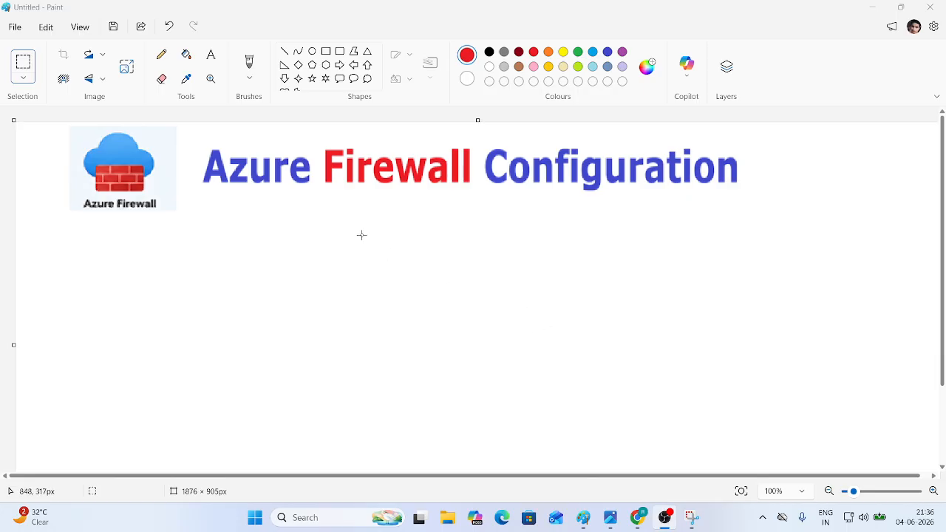
# - Paste the User / Admin illustration onto the canvas holding the Azure Firewall title
pyautogui.click(27, 60)
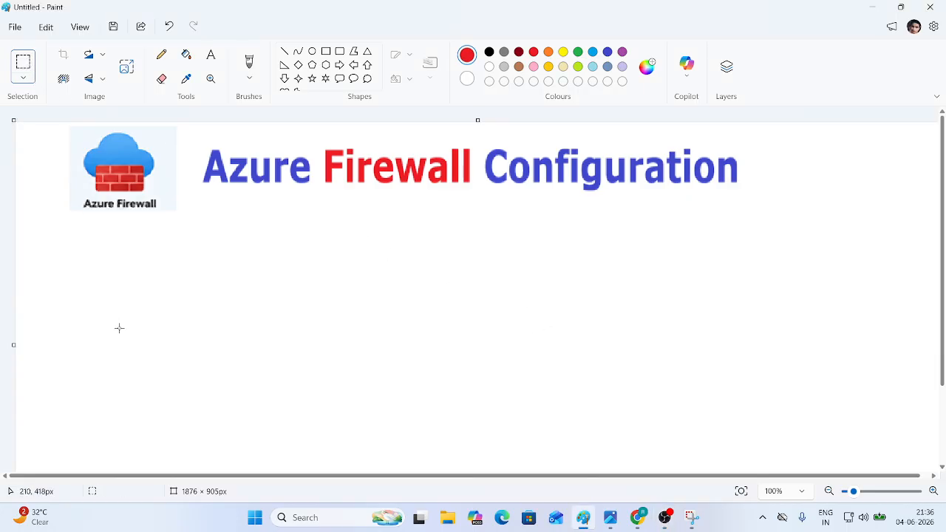
pyautogui.hotkey('ctrl', 'v')
# - Move the User / Admin picture to the left edge, below the Azure Firewall logo
pyautogui.moveTo(100, 194); pyautogui.dragTo(113, 346)
pyautogui.click(285, 344)
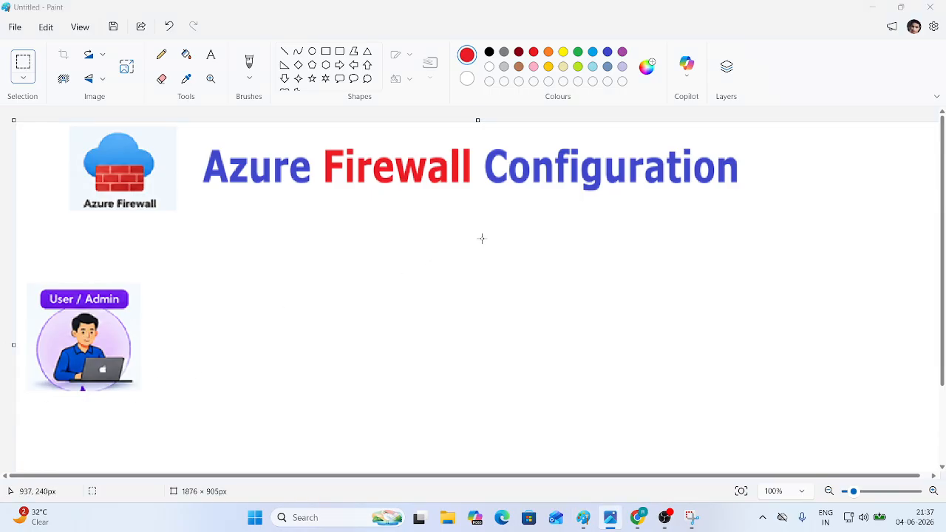
pyautogui.scroll(-1, 481, 238)
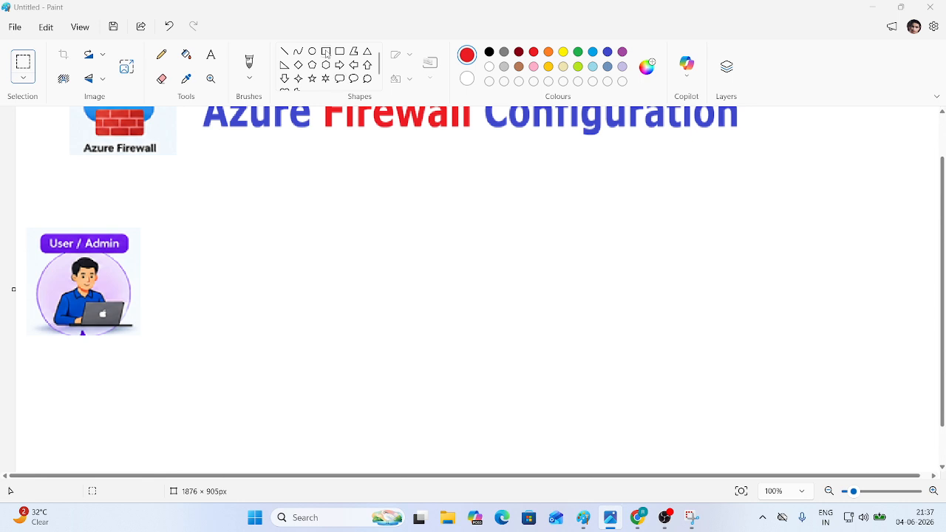
# - Draw a large turquoise rounded rectangle below the title as the region box
pyautogui.click(327, 52)
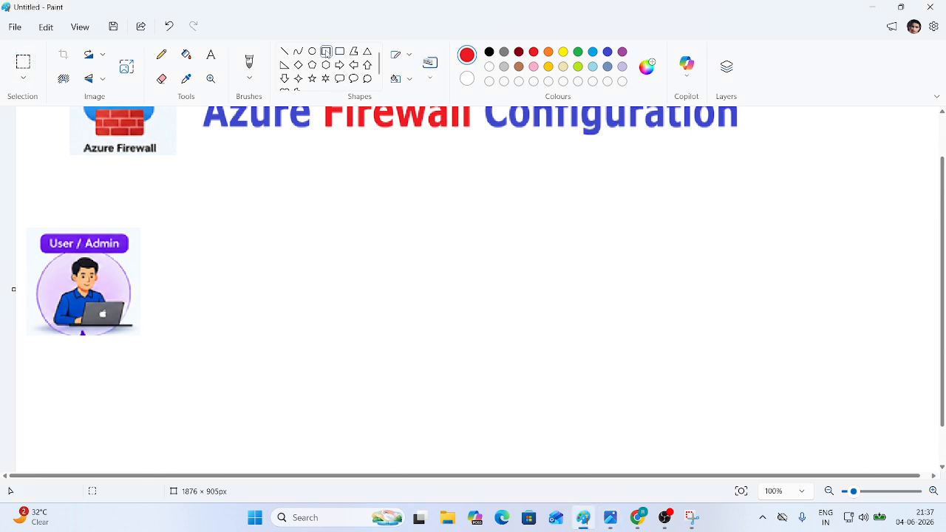
pyautogui.click(594, 52)
pyautogui.moveTo(226, 195); pyautogui.dragTo(788, 466)
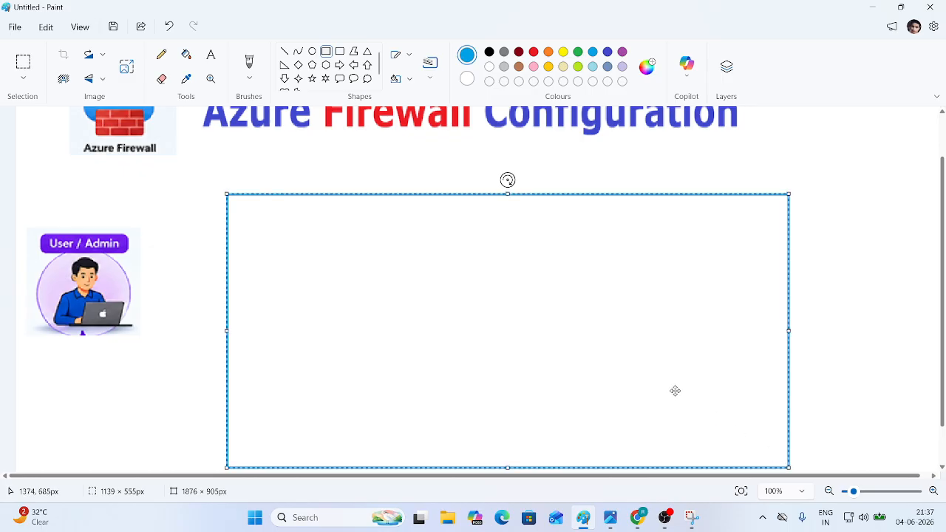
pyautogui.scroll(-2, 667, 384)
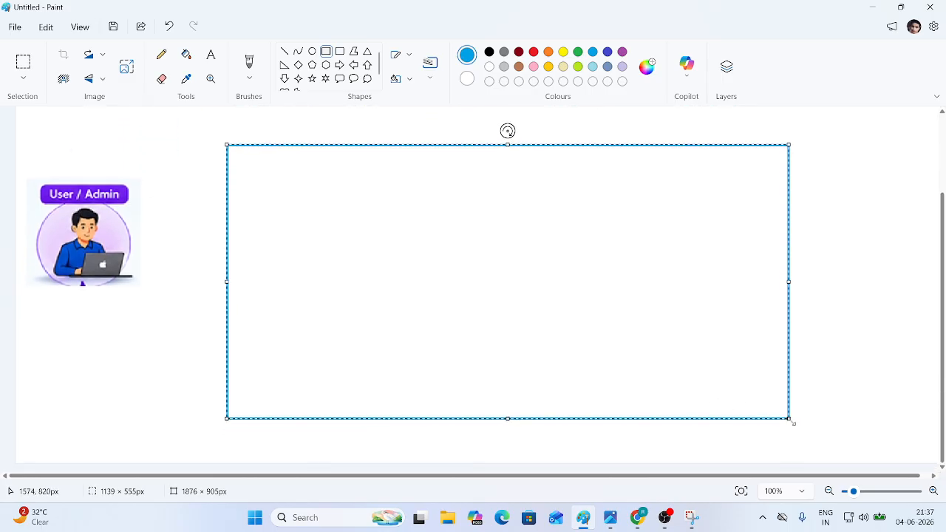
pyautogui.moveTo(789, 419); pyautogui.dragTo(886, 465)
pyautogui.moveTo(774, 368); pyautogui.dragTo(734, 357)
pyautogui.click(890, 307)
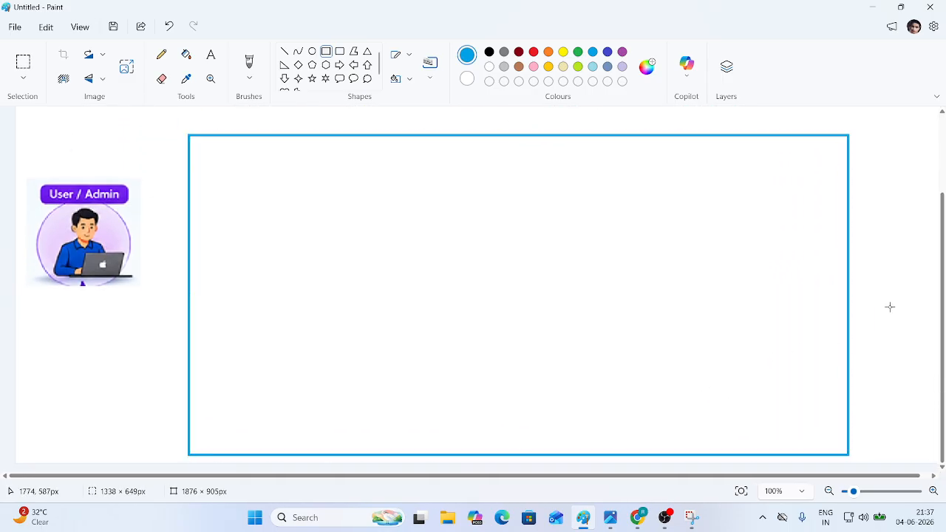
# - Add the black 14 pt label 'Azure Region' just above the turquoise box
pyautogui.click(211, 55)
pyautogui.click(490, 52)
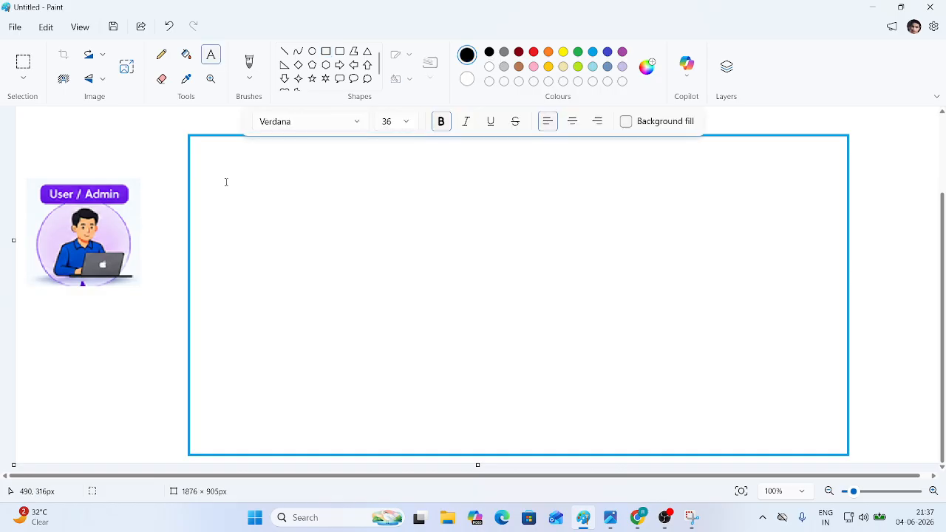
pyautogui.click(405, 121)
pyautogui.click(390, 168)
pyautogui.click(196, 145)
pyautogui.write('Azure ')
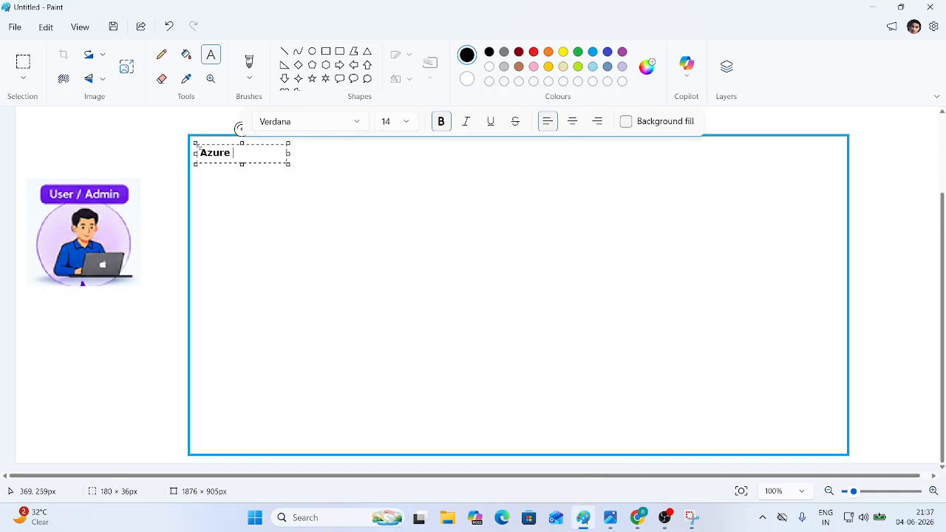
pyautogui.write('Region')
pyautogui.scroll(3, 197, 145)
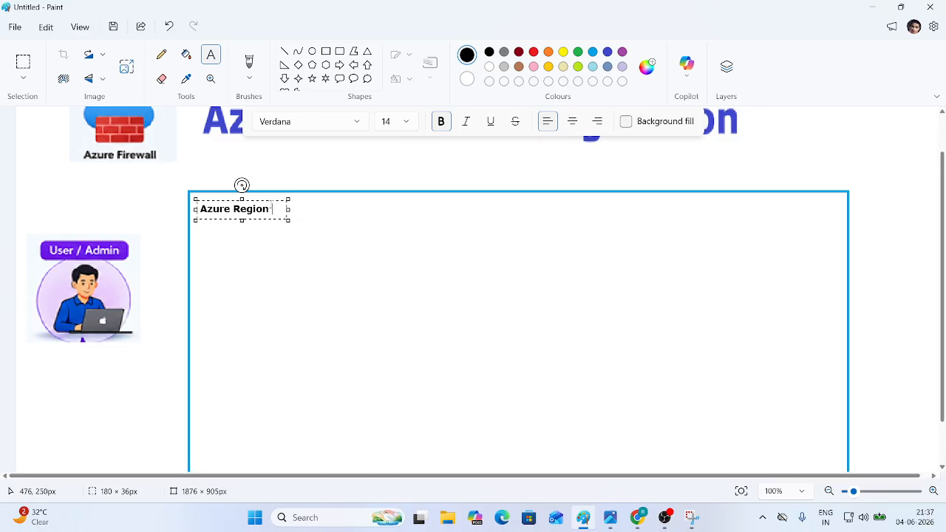
pyautogui.moveTo(271, 201); pyautogui.dragTo(271, 176)
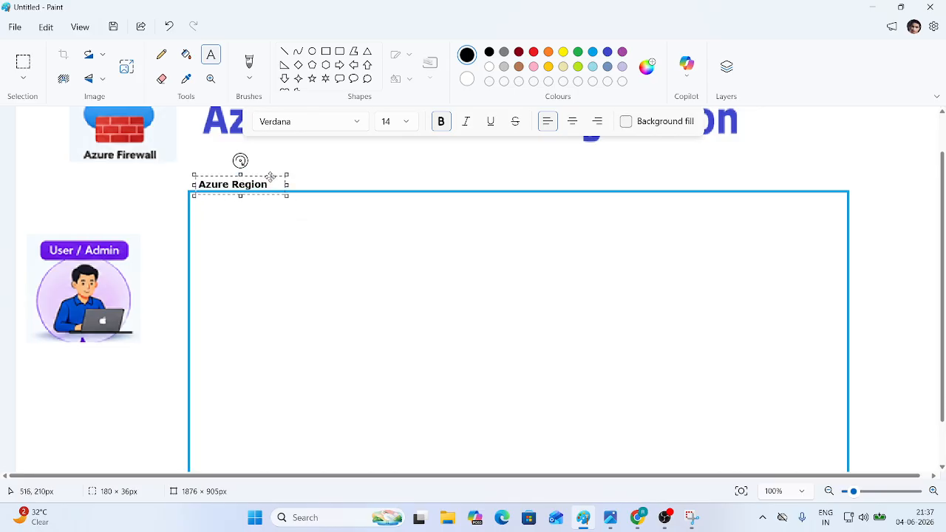
# - Review the whole drawing zoomed out, and extend the canvas to 1876 × 1033 px
pyautogui.click(829, 491)
pyautogui.click(829, 491)
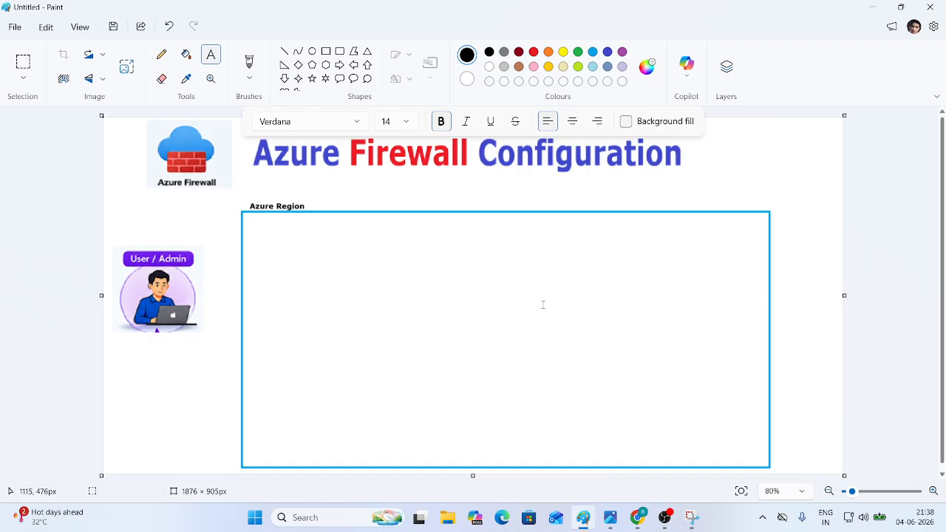
pyautogui.scroll(-1, 553, 315)
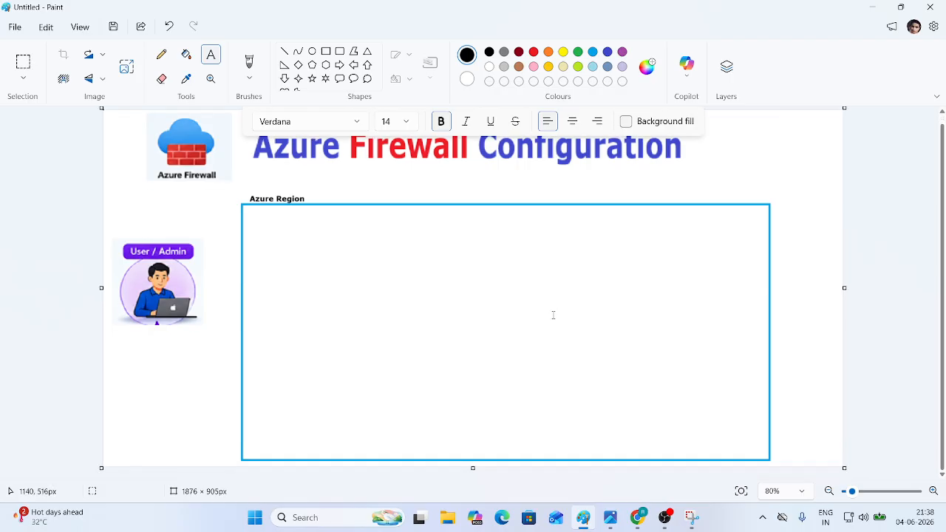
pyautogui.click(932, 491)
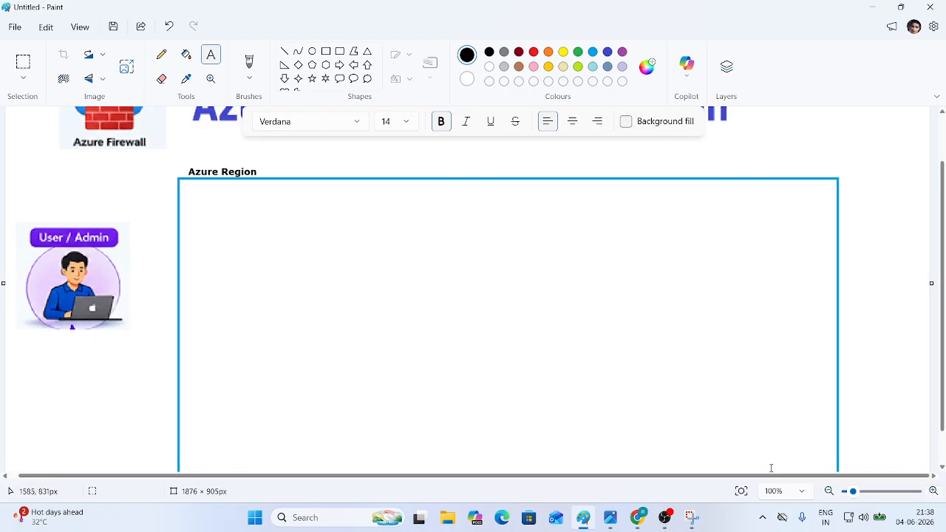
pyautogui.scroll(-2, 466, 463)
pyautogui.moveTo(467, 465); pyautogui.dragTo(454, 528)
pyautogui.scroll(2, 427, 337)
pyautogui.scroll(1, 427, 338)
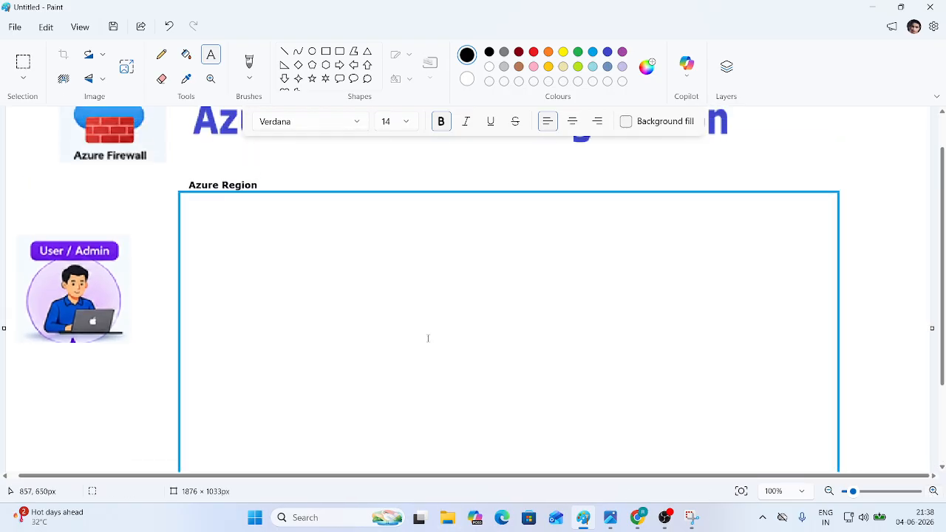
pyautogui.scroll(-3, 473, 295)
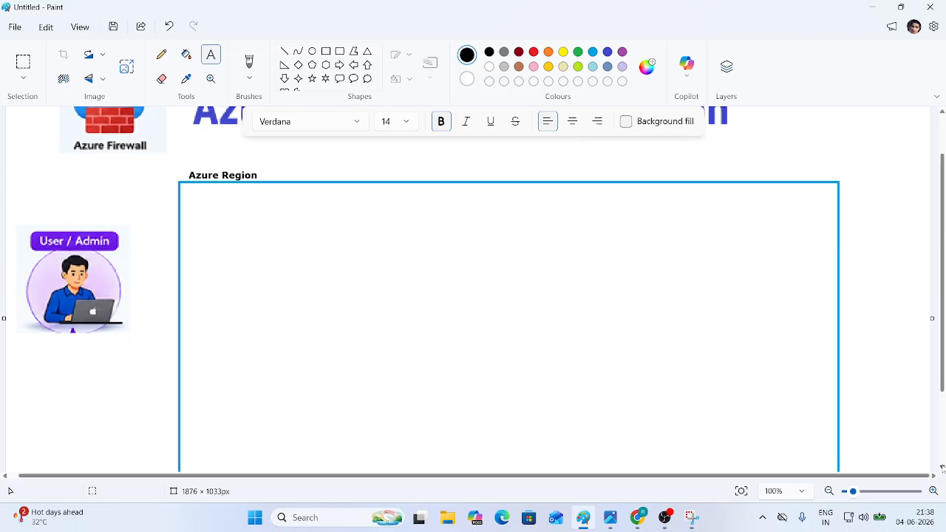
pyautogui.scroll(-1, 473, 295)
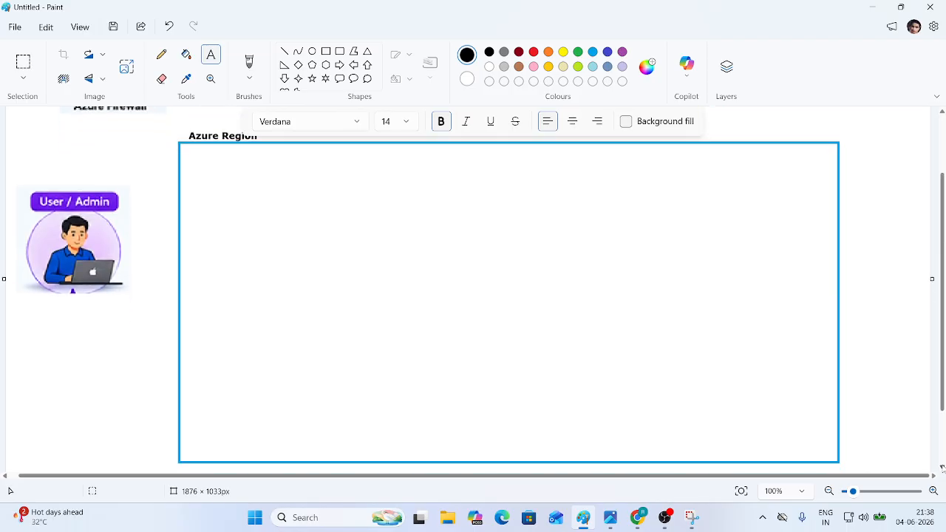
# - Draw a dark-red rectangle inside the Azure Region box, undoing a stray ellipse
pyautogui.click(520, 53)
pyautogui.click(312, 51)
pyautogui.moveTo(194, 161)
pyautogui.mouseDown()
pyautogui.moveTo(349, 314)
pyautogui.moveTo(430, 357)
pyautogui.mouseUp()
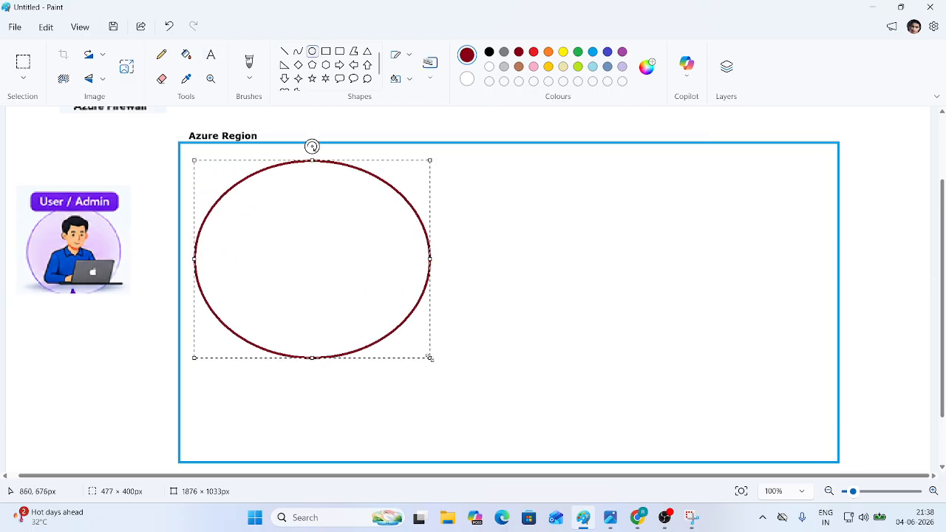
pyautogui.hotkey('ctrl', 'z')
pyautogui.click(325, 51)
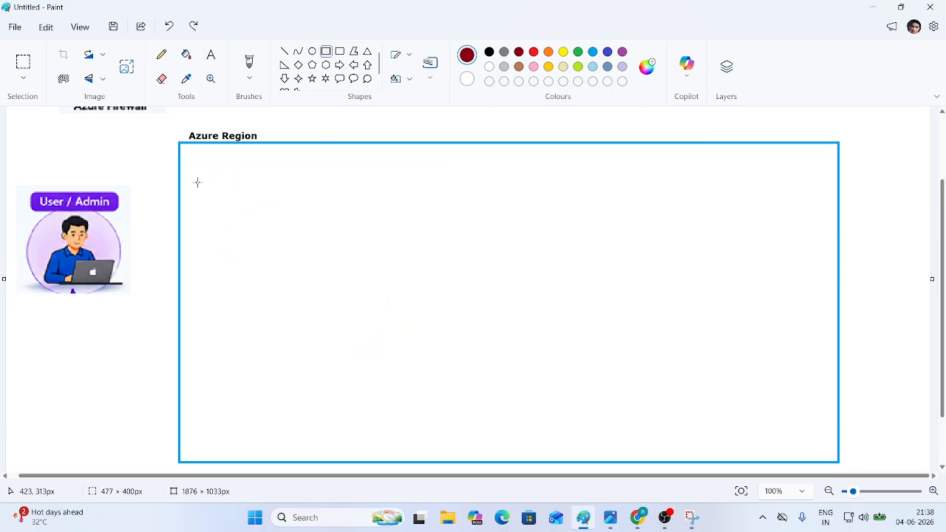
pyautogui.moveTo(190, 157); pyautogui.dragTo(394, 360)
pyautogui.moveTo(493, 374)
pyautogui.mouseDown()
pyautogui.moveTo(756, 433)
pyautogui.moveTo(793, 423)
pyautogui.moveTo(831, 453)
pyautogui.mouseUp()
pyautogui.click(857, 324)
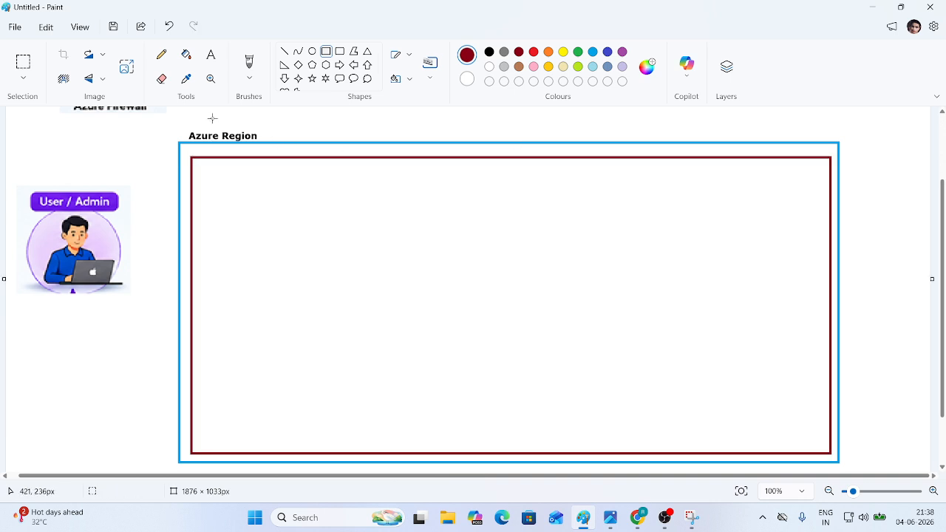
# - Erase a gap in the dark-red box's top border with an enlarged eraser
pyautogui.click(162, 79)
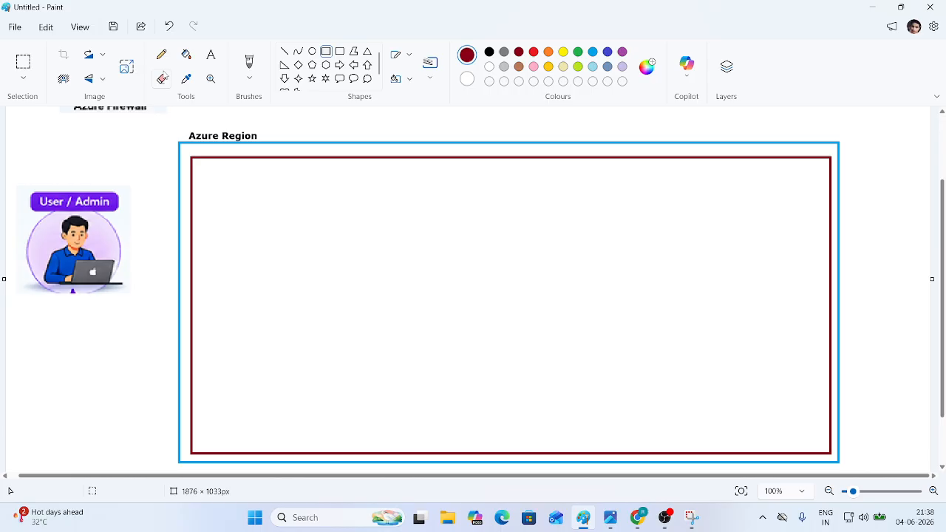
pyautogui.click(162, 79)
pyautogui.moveTo(22, 364); pyautogui.dragTo(20, 303)
pyautogui.moveTo(222, 166); pyautogui.dragTo(397, 164)
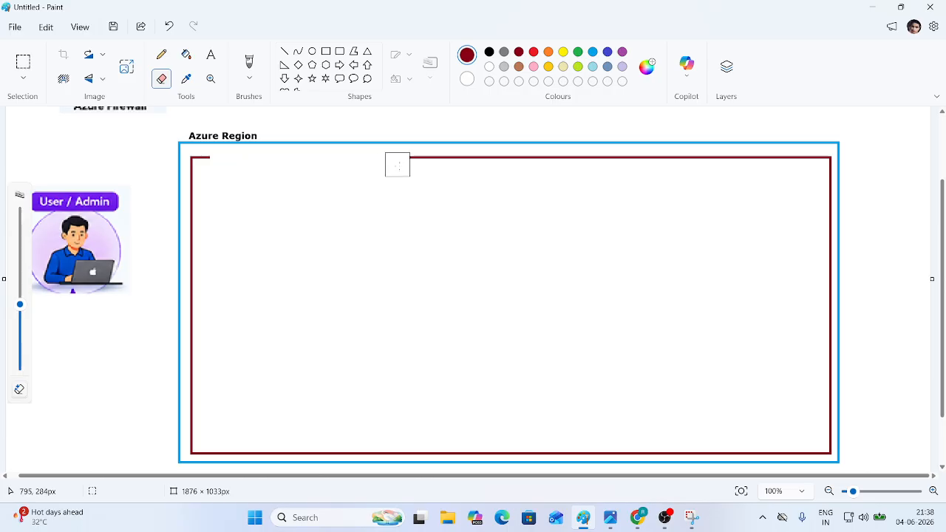
# - Write 'Resource Group ( My-Firewall-GP)' in black on one line in the red border gap
pyautogui.click(211, 56)
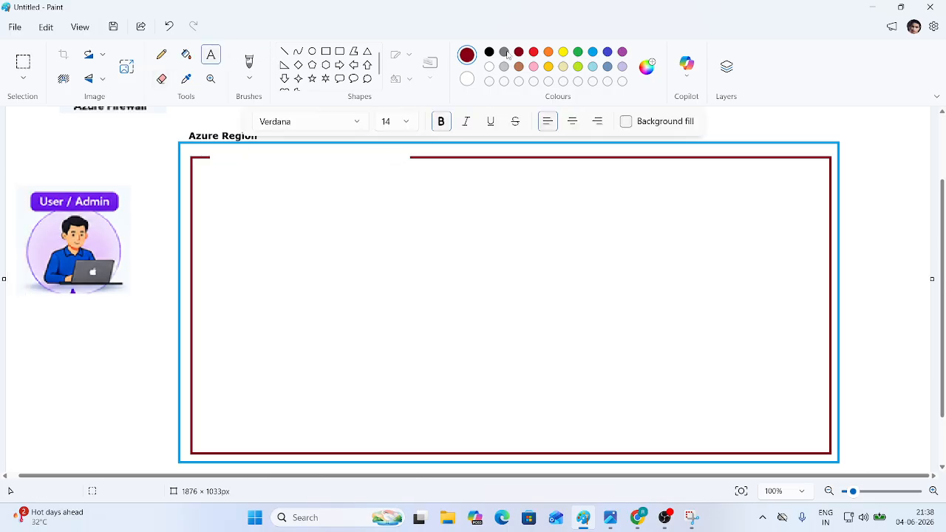
pyautogui.click(489, 51)
pyautogui.click(210, 155)
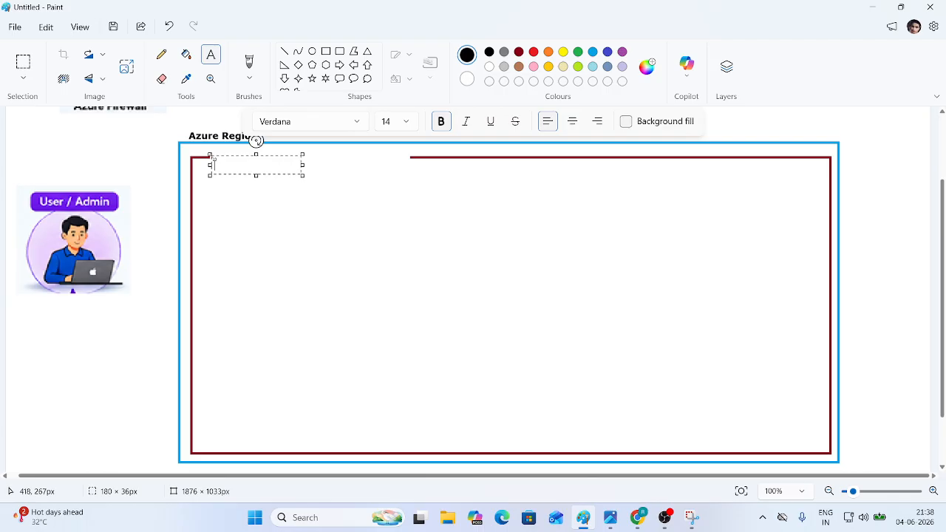
pyautogui.write('Resource Group ( My')
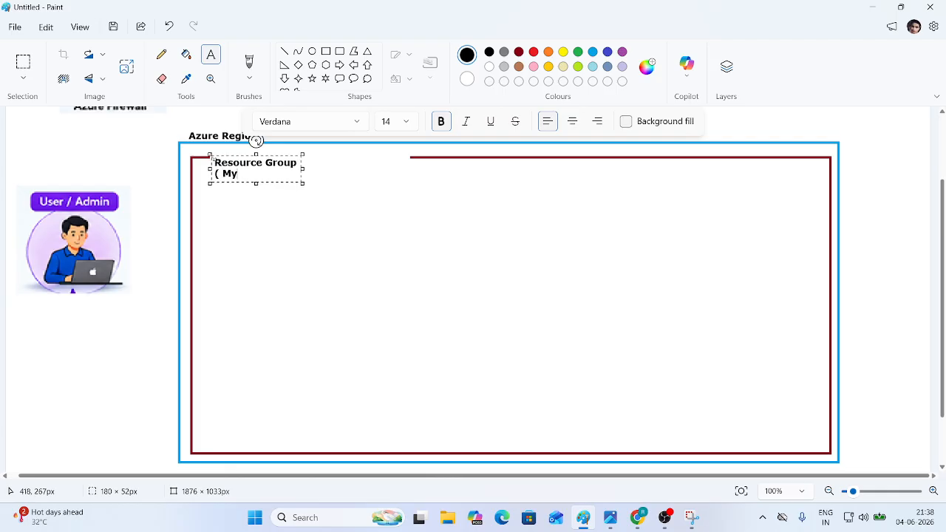
pyautogui.write('-Firewall')
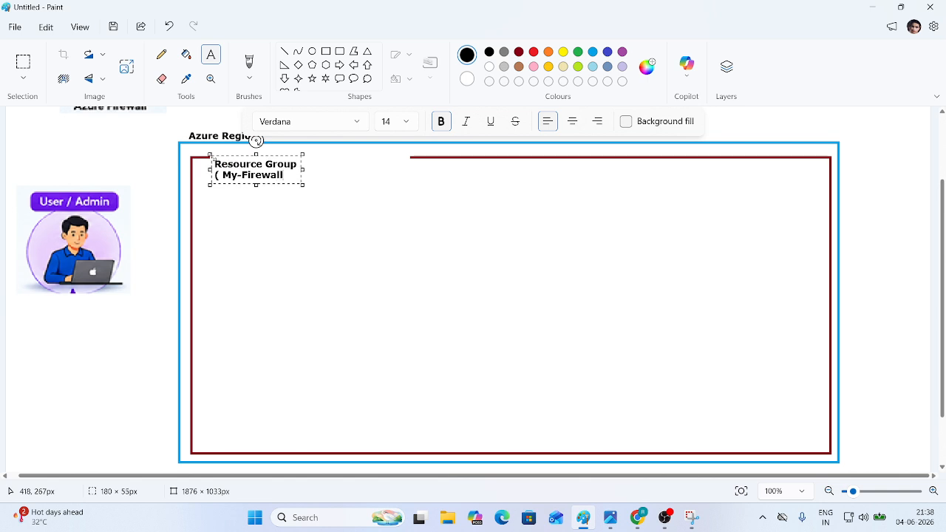
pyautogui.write('GP)')
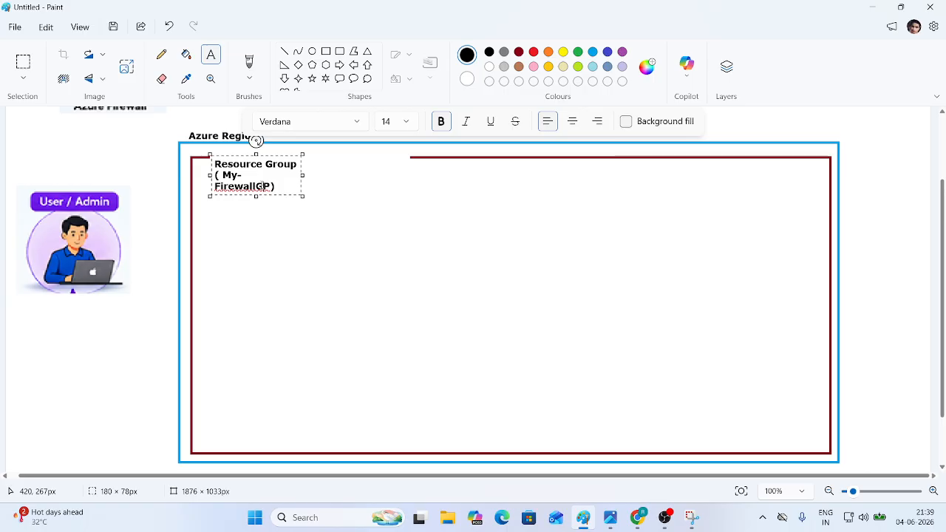
pyautogui.click(259, 185)
pyautogui.write('-')
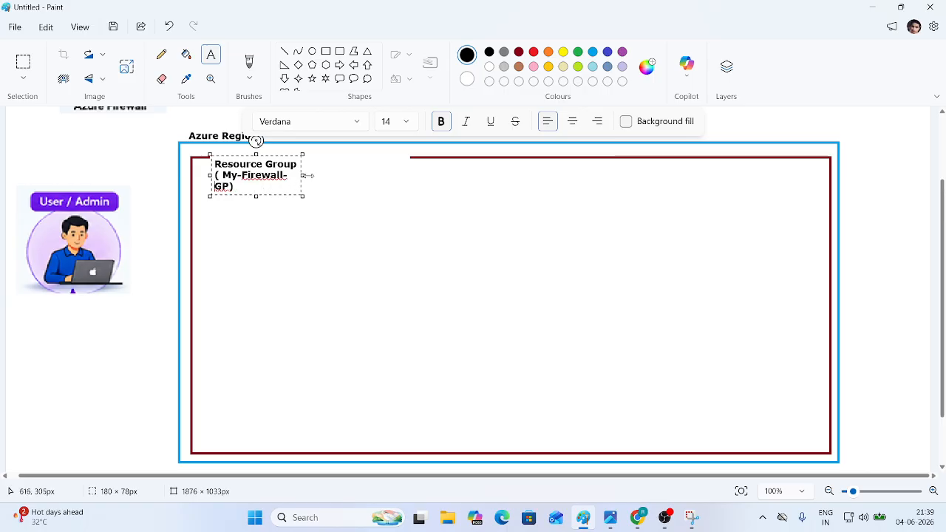
pyautogui.moveTo(303, 175); pyautogui.dragTo(418, 173)
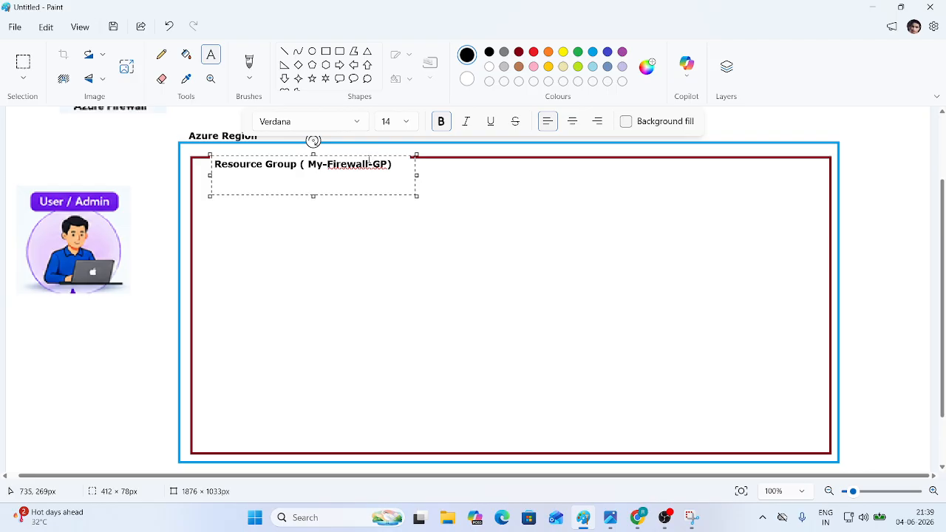
pyautogui.moveTo(370, 157); pyautogui.dragTo(373, 150)
pyautogui.click(418, 327)
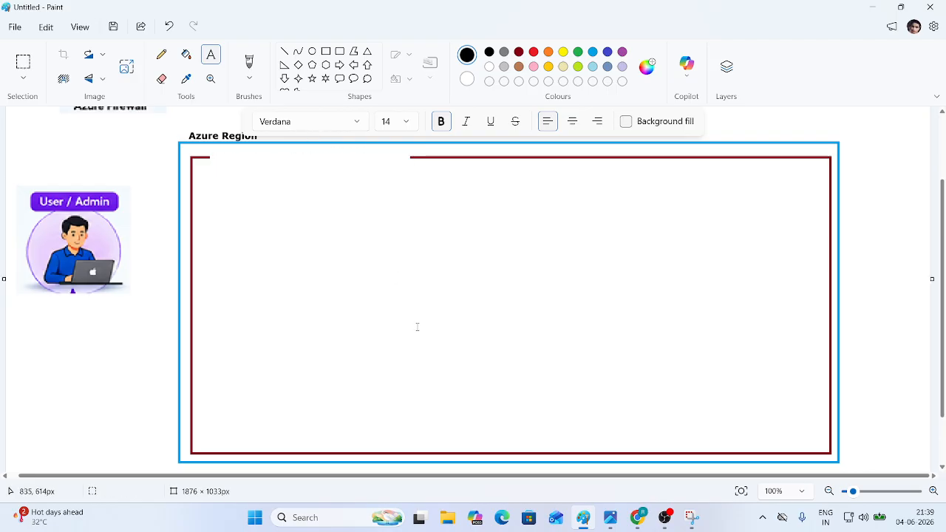
pyautogui.click(417, 327)
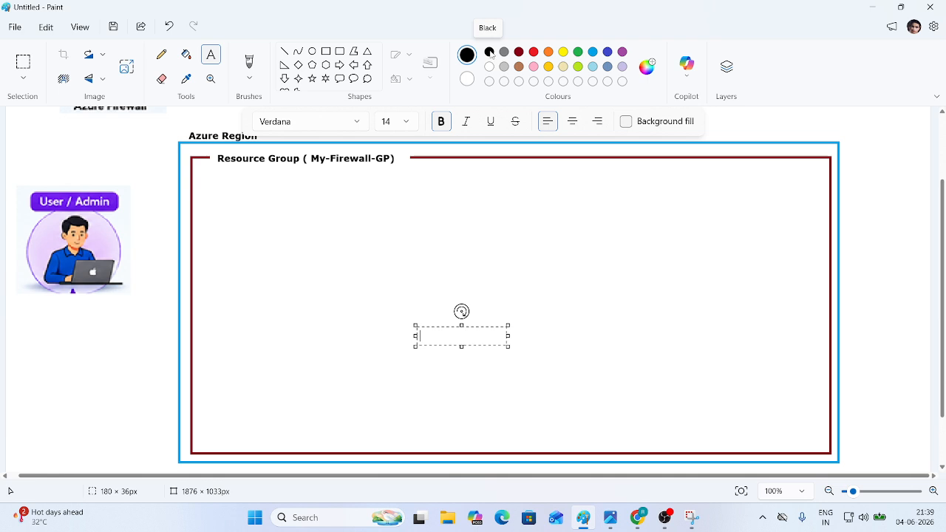
# - Draw a green rectangle just inside the dark-red Resource Group box
pyautogui.click(578, 51)
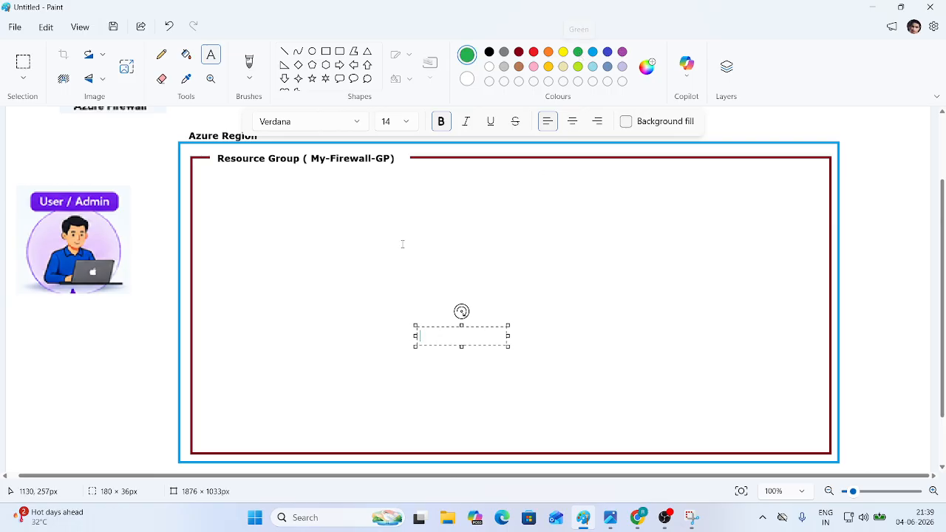
pyautogui.click(326, 51)
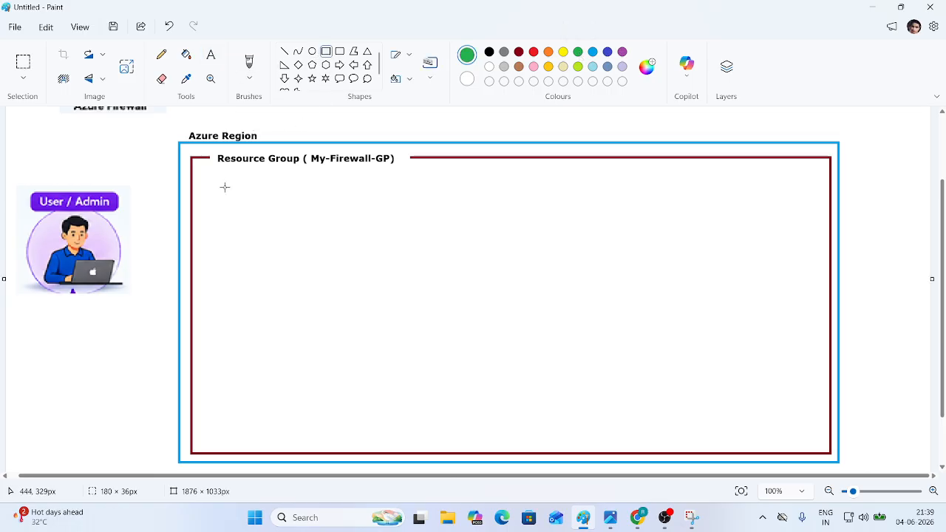
pyautogui.moveTo(207, 176); pyautogui.dragTo(818, 442)
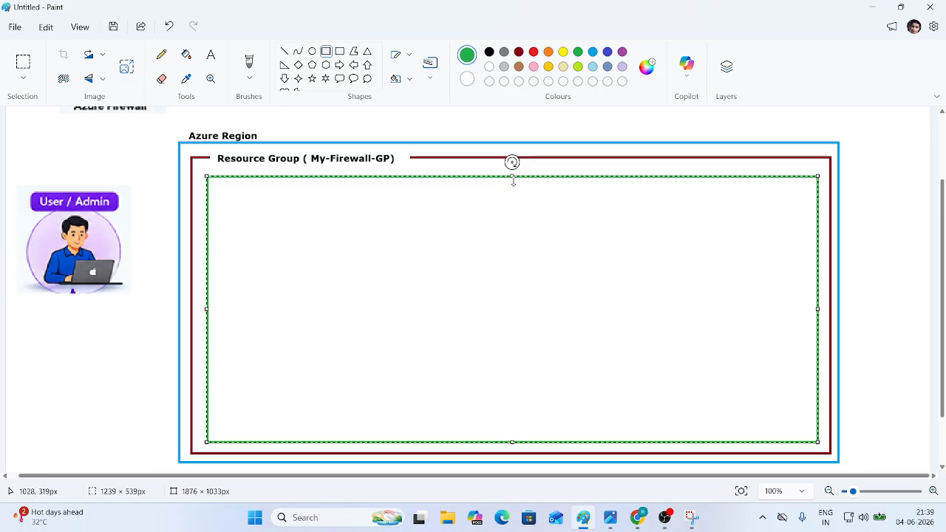
pyautogui.moveTo(512, 176); pyautogui.dragTo(512, 178)
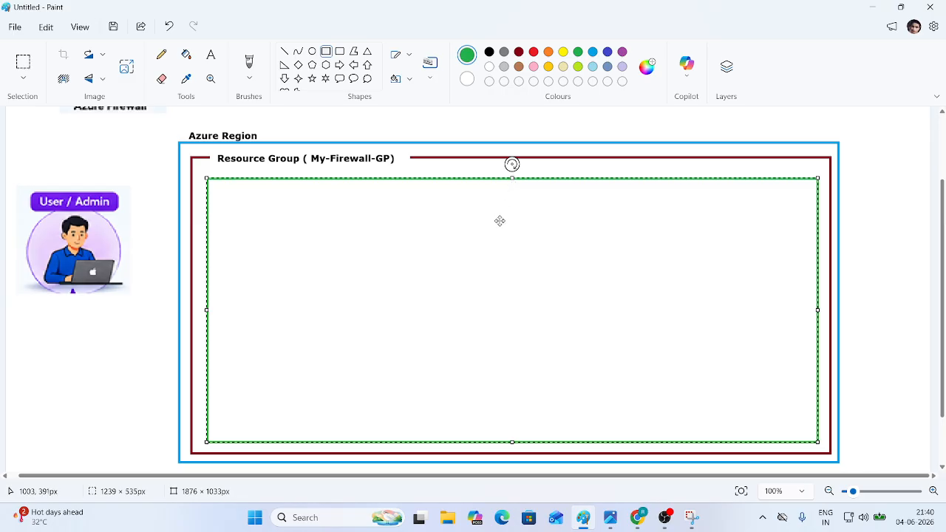
pyautogui.click(561, 124)
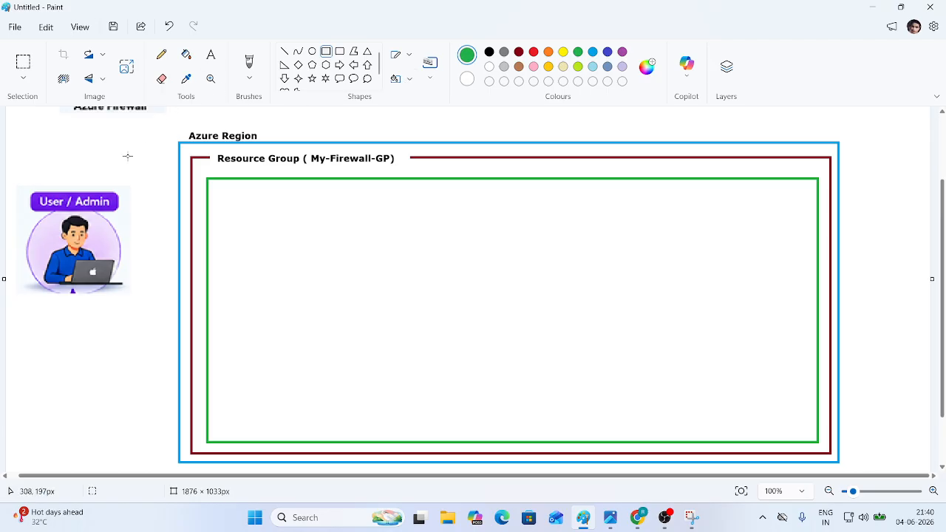
pyautogui.click(162, 78)
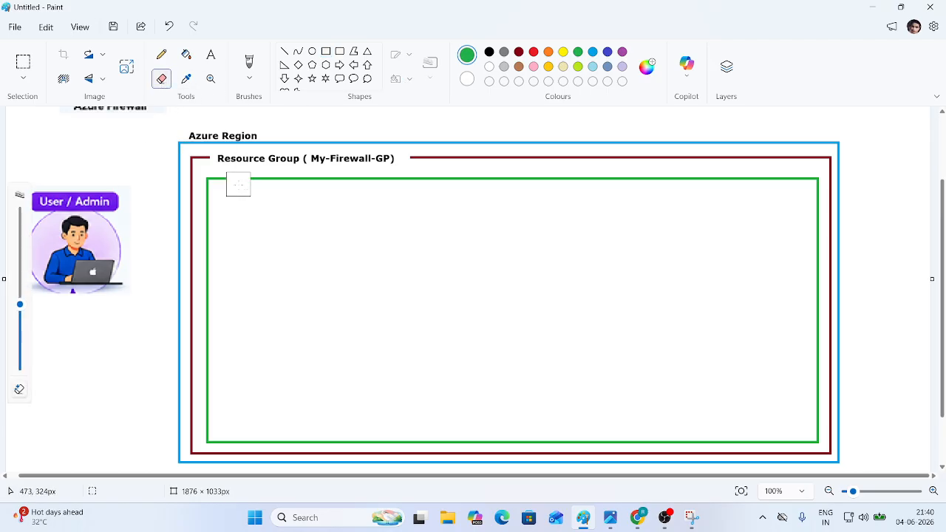
# - Erase a gap in the green top edge and label it 'Virtual Network ( VNet-1 )' in black
pyautogui.moveTo(238, 184); pyautogui.dragTo(397, 184)
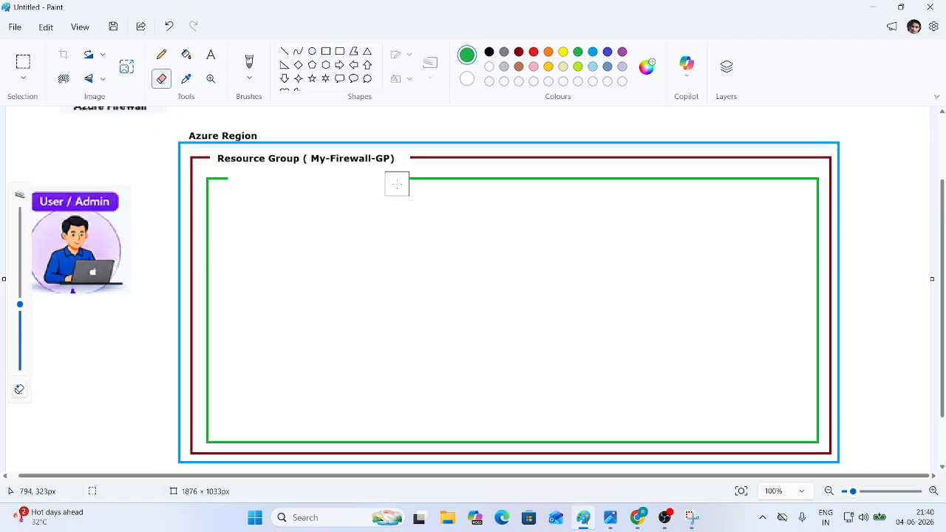
pyautogui.click(211, 55)
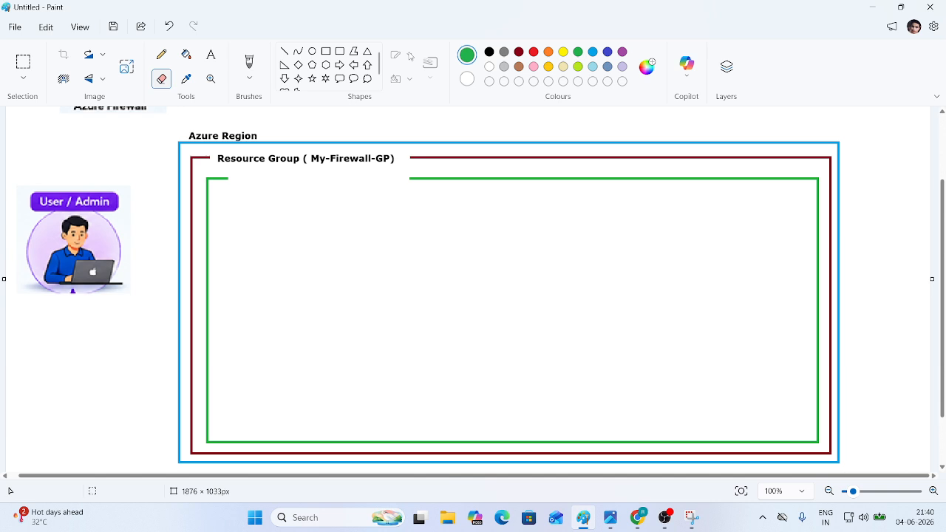
pyautogui.click(488, 52)
pyautogui.click(235, 174)
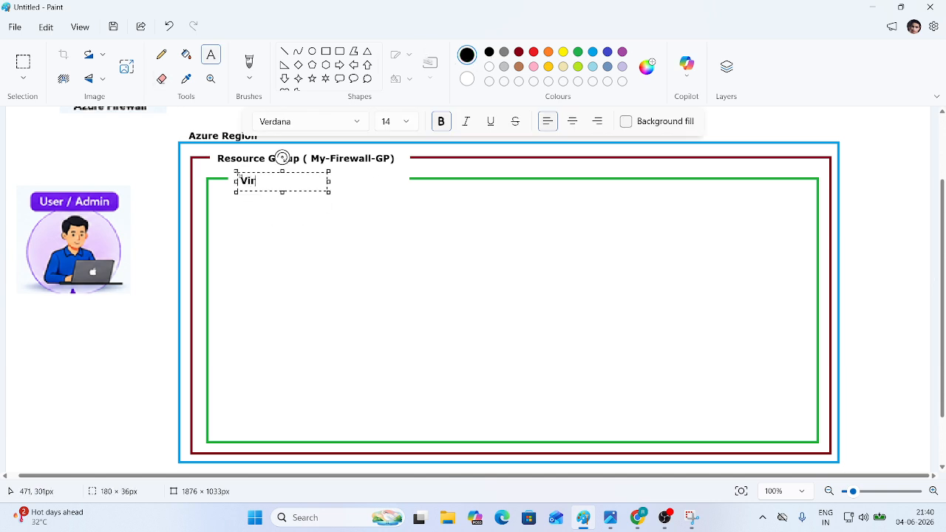
pyautogui.write('Virtual Network')
pyautogui.moveTo(329, 182); pyautogui.dragTo(438, 183)
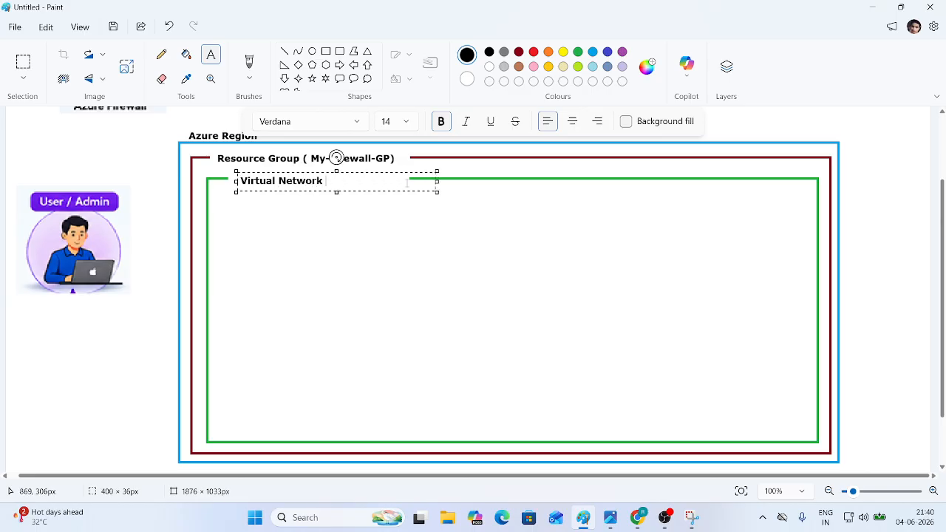
pyautogui.write('( VNet-1')
pyautogui.moveTo(336, 157); pyautogui.dragTo(347, 158)
pyautogui.click(477, 306)
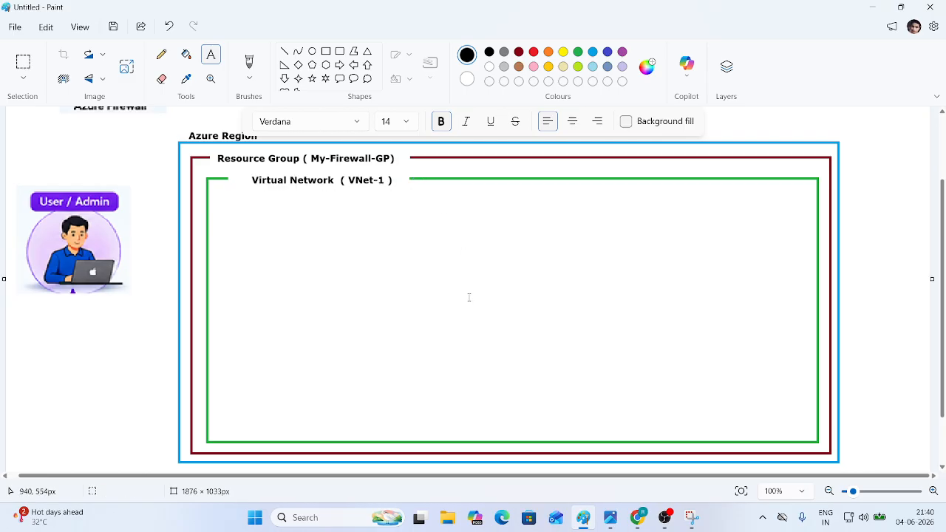
# - Draw a subnet box inside the VNet with a header strip across its top
pyautogui.click(326, 51)
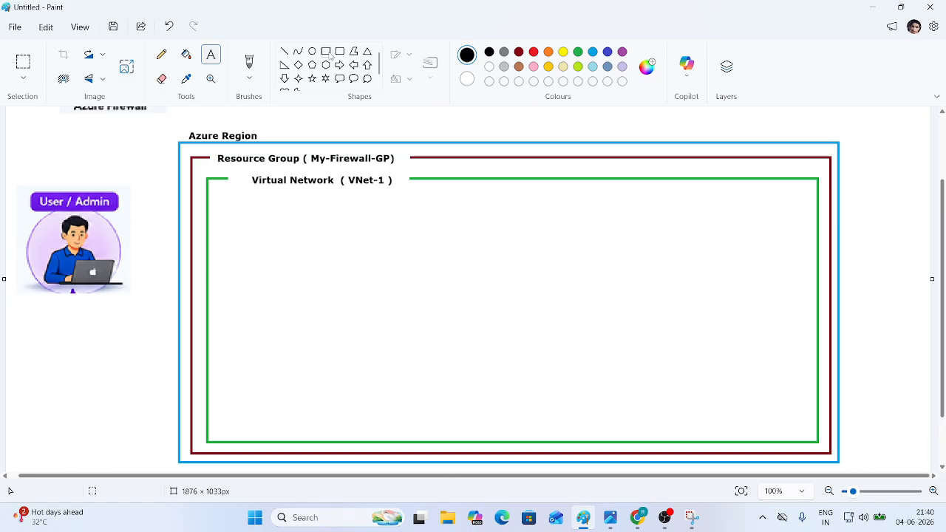
pyautogui.click(593, 52)
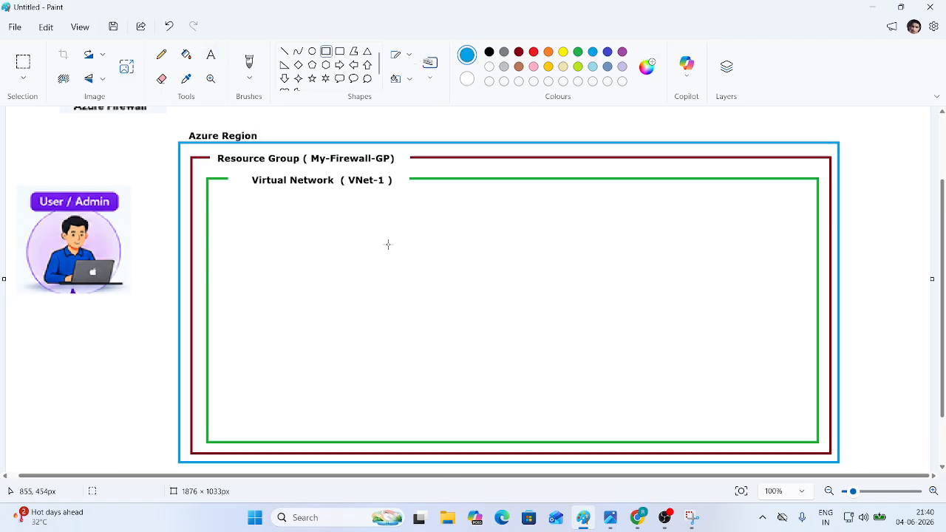
pyautogui.moveTo(314, 212); pyautogui.dragTo(483, 429)
pyautogui.moveTo(428, 370); pyautogui.dragTo(388, 366)
pyautogui.click(625, 325)
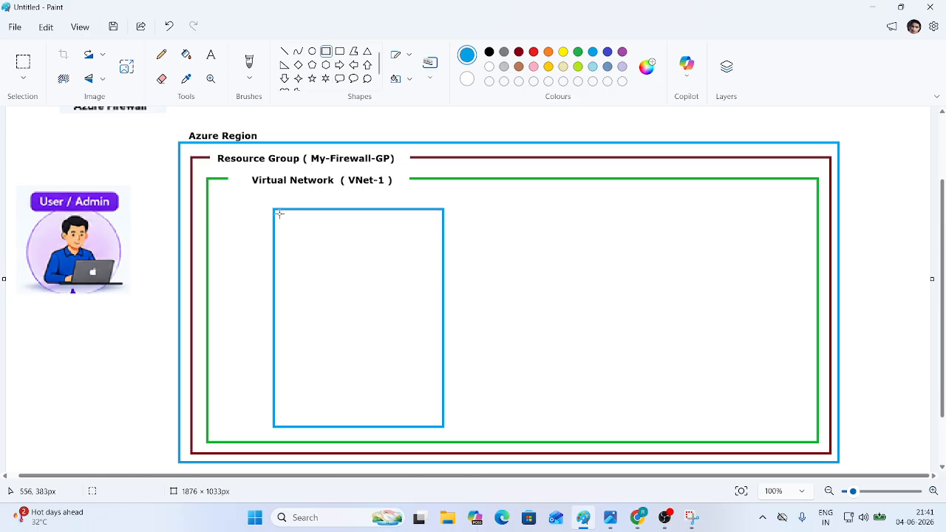
pyautogui.moveTo(273, 208); pyautogui.dragTo(443, 243)
pyautogui.click(481, 248)
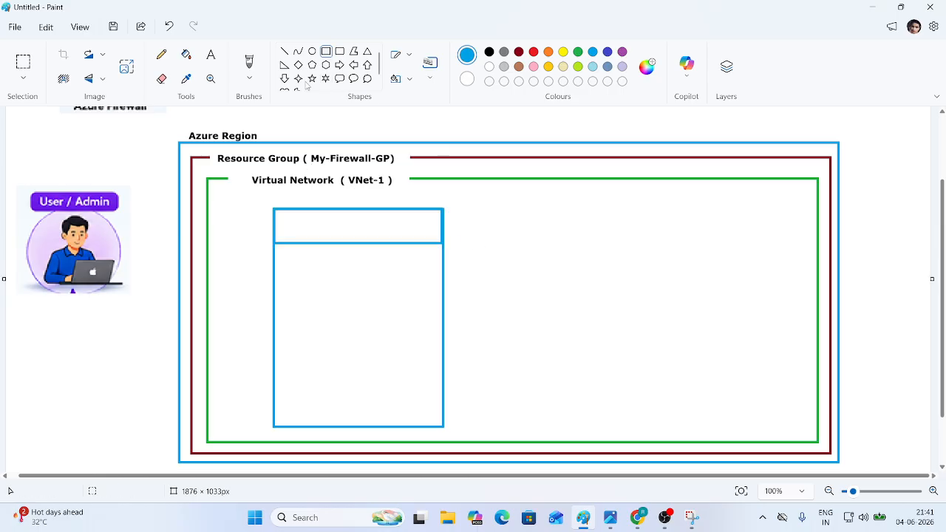
# - Fill the subnet box's header strip and border solid red
pyautogui.click(186, 55)
pyautogui.click(351, 221)
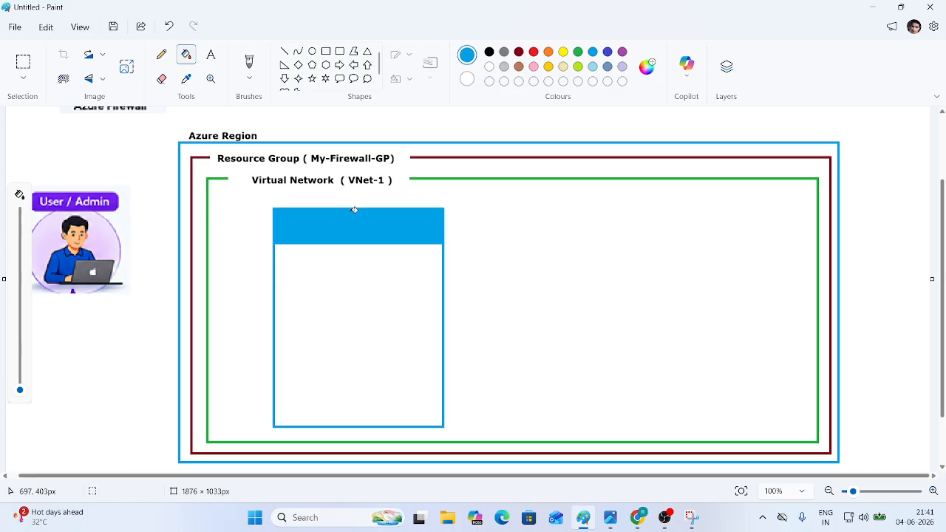
pyautogui.click(210, 56)
pyautogui.click(186, 55)
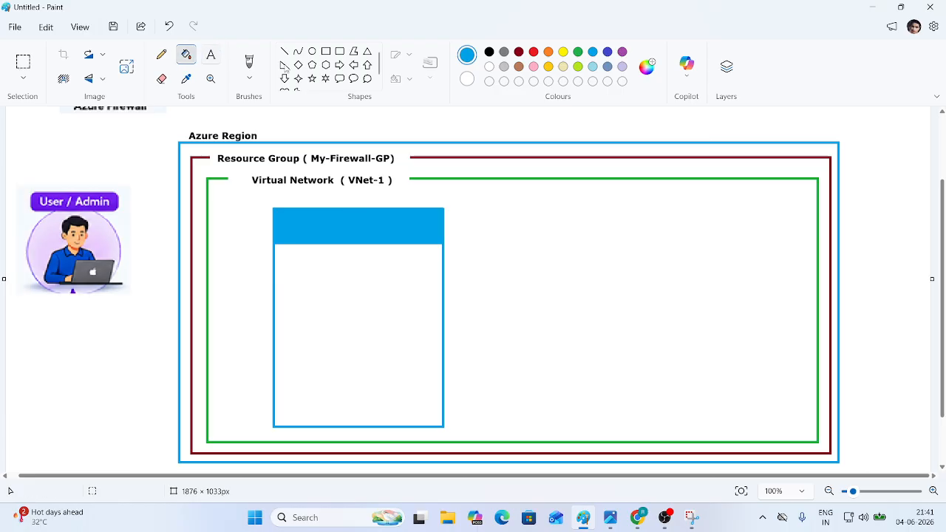
pyautogui.click(534, 52)
pyautogui.click(371, 221)
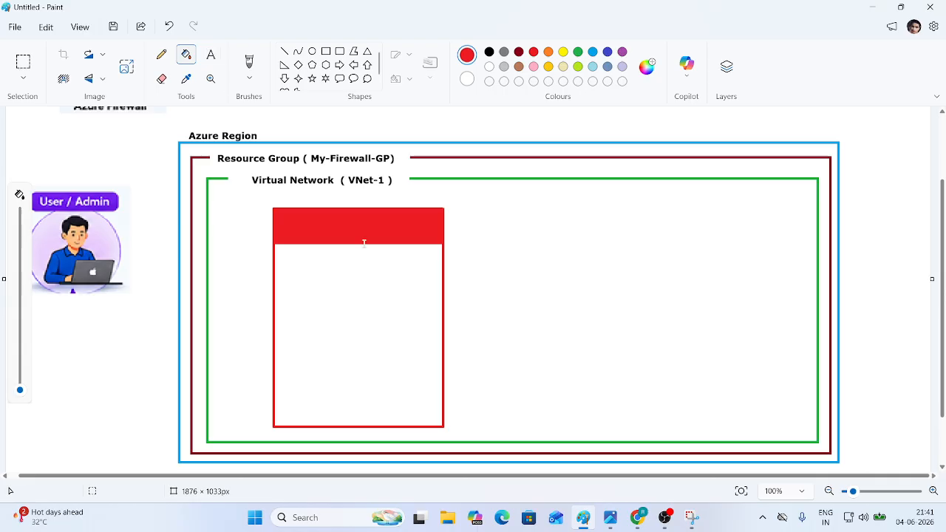
# - Label the red header 'Firewall Subnet' in white, centred in the strip
pyautogui.click(211, 55)
pyautogui.click(489, 67)
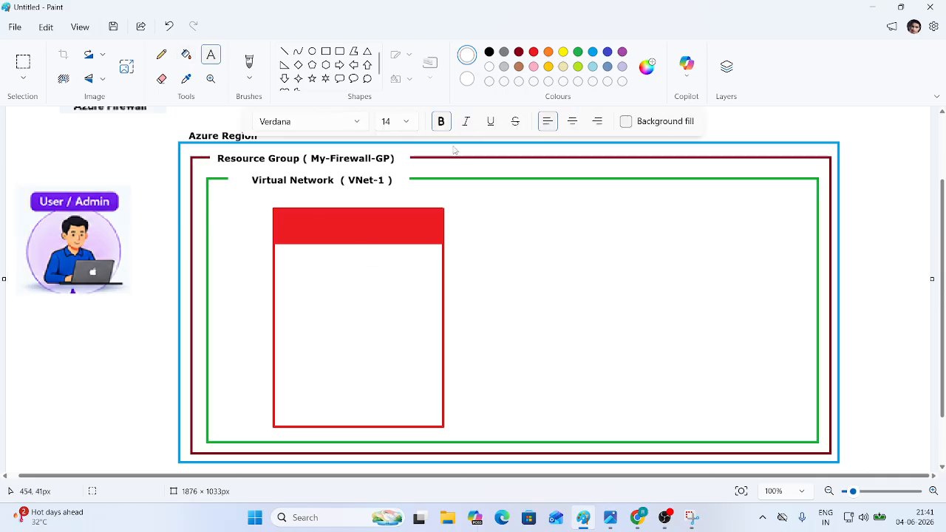
pyautogui.click(300, 211)
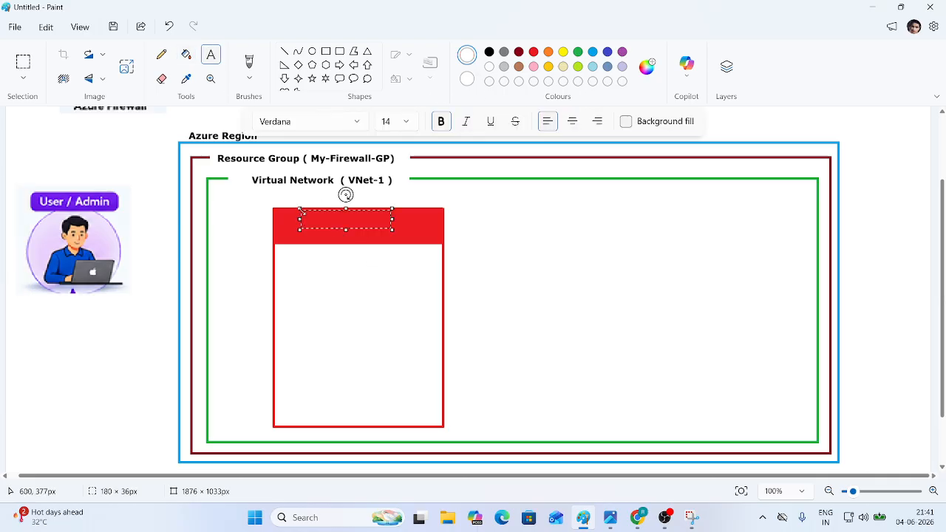
pyautogui.write('Firewall')
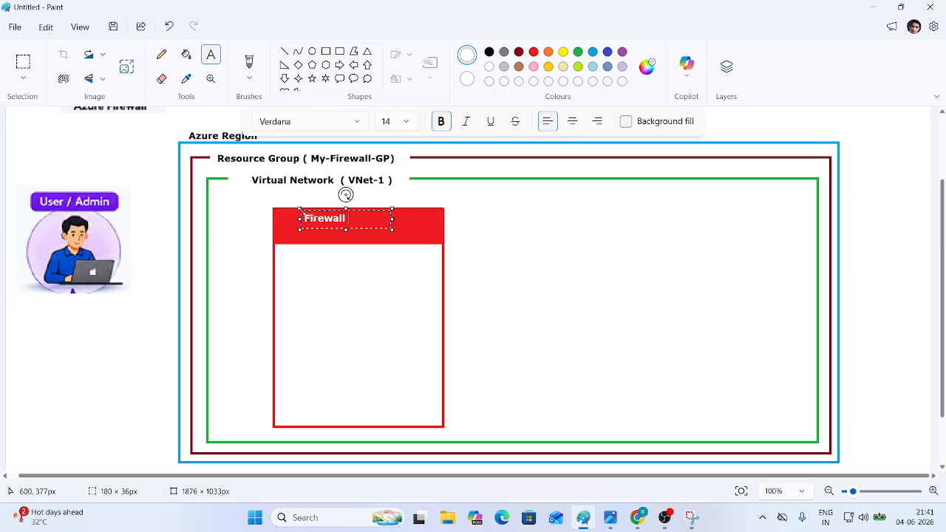
pyautogui.write(' Subnet')
pyautogui.moveTo(375, 228); pyautogui.dragTo(383, 233)
pyautogui.click(611, 297)
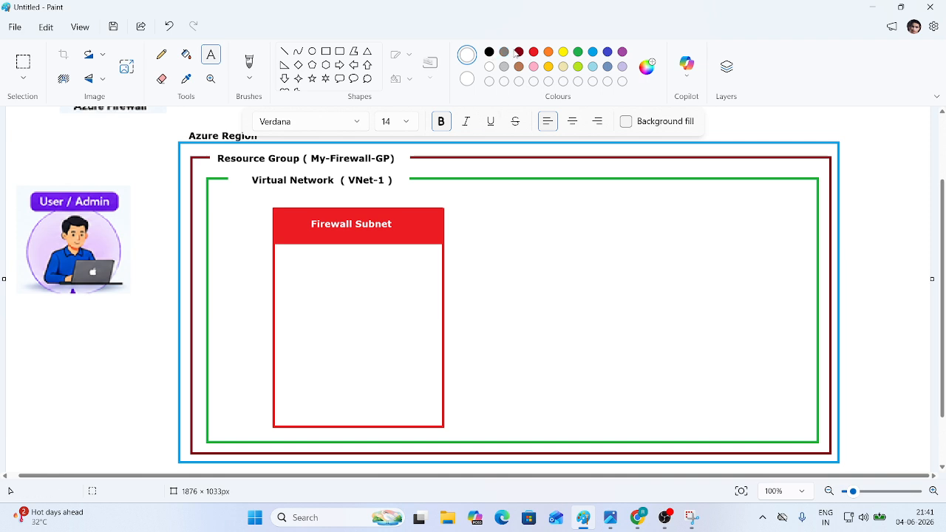
pyautogui.click(592, 52)
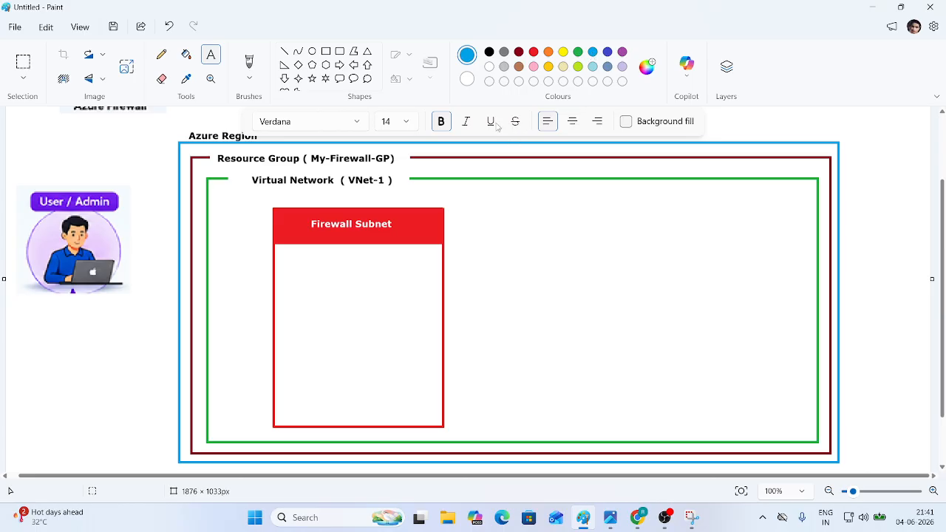
# - Draw a blue box right of the Firewall Subnet with a solid blue header strip
pyautogui.click(325, 51)
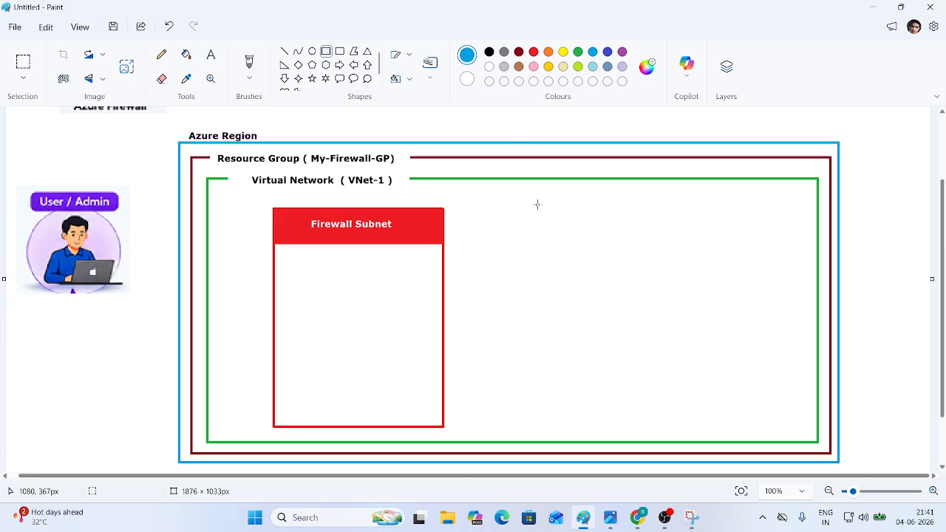
pyautogui.moveTo(537, 204); pyautogui.dragTo(743, 429)
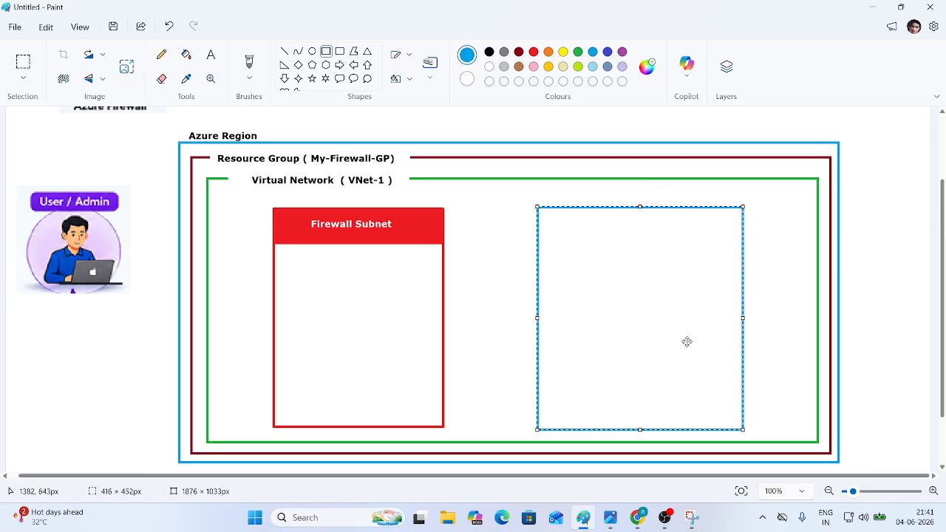
pyautogui.click(506, 204)
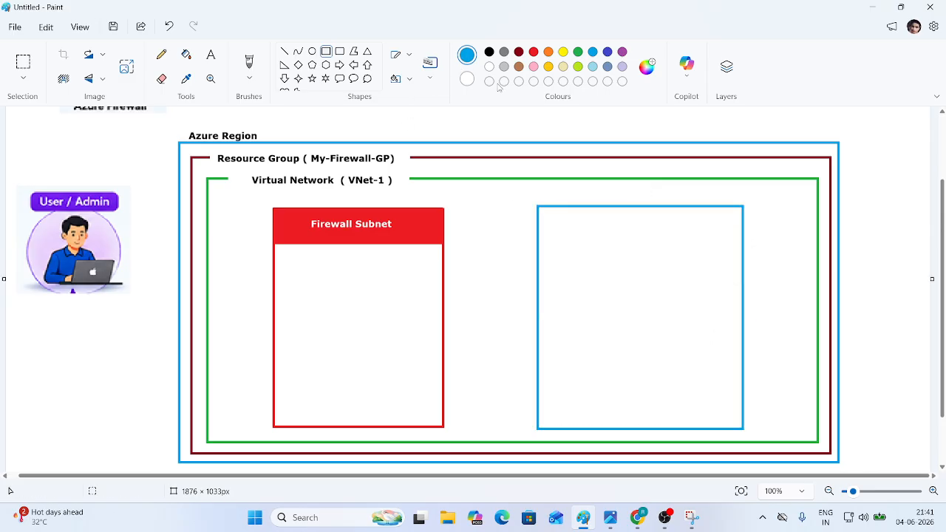
pyautogui.moveTo(538, 206); pyautogui.dragTo(742, 240)
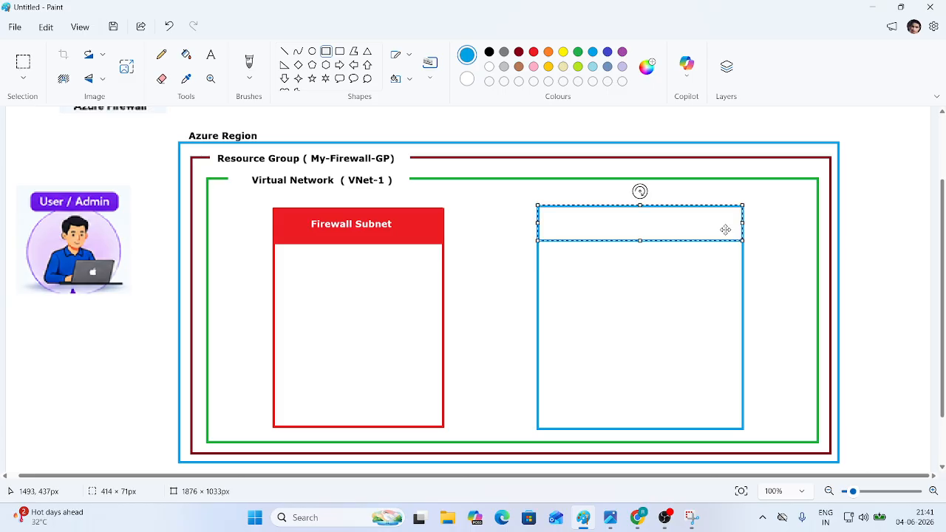
pyautogui.click(186, 54)
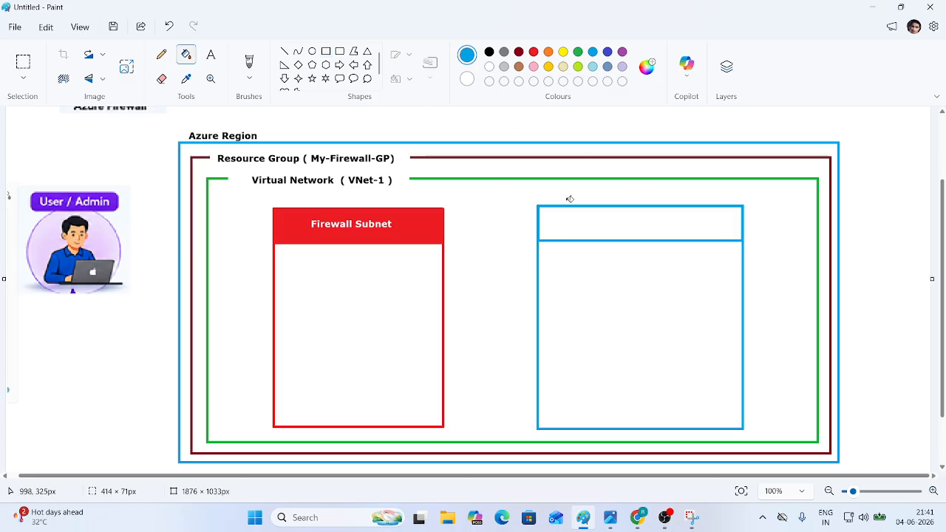
pyautogui.click(616, 227)
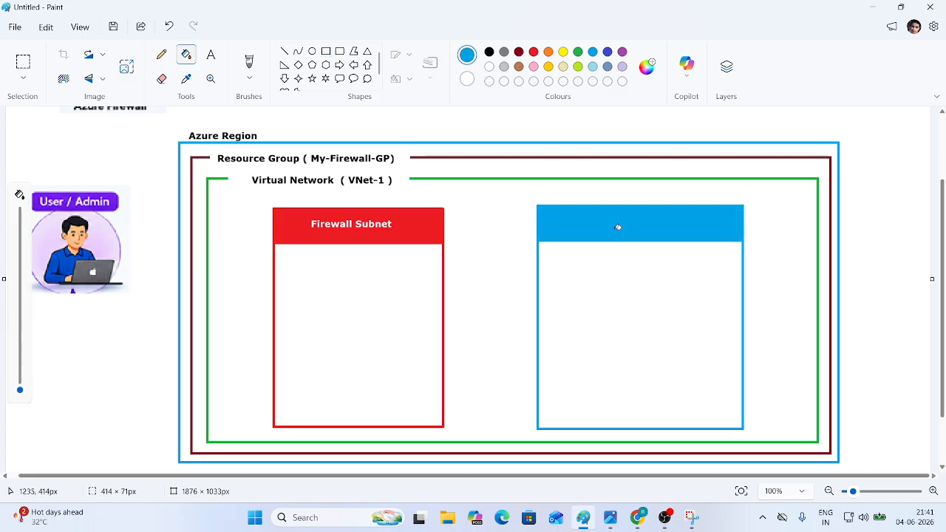
# - Label the blue header 'Subnet-1' in white, centred in the strip
pyautogui.click(490, 66)
pyautogui.moveTo(569, 215); pyautogui.dragTo(662, 235)
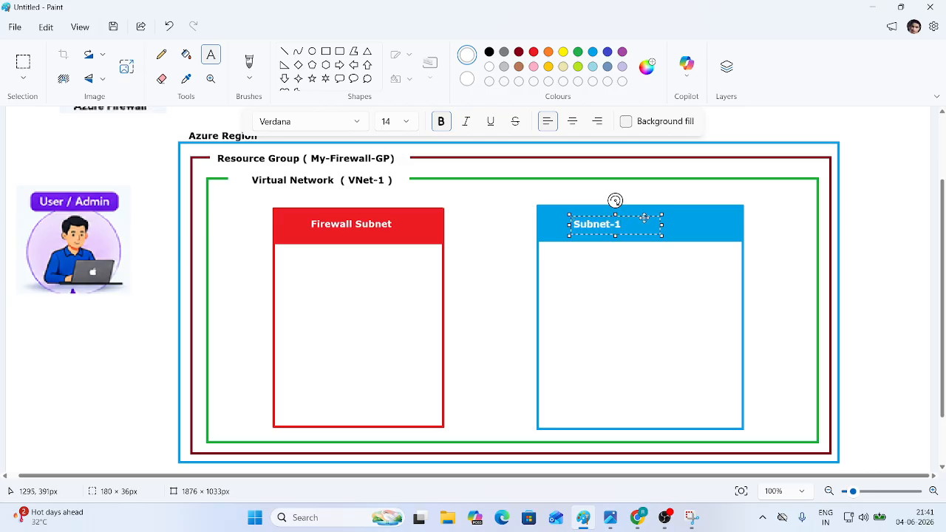
pyautogui.moveTo(644, 218); pyautogui.dragTo(680, 215)
pyautogui.click(768, 238)
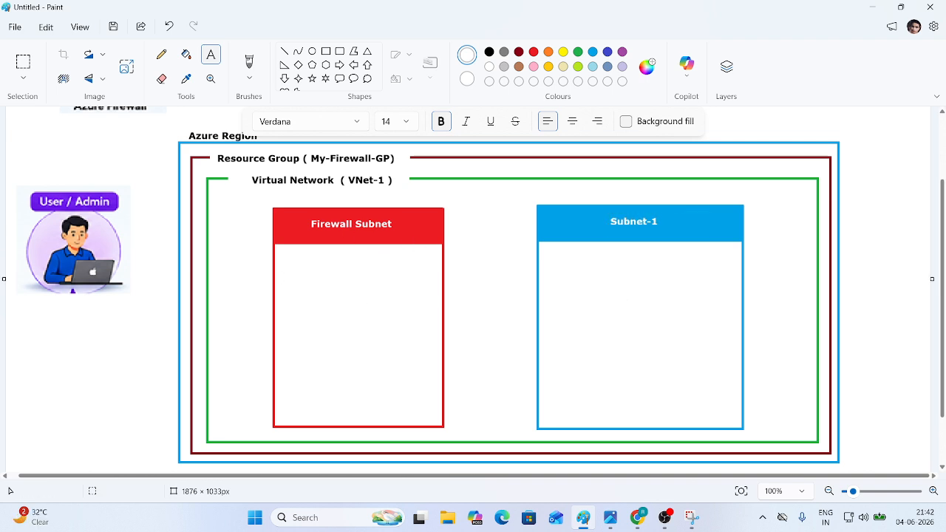
# - Paste the Azure Firewall icon from clipboard history, enlarged to about 247×193 px, centred in Firewall Subnet
pyautogui.press('super+shift+s')
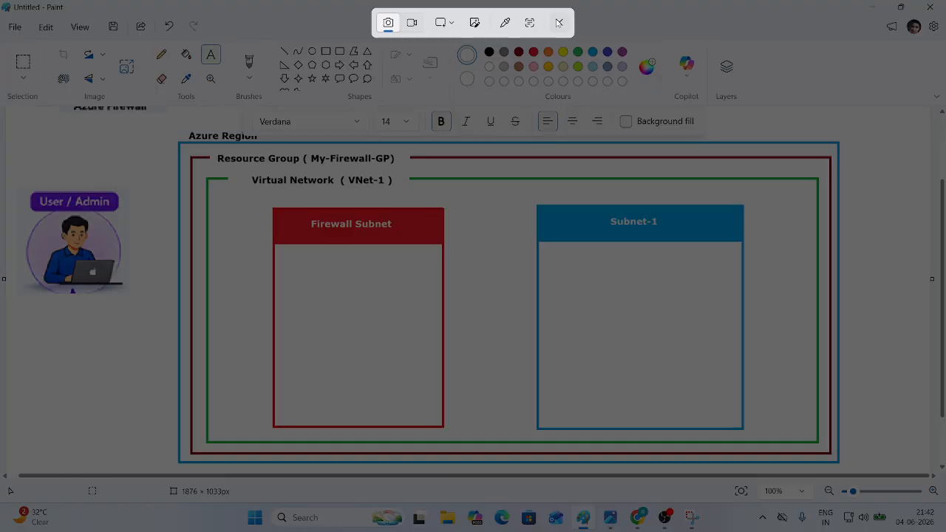
pyautogui.click(559, 23)
pyautogui.press('super+v')
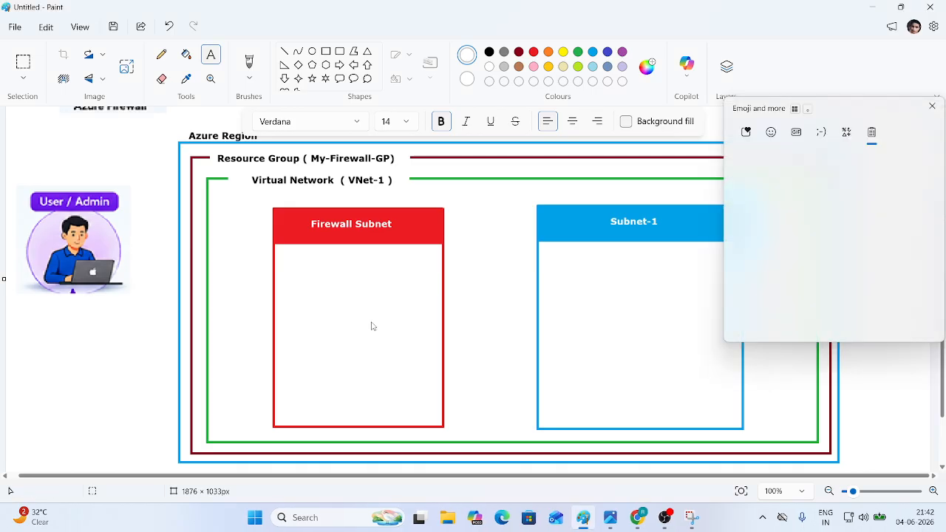
pyautogui.scroll(-3, 834, 248)
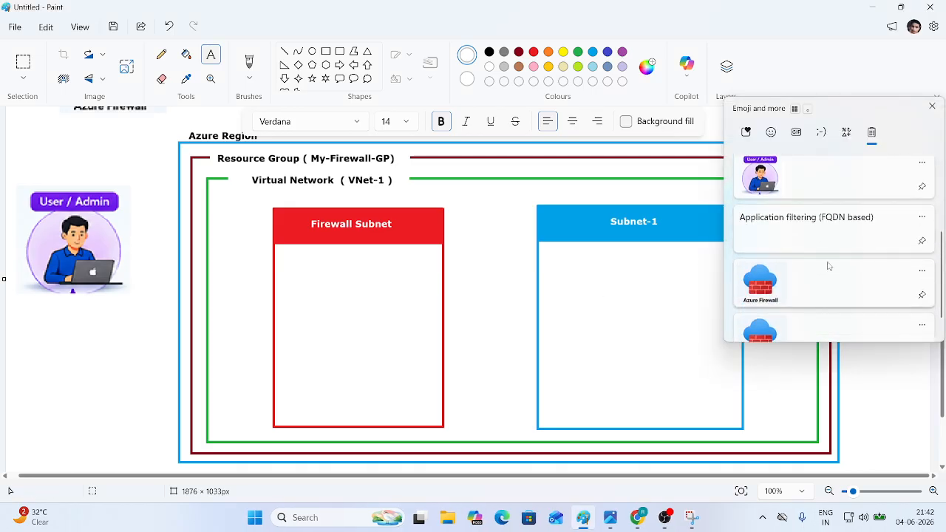
pyautogui.click(785, 277)
pyautogui.moveTo(25, 138); pyautogui.dragTo(334, 296)
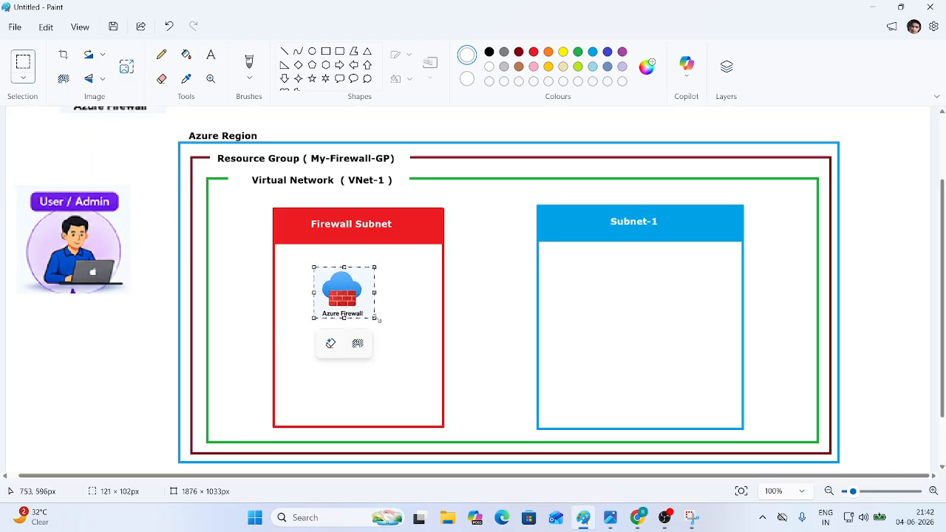
pyautogui.moveTo(372, 320); pyautogui.dragTo(437, 363)
pyautogui.moveTo(390, 339)
pyautogui.mouseDown()
pyautogui.moveTo(368, 339)
pyautogui.moveTo(378, 339)
pyautogui.mouseUp()
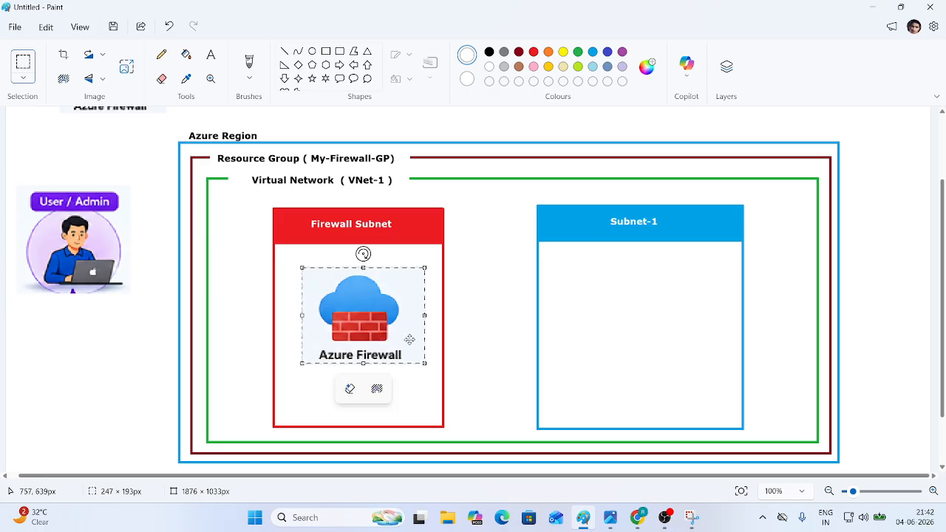
pyautogui.click(488, 333)
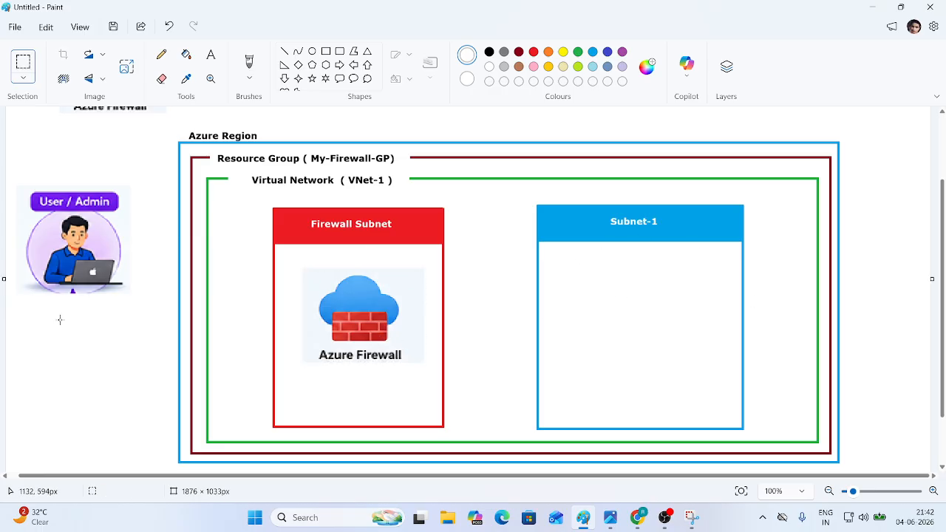
# - Paste the copied monitor VM icon near the top of Subnet-1, shrunk to about 155 × 148 px
pyautogui.press('super+d')
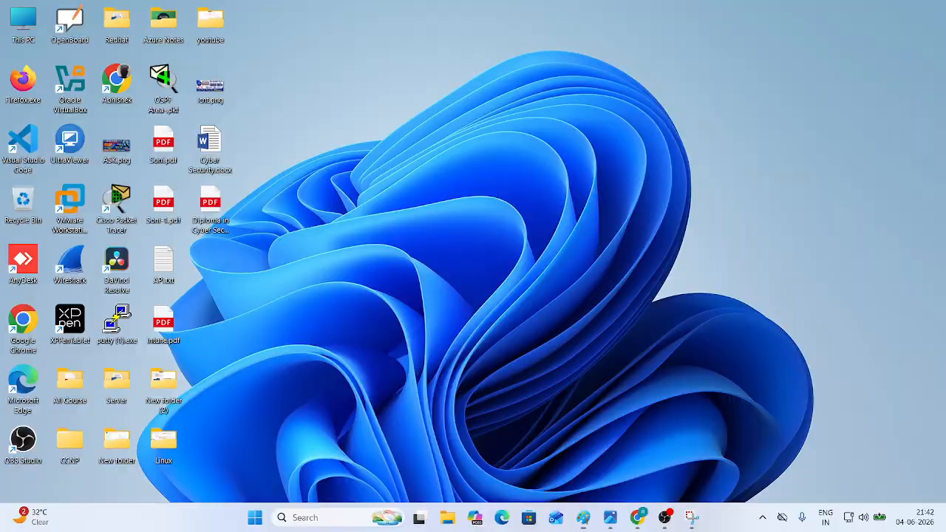
pyautogui.press('super+d')
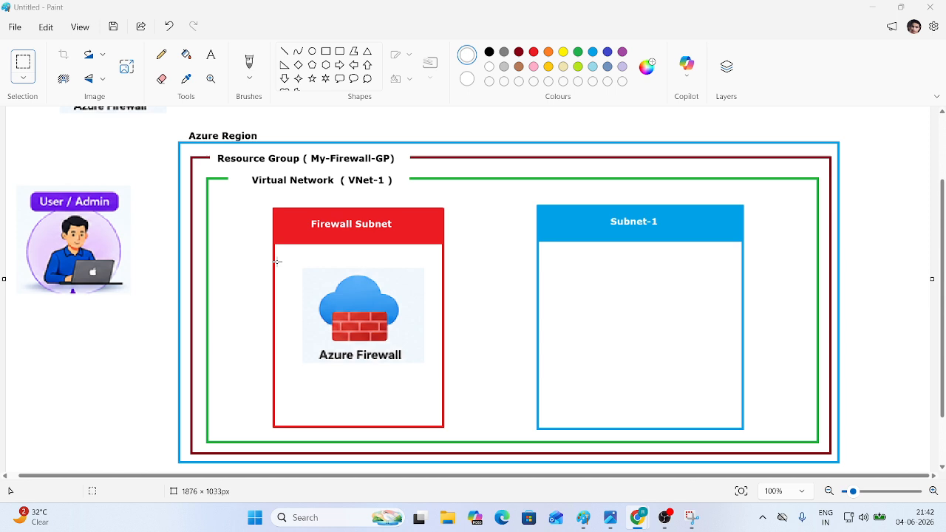
pyautogui.click(635, 277)
pyautogui.hotkey('ctrl', 'v')
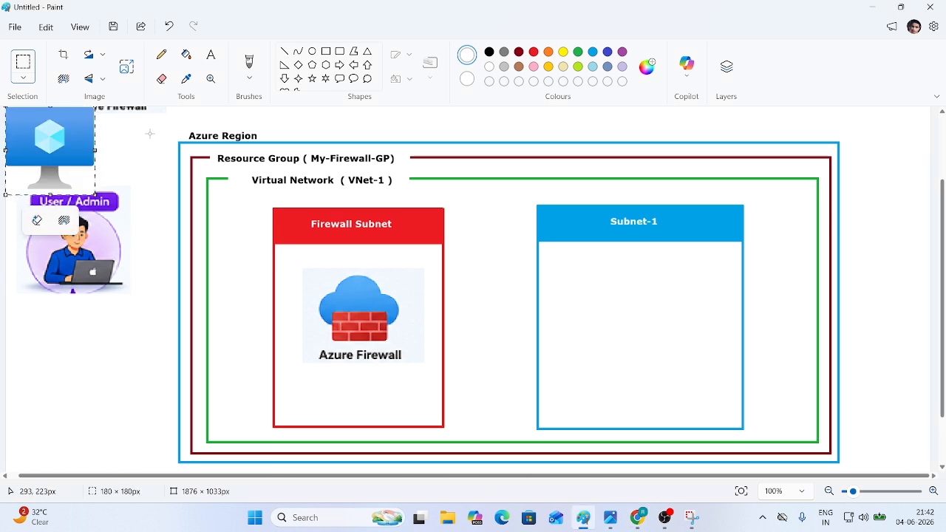
pyautogui.moveTo(48, 136); pyautogui.dragTo(632, 283)
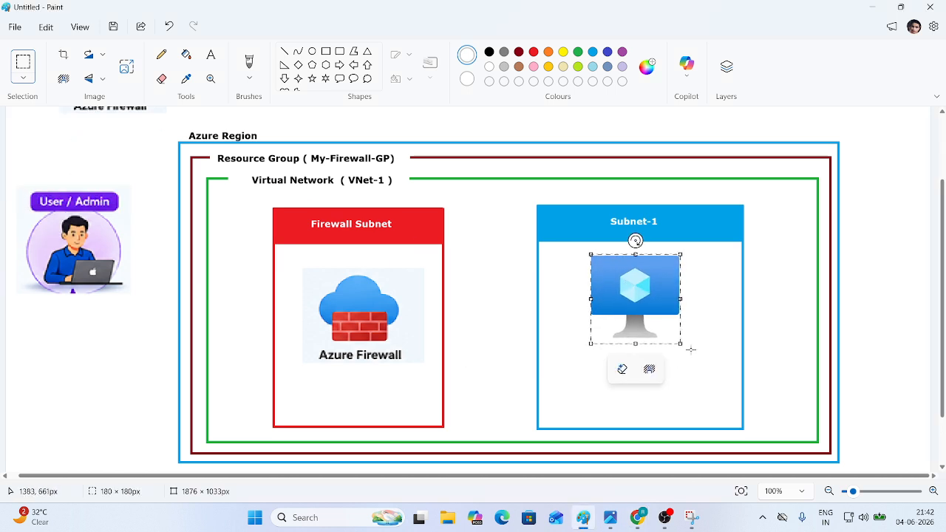
pyautogui.moveTo(681, 343); pyautogui.dragTo(669, 327)
pyautogui.moveTo(626, 296); pyautogui.dragTo(630, 293)
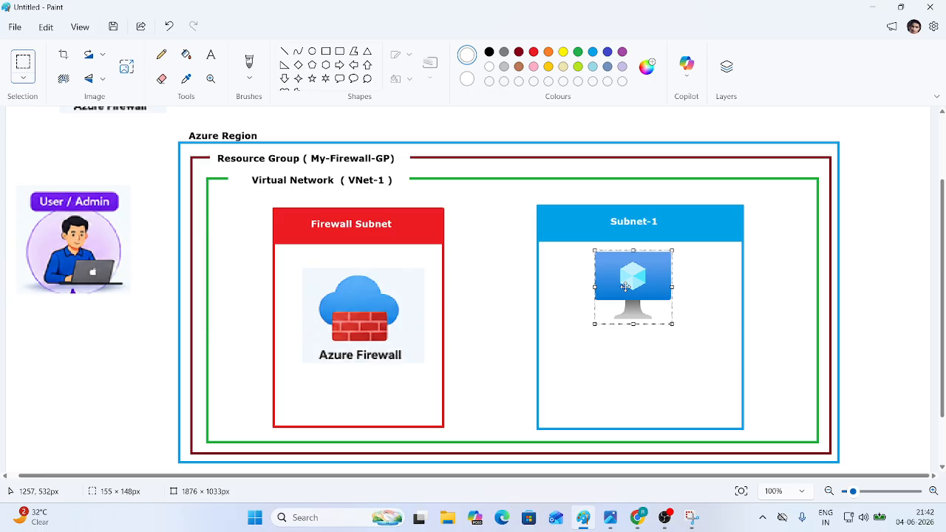
pyautogui.click(699, 363)
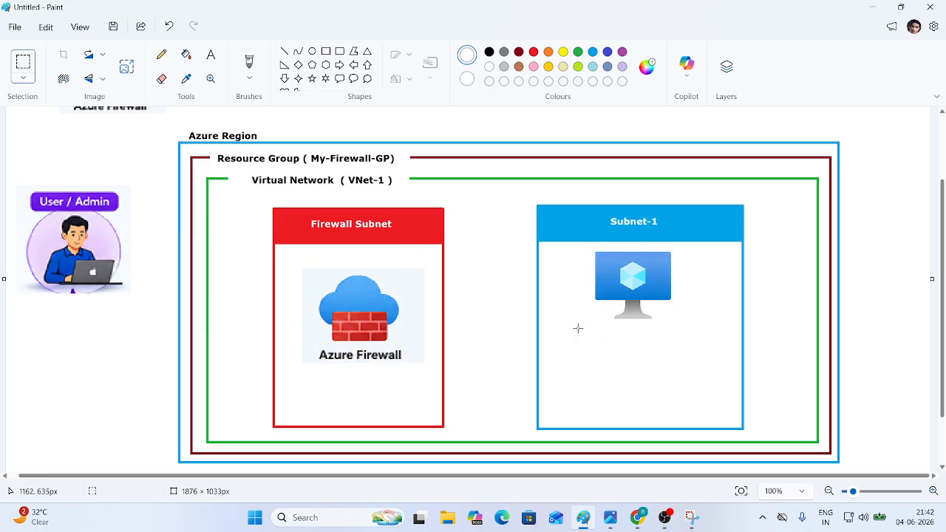
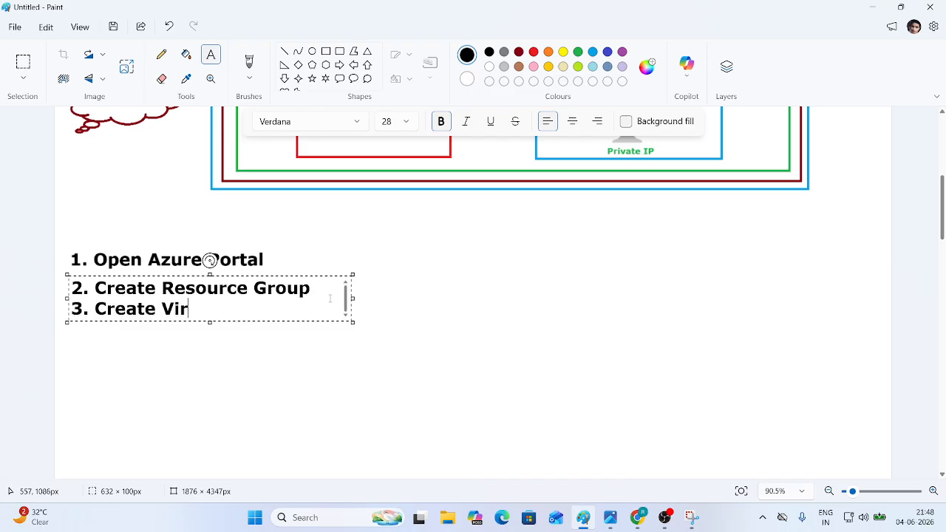
# - Finish step 3 'Create Virtual Network' and add '> Create Subnet-1' and '> Create Firewall Subnet' lines
pyautogui.write('twork')
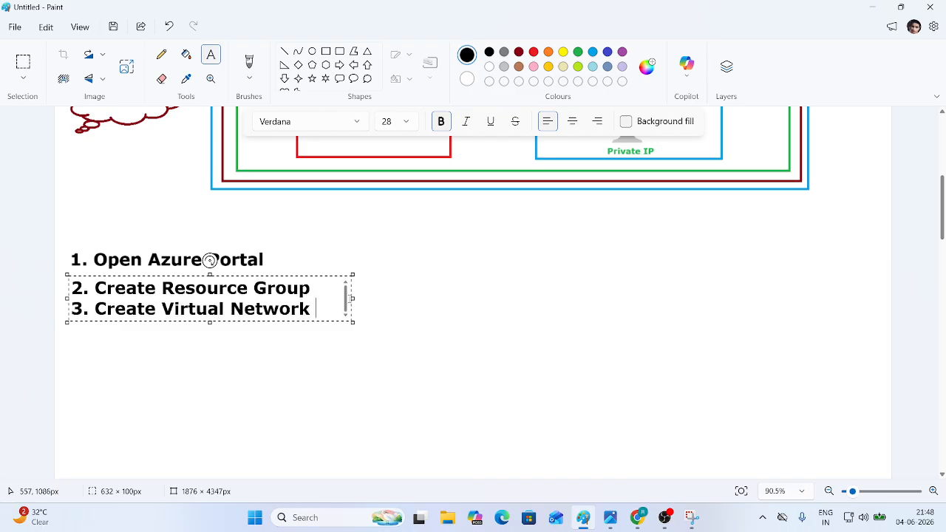
pyautogui.press('Return')
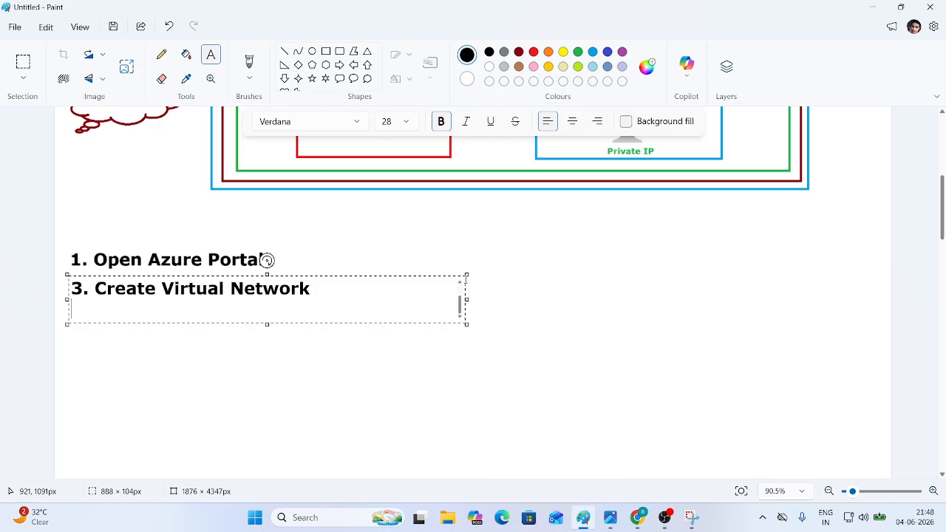
pyautogui.write('>')
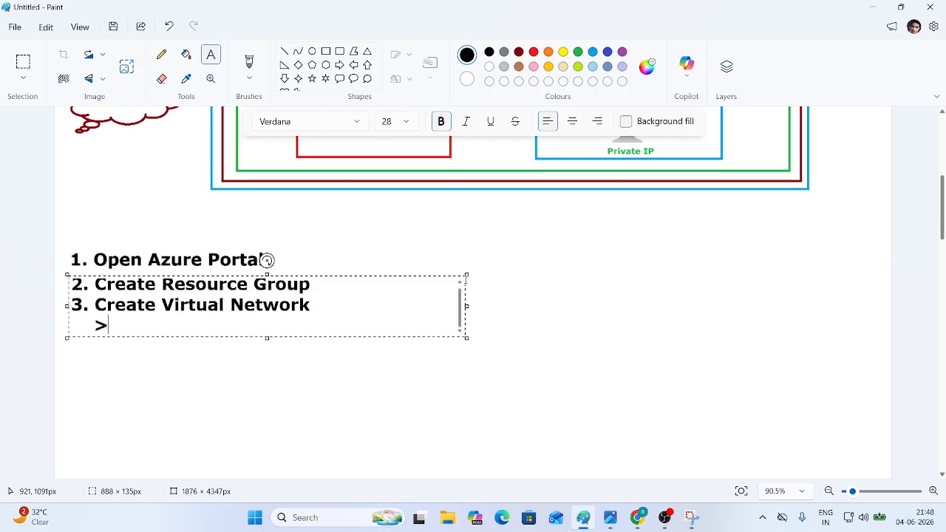
pyautogui.write(' Create ')
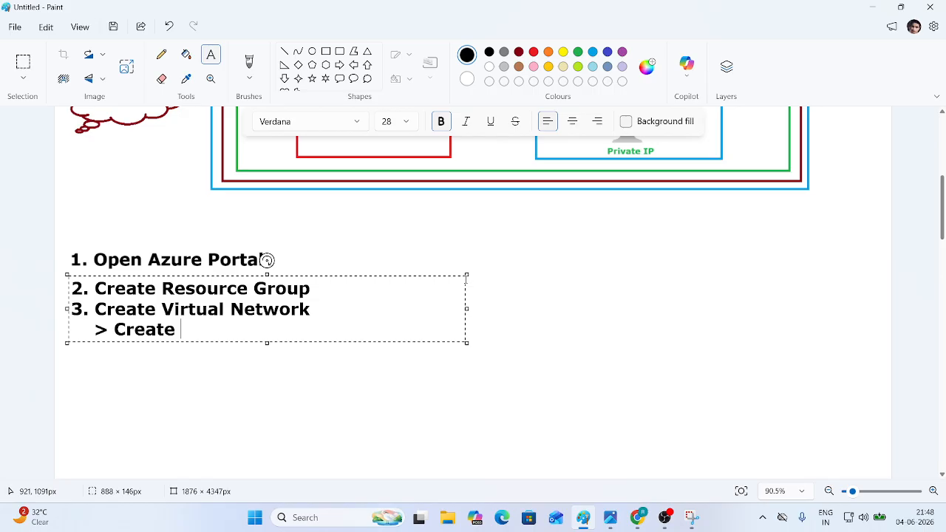
pyautogui.write('Subnet-1')
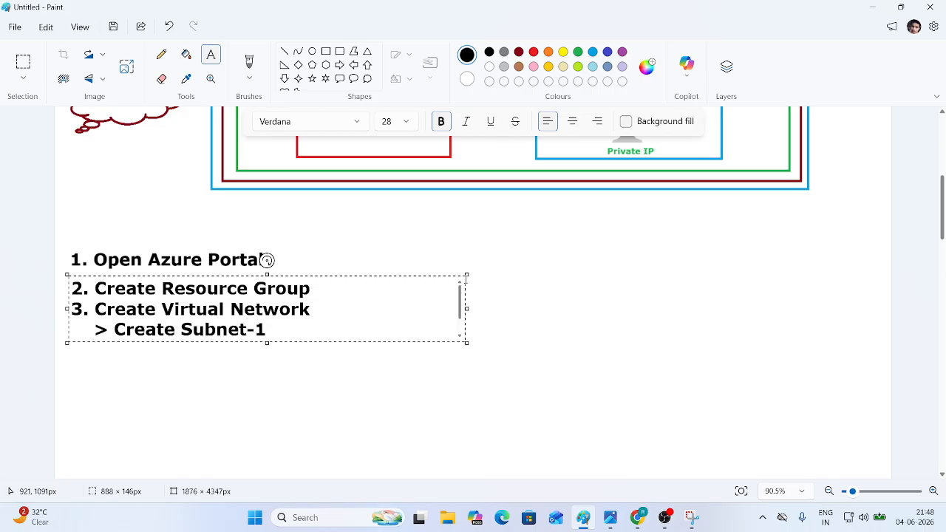
pyautogui.press('Return')
pyautogui.write('> Cre')
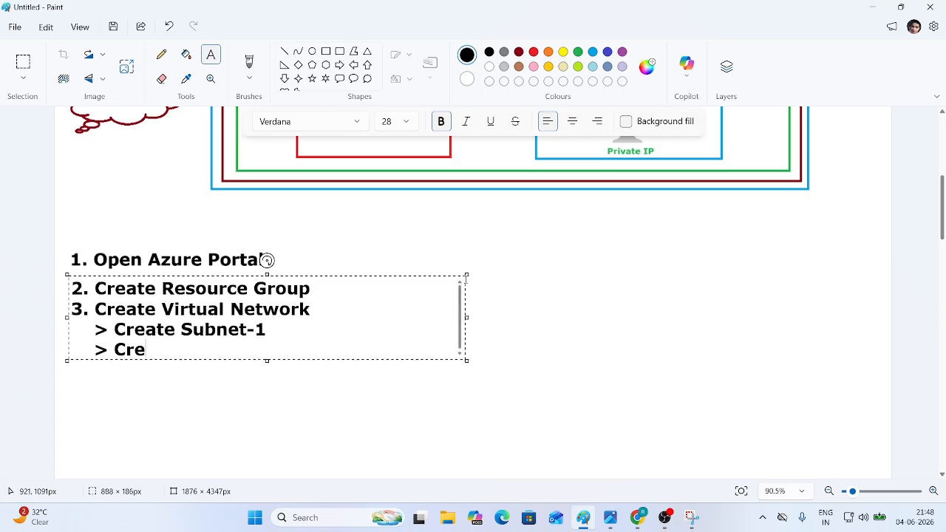
pyautogui.write('ate F')
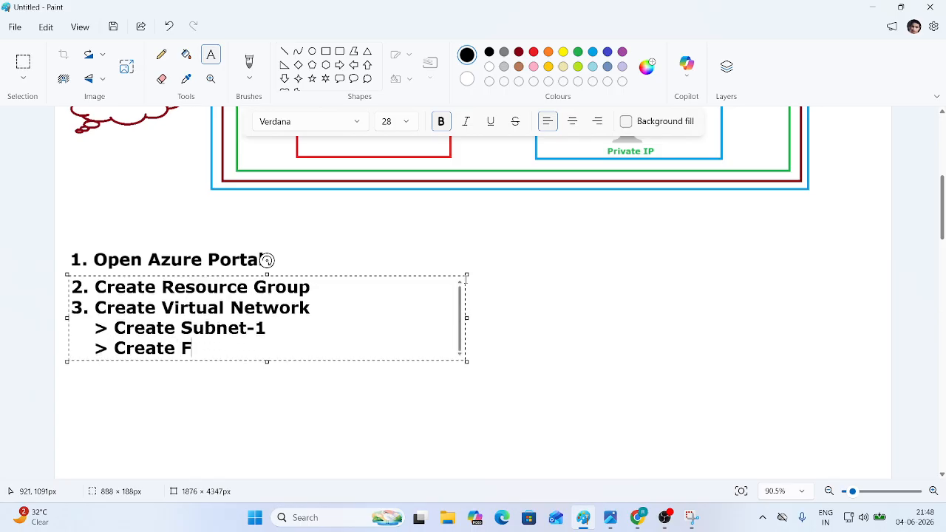
pyautogui.write('irewall ')
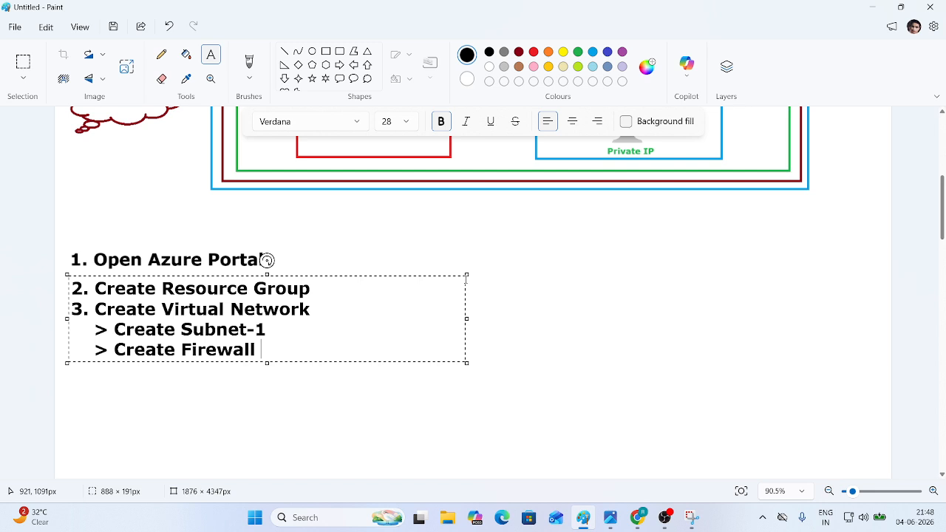
pyautogui.write('Subnet')
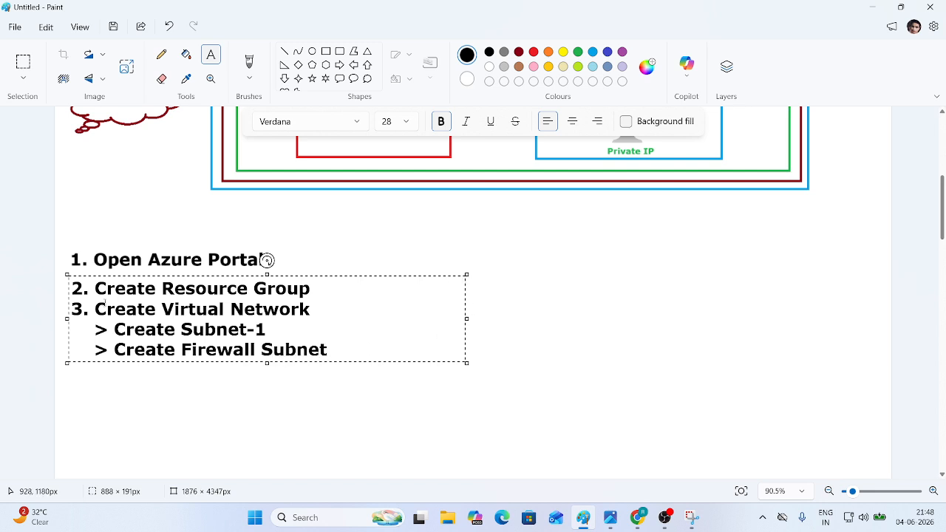
pyautogui.scroll(5, 269, 310)
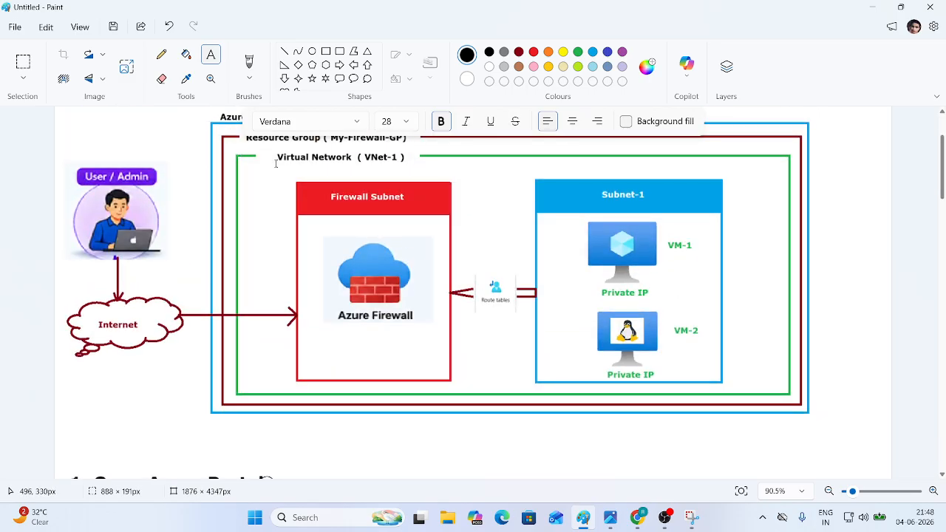
pyautogui.scroll(-4, 309, 329)
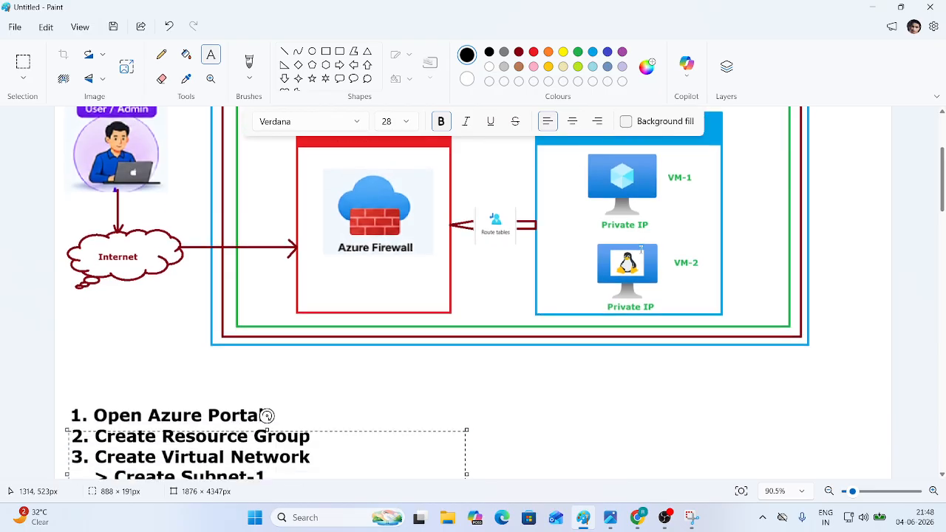
# - Enlarge the text box and add step '4. Create VM' with '> Windows 10' and '> Linux' sub-lines
pyautogui.moveTo(267, 306); pyautogui.dragTo(267, 387)
pyautogui.press('Return')
pyautogui.write('4')
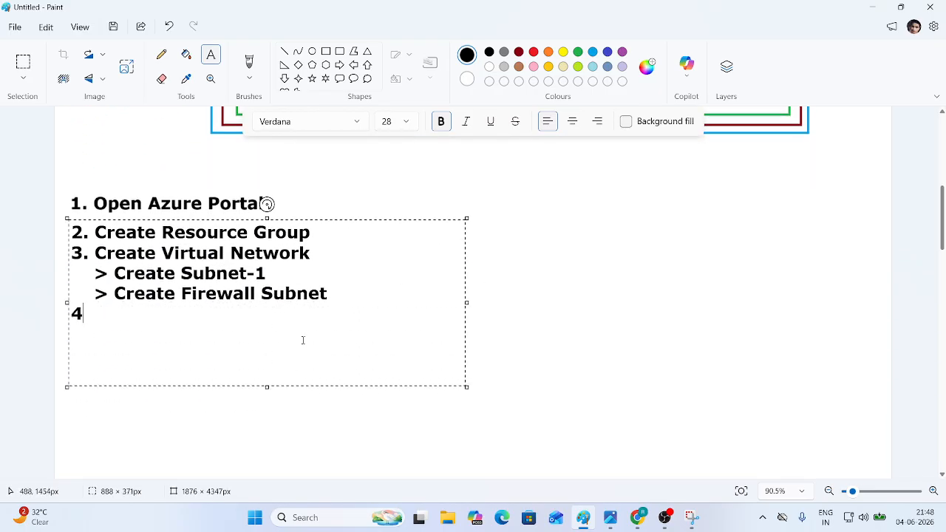
pyautogui.write('. Creae')
pyautogui.press('BackSpace')
pyautogui.write('te')
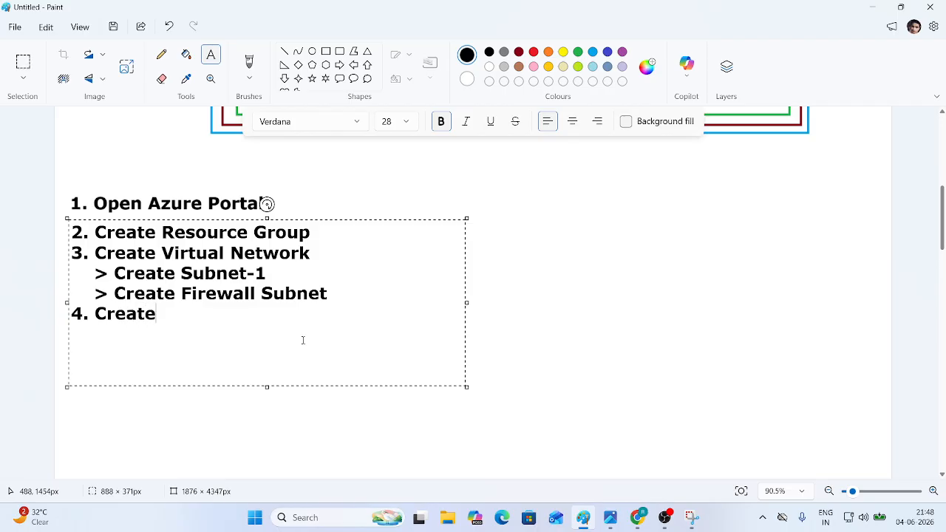
pyautogui.write(' VM ')
pyautogui.write('     > Wind')
pyautogui.write('ows 10')
pyautogui.press('Return')
pyautogui.write('> Linux')
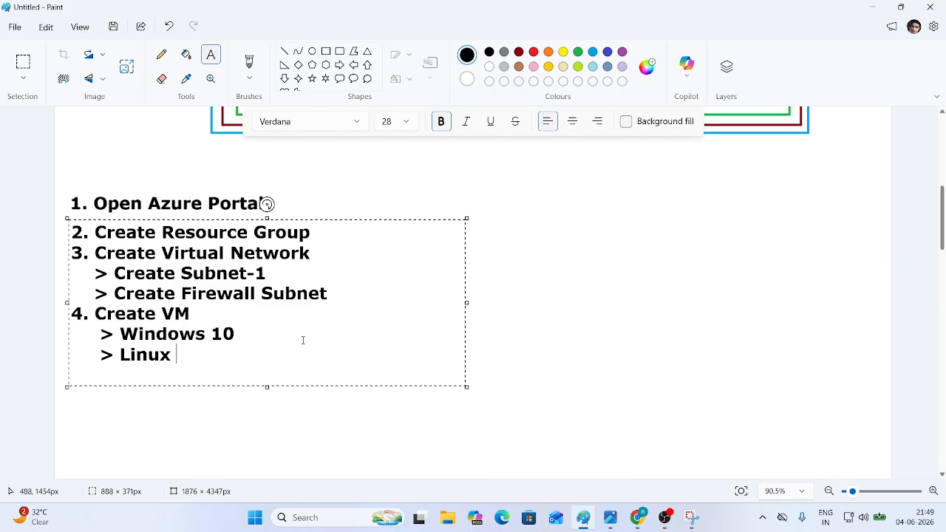
# - Add '5. Create Firewall' and '6. Create Route Table', then commit the text to the canvas
pyautogui.press('Return')
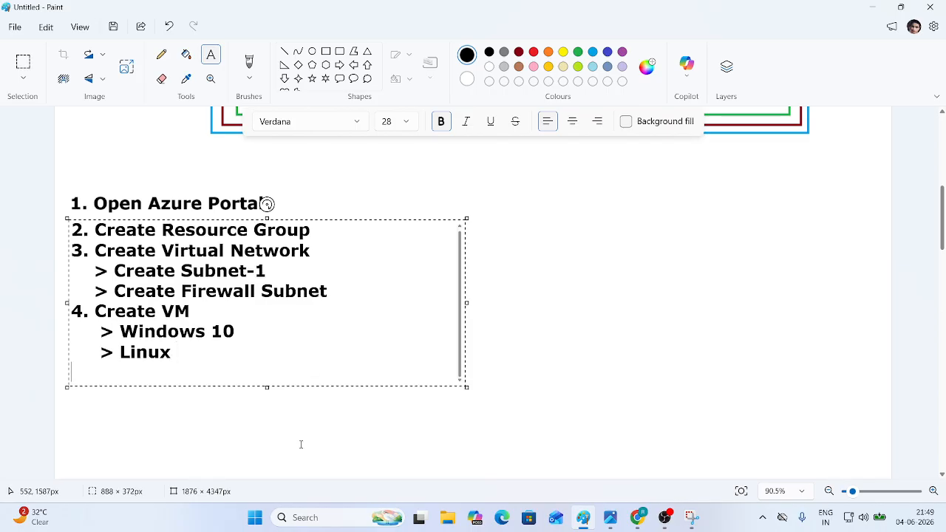
pyautogui.write('5.')
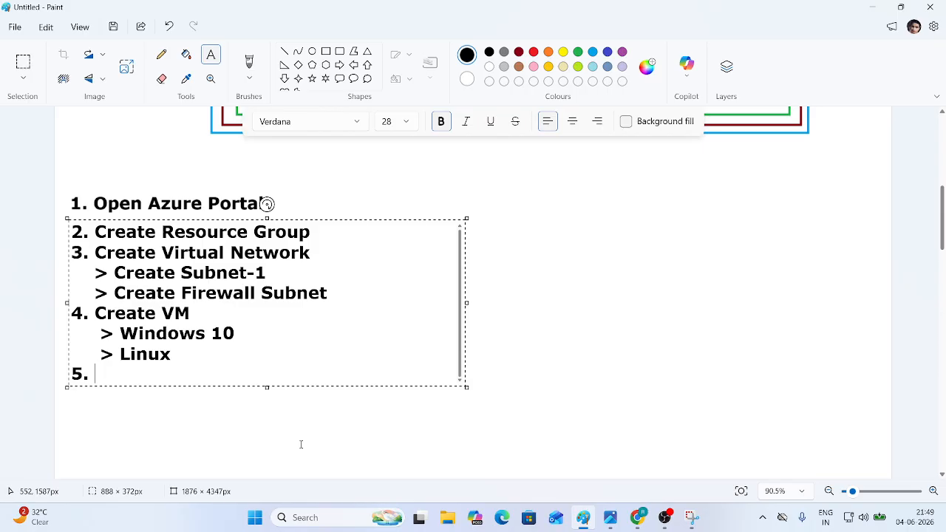
pyautogui.write(' Create F')
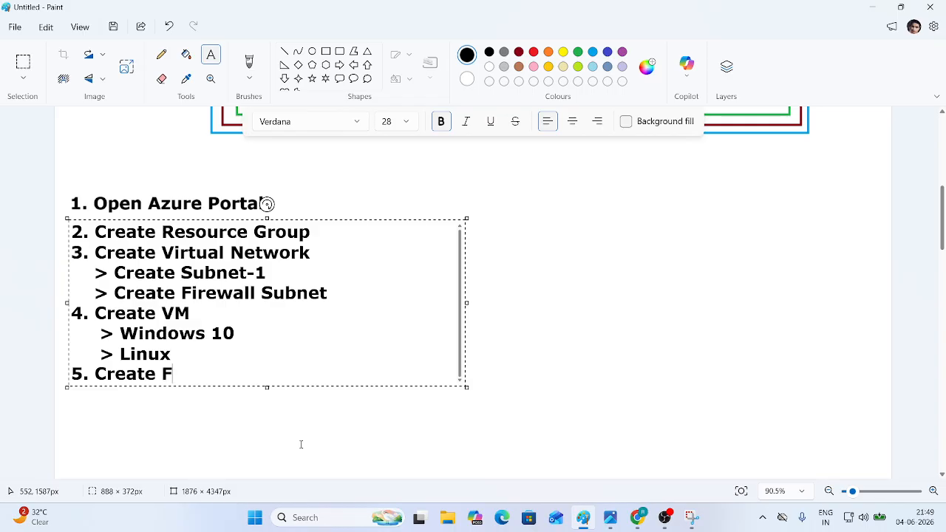
pyautogui.write('irewall')
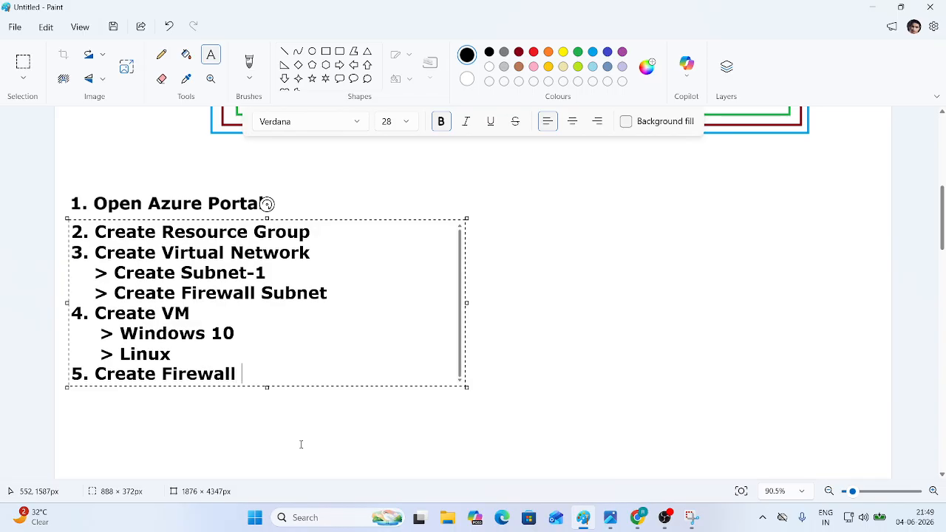
pyautogui.press('Return')
pyautogui.write('6. ')
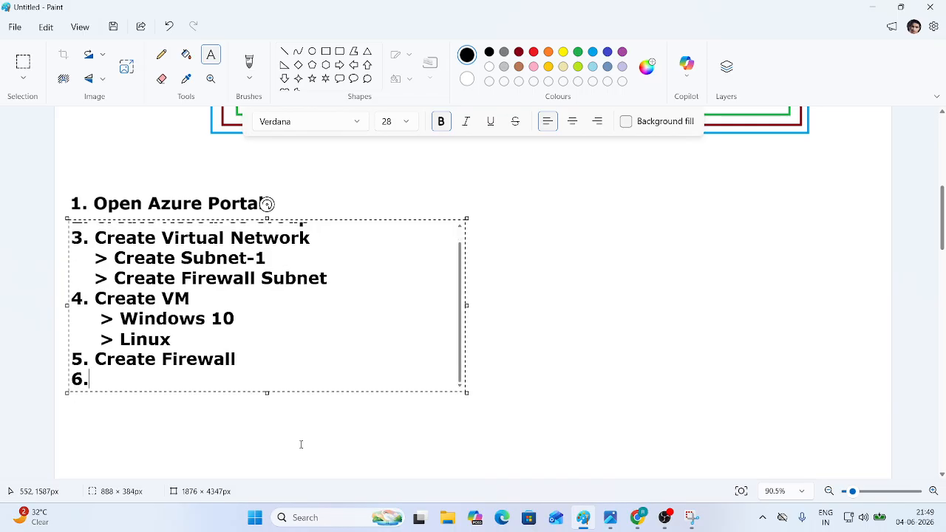
pyautogui.write('Create Route Tabe')
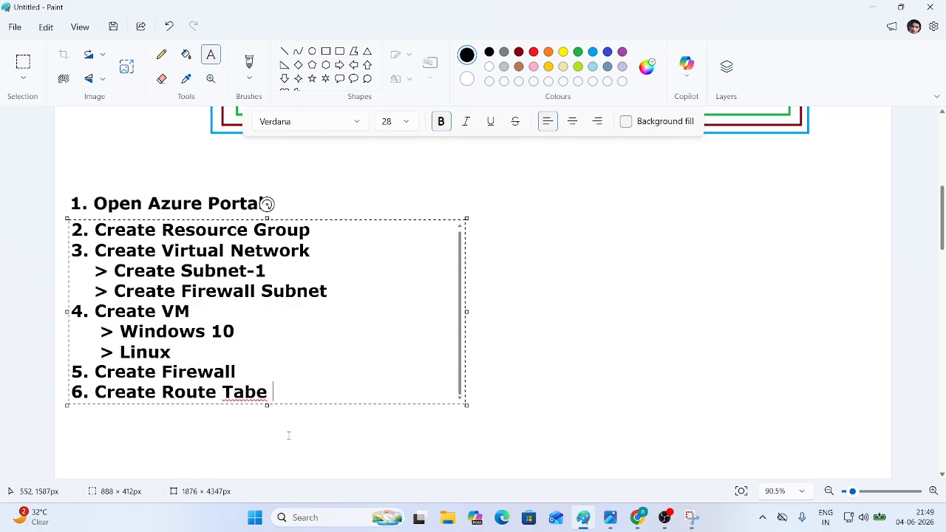
pyautogui.press('BackSpace')
pyautogui.press('BackSpace')
pyautogui.write('le')
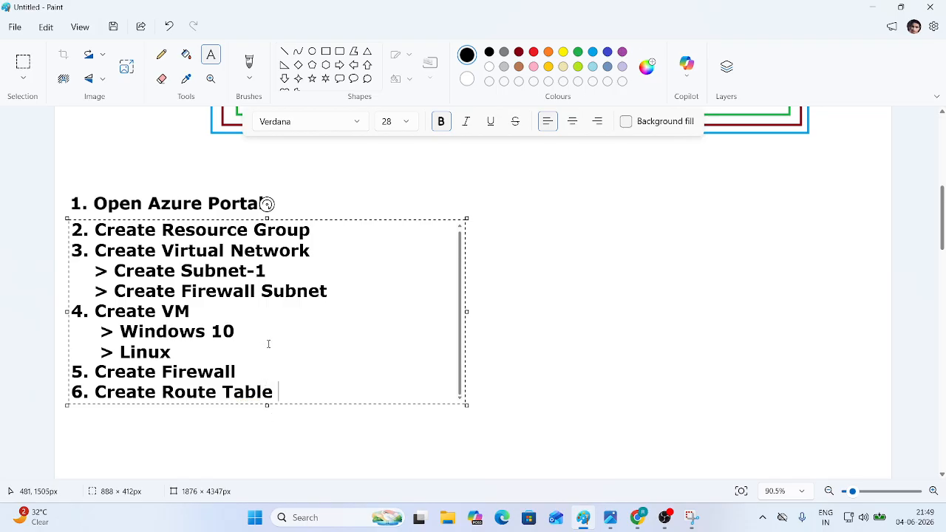
pyautogui.click(624, 253)
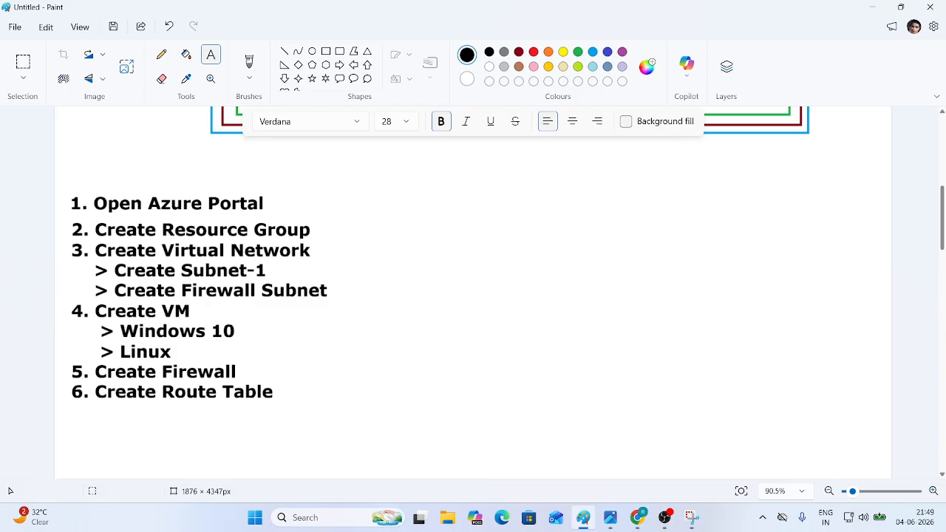
pyautogui.click(665, 337)
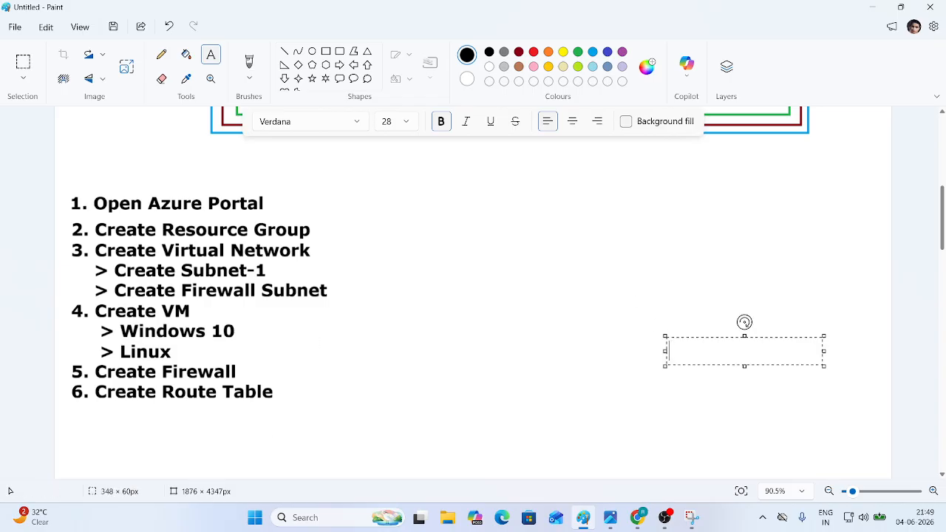
# - Create a new Azure resource group named My-Firewall-GP through review and create
pyautogui.hotkey('alt', 'Tab')
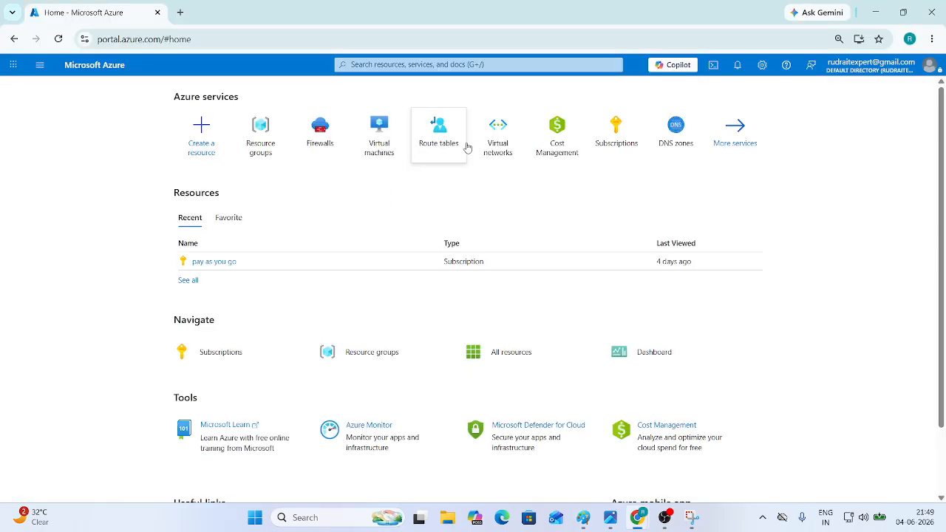
pyautogui.moveTo(465, 160)
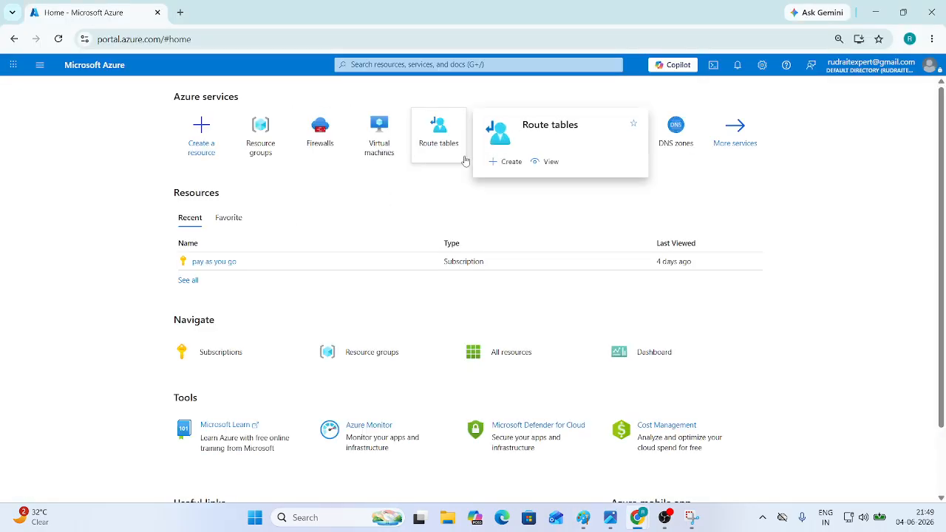
pyautogui.click(258, 139)
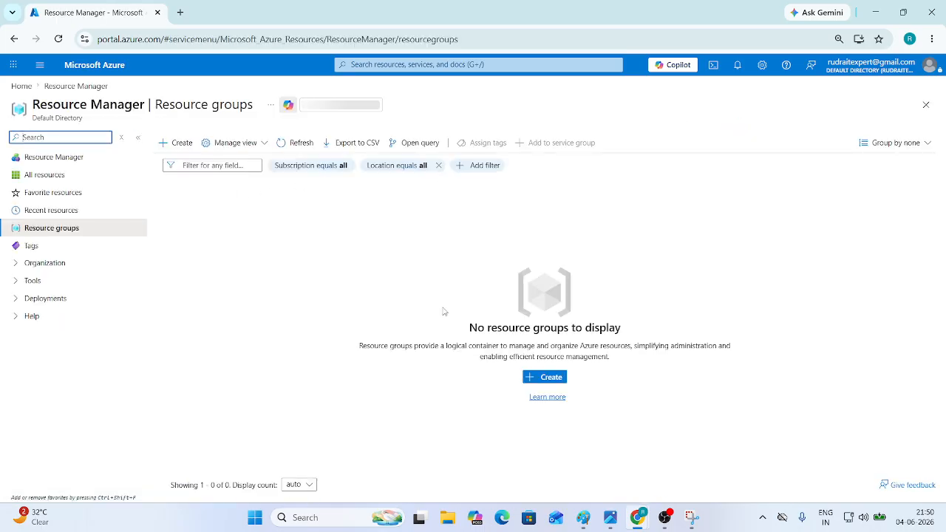
pyautogui.click(560, 379)
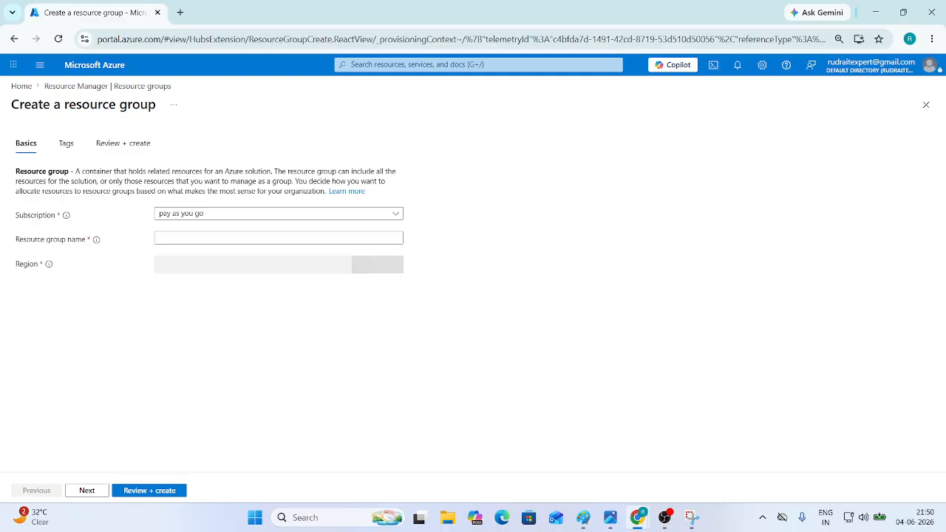
pyautogui.hotkey('alt', 'Tab')
pyautogui.scroll(5, 322, 271)
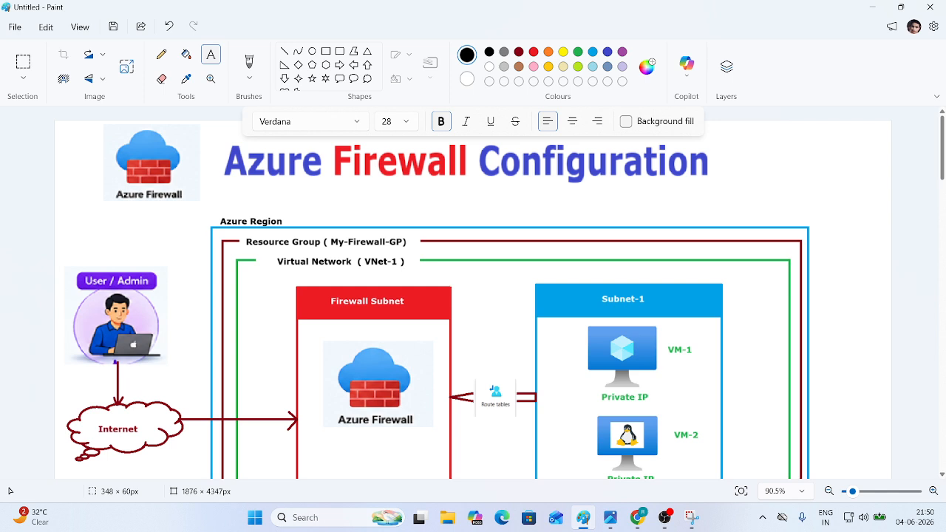
pyautogui.hotkey('alt', 'Tab')
pyautogui.click(171, 240)
pyautogui.write('My ')
pyautogui.write('Firewall- GP')
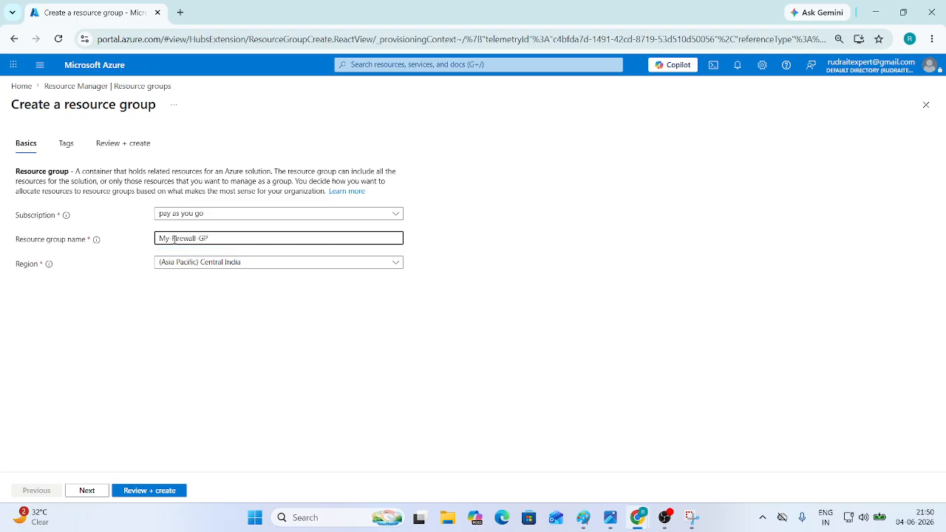
pyautogui.click(158, 491)
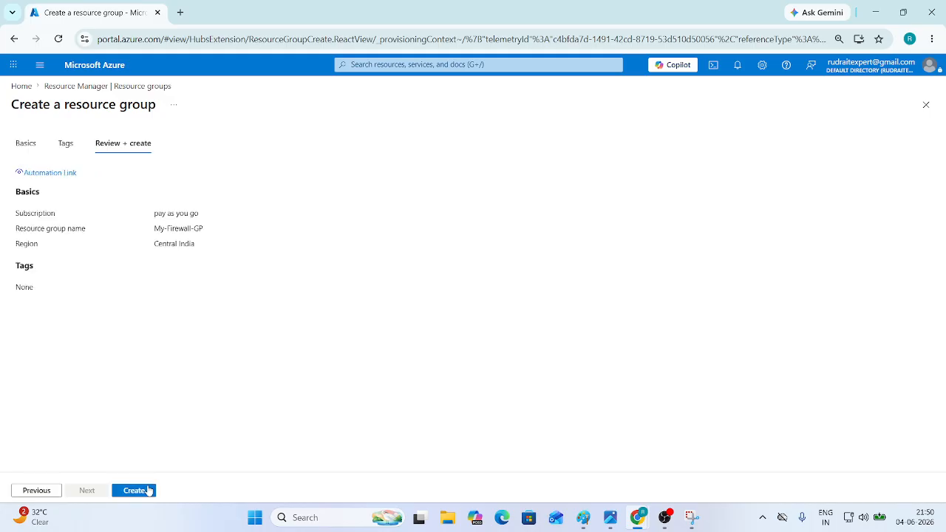
pyautogui.click(148, 491)
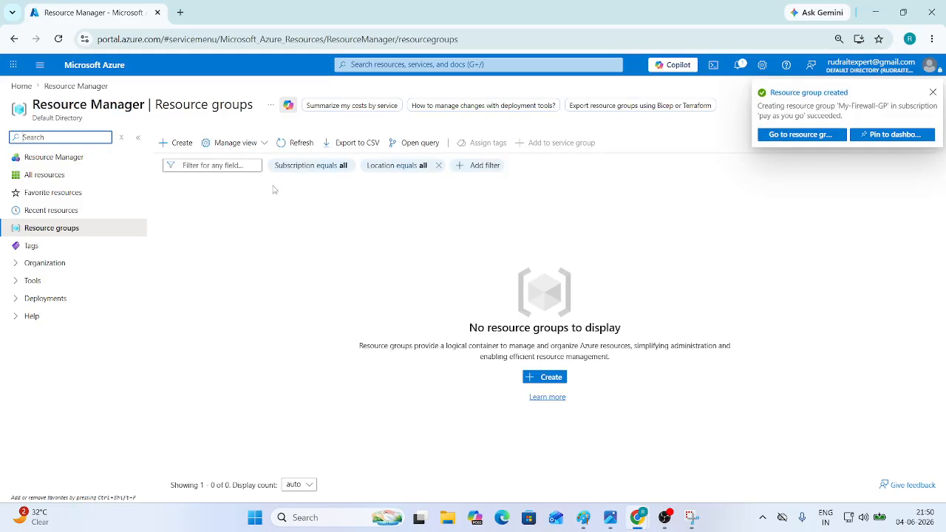
# - Start virtual network VNet-1 in resource group My-Firewall-GP and advance to the Security tab
pyautogui.click(96, 64)
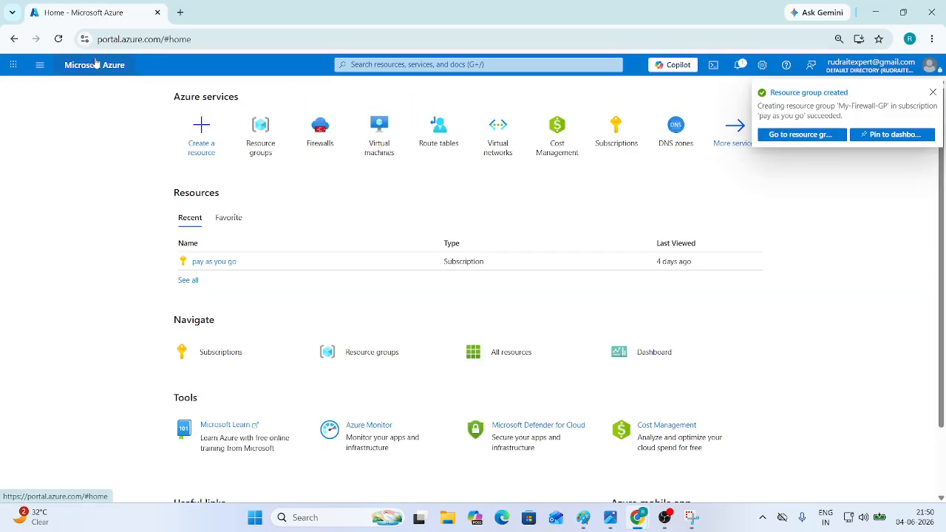
pyautogui.click(506, 150)
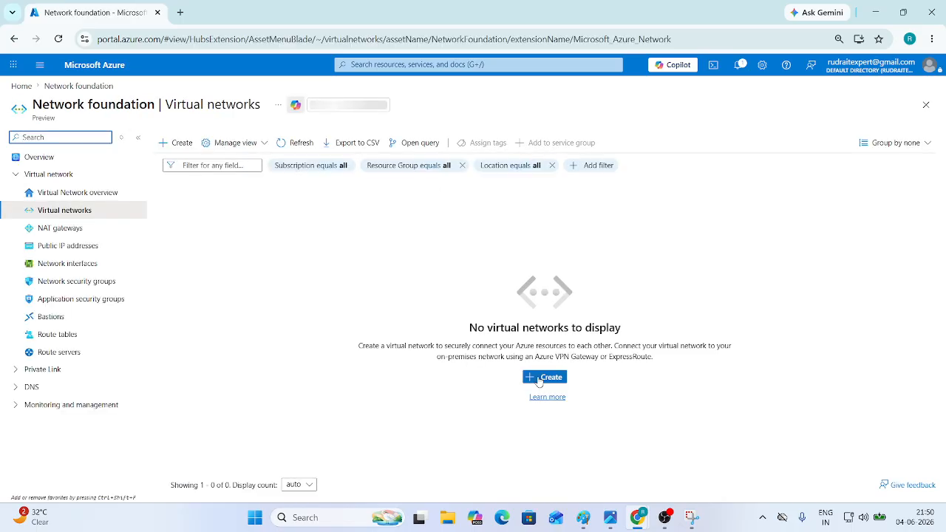
pyautogui.click(551, 433)
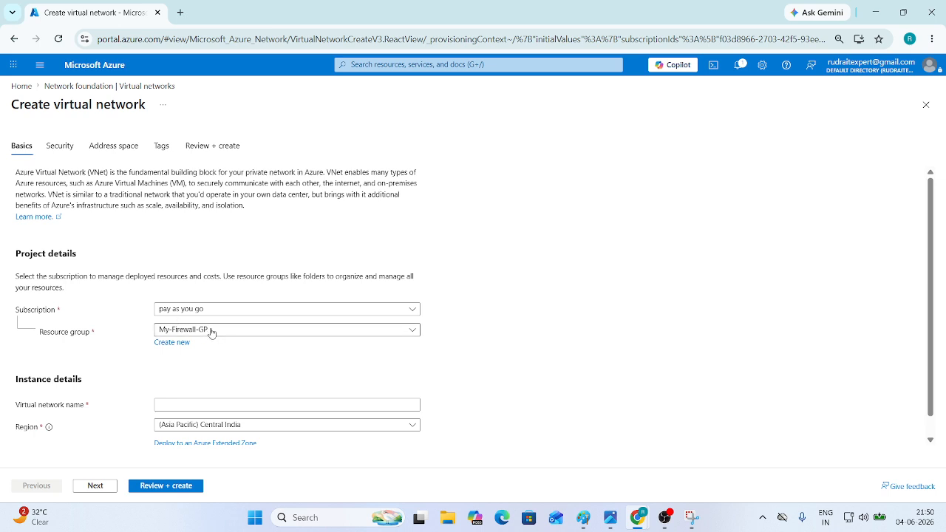
pyautogui.scroll(-1, 210, 340)
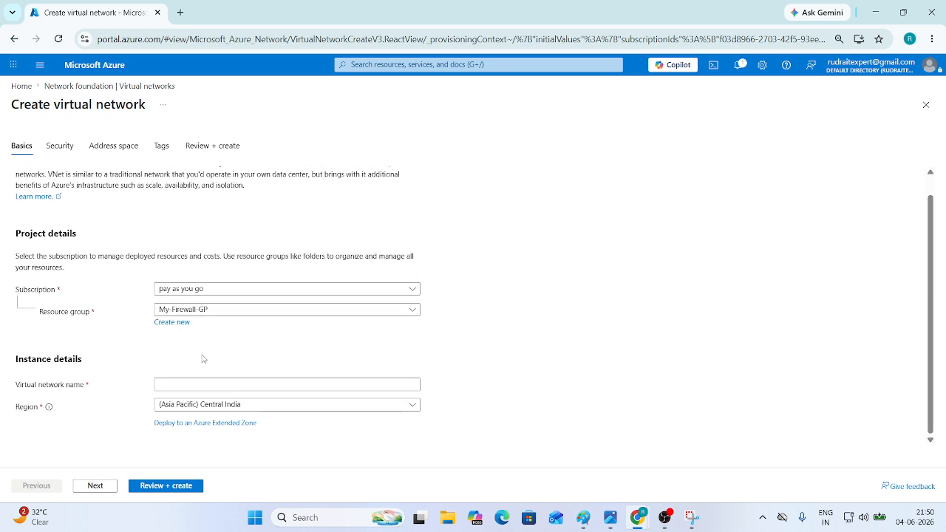
pyautogui.click(192, 314)
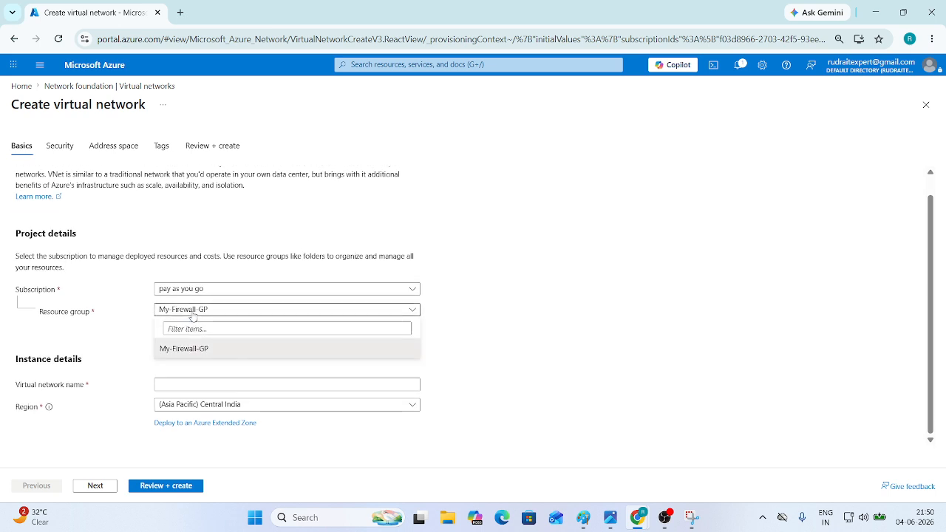
pyautogui.click(144, 369)
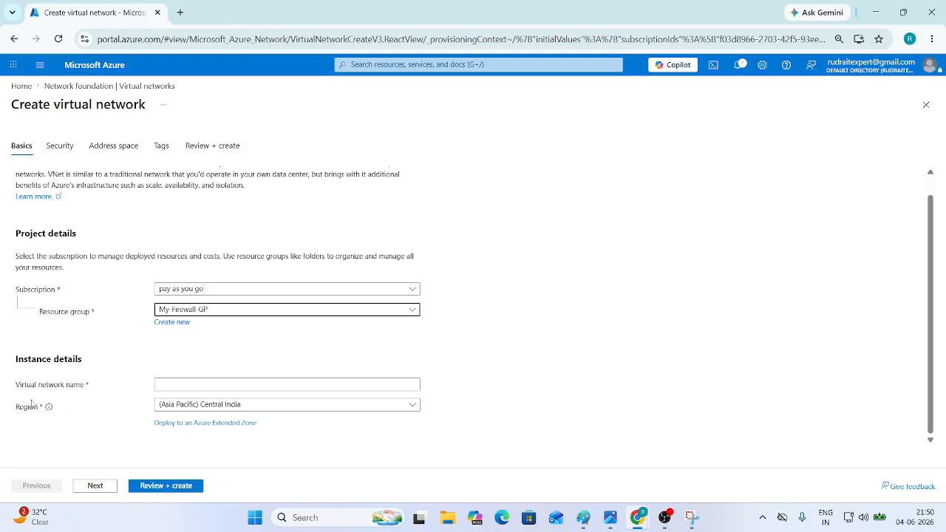
pyautogui.click(186, 387)
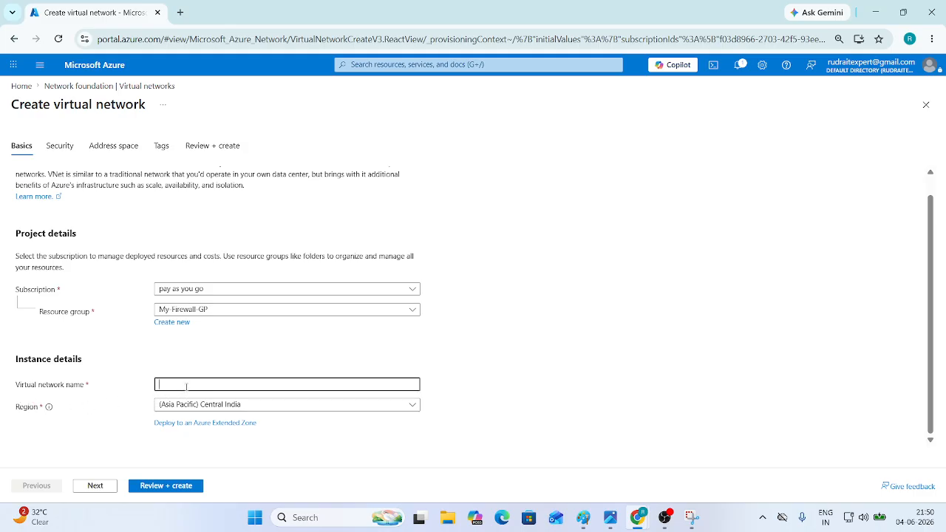
pyautogui.write('VNet')
pyautogui.click(106, 491)
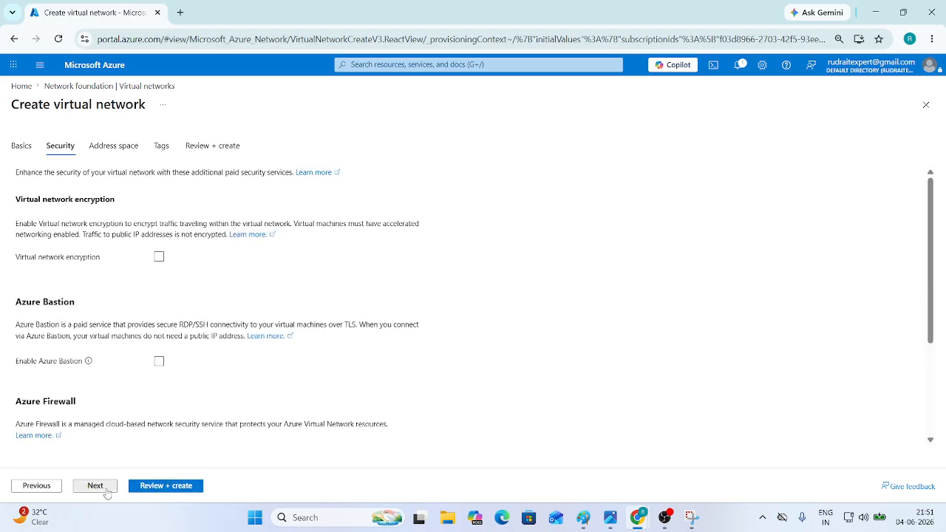
# - Advance to the Address space tab and edit the default 10.0.0.0/24 subnet
pyautogui.click(106, 492)
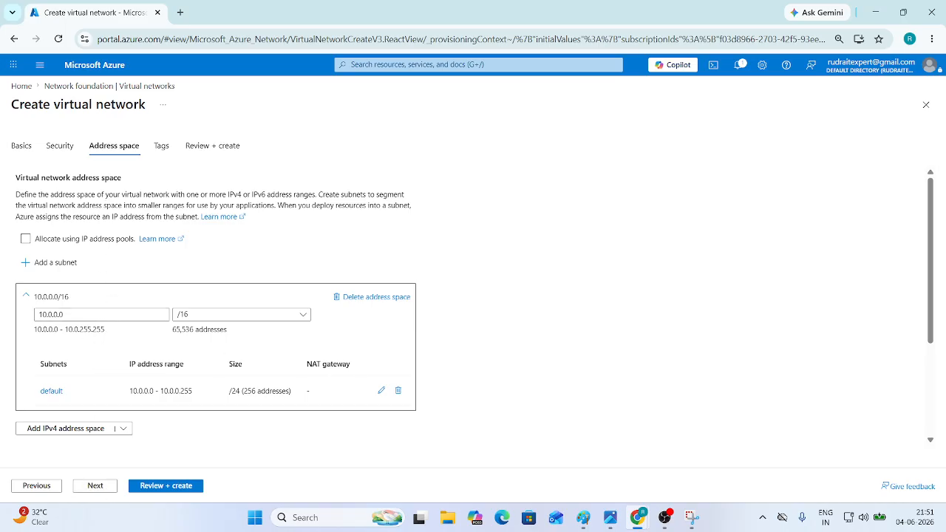
pyautogui.hotkey('alt', 'Tab')
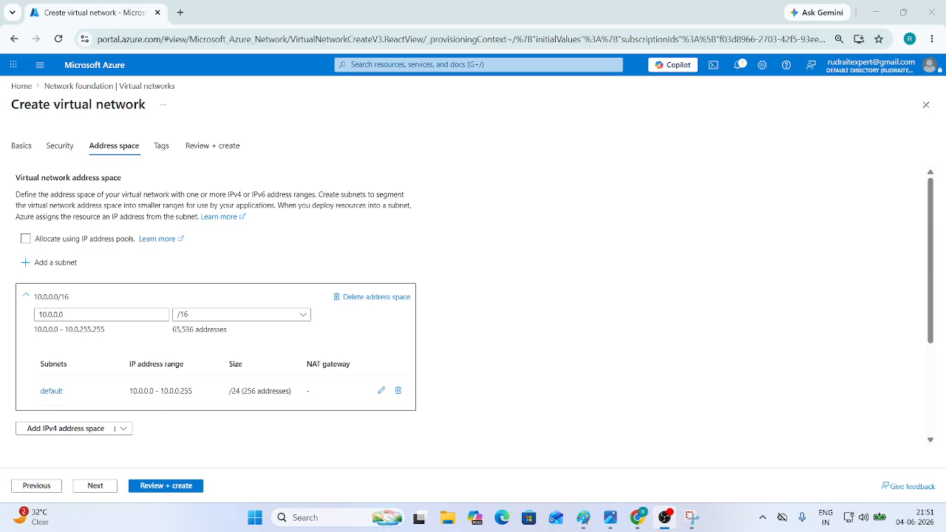
pyautogui.hotkey('alt', 'Tab')
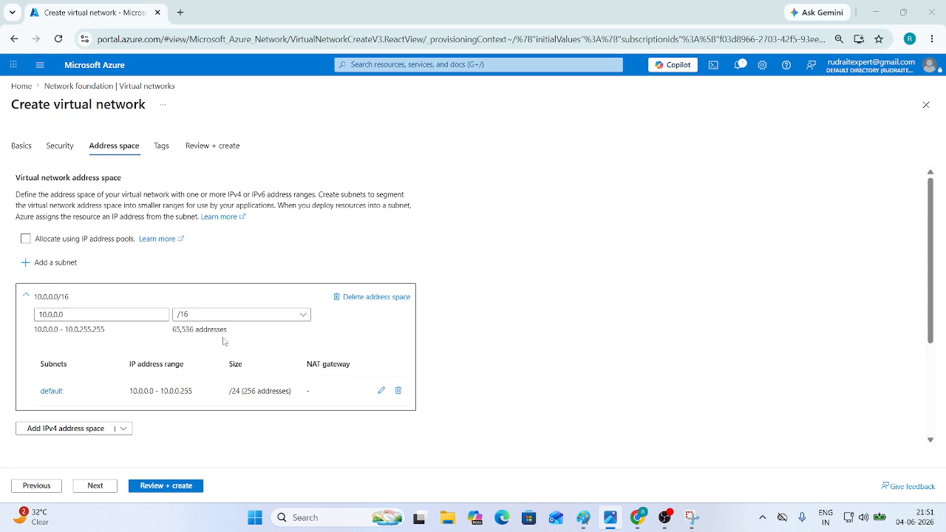
pyautogui.click(381, 390)
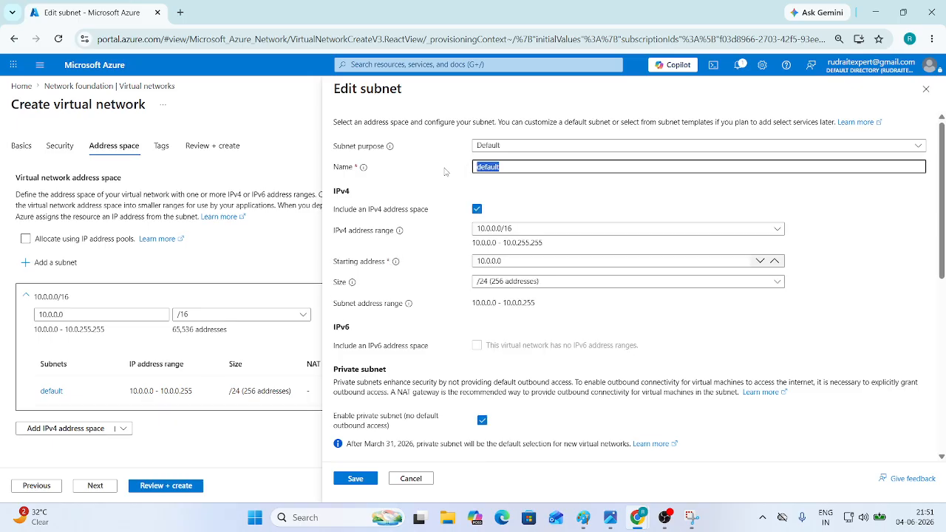
# - Rename the subnet to Subnet-1, add a 10.0.1.0/26 AzureFirewallSubnet, then run Review + create
pyautogui.write('Subnet ')
pyautogui.write('1')
pyautogui.click(367, 480)
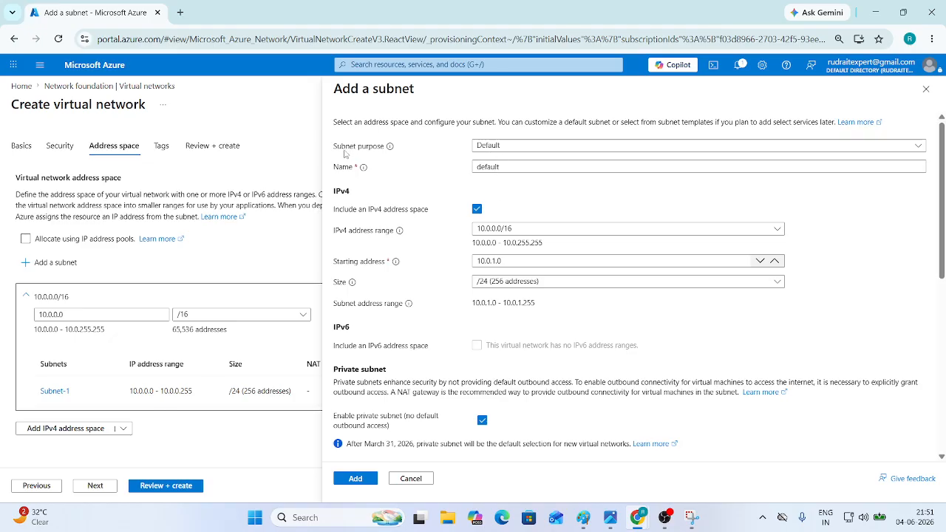
pyautogui.moveTo(384, 154)
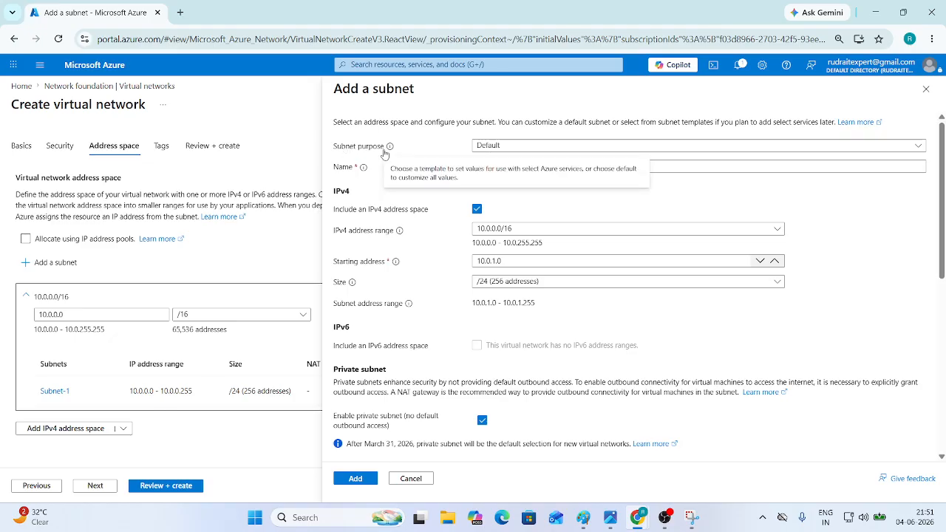
pyautogui.click(521, 152)
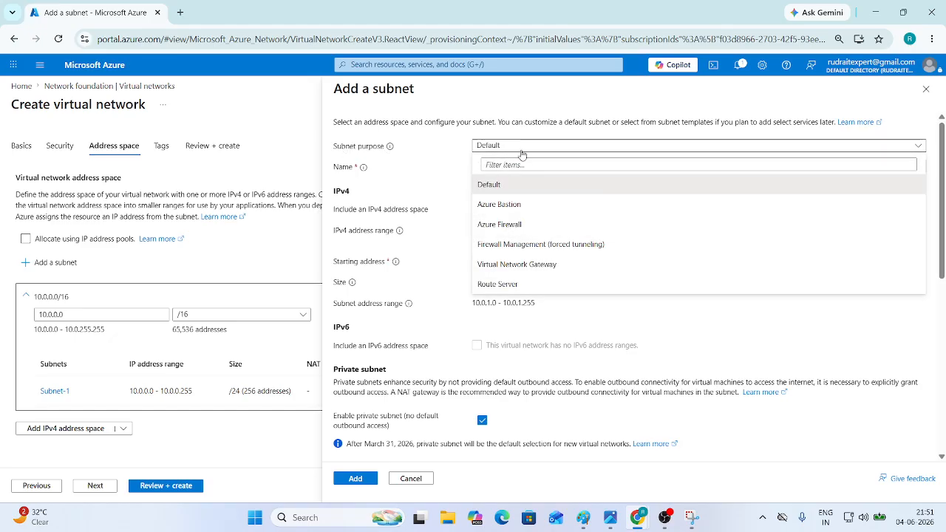
pyautogui.click(511, 225)
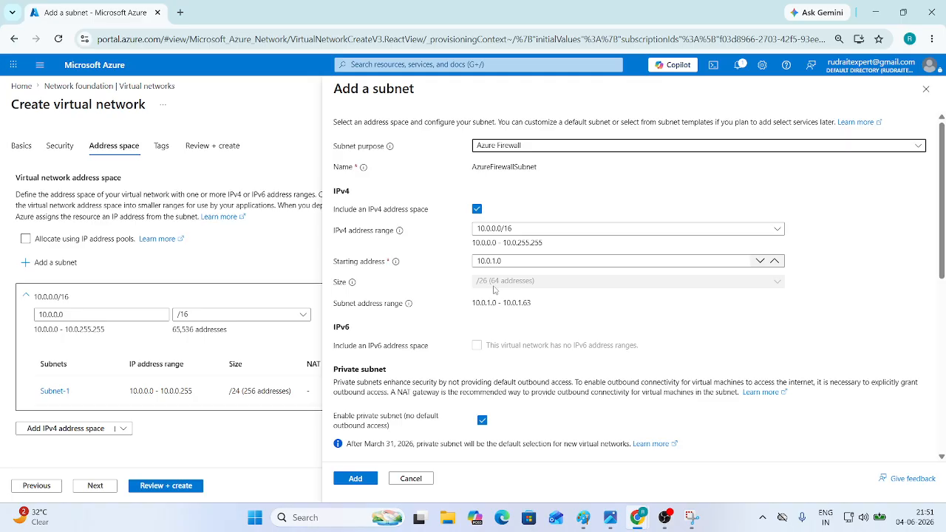
pyautogui.click(362, 480)
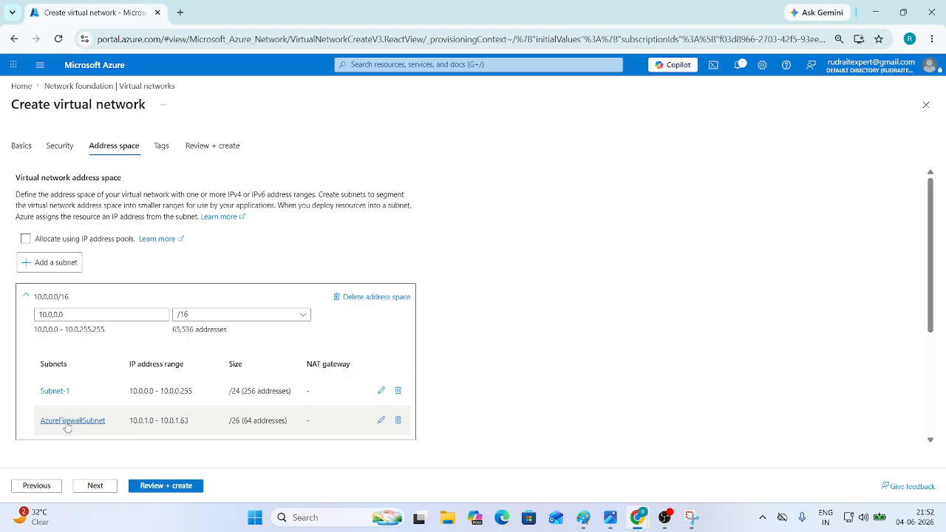
pyautogui.click(166, 488)
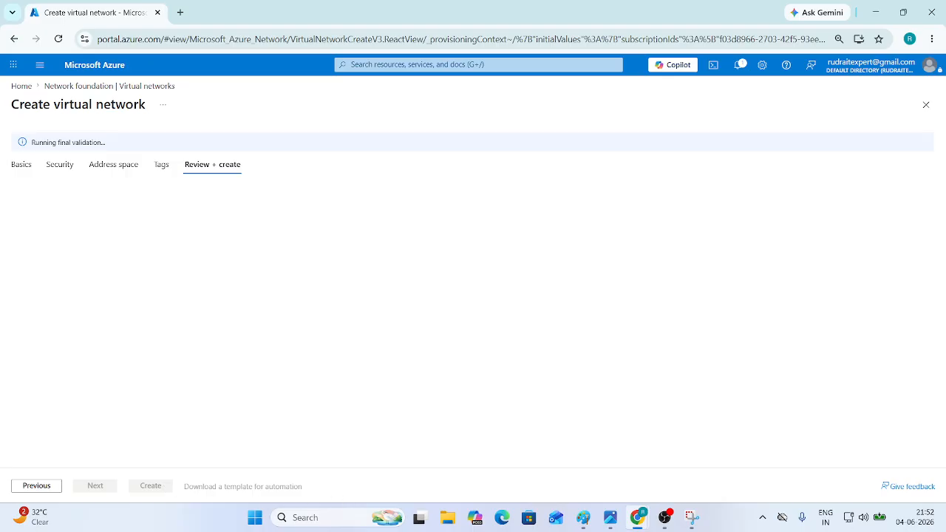
pyautogui.click(583, 517)
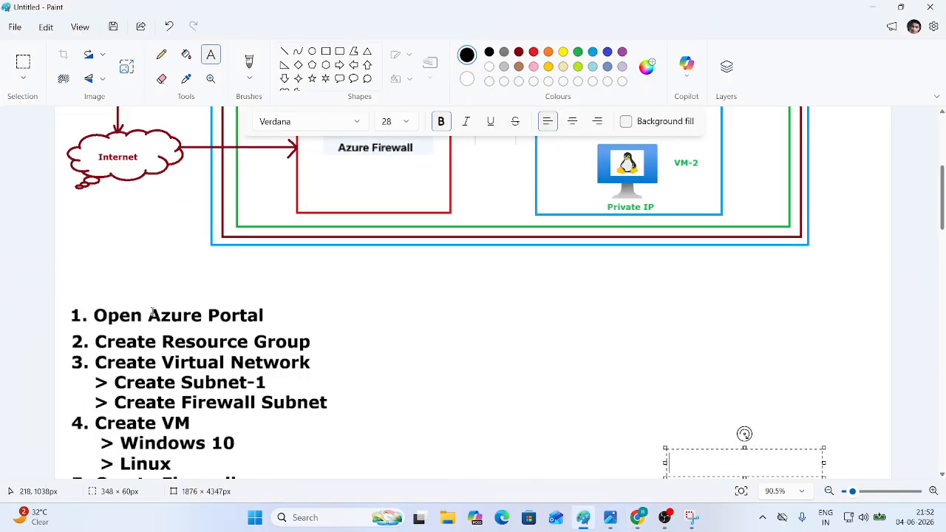
pyautogui.scroll(-3, 151, 312)
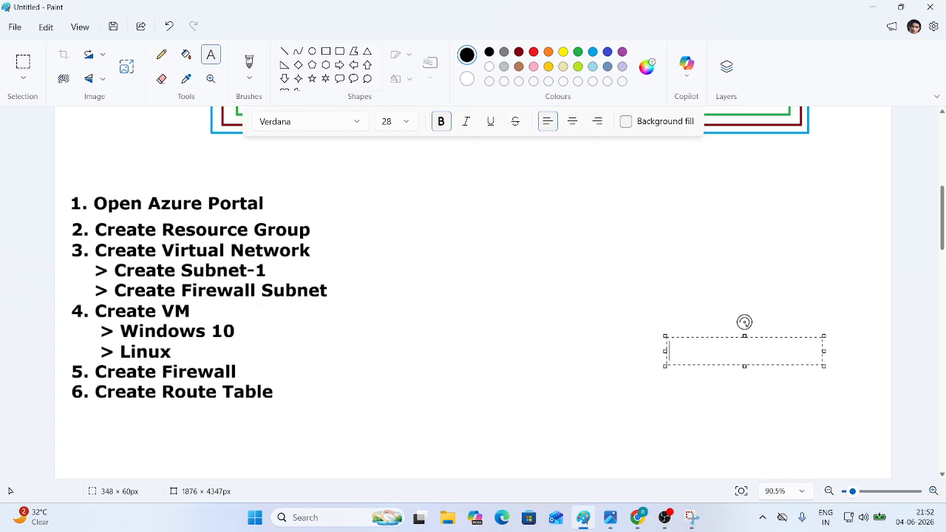
# - Create the validated VNet-1 virtual network from its review tab
pyautogui.click(637, 517)
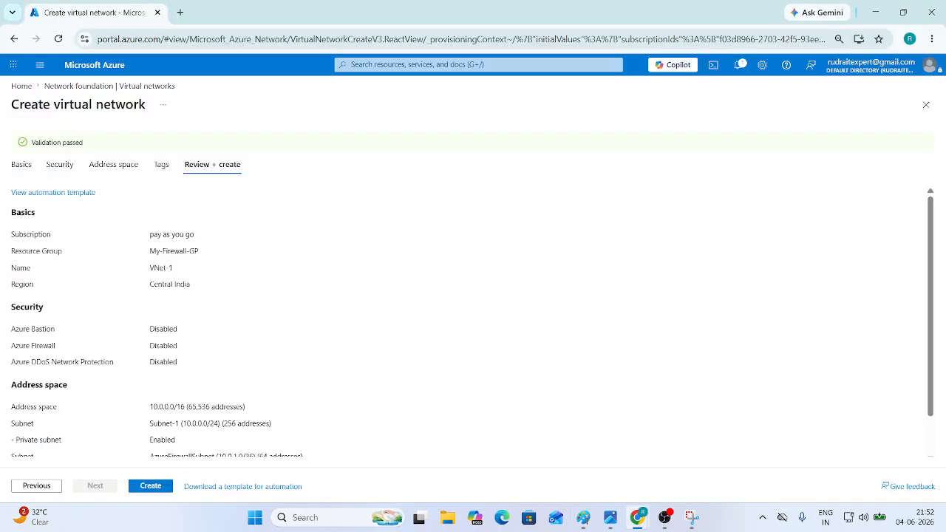
pyautogui.click(157, 485)
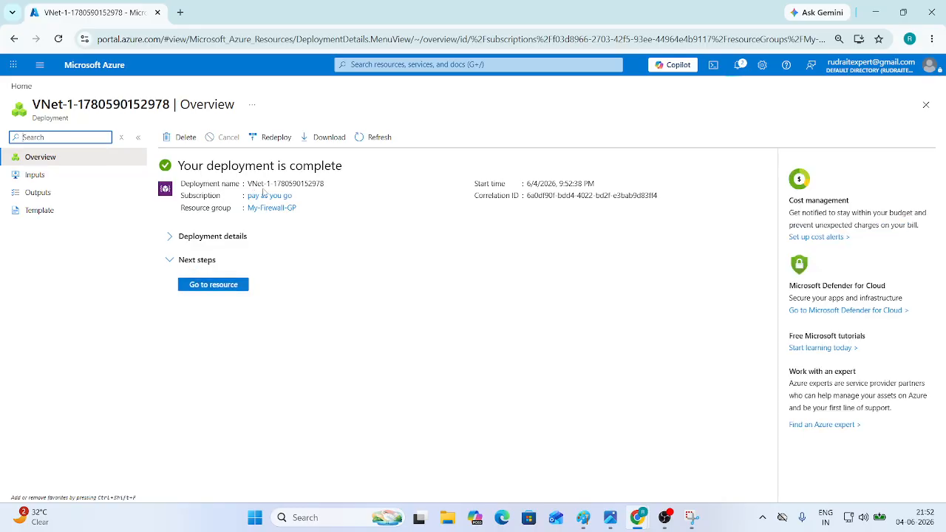
# - Start a new Azure Firewall named My-FW in resource group My-Firewall-GP
pyautogui.click(112, 67)
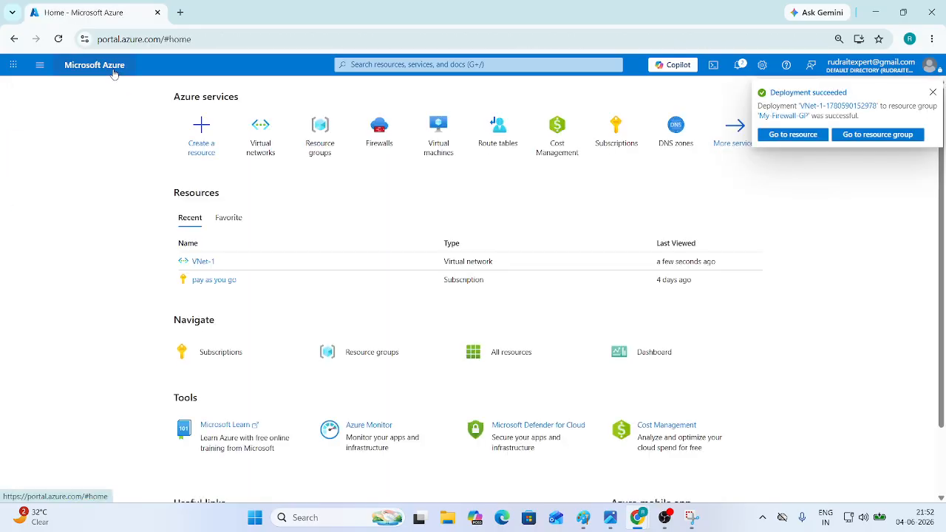
pyautogui.click(378, 147)
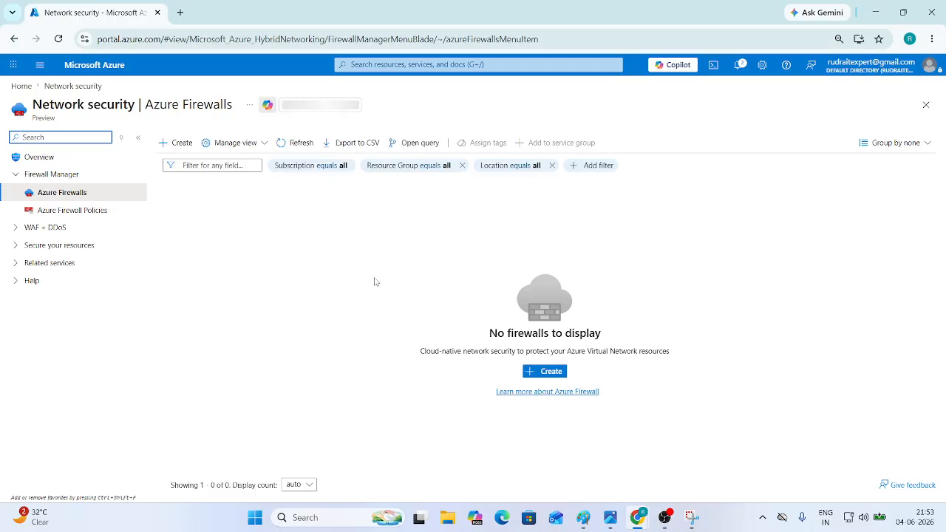
pyautogui.click(554, 372)
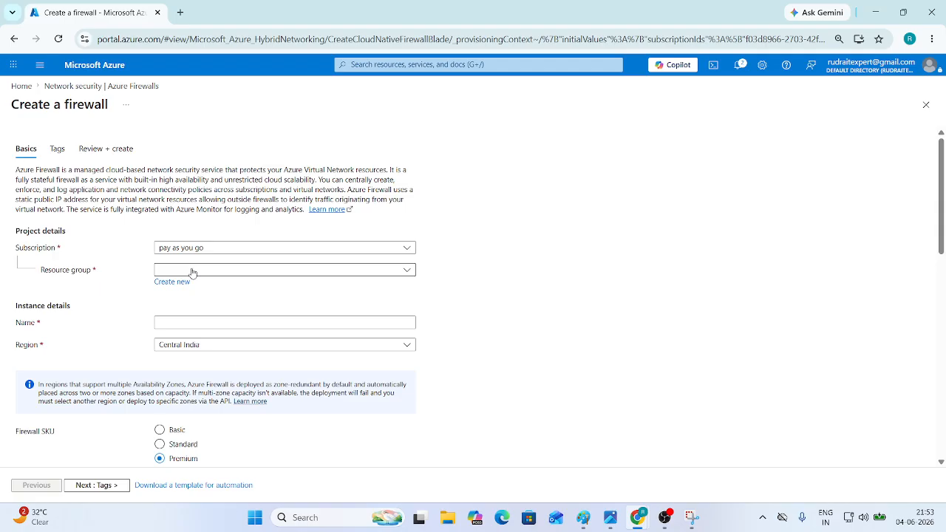
pyautogui.click(192, 271)
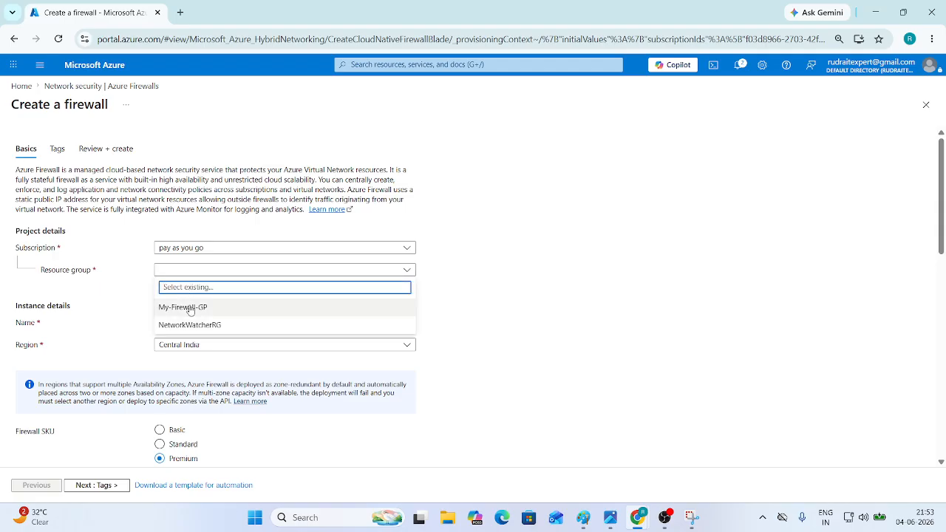
pyautogui.click(190, 307)
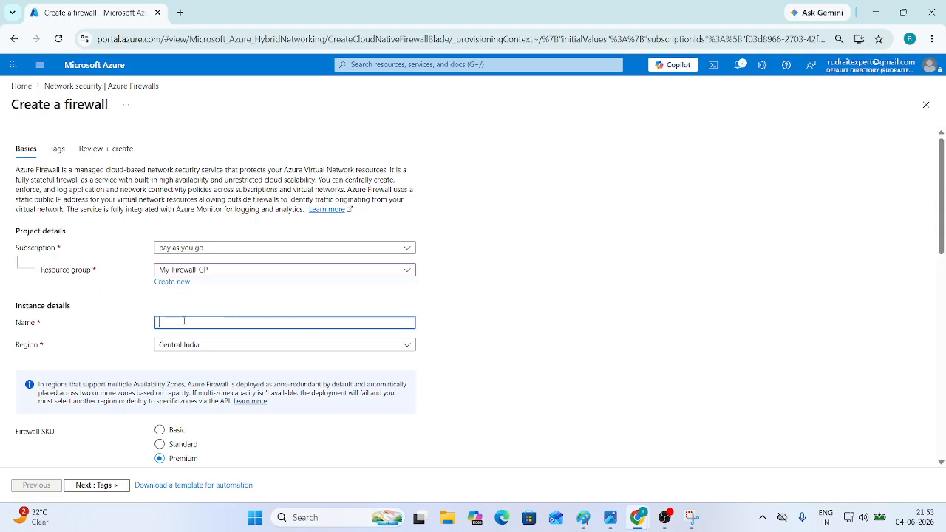
pyautogui.click(184, 321)
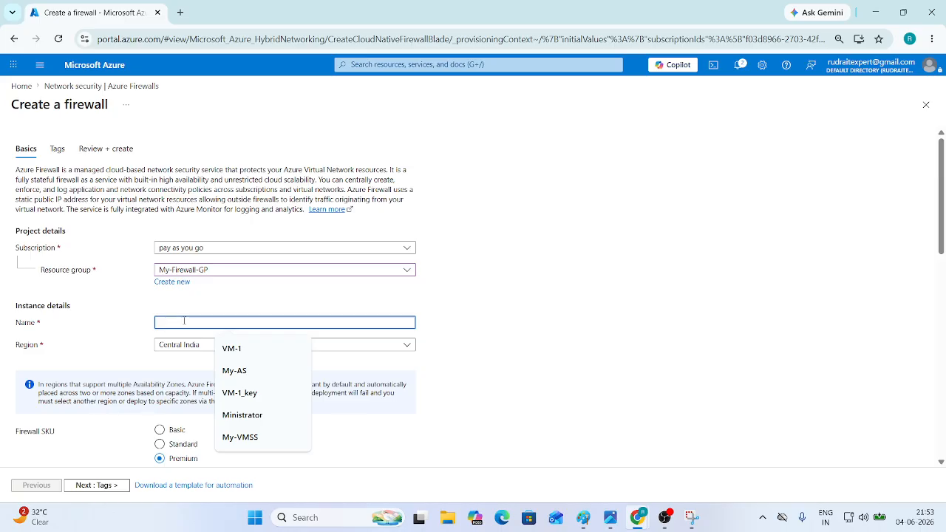
pyautogui.write('My-FW')
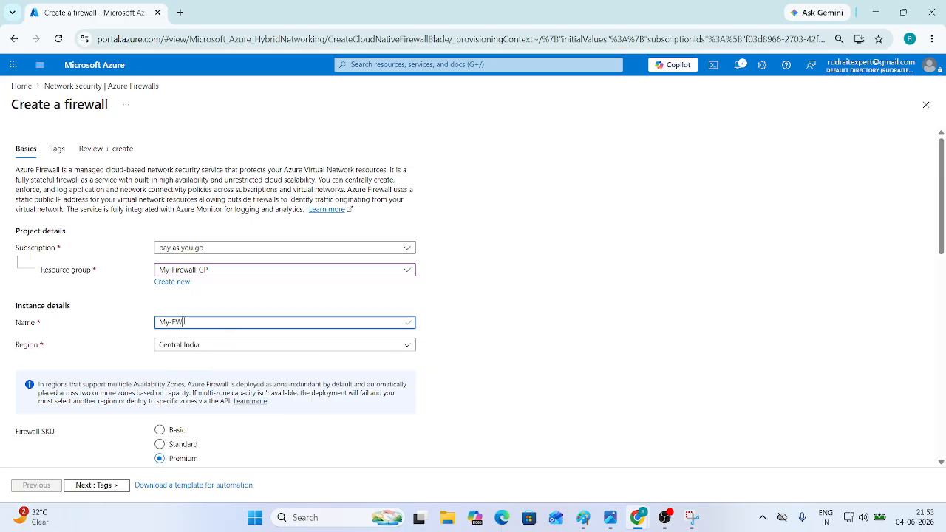
pyautogui.scroll(-5, 243, 348)
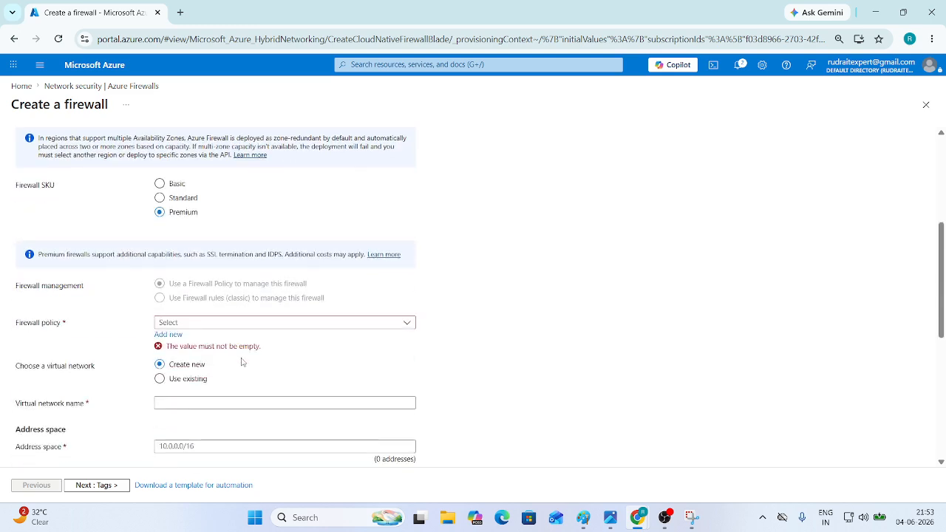
pyautogui.scroll(3, 241, 363)
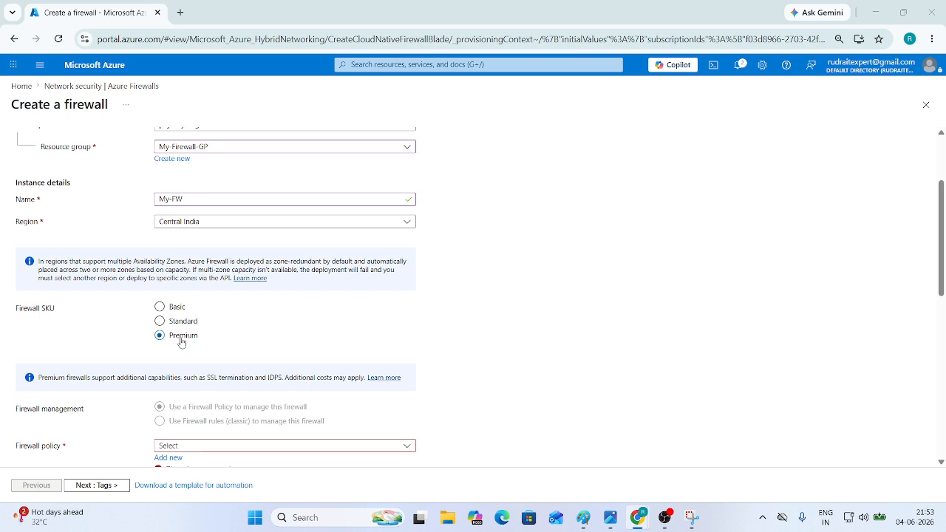
# - Snip the Firewall SKU options area and copy the capture to the clipboard
pyautogui.press('super+shift+s')
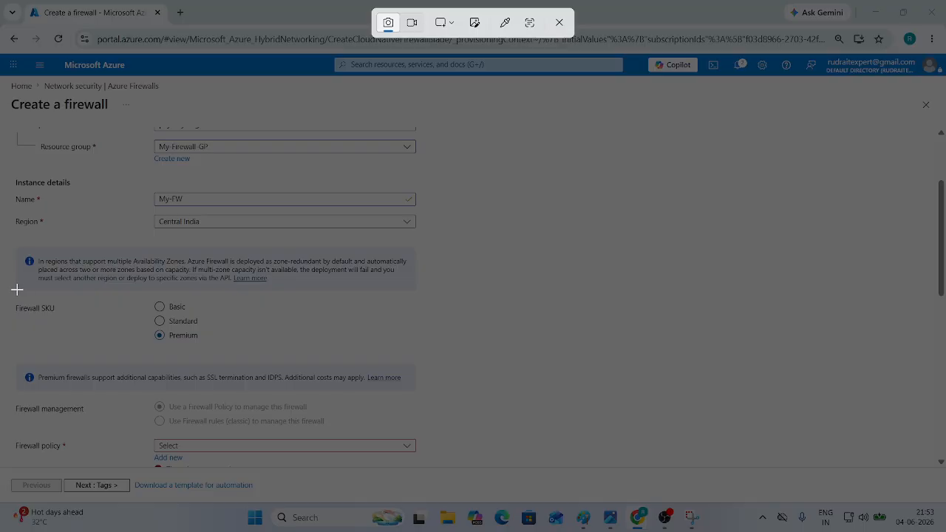
pyautogui.moveTo(13, 283); pyautogui.dragTo(266, 363)
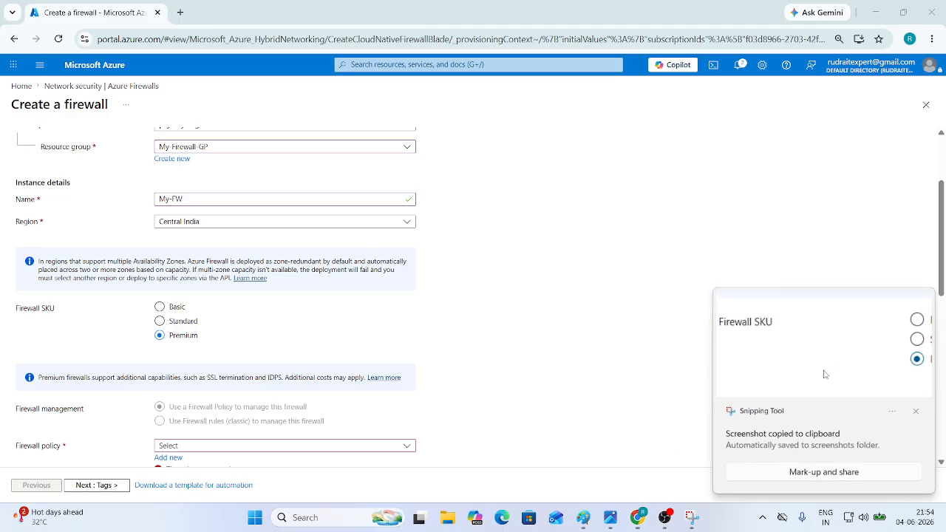
pyautogui.click(822, 375)
pyautogui.click(703, 37)
# - Paste the Firewall SKU screenshot into Paint, enlarged and placed beside the step list
pyautogui.click(583, 517)
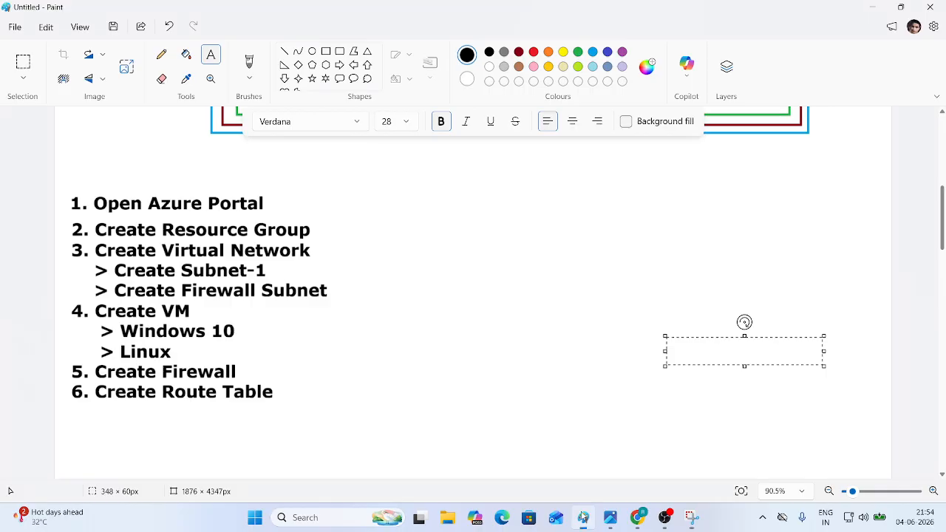
pyautogui.scroll(-3, 423, 345)
pyautogui.scroll(3, 426, 344)
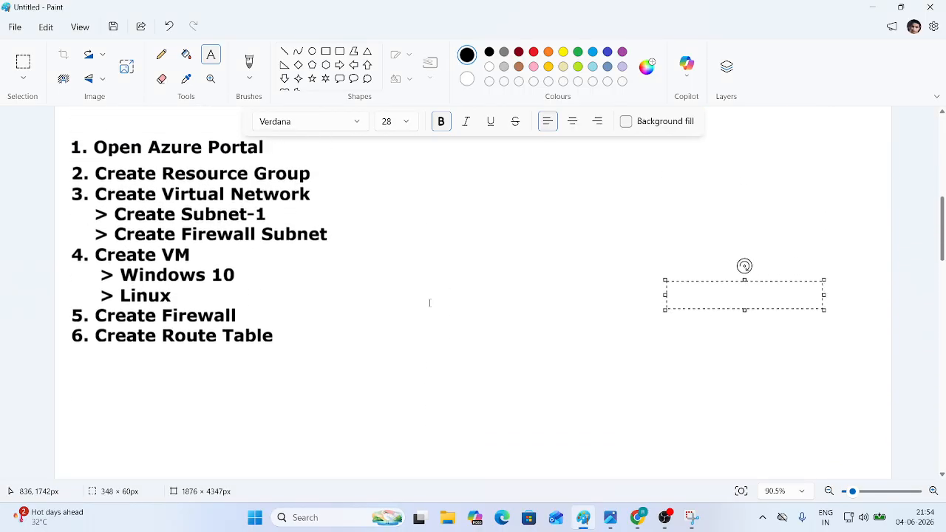
pyautogui.click(26, 64)
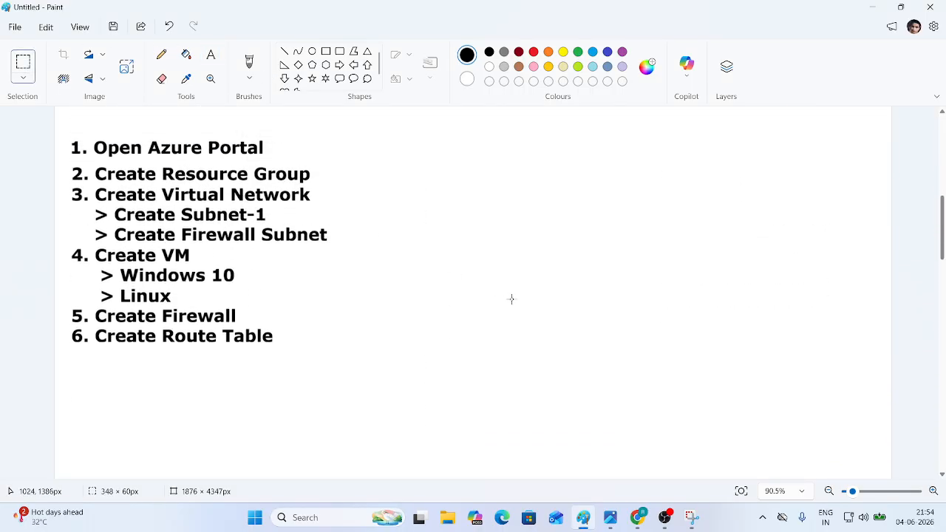
pyautogui.scroll(3, 511, 298)
pyautogui.click(488, 330)
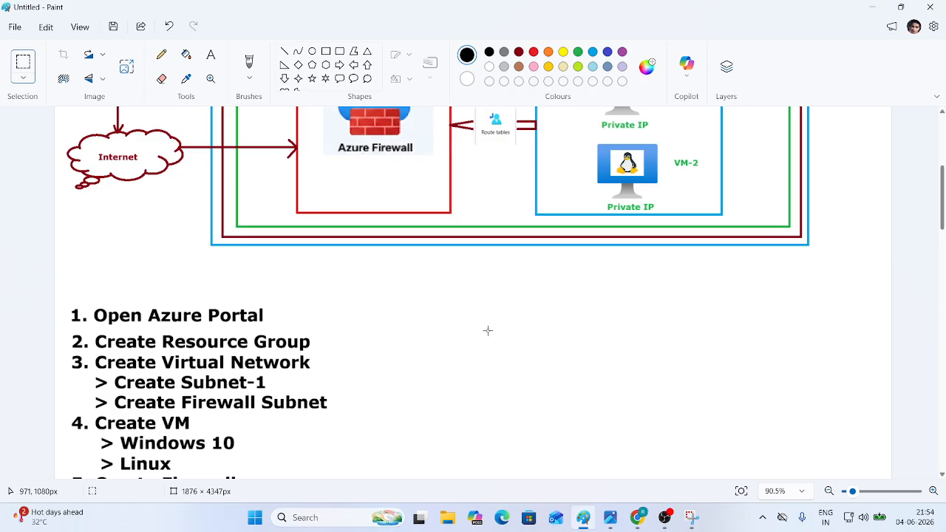
pyautogui.hotkey('ctrl', 'v')
pyautogui.moveTo(131, 129); pyautogui.dragTo(471, 293)
pyautogui.moveTo(579, 325); pyautogui.dragTo(732, 387)
pyautogui.moveTo(659, 362); pyautogui.dragTo(704, 363)
pyautogui.click(61, 301)
# - Shrink the numbered step list and move it up alongside the screenshot
pyautogui.moveTo(59, 300); pyautogui.dragTo(197, 372)
pyautogui.moveTo(137, 334); pyautogui.dragTo(142, 300)
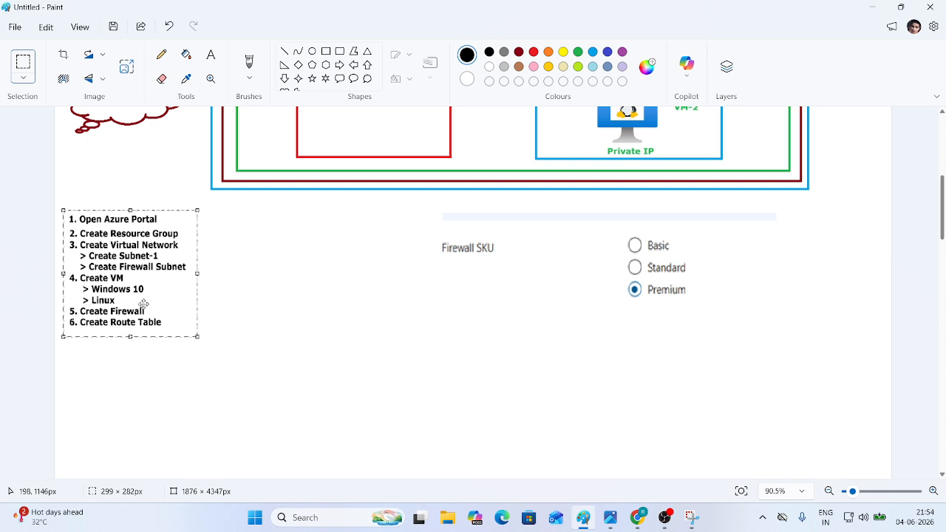
pyautogui.moveTo(416, 207); pyautogui.dragTo(757, 337)
pyautogui.click(549, 424)
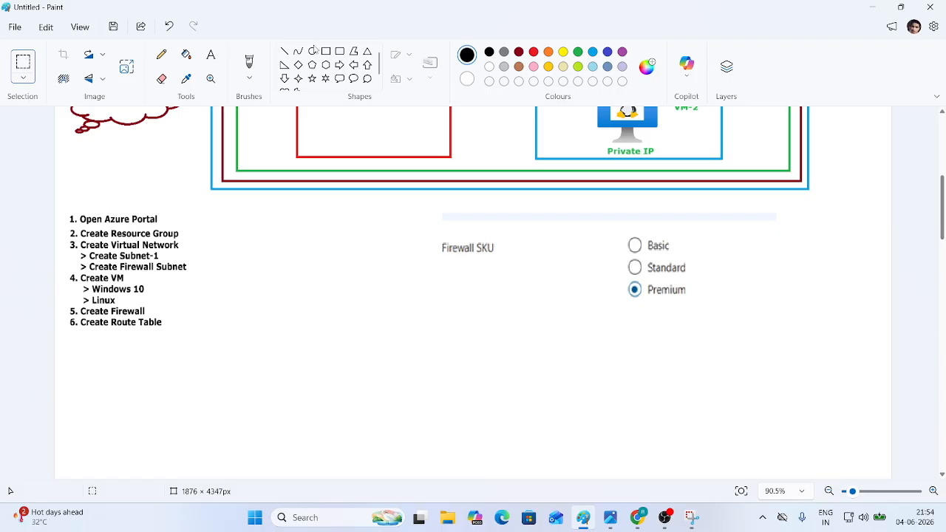
# - Add the dark red heading 'Firewall SKU ( Stock Keeping Unit )' below the step list
pyautogui.click(211, 54)
pyautogui.click(519, 51)
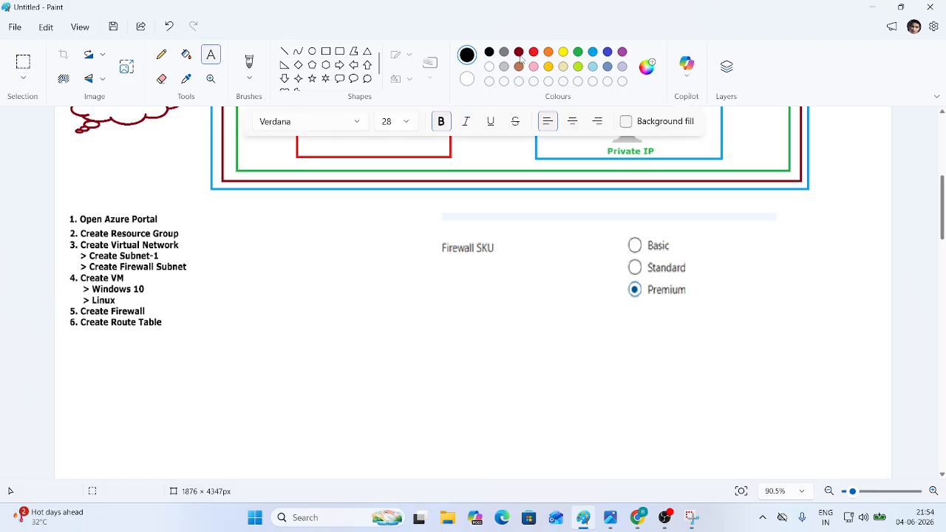
pyautogui.click(77, 379)
pyautogui.write('F')
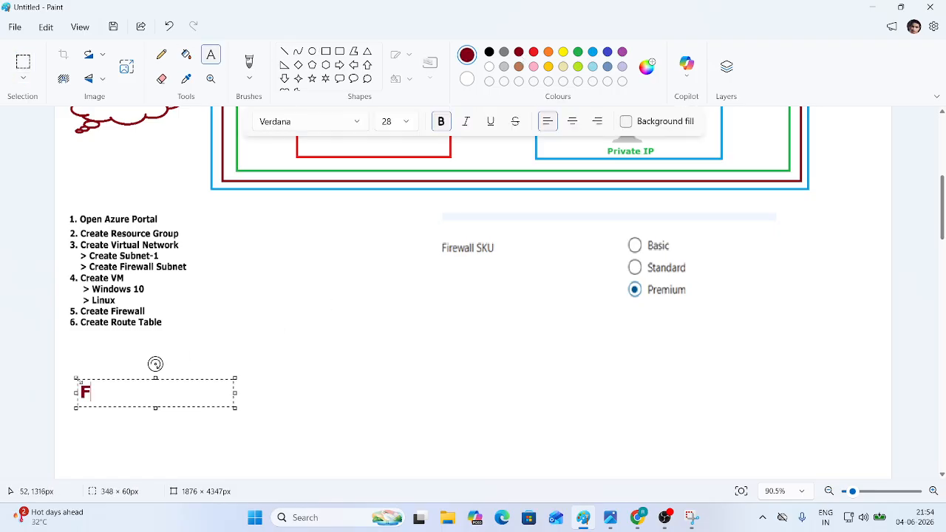
pyautogui.write('irewall ')
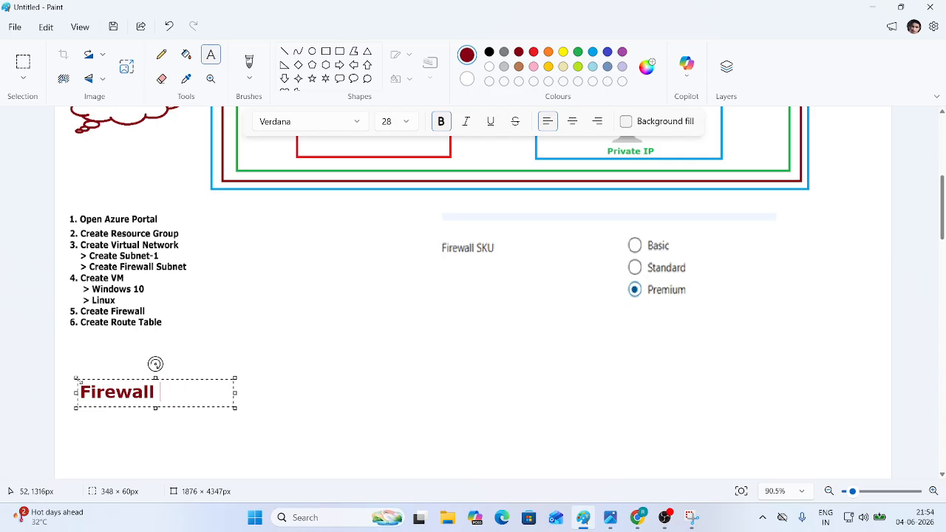
pyautogui.write('SUK')
pyautogui.press('BackSpace')
pyautogui.press('BackSpace')
pyautogui.press('BackSpace')
pyautogui.write('KU')
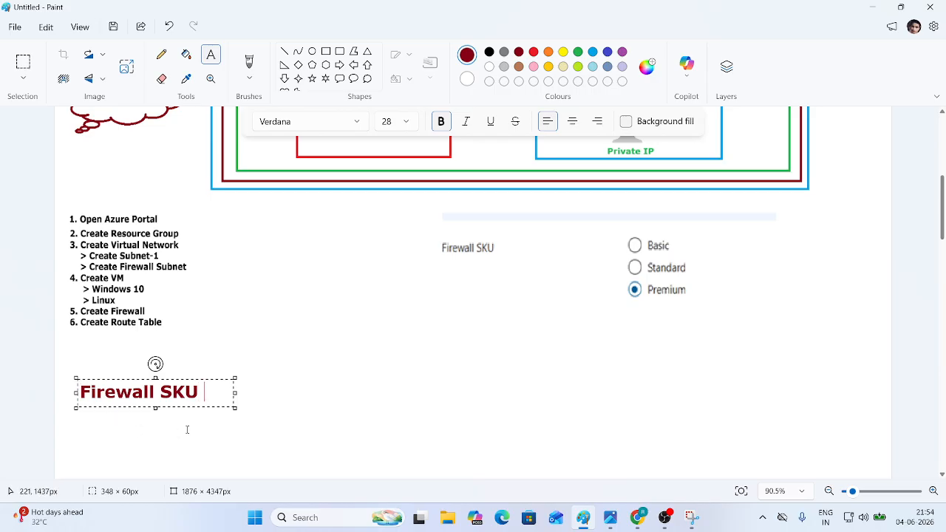
pyautogui.moveTo(235, 393); pyautogui.dragTo(463, 394)
pyautogui.write('( ')
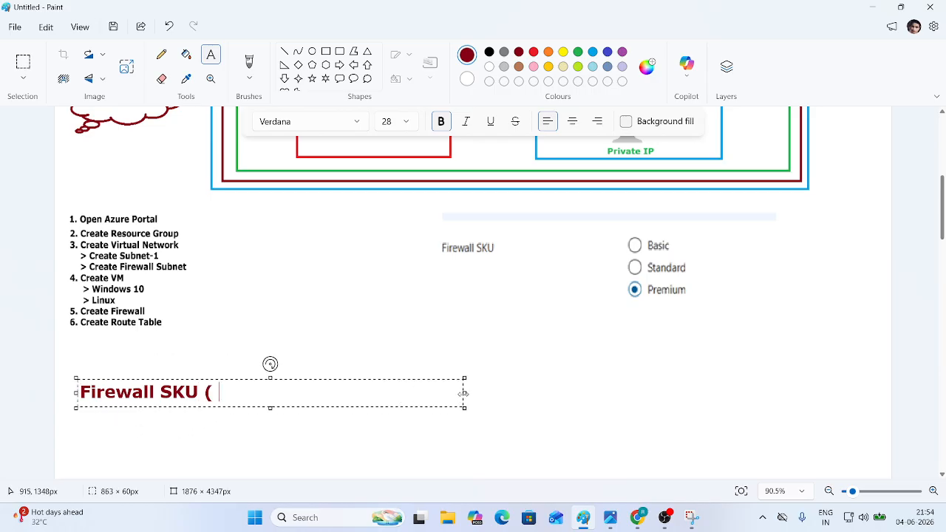
pyautogui.write('St')
pyautogui.write('ock Keep')
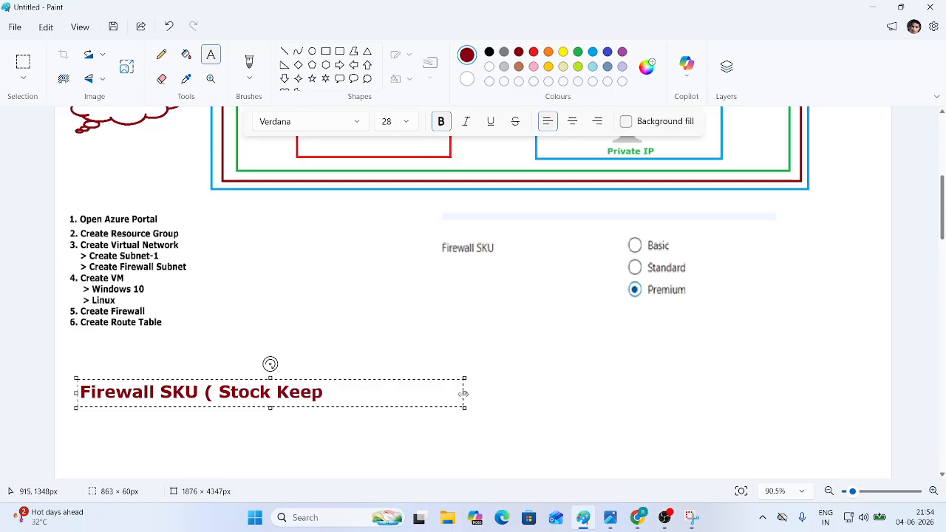
pyautogui.write('ing N')
pyautogui.press('BackSpace')
pyautogui.write('Unit ')
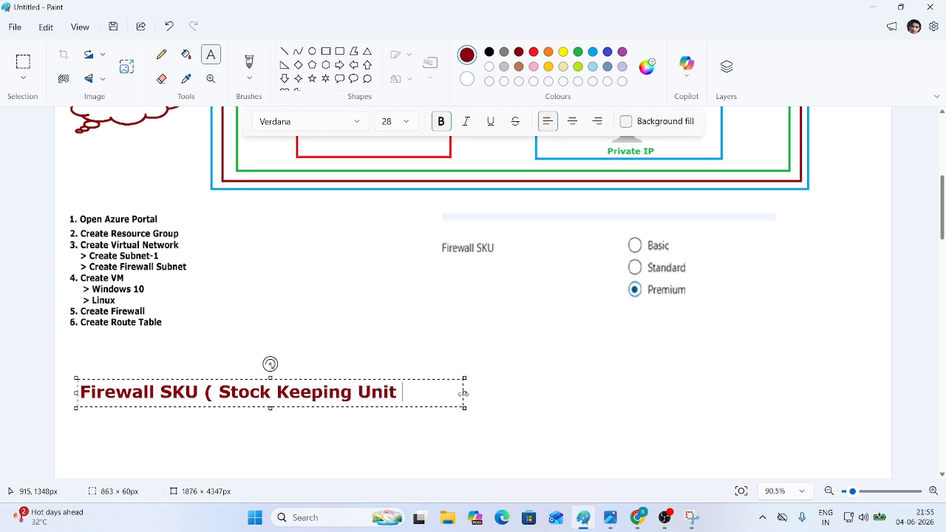
pyautogui.write(')')
pyautogui.click(756, 360)
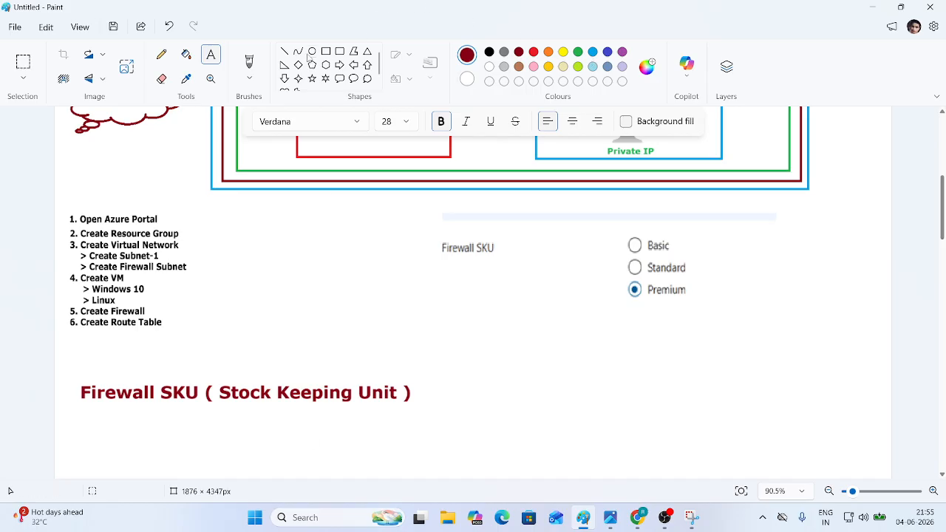
# - Draw a green connector line rising from above the SKU heading
pyautogui.click(284, 51)
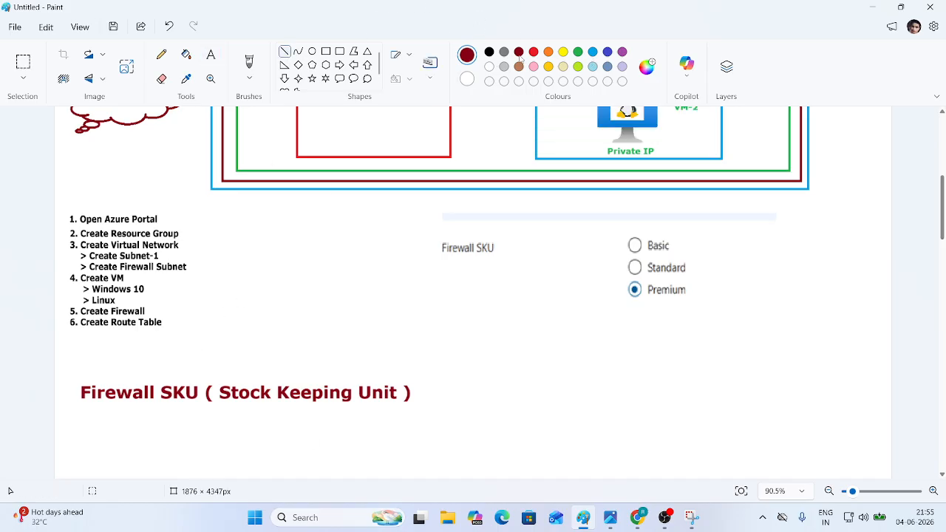
pyautogui.click(579, 53)
pyautogui.moveTo(180, 385)
pyautogui.mouseDown()
pyautogui.moveTo(181, 358)
pyautogui.moveTo(233, 357)
pyautogui.mouseUp()
pyautogui.click(282, 346)
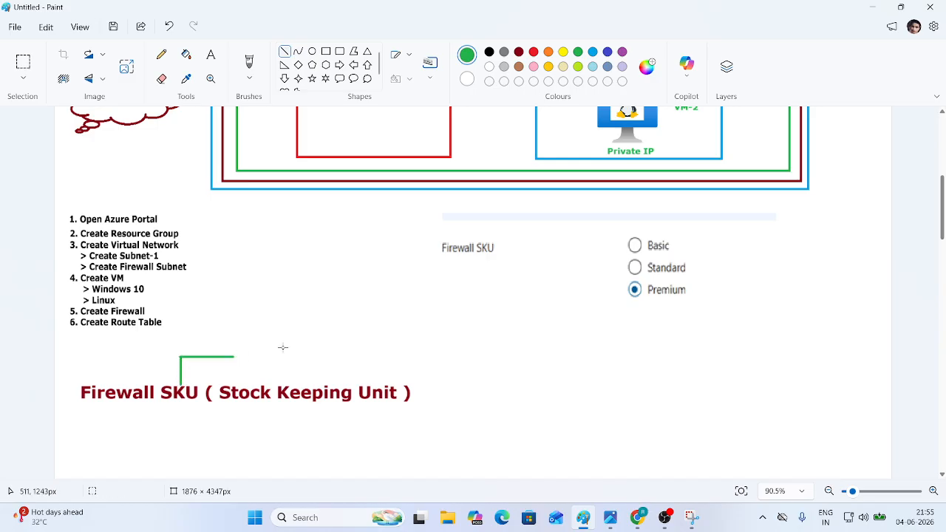
# - Add a dark red 'Capability Level' label at the line's end, fixing the misspelling via suggestions
pyautogui.click(211, 57)
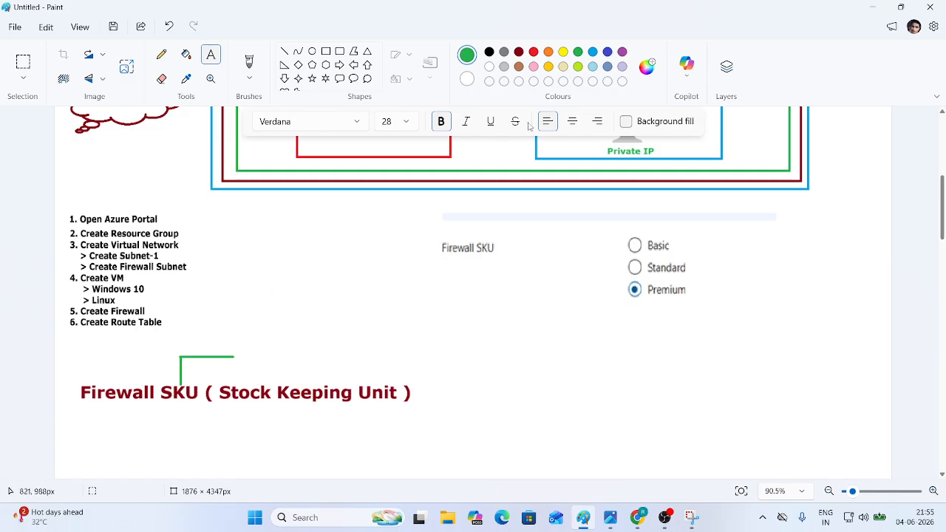
pyautogui.click(519, 52)
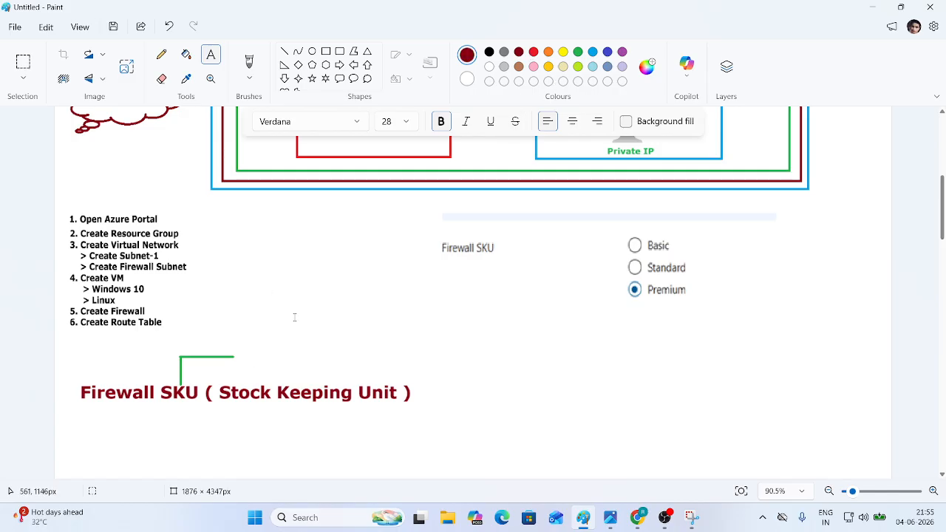
pyautogui.click(246, 348)
pyautogui.write('Capabiliy Level')
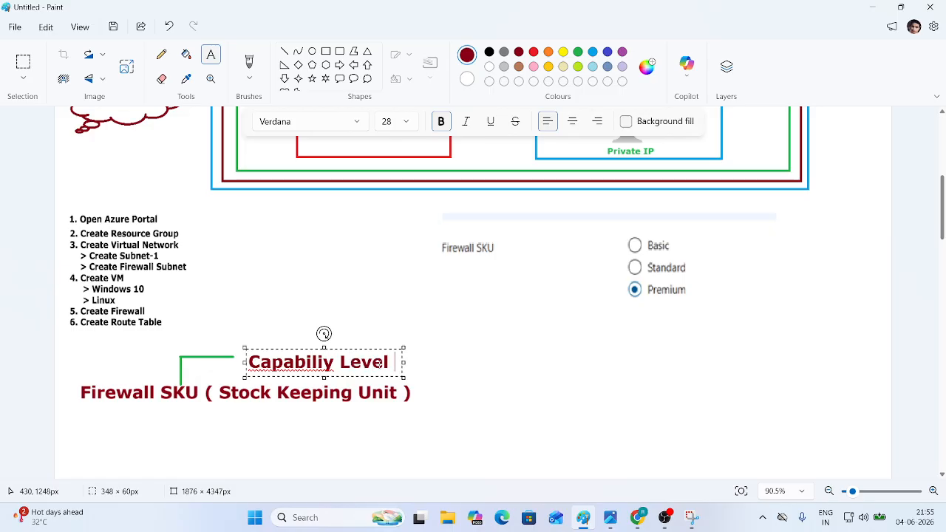
pyautogui.rightClick(301, 364)
pyautogui.moveTo(338, 407)
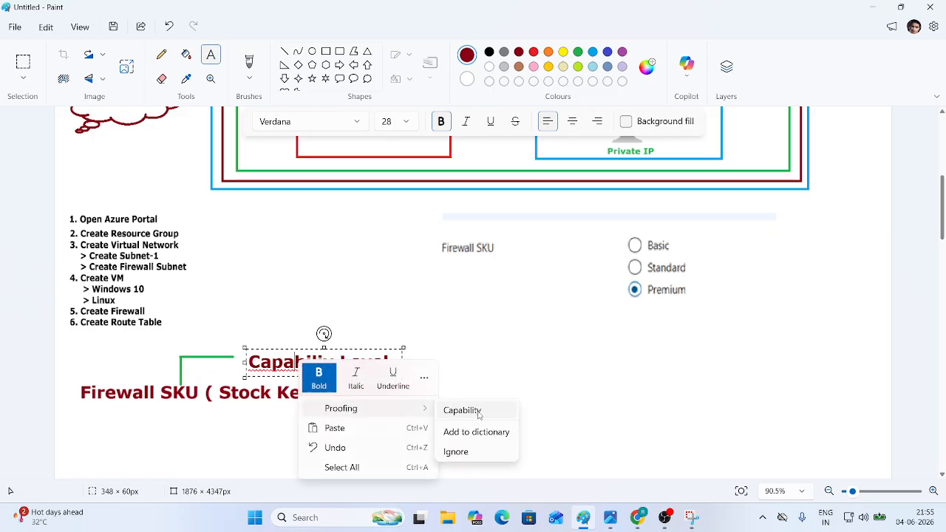
pyautogui.click(475, 412)
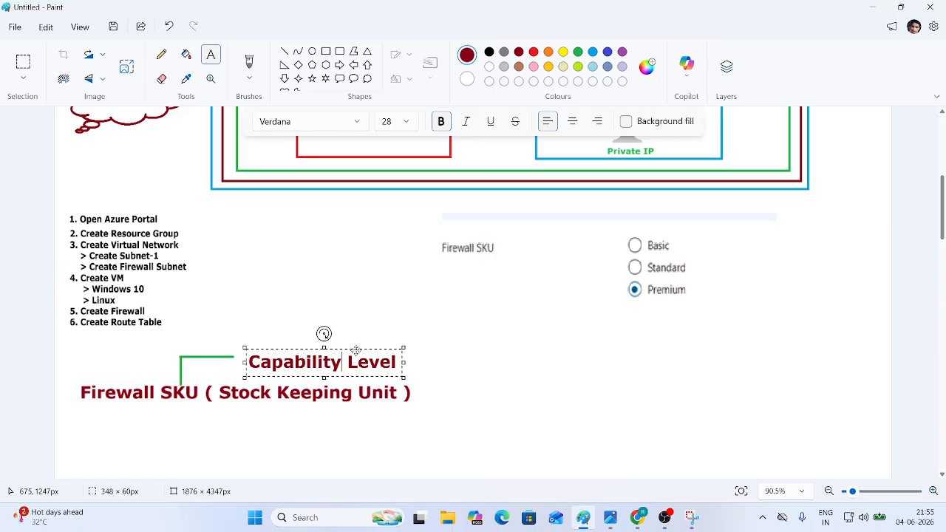
pyautogui.moveTo(356, 348); pyautogui.dragTo(346, 344)
pyautogui.click(517, 369)
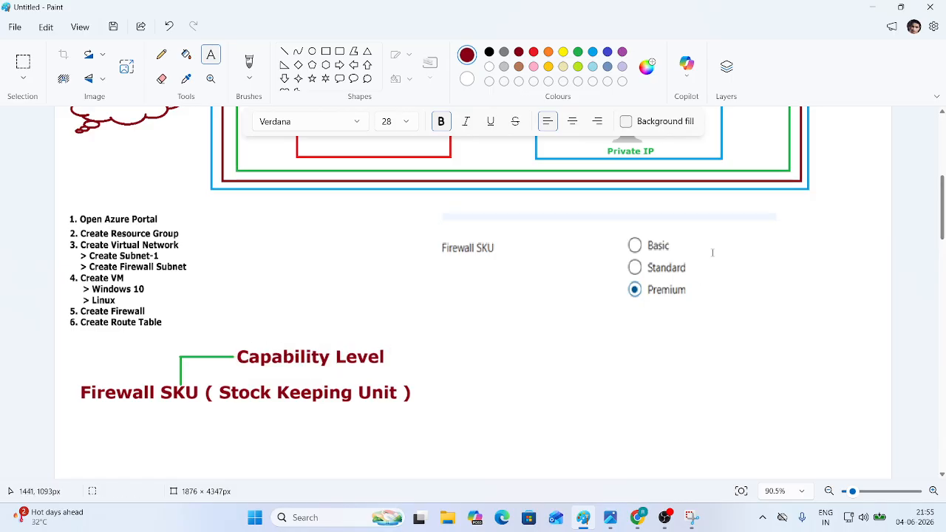
# - Add a blue '1. Basic Firewall' entry below the Firewall SKU heading
pyautogui.scroll(-3, 373, 376)
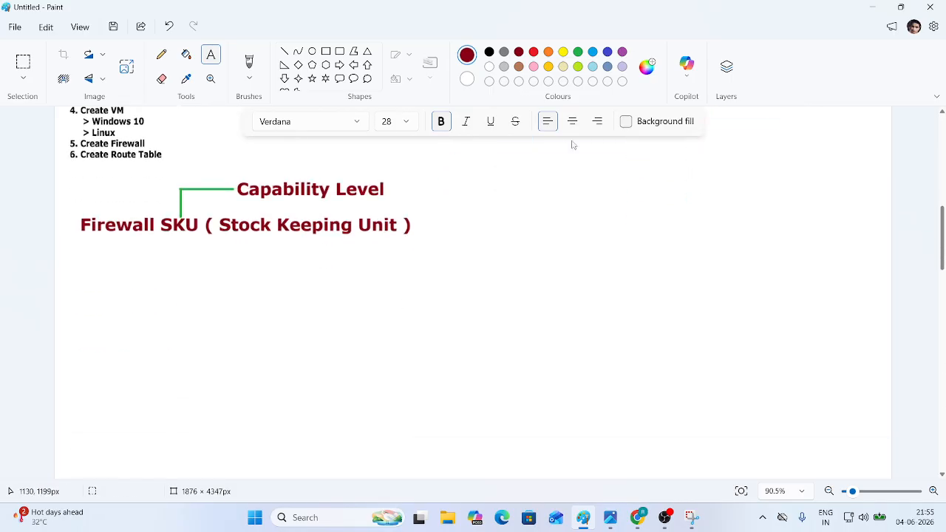
pyautogui.click(593, 52)
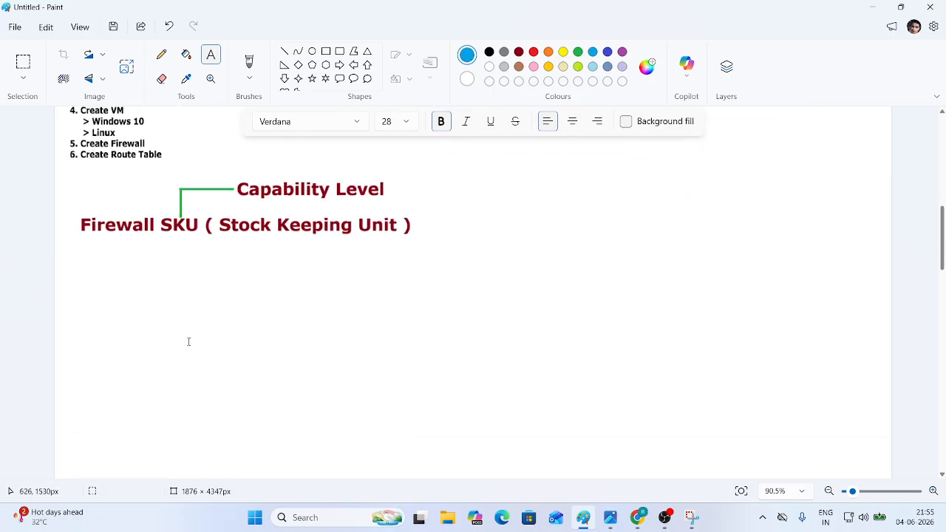
pyautogui.click(71, 266)
pyautogui.write('1. Basic ')
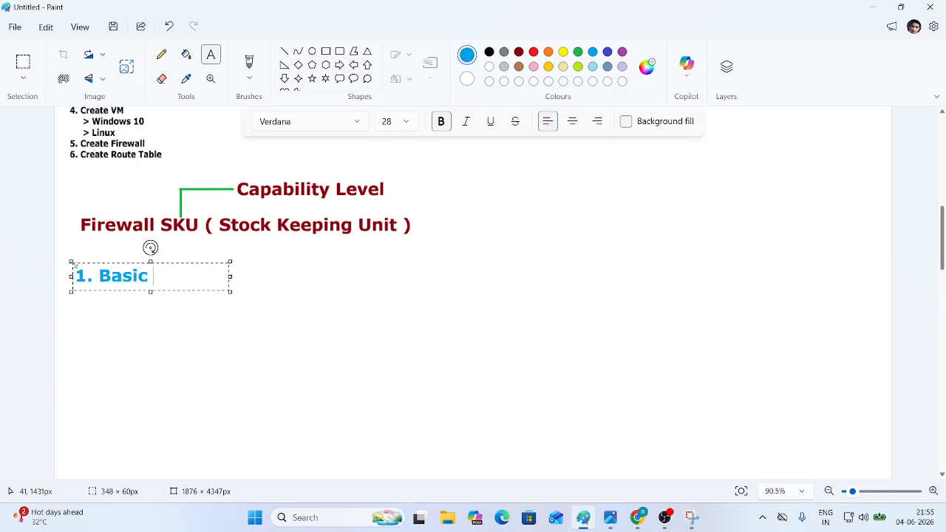
pyautogui.write('Firewall')
pyautogui.moveTo(241, 274); pyautogui.dragTo(316, 266)
pyautogui.click(415, 264)
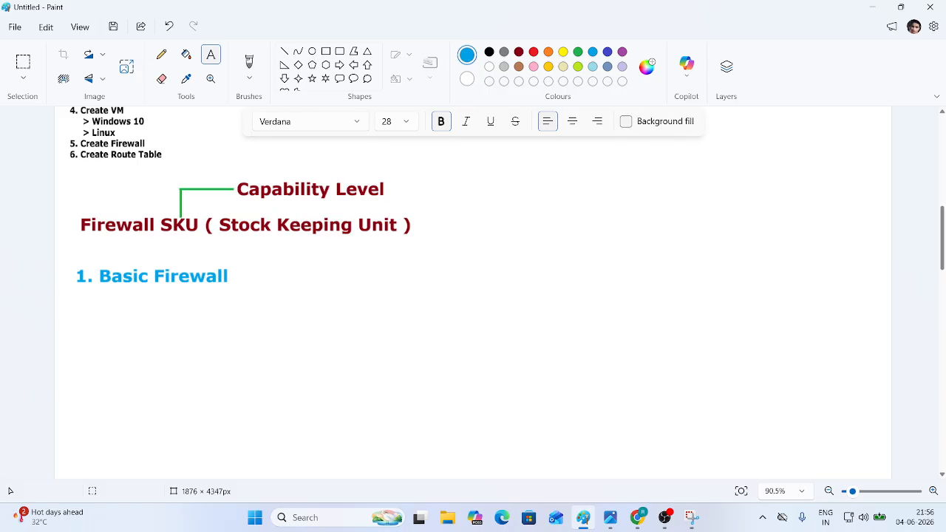
# - Type green lines Student Lab, Small Office and Basic Testing beneath 1. Basic Firewall
pyautogui.click(577, 52)
pyautogui.click(94, 303)
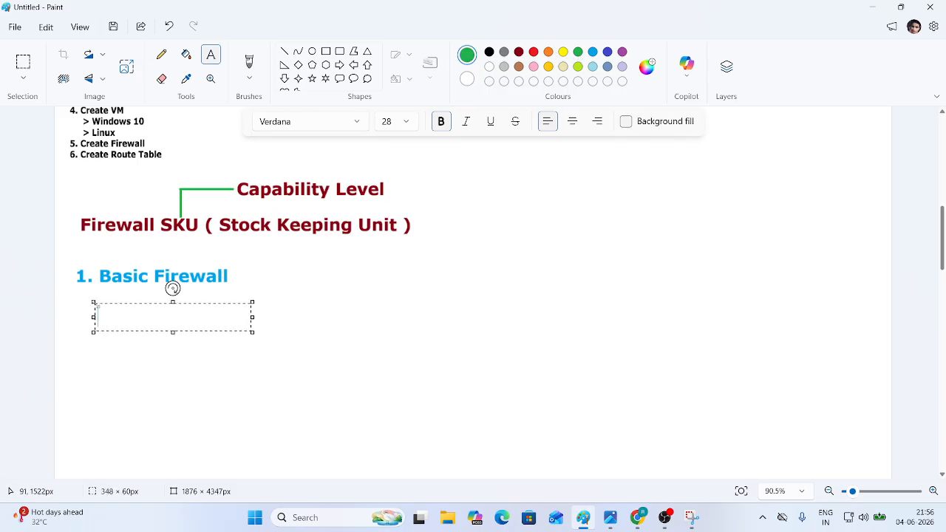
pyautogui.write('S')
pyautogui.write('tudent Lab')
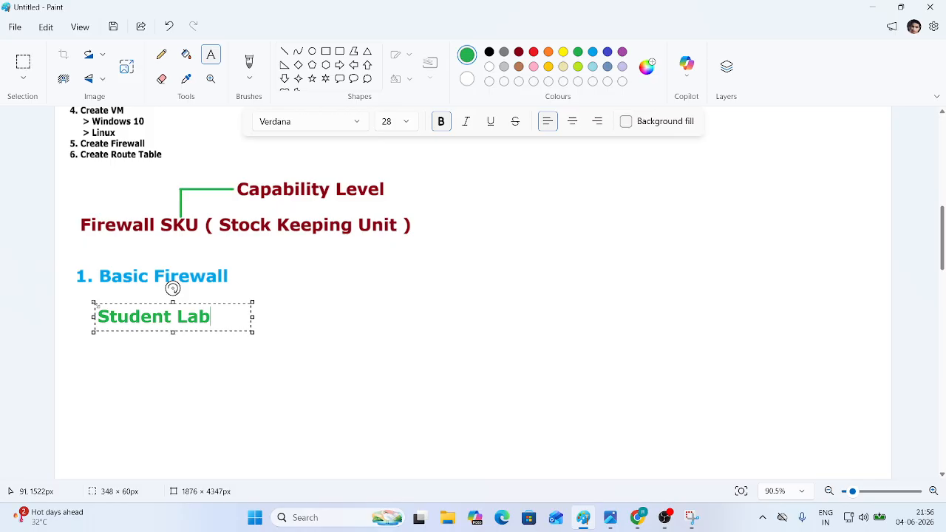
pyautogui.press('Return')
pyautogui.write('Small Office')
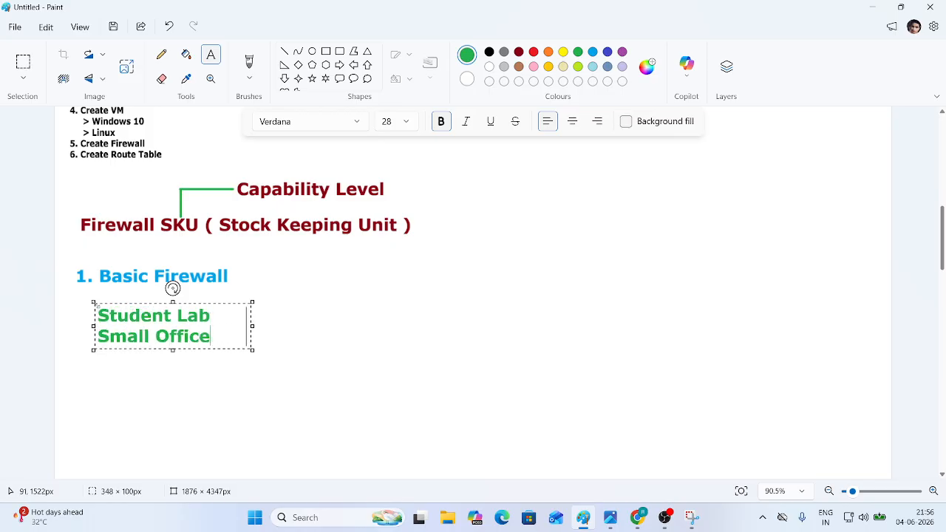
pyautogui.moveTo(252, 325); pyautogui.dragTo(332, 322)
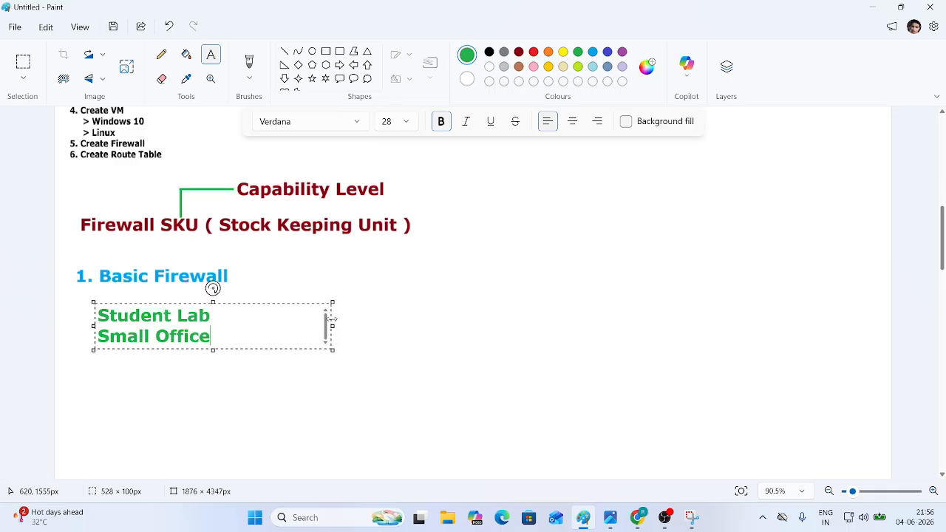
pyautogui.write('Basic Testing')
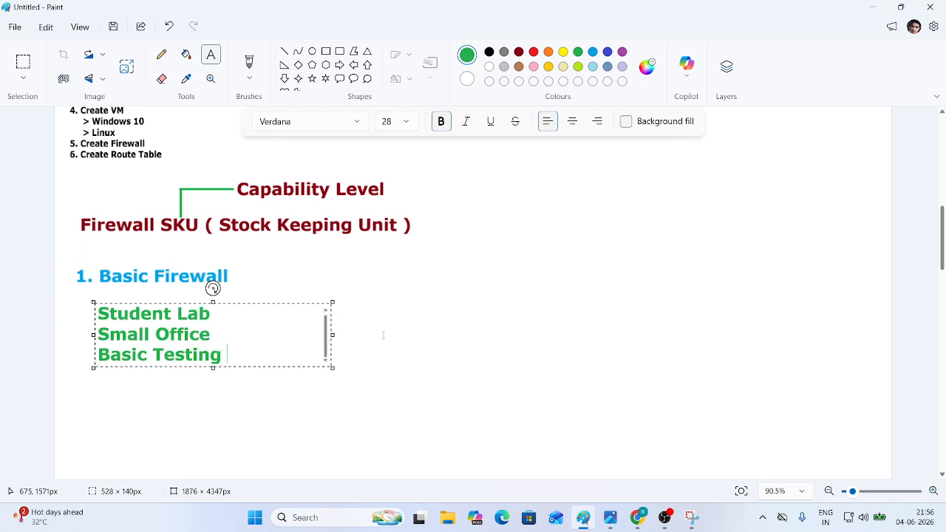
pyautogui.moveTo(252, 301); pyautogui.dragTo(263, 286)
# - Make all three green lines regular weight and shift the text box slightly left
pyautogui.tripleClick(231, 333)
pyautogui.hotkey('ctrl', 'a')
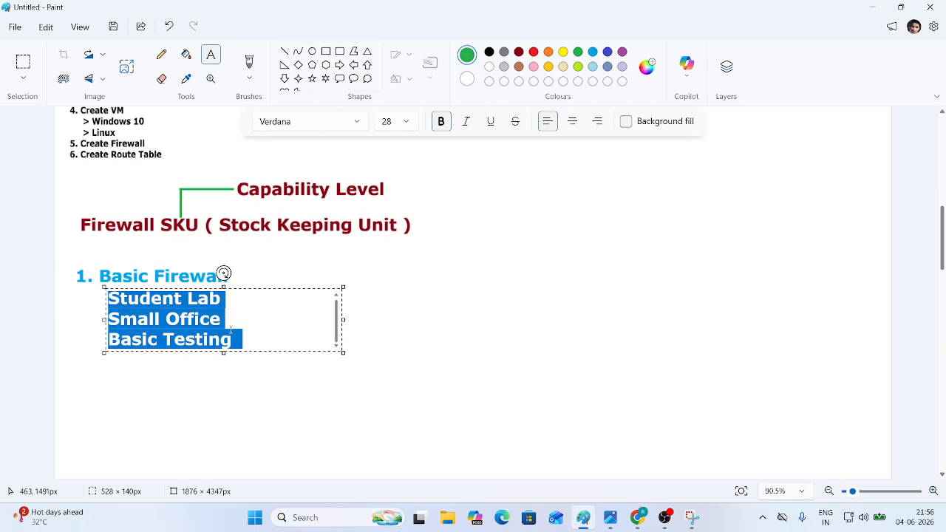
pyautogui.click(439, 125)
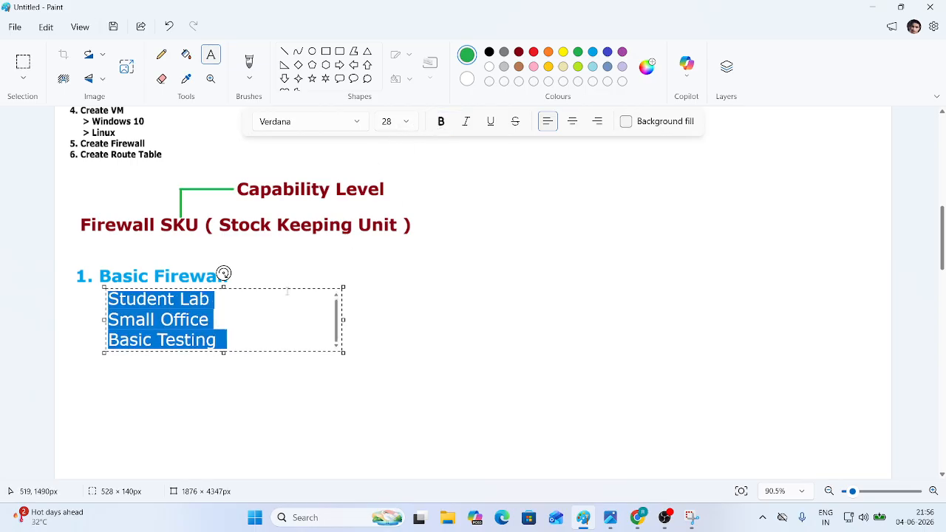
pyautogui.moveTo(286, 289); pyautogui.dragTo(284, 290)
# - Click empty canvas to place the green Student Lab, Small Office, Basic Testing lines
pyautogui.click(387, 278)
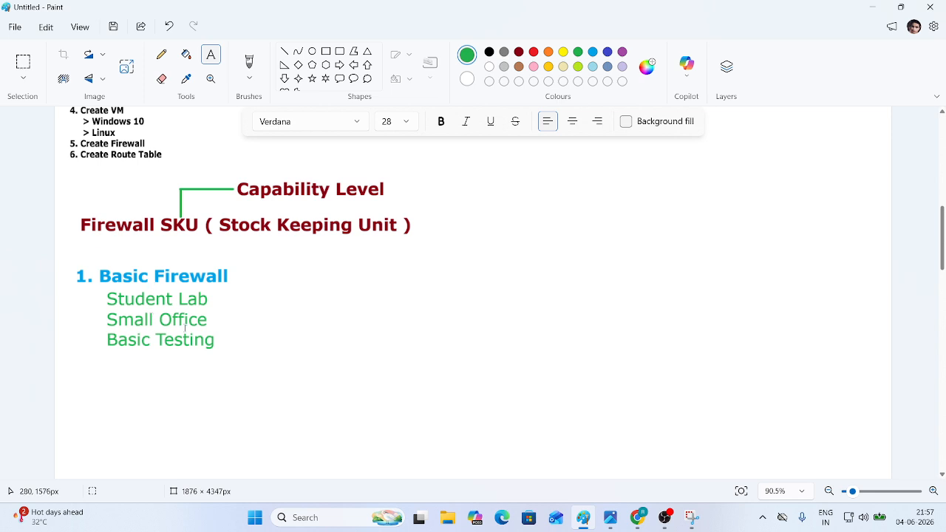
# - Add the bold blue heading '2. Standard Firewall' on one line below Basic Testing
pyautogui.click(440, 122)
pyautogui.click(593, 52)
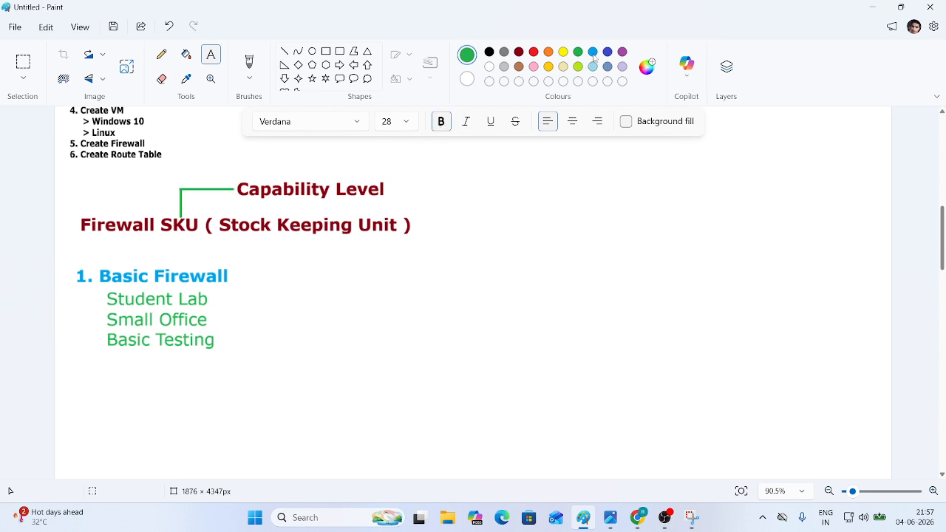
pyautogui.click(69, 374)
pyautogui.write('2. Stande')
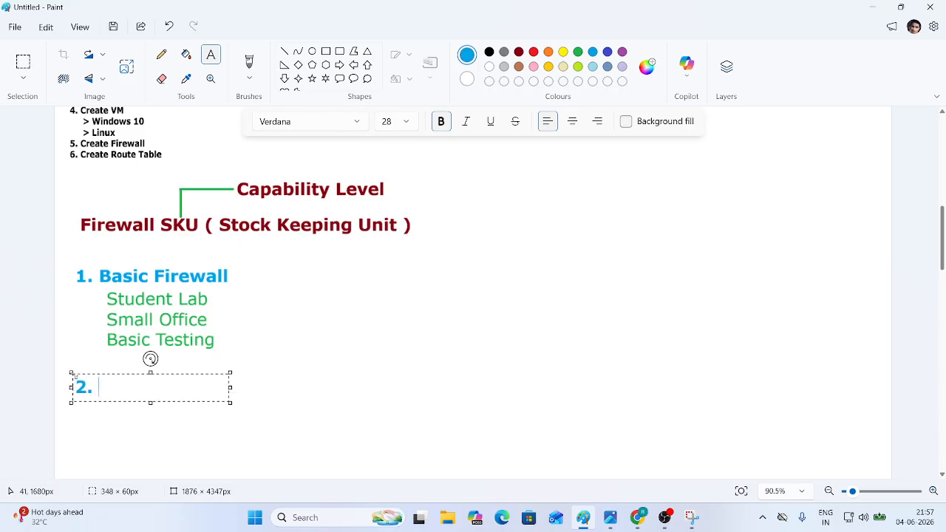
pyautogui.write('d')
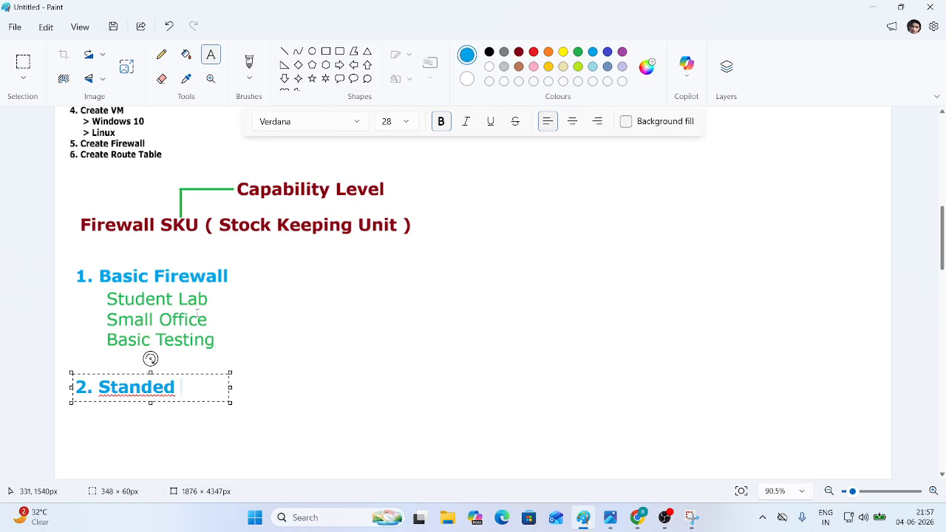
pyautogui.press('BackSpace')
pyautogui.press('BackSpace')
pyautogui.press('BackSpace')
pyautogui.write('ard ')
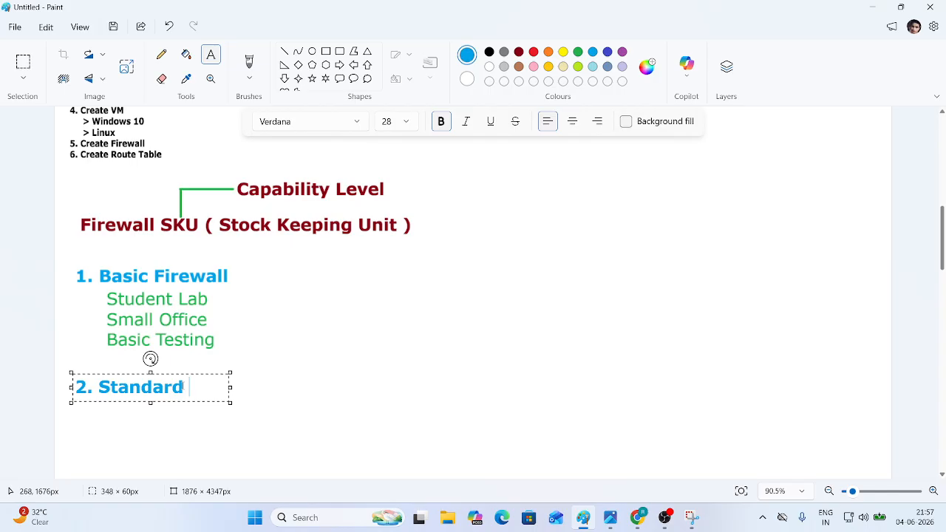
pyautogui.write('Firewall')
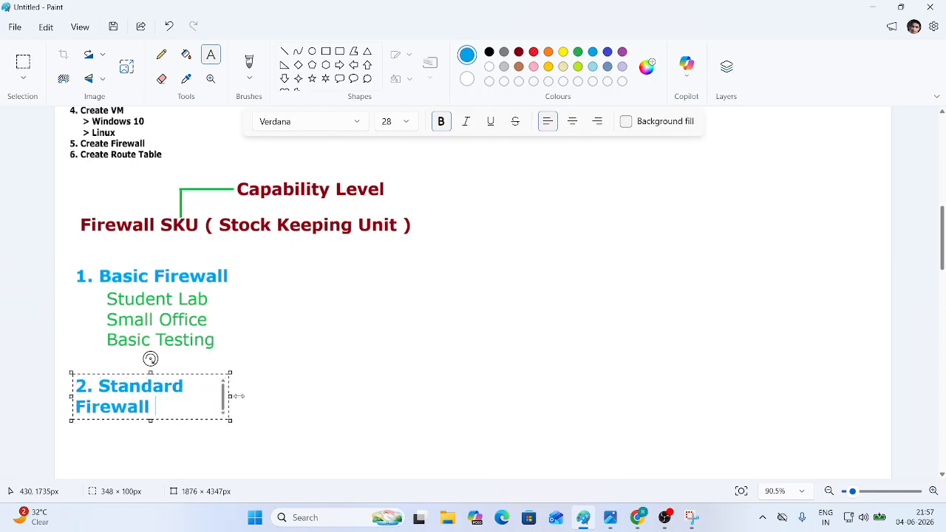
pyautogui.moveTo(232, 396); pyautogui.dragTo(434, 373)
pyautogui.click(510, 373)
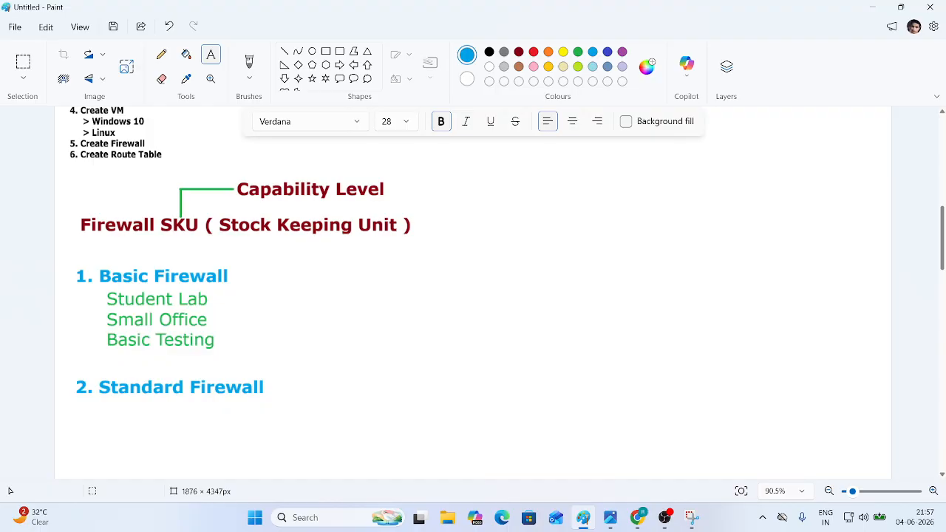
pyautogui.hotkey('alt', 'Tab')
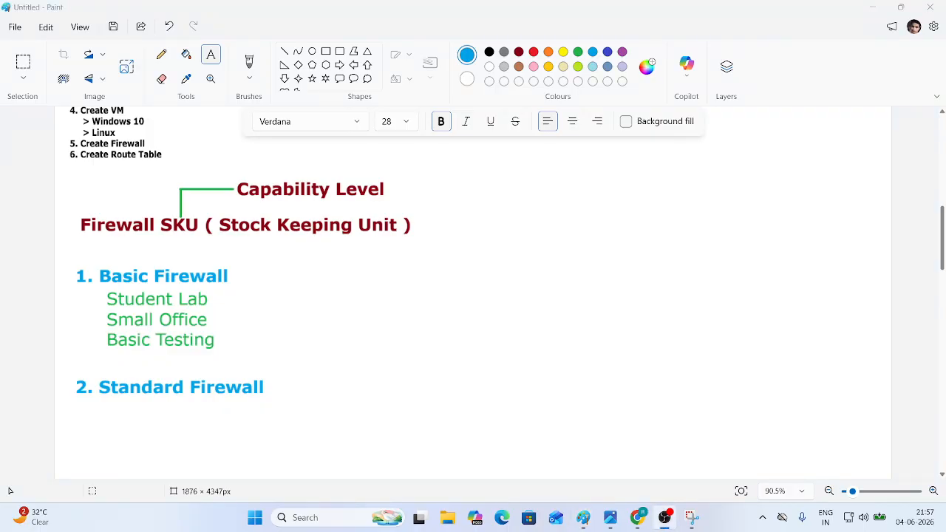
pyautogui.hotkey('alt', 'Tab')
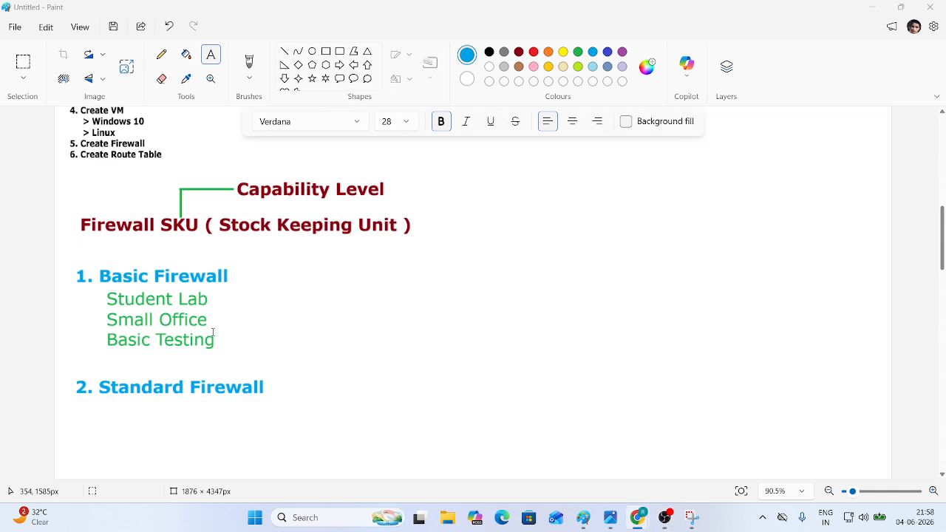
# - Type 'Company Network' and 'Medium Business' in regular green text under 2. Standard Firewall
pyautogui.scroll(-3, 214, 334)
pyautogui.click(440, 121)
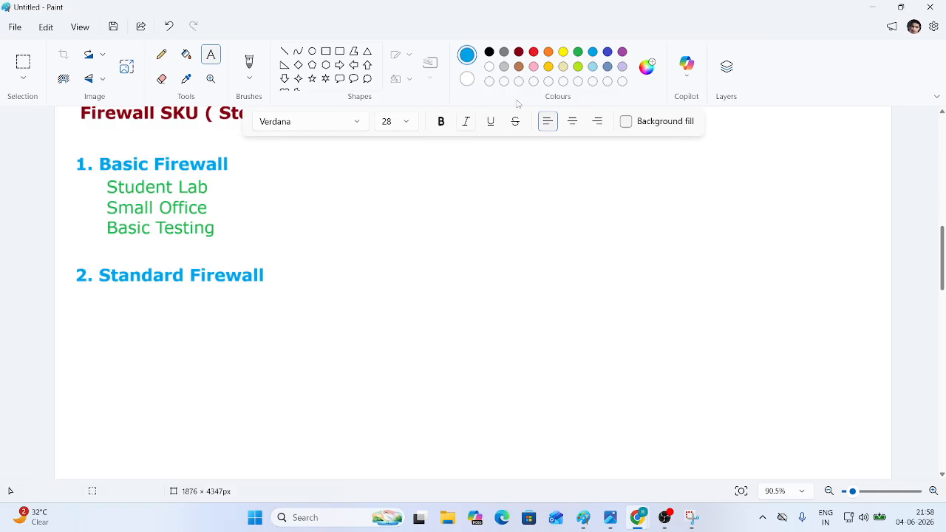
pyautogui.click(578, 52)
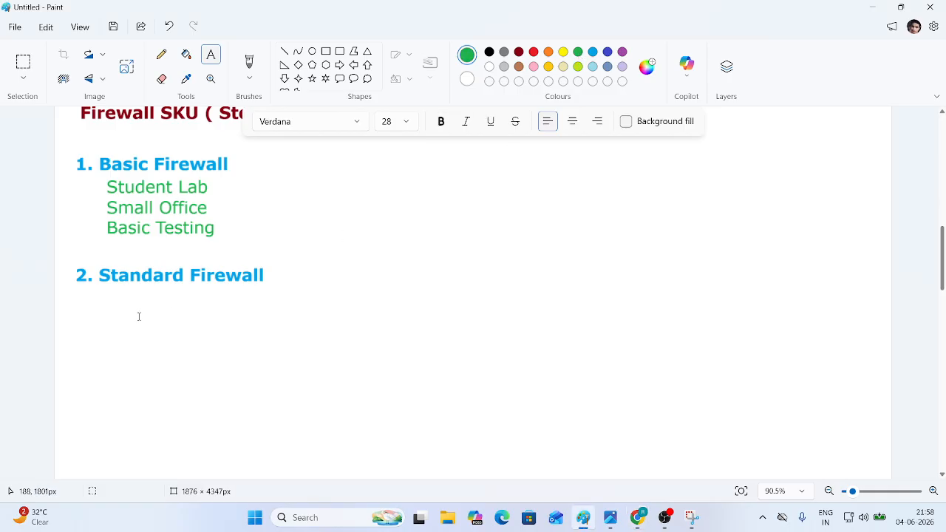
pyautogui.click(101, 304)
pyautogui.write('Company')
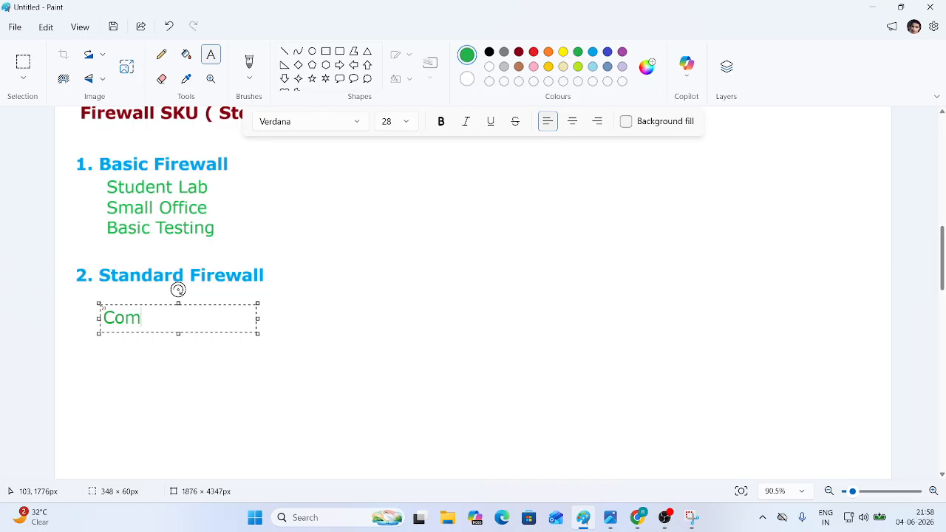
pyautogui.write('Network')
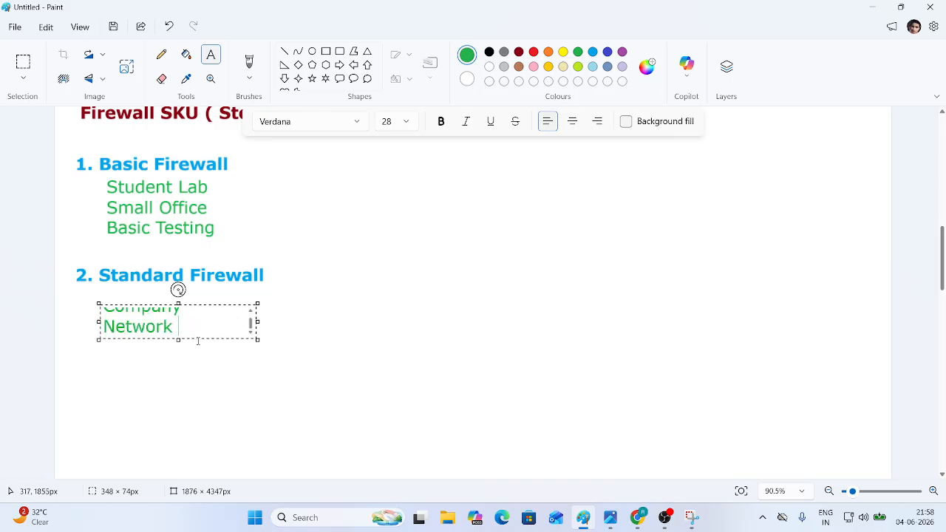
pyautogui.moveTo(257, 322); pyautogui.dragTo(326, 322)
pyautogui.moveTo(271, 305); pyautogui.dragTo(272, 298)
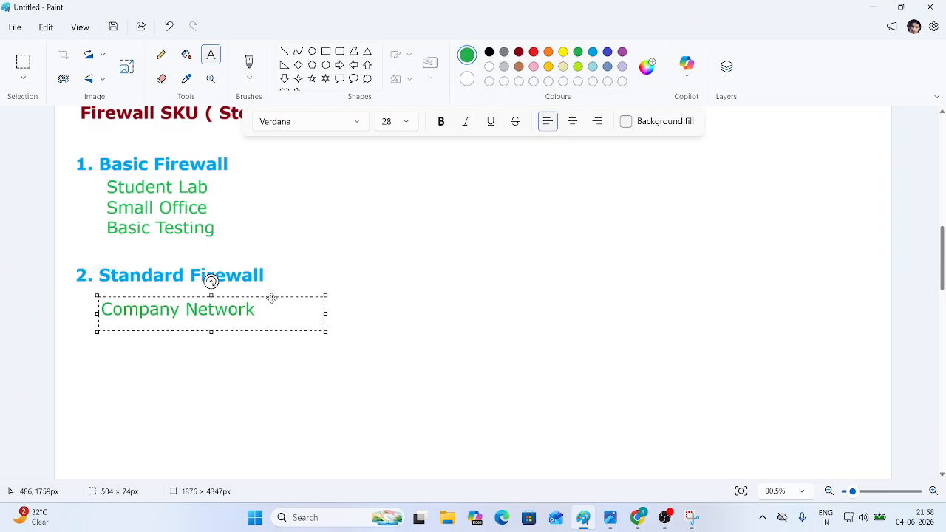
pyautogui.press('Return')
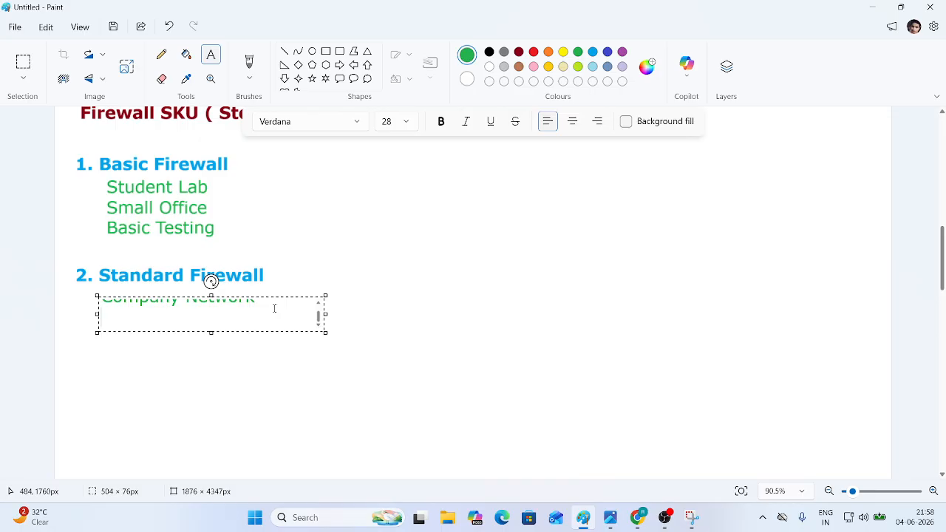
pyautogui.write('Medi')
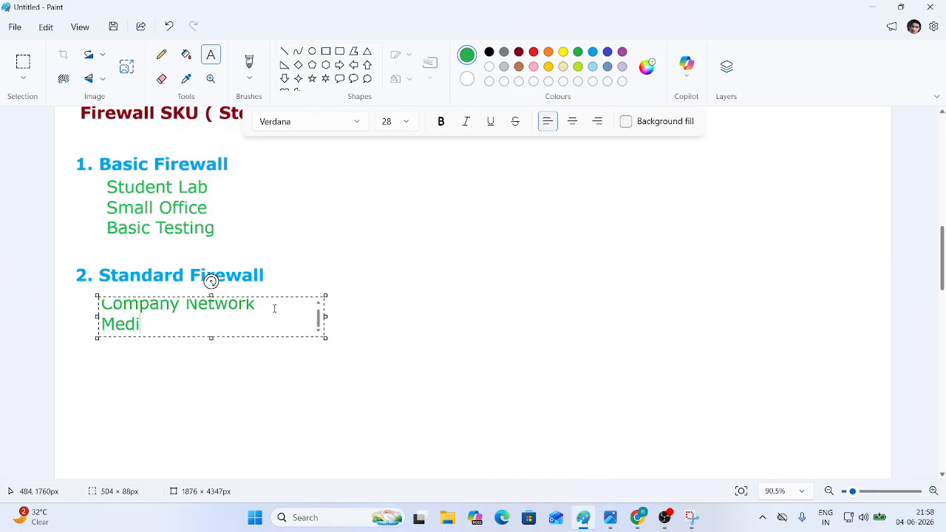
pyautogui.write('um')
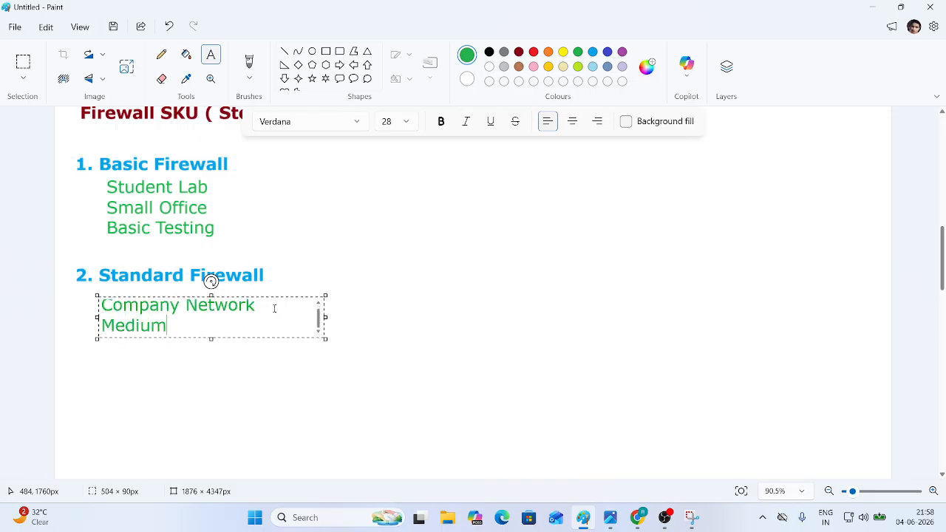
pyautogui.write(' Business')
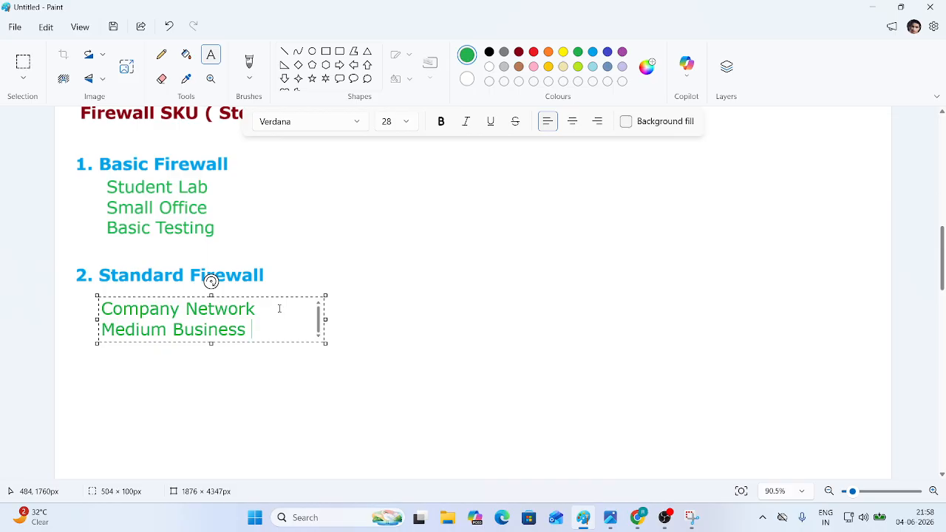
pyautogui.moveTo(281, 297); pyautogui.dragTo(284, 293)
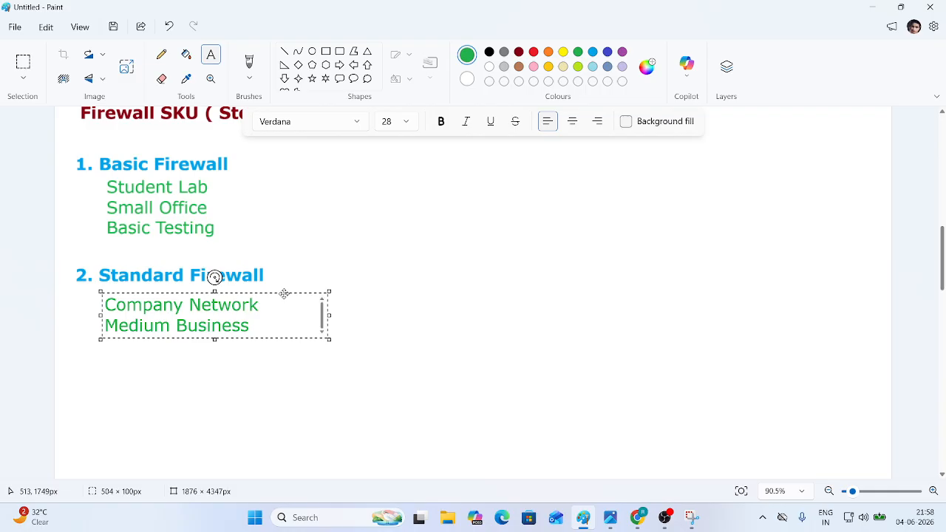
pyautogui.click(407, 309)
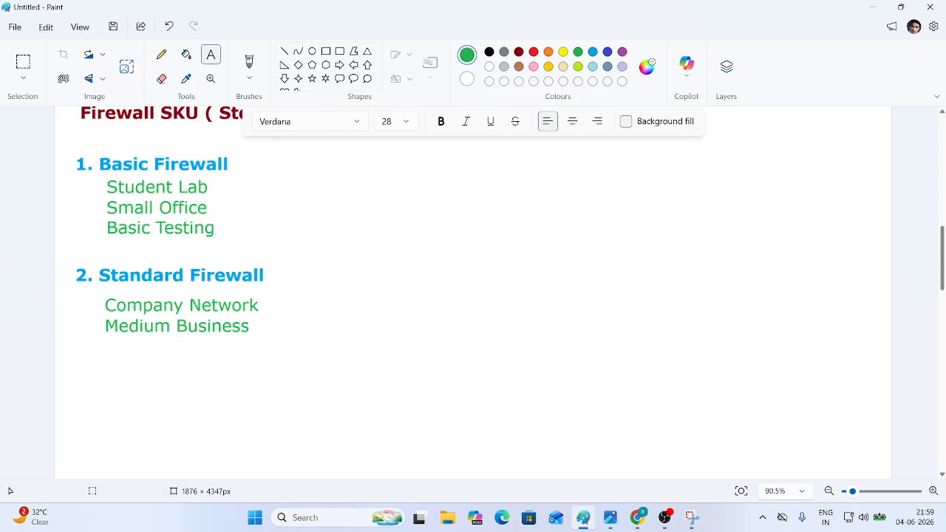
# - Add the bold blue heading '3. Premium Firewall' on one line below Medium Business
pyautogui.click(593, 53)
pyautogui.click(440, 121)
pyautogui.moveTo(71, 351); pyautogui.dragTo(232, 380)
pyautogui.write('3.')
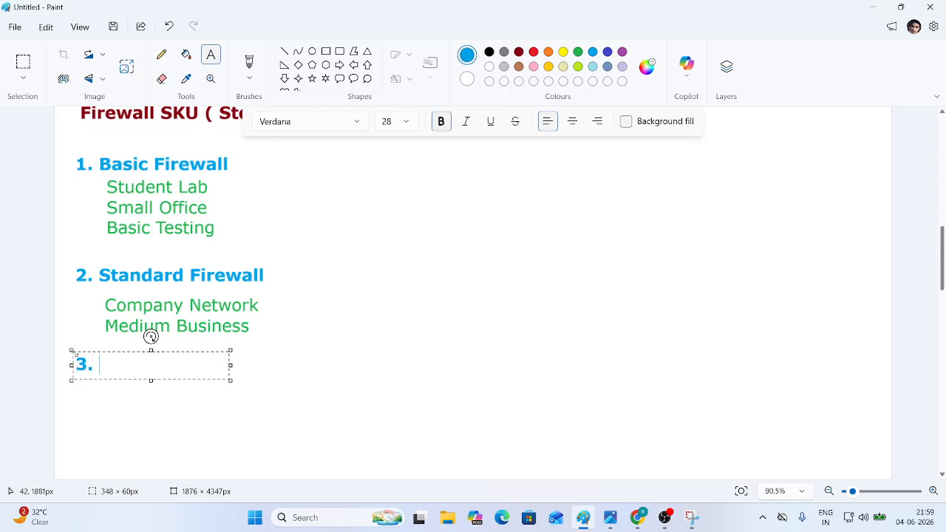
pyautogui.write(' Premium ')
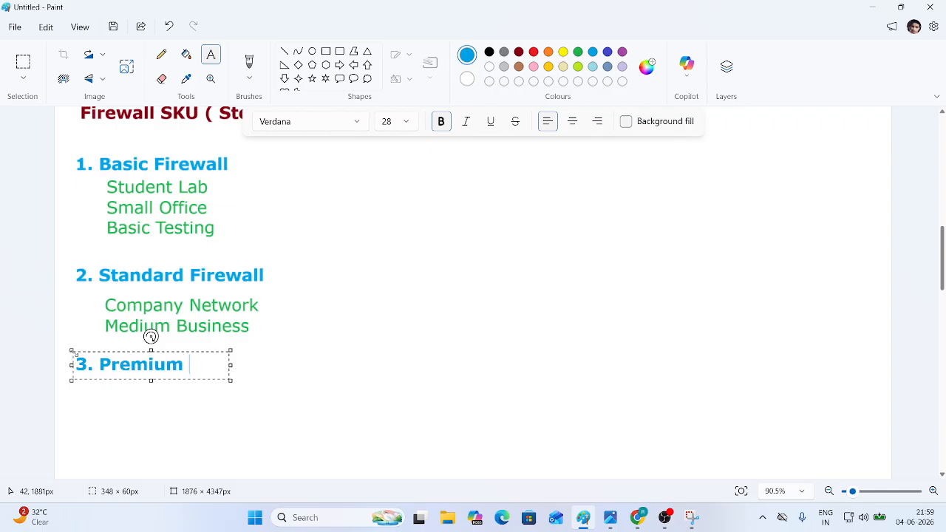
pyautogui.write('Firewall')
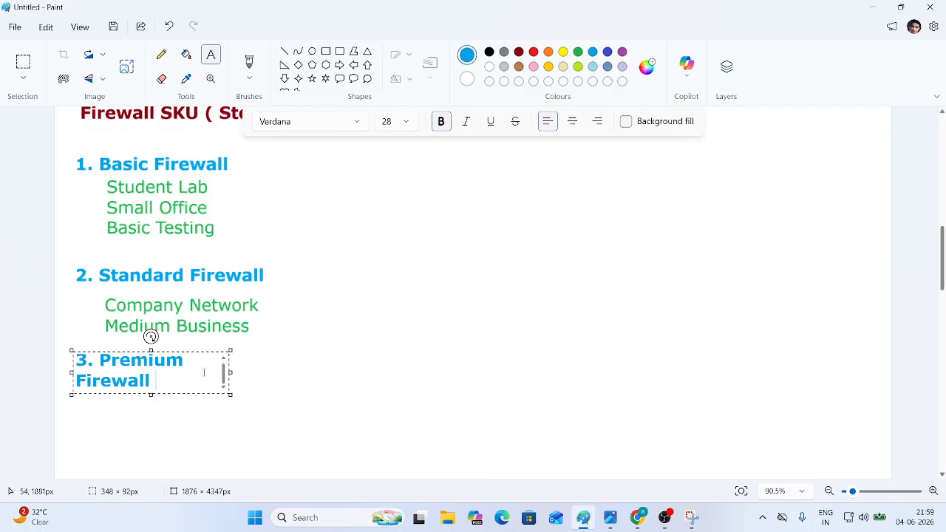
pyautogui.moveTo(231, 372); pyautogui.dragTo(334, 361)
pyautogui.click(382, 391)
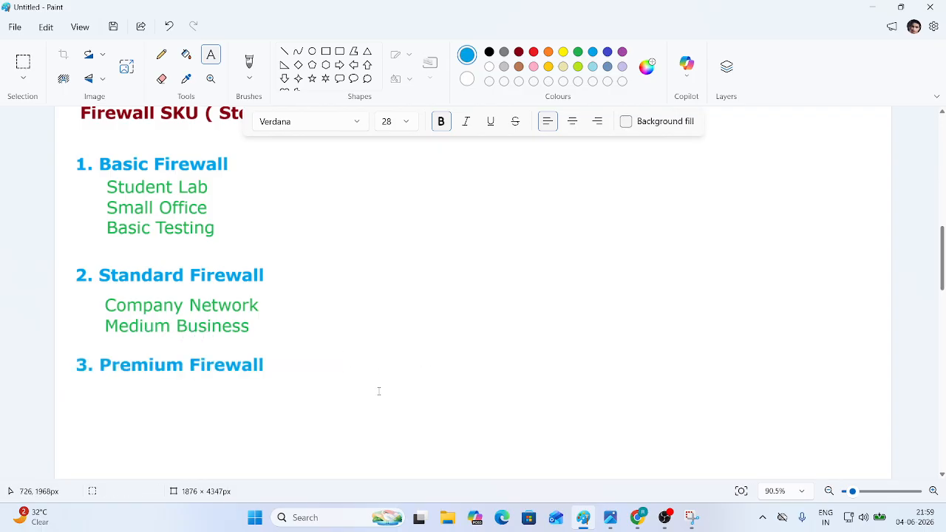
pyautogui.click(578, 52)
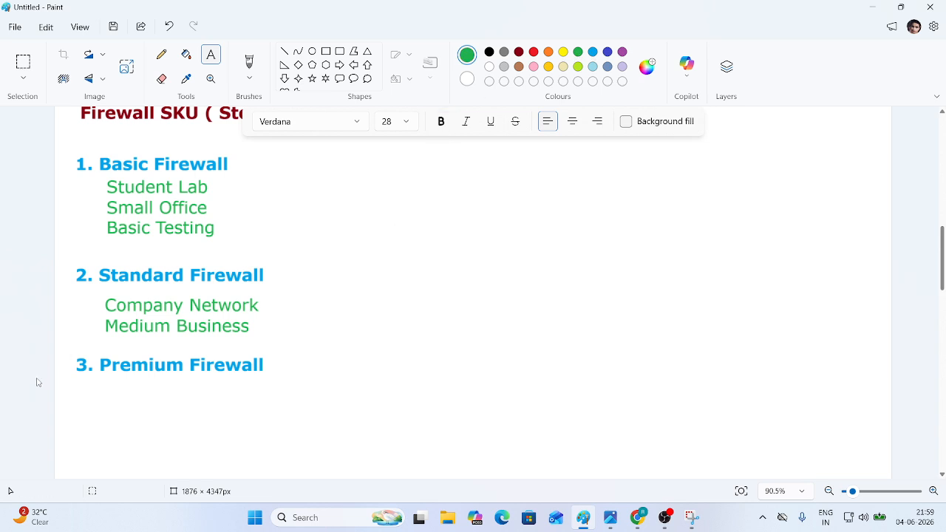
pyautogui.click(110, 387)
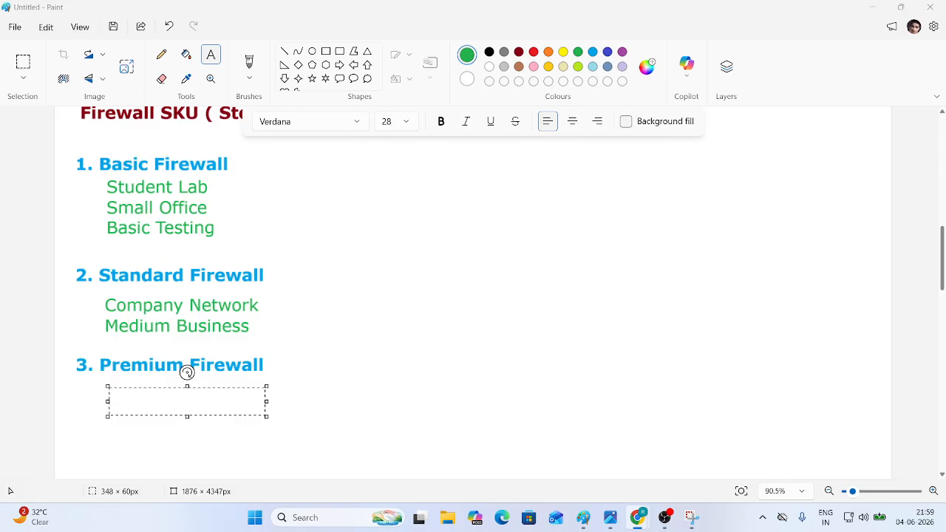
# - Type the green use 'Enterprise Company' under 3. Premium Firewall
pyautogui.click(140, 399)
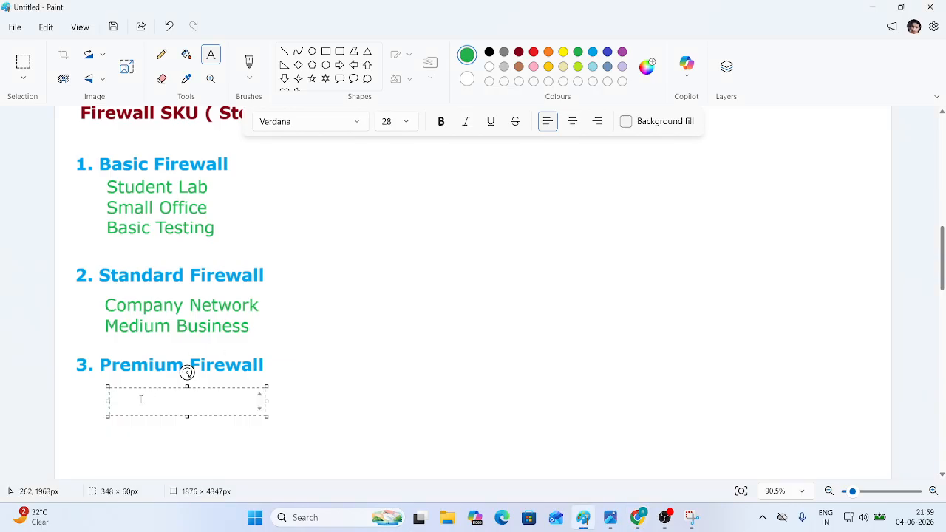
pyautogui.write('Enterpr')
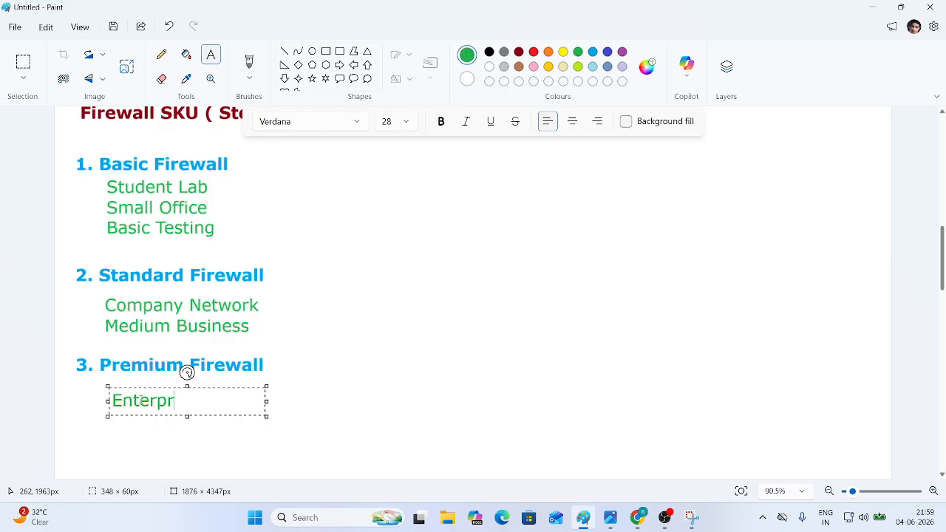
pyautogui.write('ise P')
pyautogui.press('BackSpace')
pyautogui.write('Company')
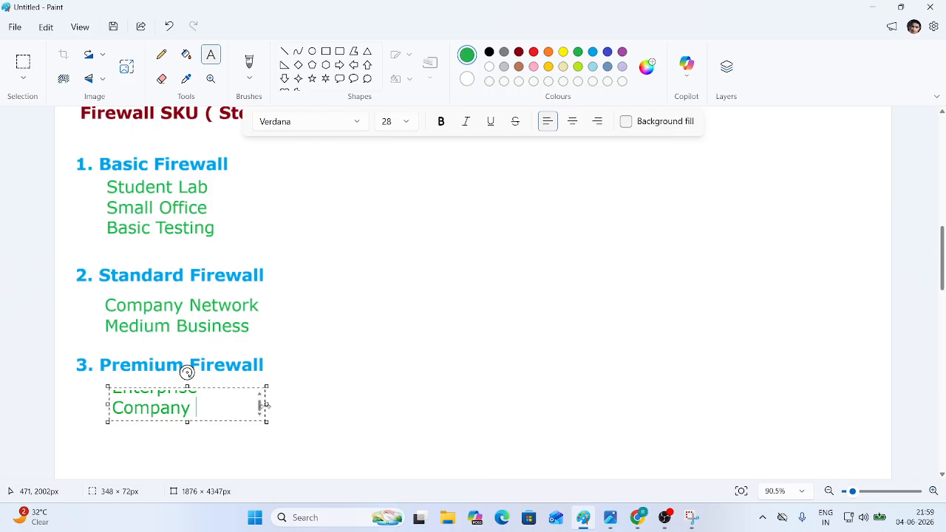
pyautogui.moveTo(184, 370); pyautogui.dragTo(249, 372)
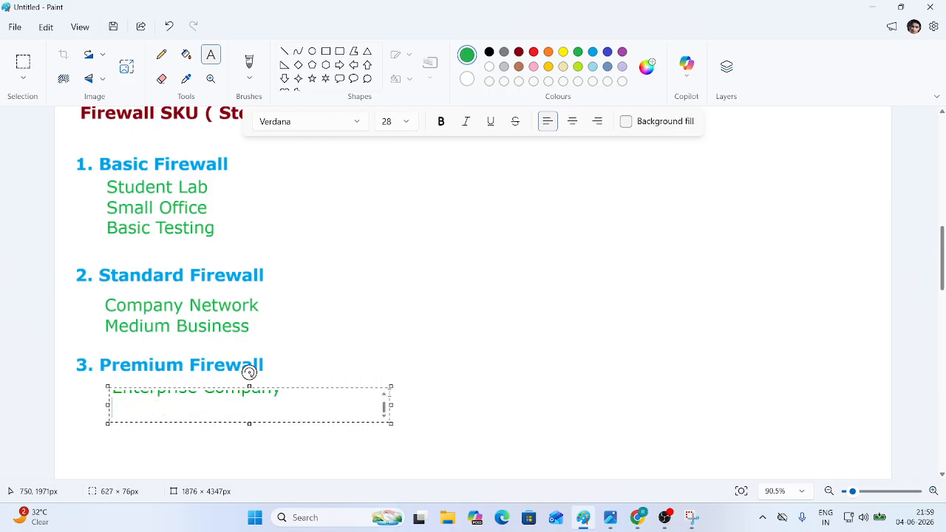
# - Add Banking, Government Data Security and High Security lines, commit the text, and return to the browser
pyautogui.write('Banking')
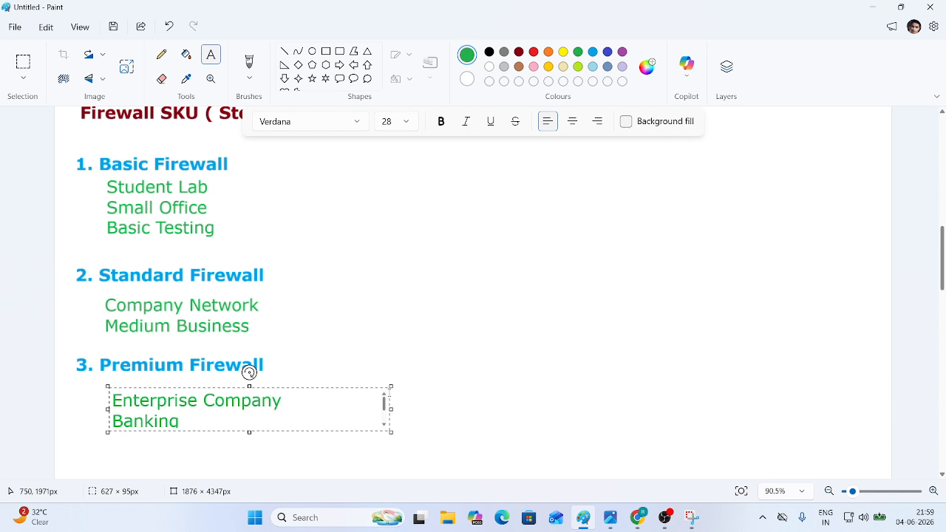
pyautogui.press('Return')
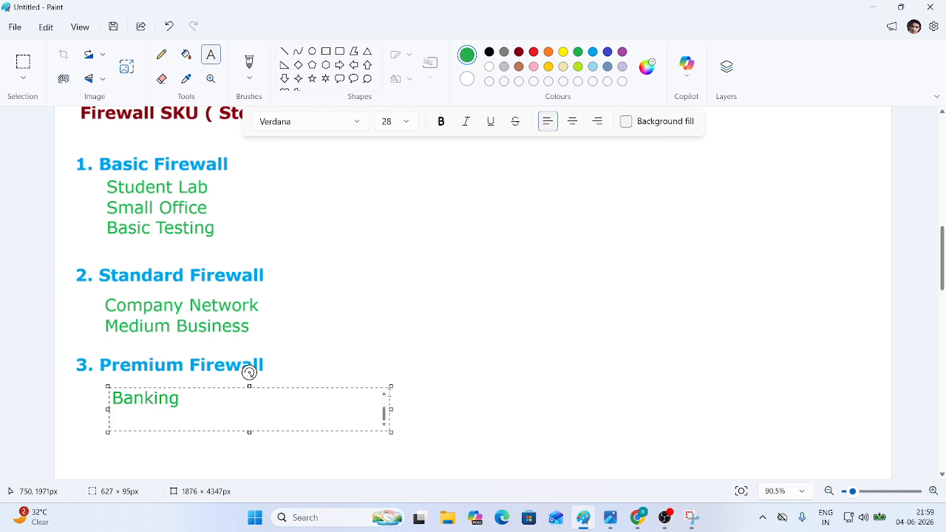
pyautogui.write('Gover')
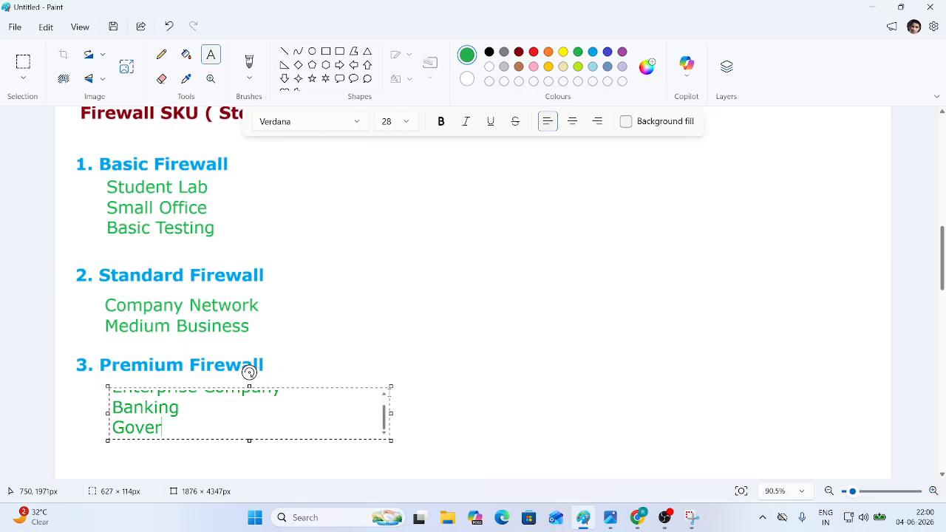
pyautogui.write('nment ')
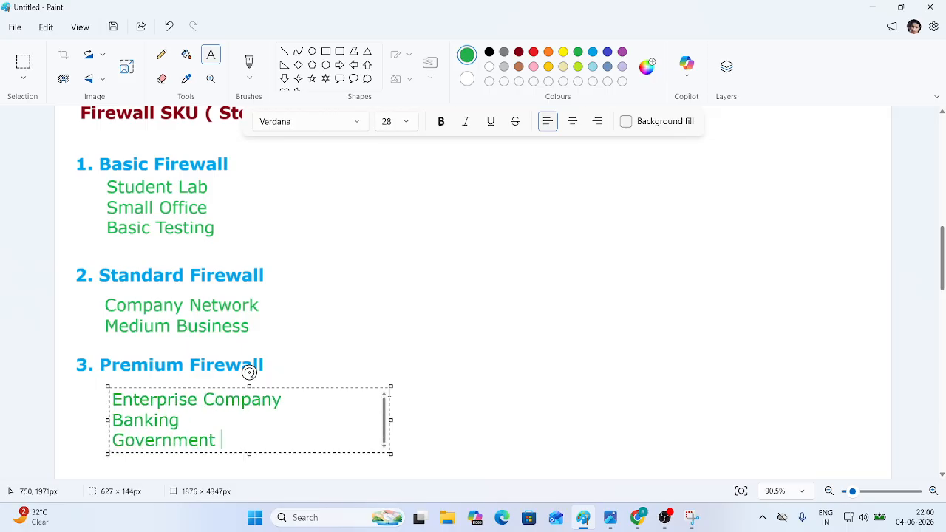
pyautogui.write('Data S')
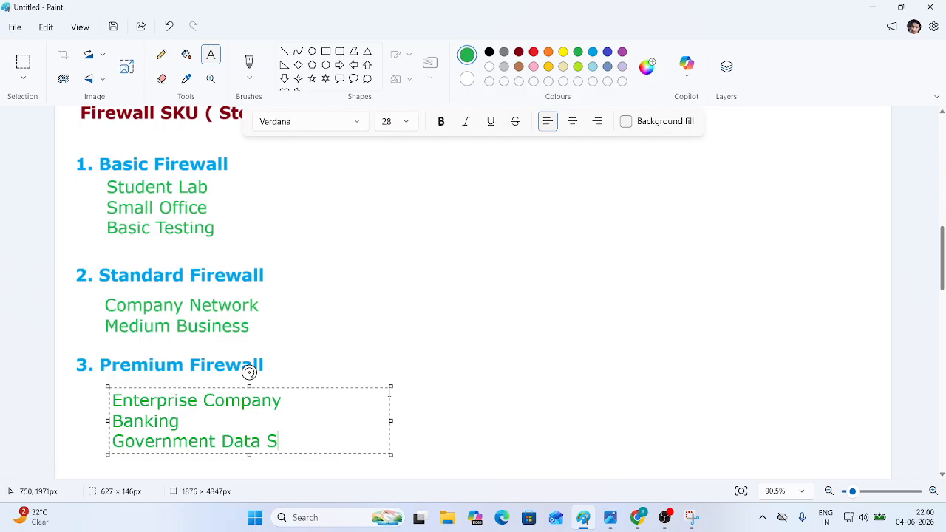
pyautogui.write('ecurity')
pyautogui.press('Return')
pyautogui.write('High Security')
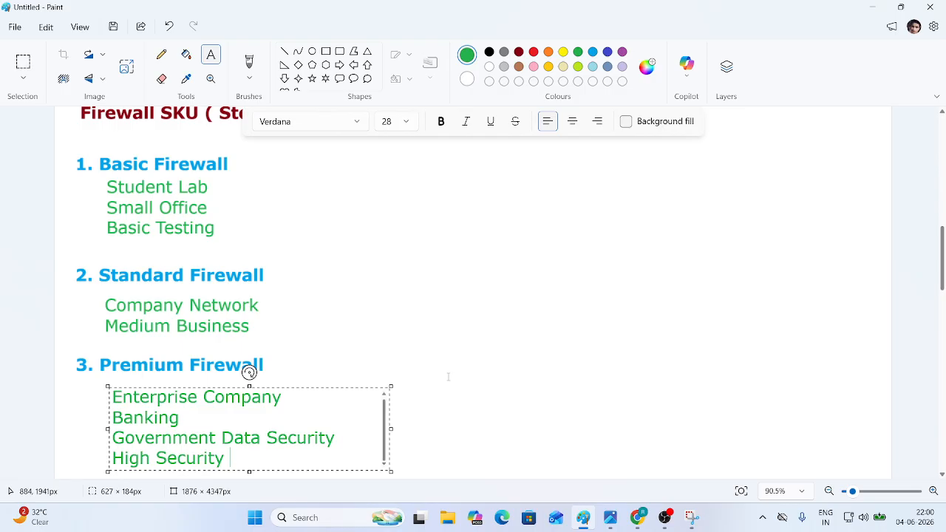
pyautogui.moveTo(332, 388); pyautogui.dragTo(324, 385)
pyautogui.click(421, 316)
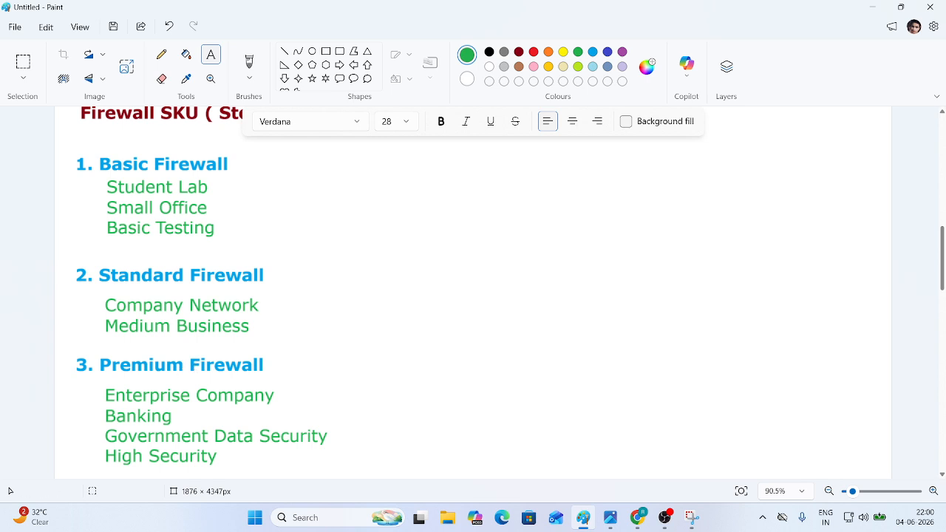
pyautogui.click(584, 517)
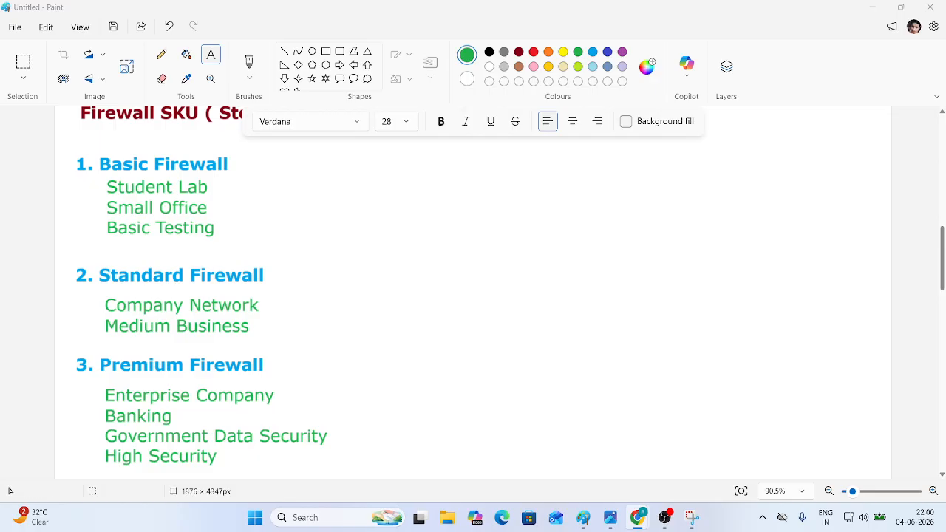
# - Back in the Azure firewall form, change the Firewall SKU from Premium to Standard
pyautogui.hotkey('alt', 'Tab')
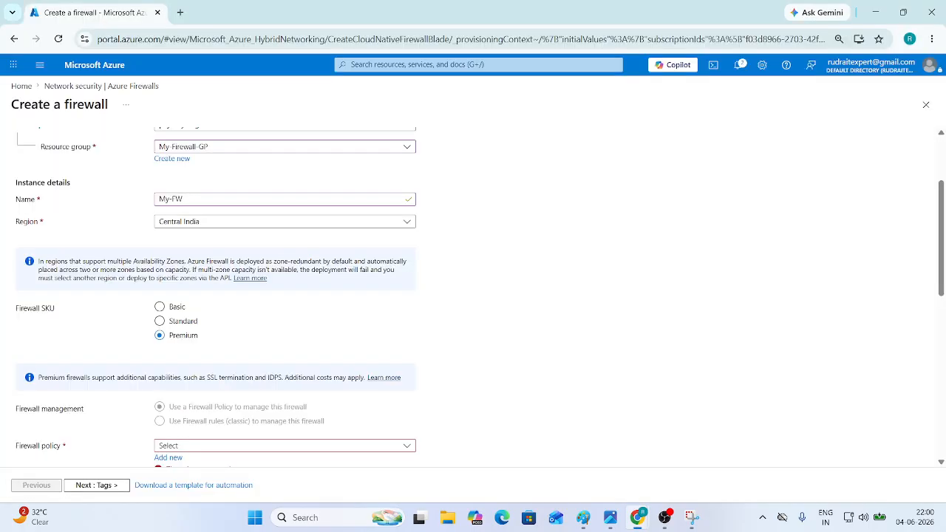
pyautogui.scroll(-1, 179, 290)
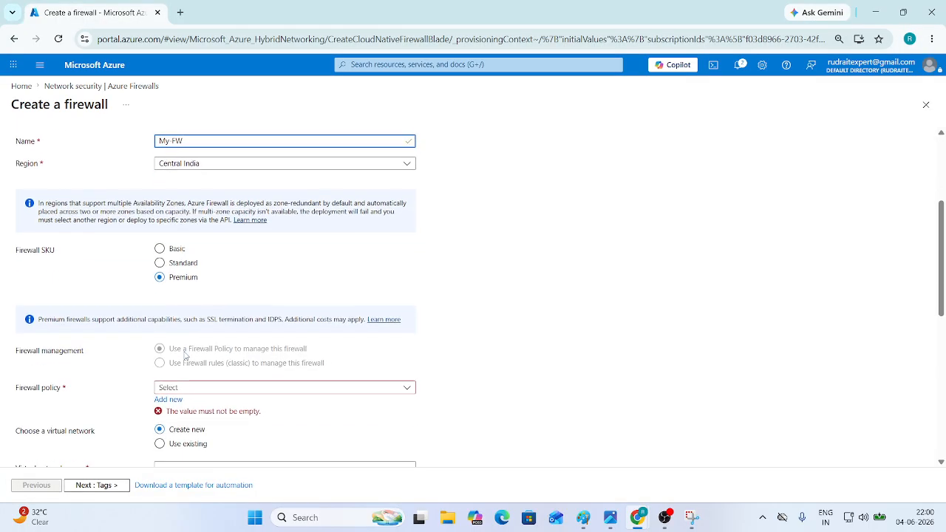
pyautogui.click(186, 262)
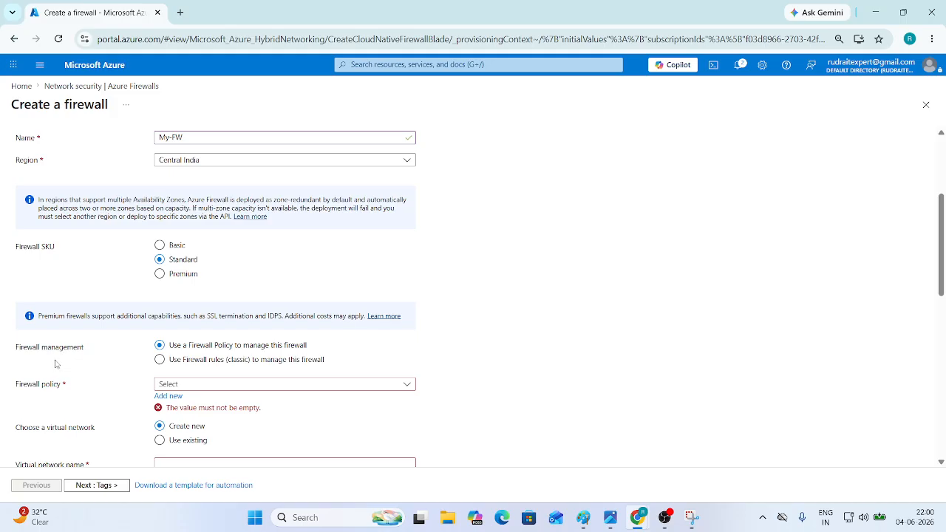
pyautogui.scroll(-2, 163, 367)
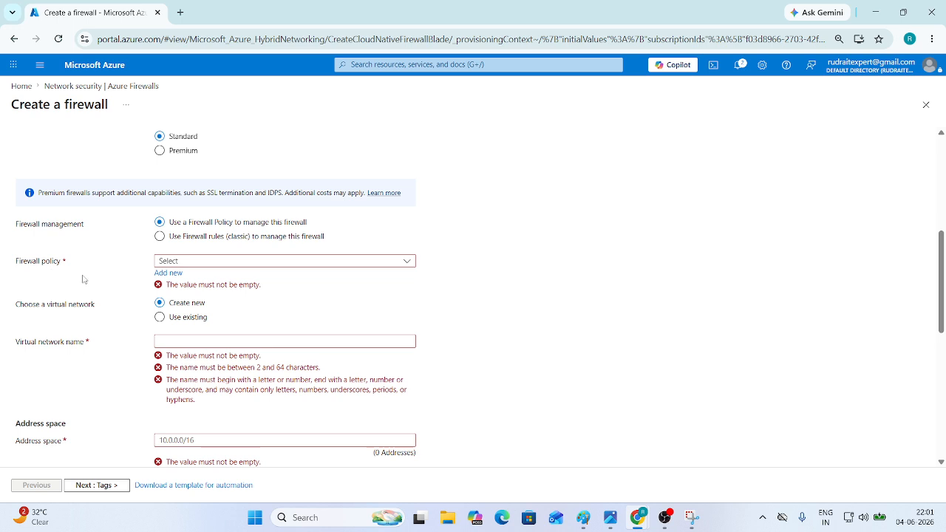
# - Add a new Standard-tier firewall policy named 'New Policy' and confirm it with OK
pyautogui.click(234, 266)
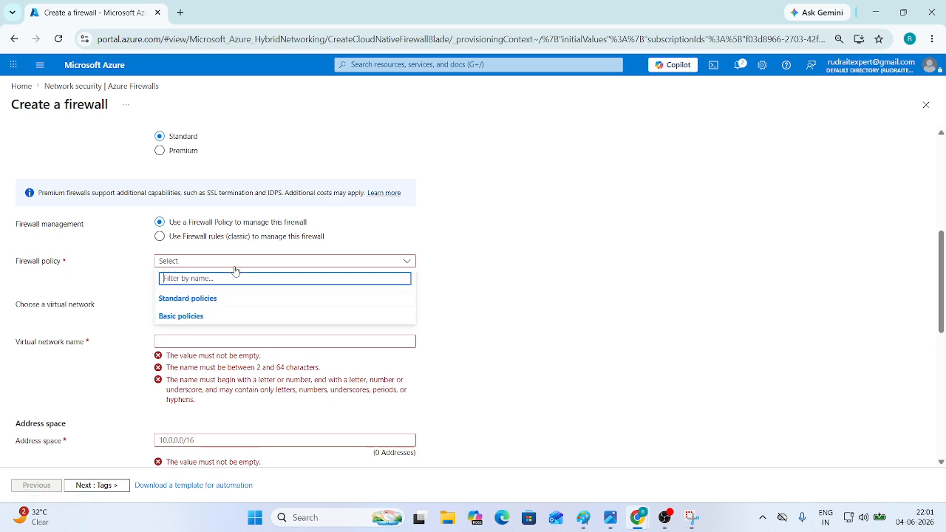
pyautogui.click(536, 267)
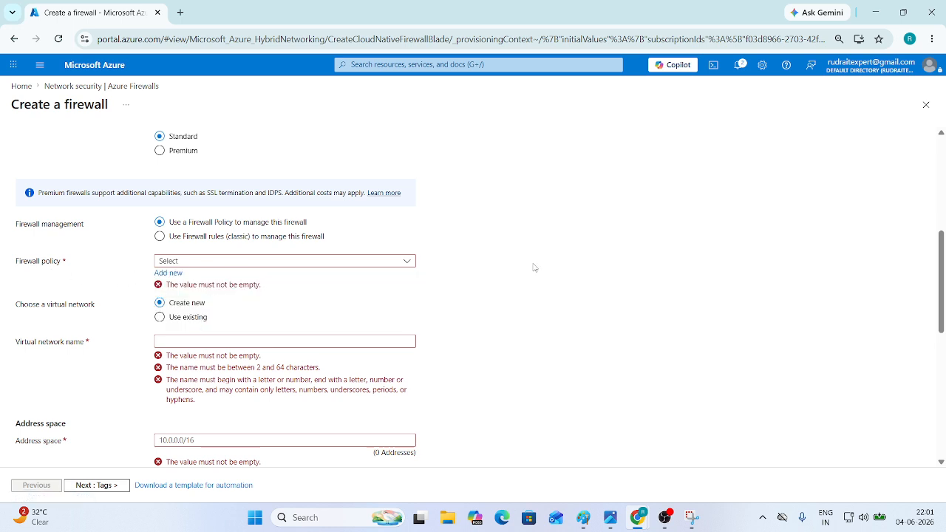
pyautogui.click(160, 275)
pyautogui.click(234, 342)
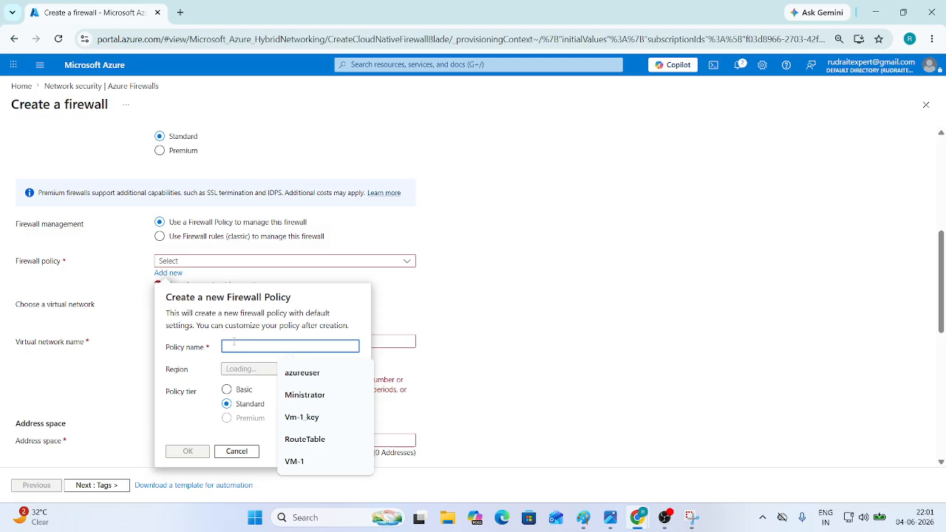
pyautogui.write('New Policy')
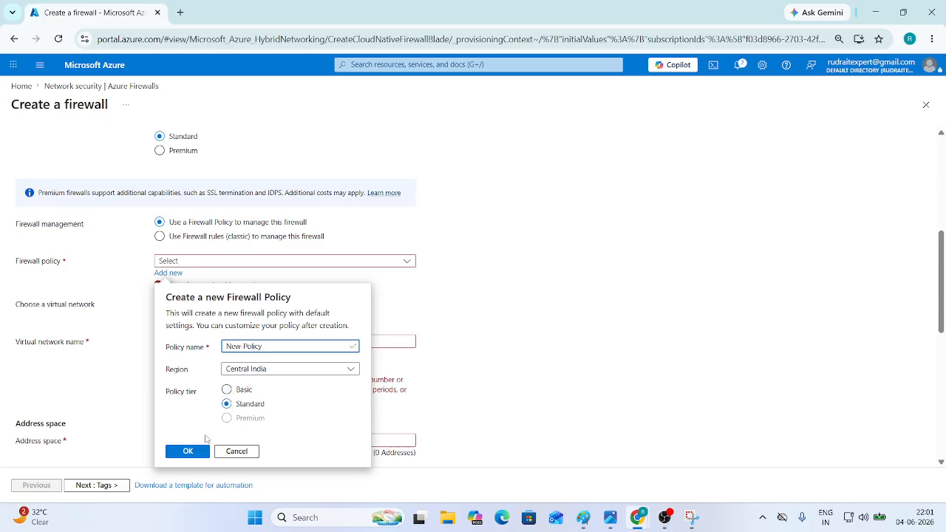
pyautogui.click(191, 452)
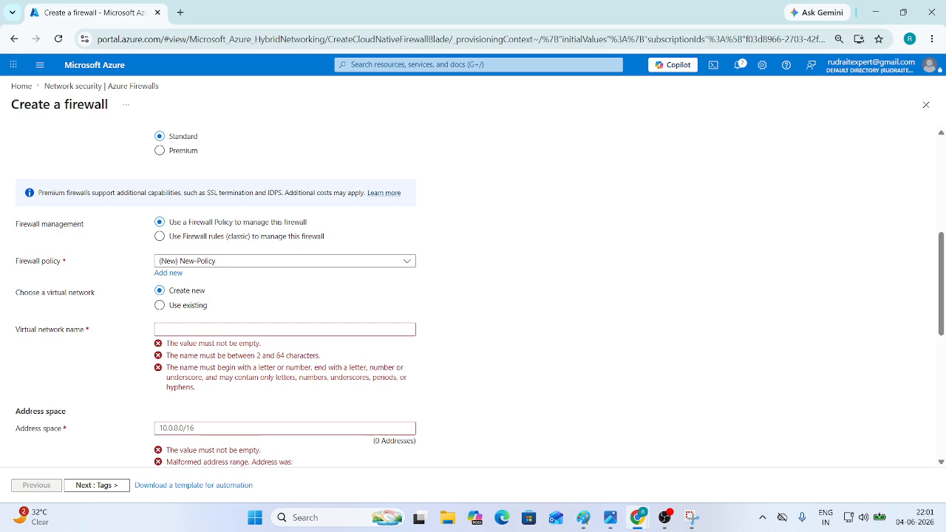
pyautogui.hotkey('alt', 'Tab')
pyautogui.scroll(10, 467, 298)
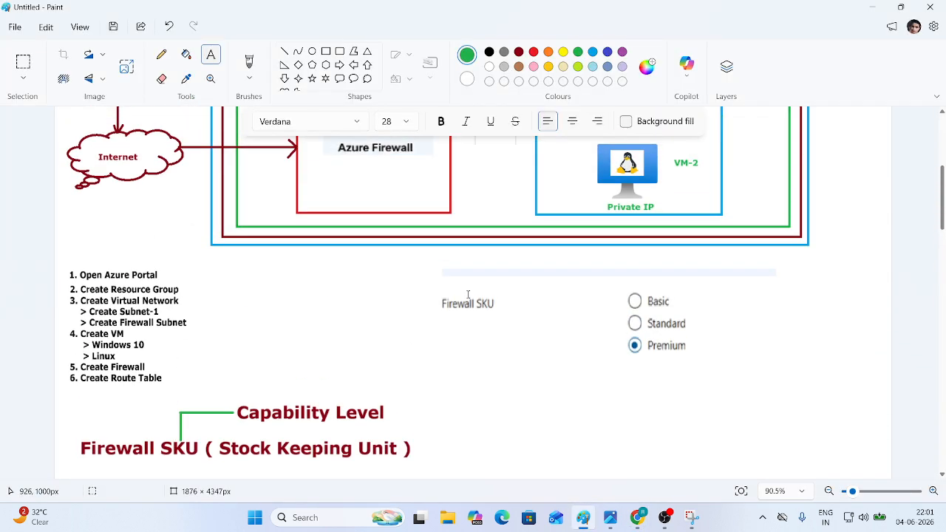
pyautogui.scroll(3, 386, 272)
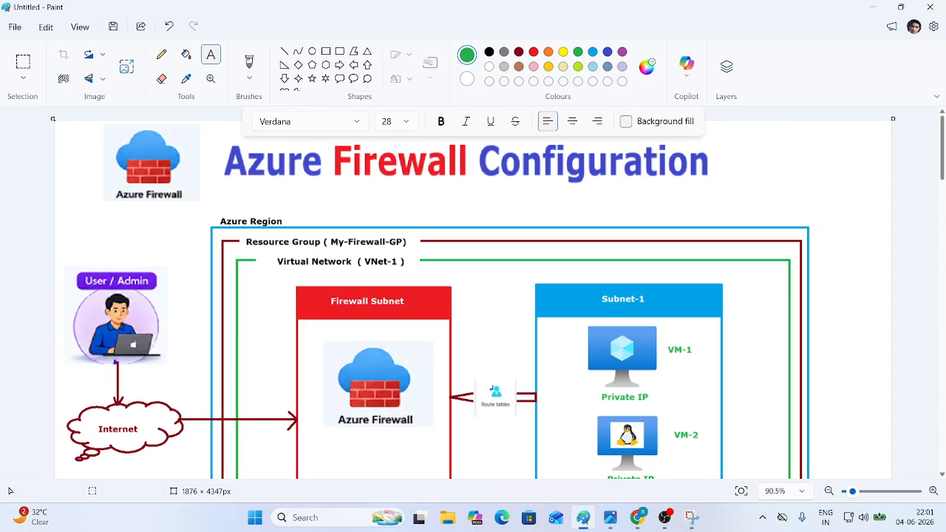
pyautogui.hotkey('alt', 'Tab')
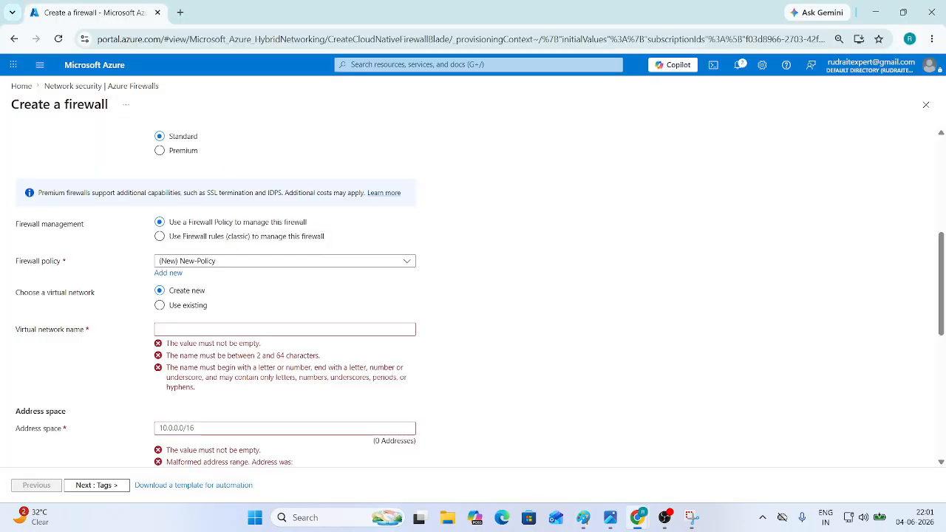
# - Choose existing virtual network VNet-1 (My-Firewall-GP) and uncheck Enable Firewall Management NIC
pyautogui.click(161, 305)
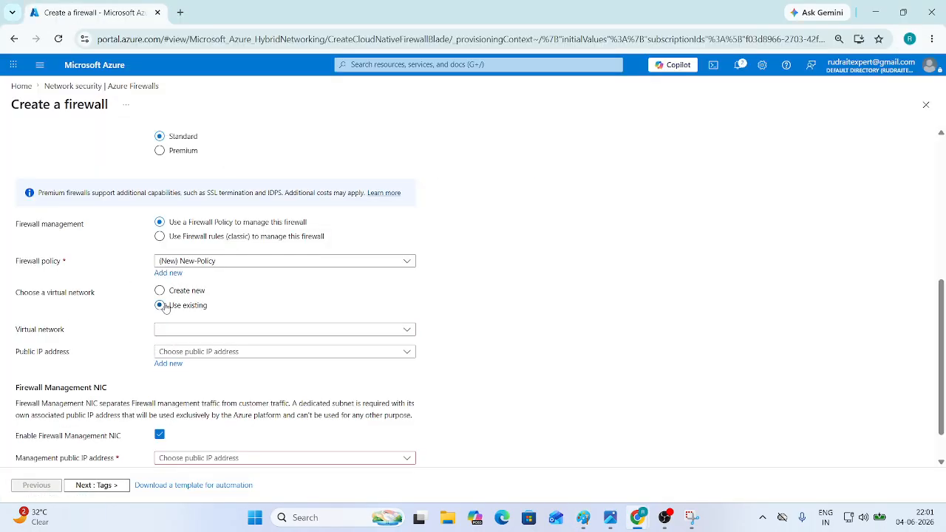
pyautogui.click(197, 335)
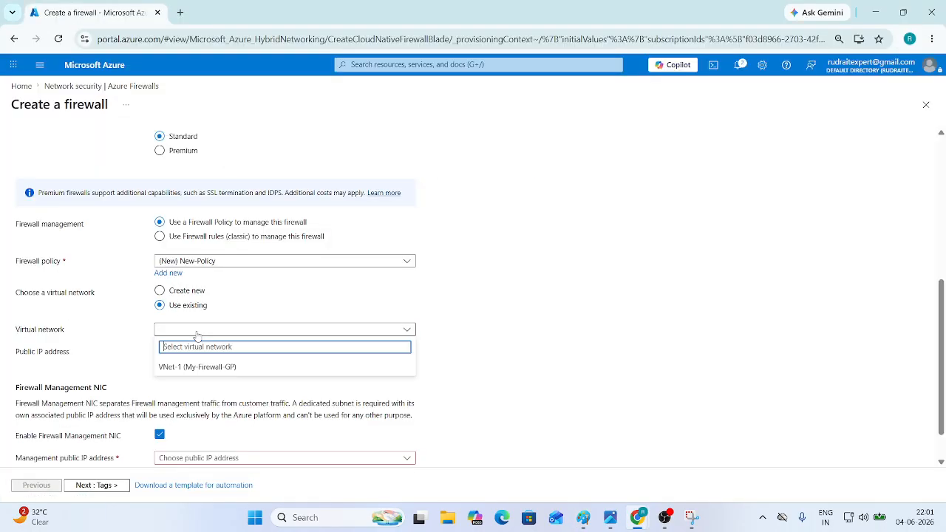
pyautogui.click(208, 371)
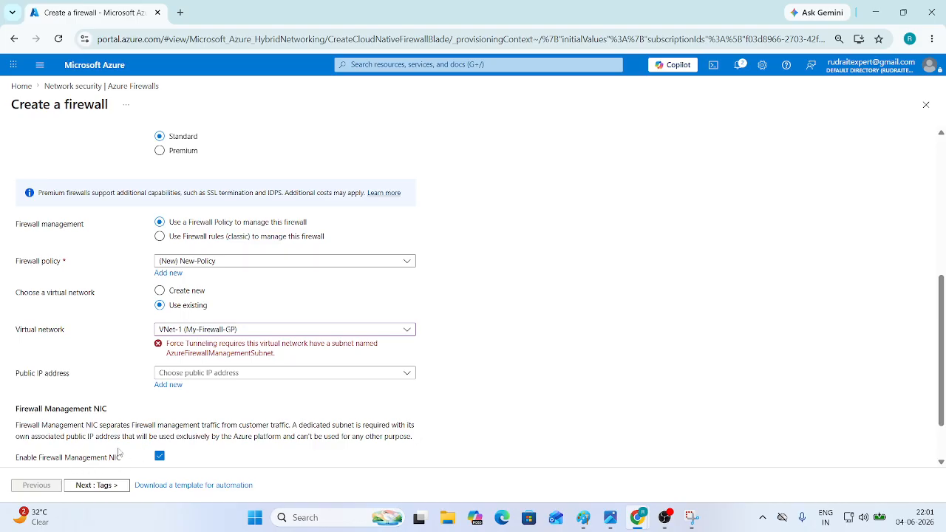
pyautogui.scroll(-2, 141, 450)
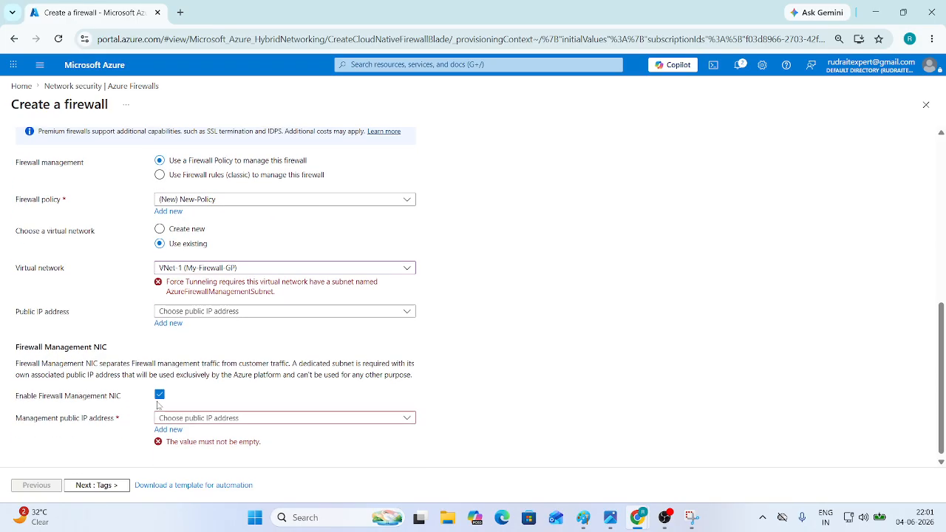
pyautogui.click(158, 397)
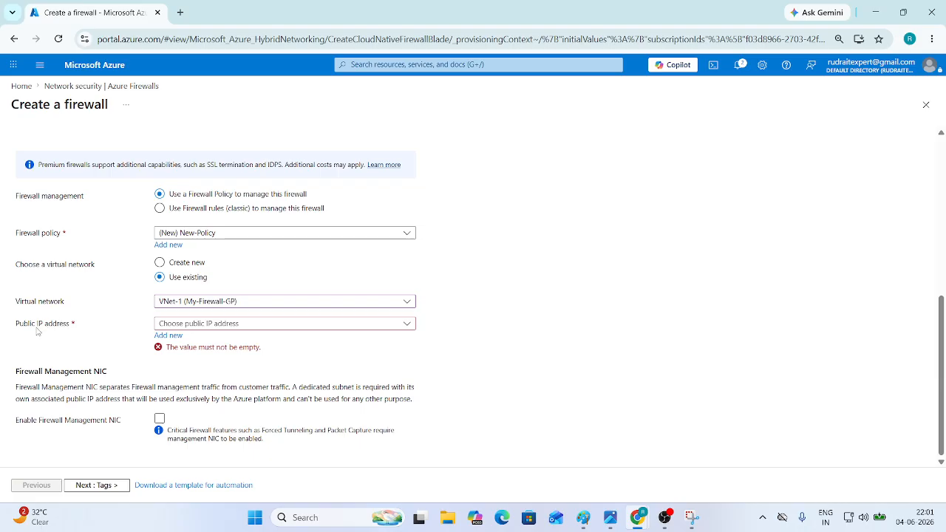
# - Add a new Standard, static public IP address named FW-Public_IP
pyautogui.click(176, 337)
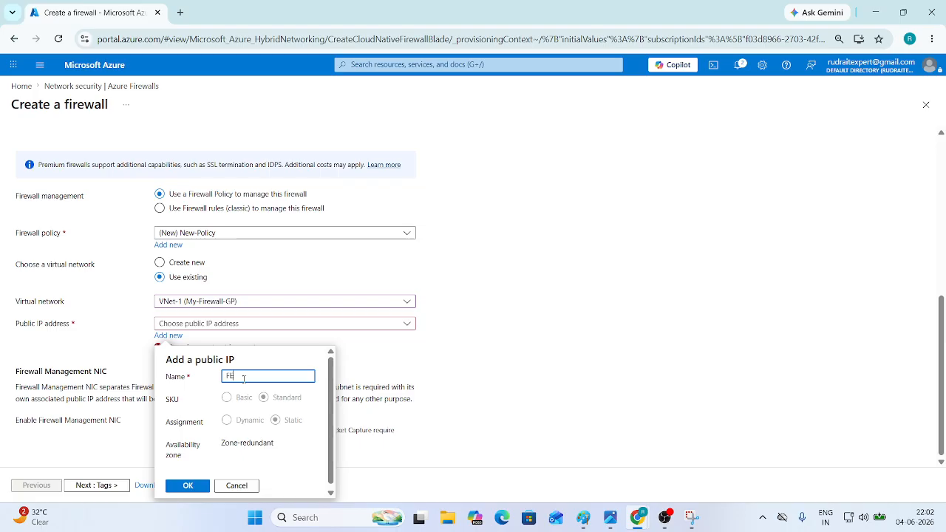
pyautogui.press('BackSpace')
pyautogui.write('W-')
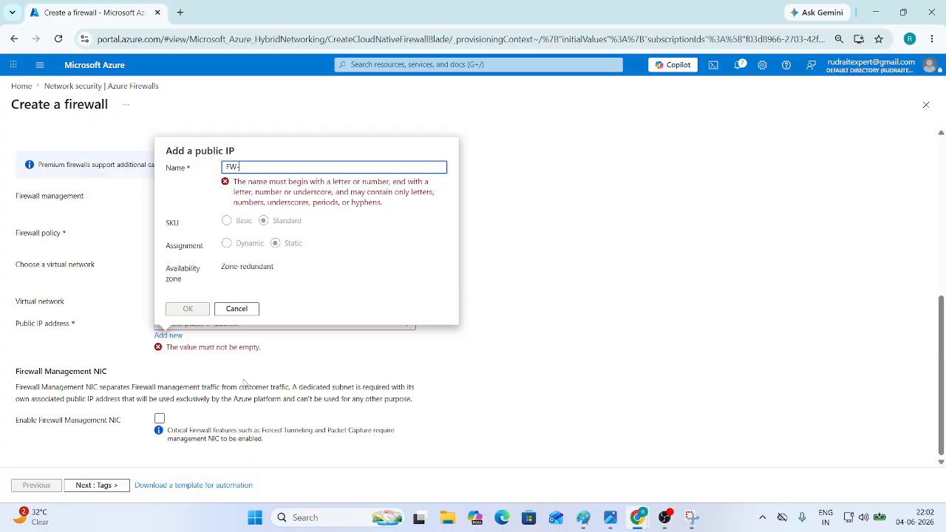
pyautogui.write('Public')
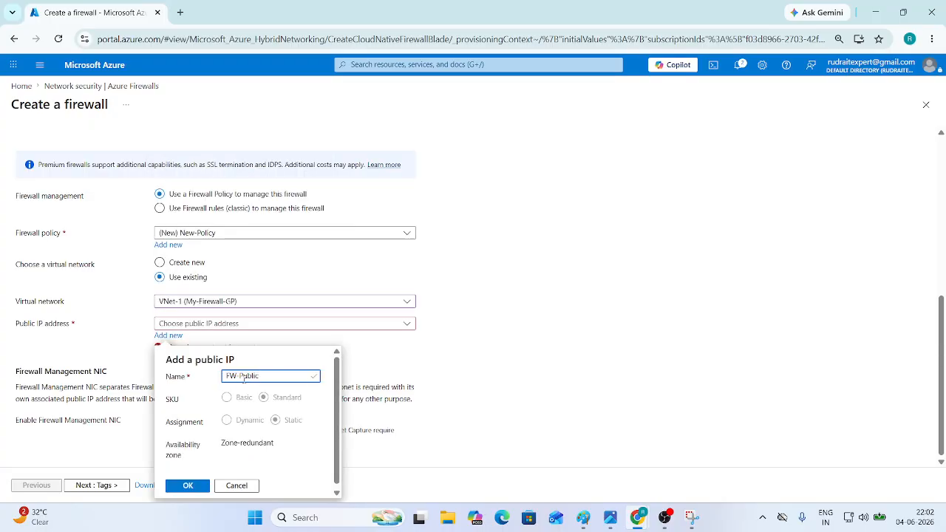
pyautogui.write('_IP')
pyautogui.click(189, 487)
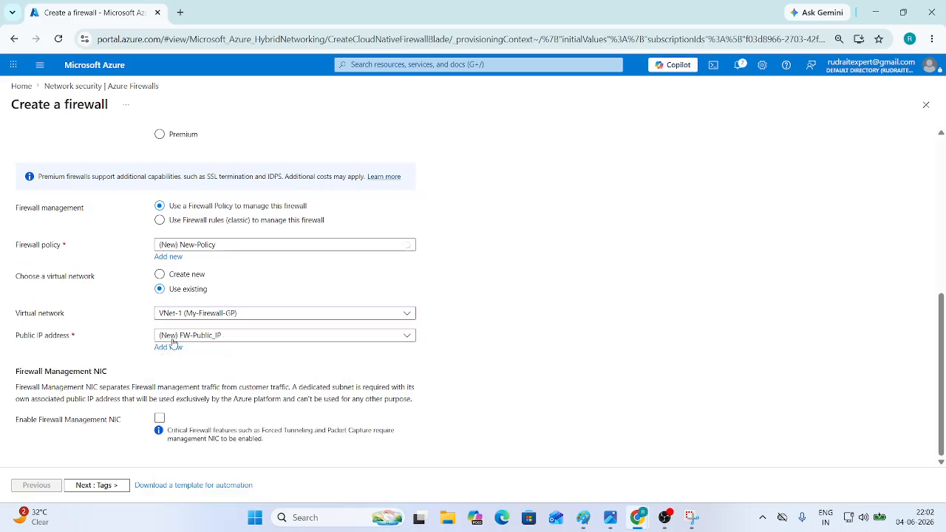
# - Advance to Review + create, hit the policy-name trailing-character error, and go back to Tags
pyautogui.scroll(5, 263, 376)
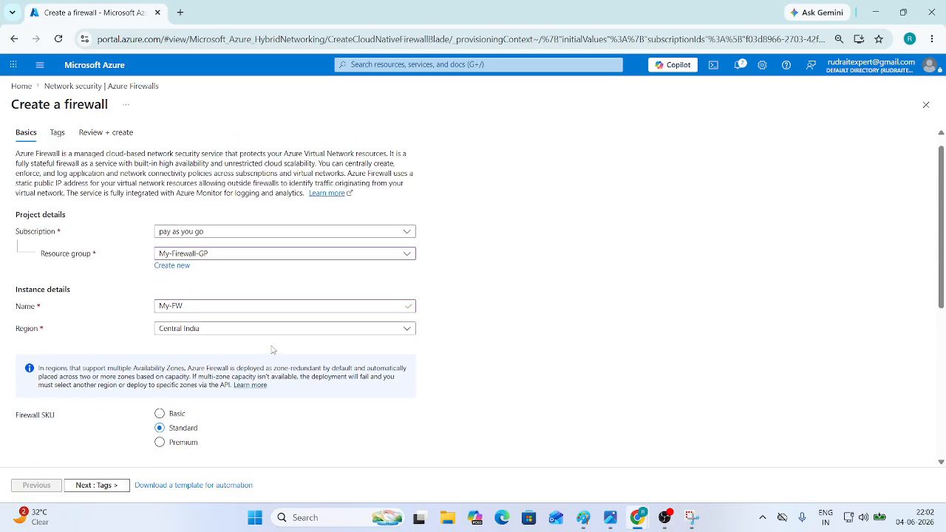
pyautogui.scroll(-1, 200, 339)
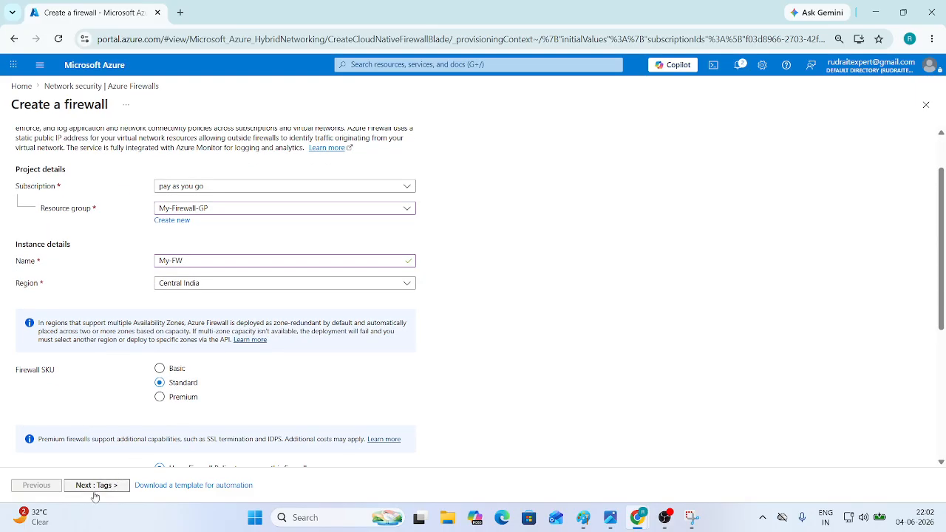
pyautogui.click(99, 486)
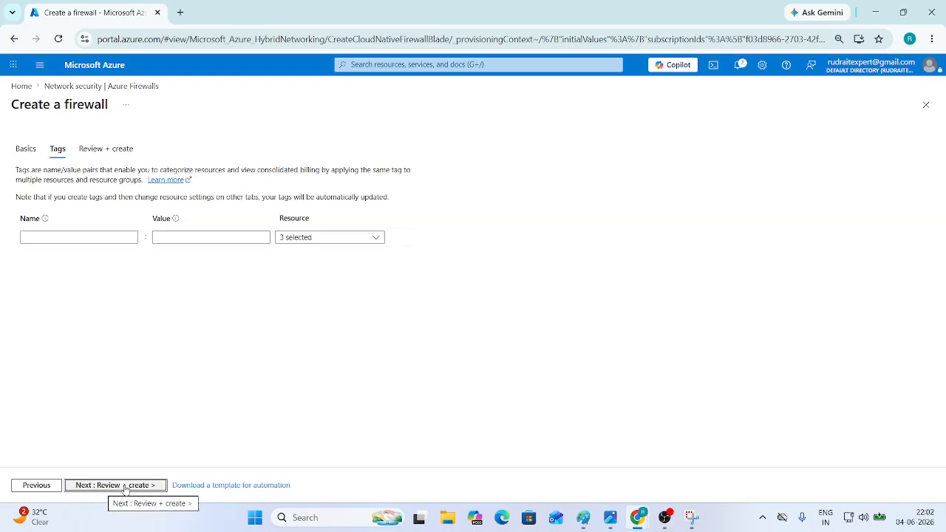
pyautogui.click(125, 486)
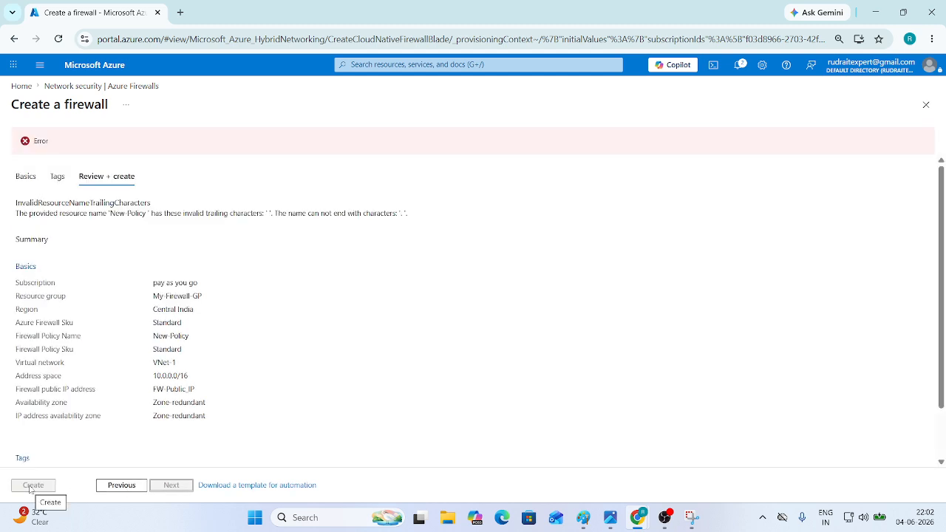
pyautogui.click(121, 485)
pyautogui.click(126, 487)
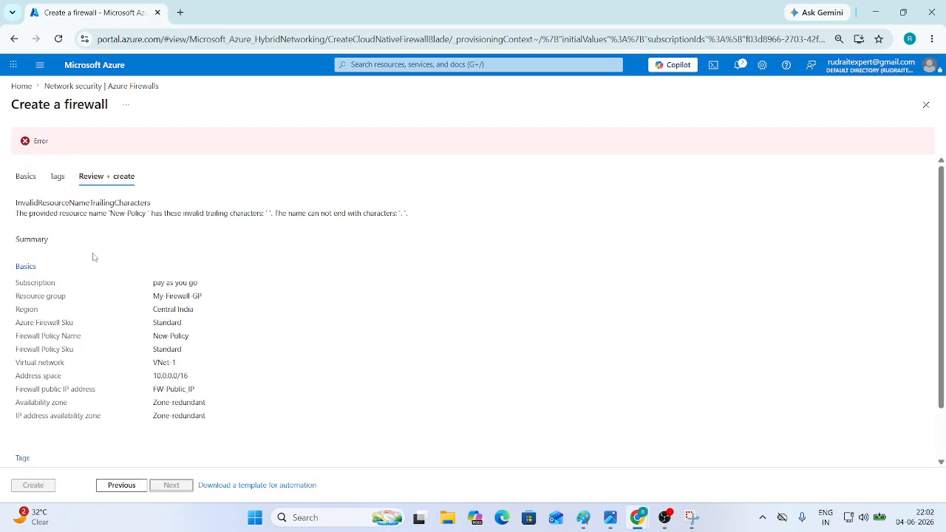
pyautogui.click(121, 485)
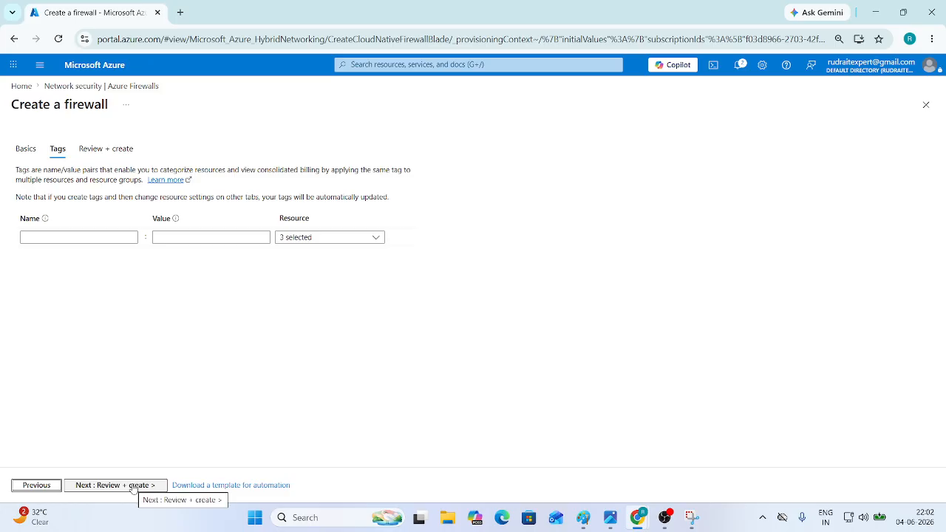
pyautogui.click(44, 487)
pyautogui.scroll(-3, 125, 407)
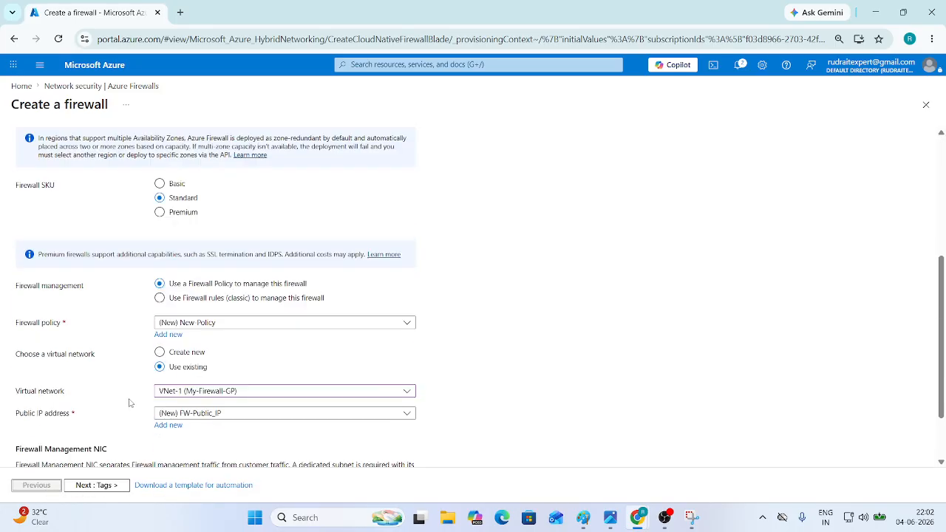
pyautogui.scroll(-2, 130, 403)
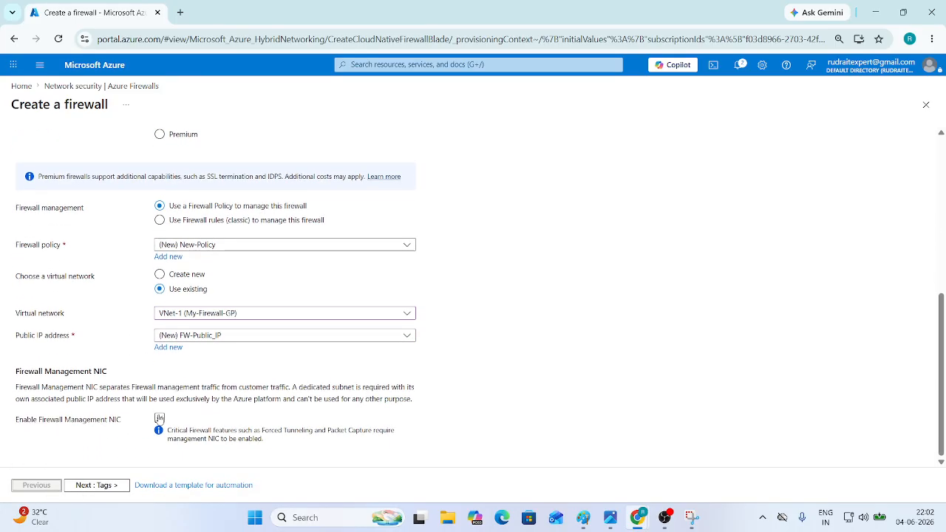
pyautogui.scroll(3, 192, 438)
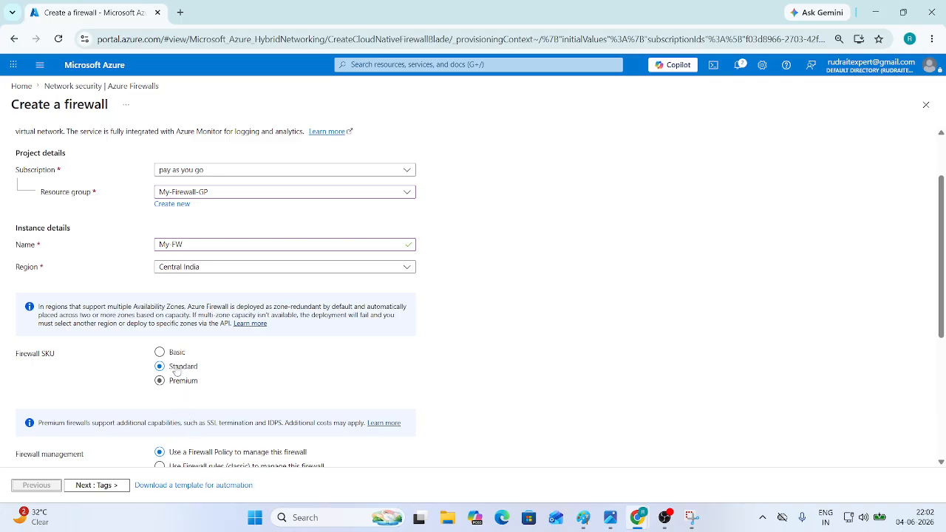
pyautogui.scroll(1, 189, 342)
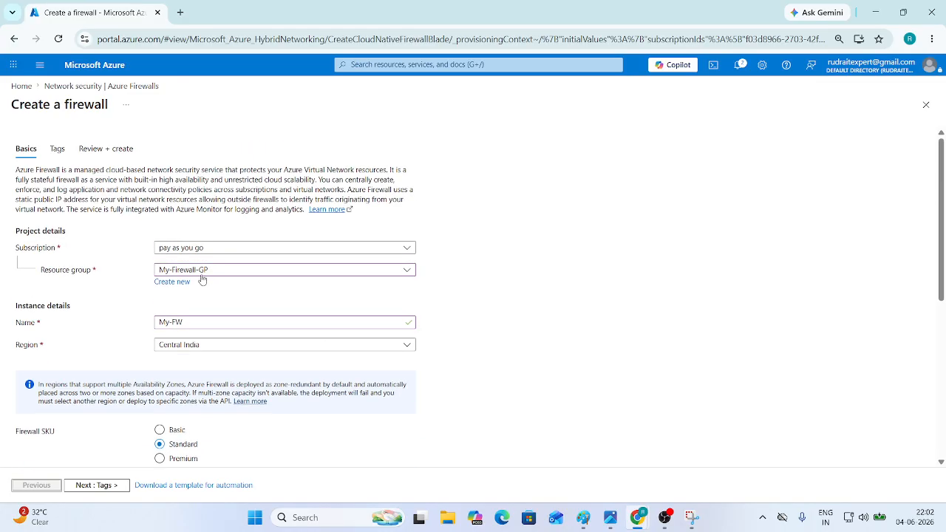
pyautogui.scroll(-3, 212, 373)
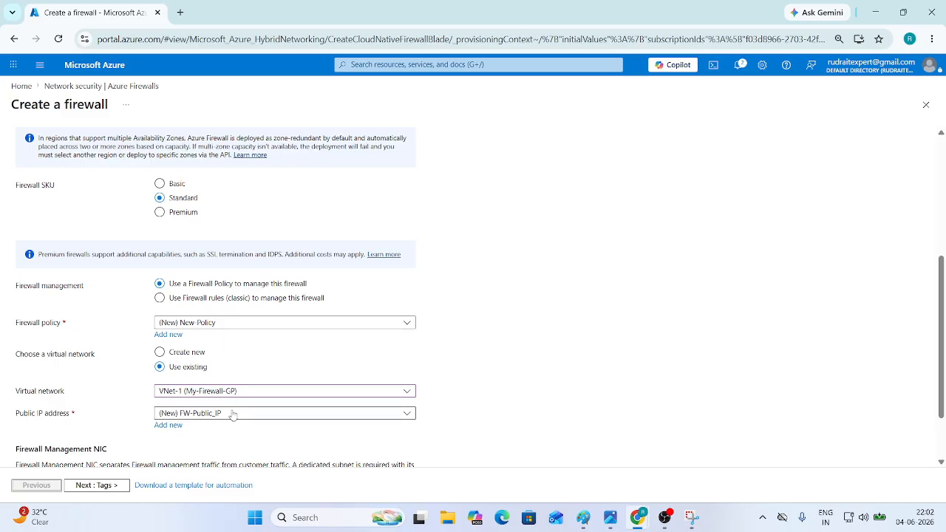
pyautogui.scroll(-1, 196, 443)
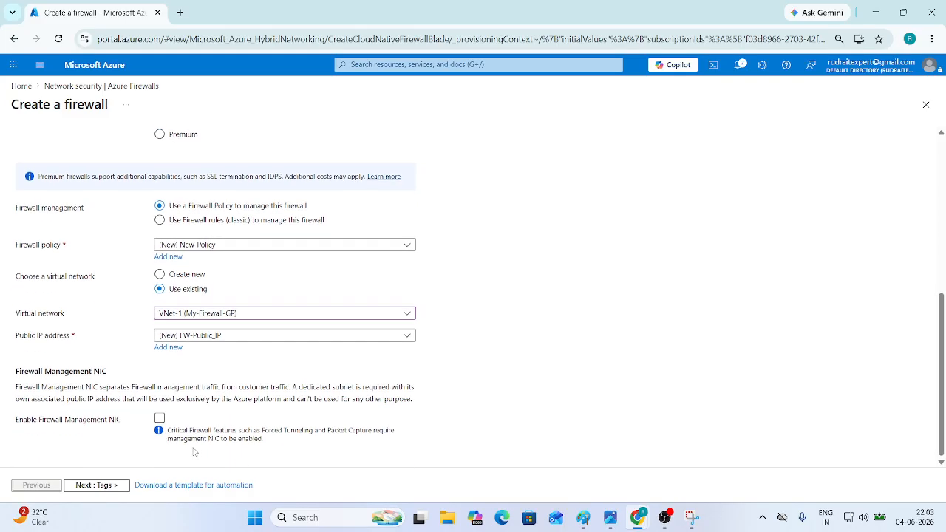
pyautogui.click(90, 491)
pyautogui.click(110, 488)
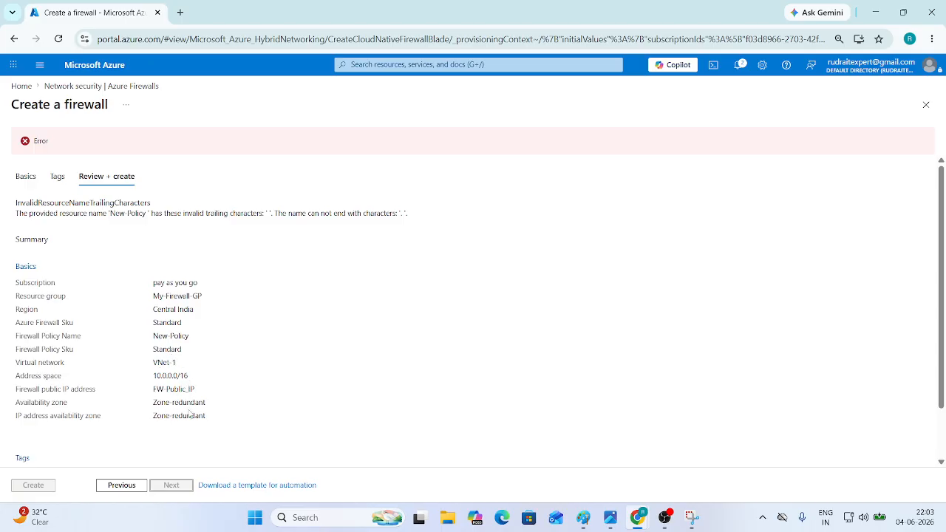
pyautogui.scroll(-2, 125, 446)
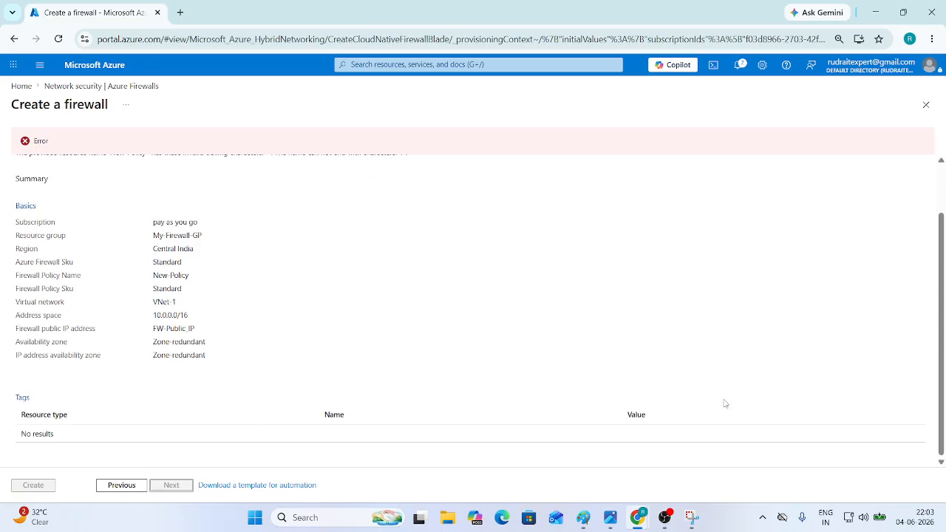
# - Go back to the Basics step, leaving the public IP selection unchanged
pyautogui.click(127, 490)
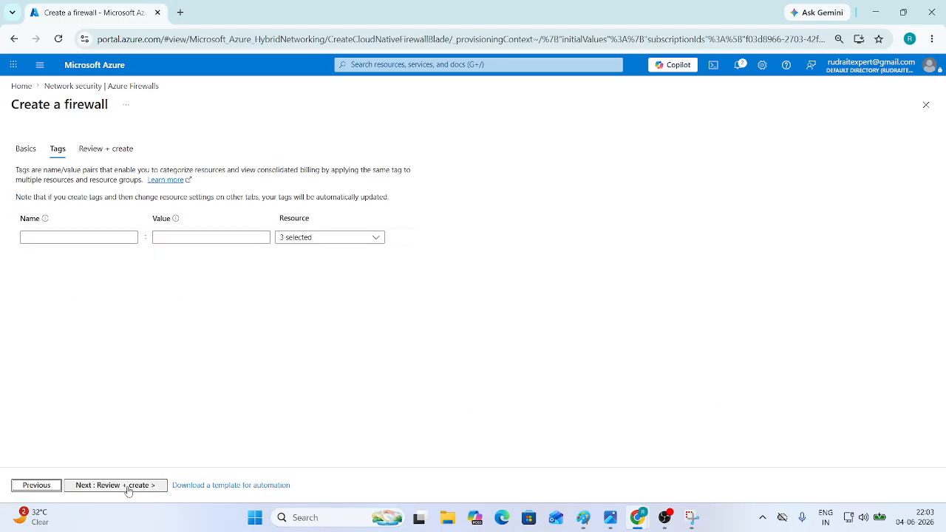
pyautogui.click(51, 488)
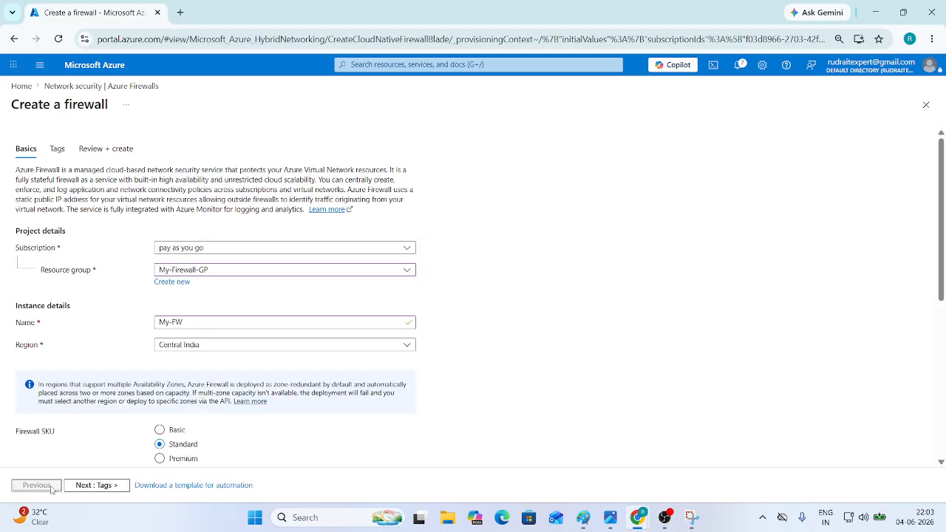
pyautogui.scroll(-2, 176, 452)
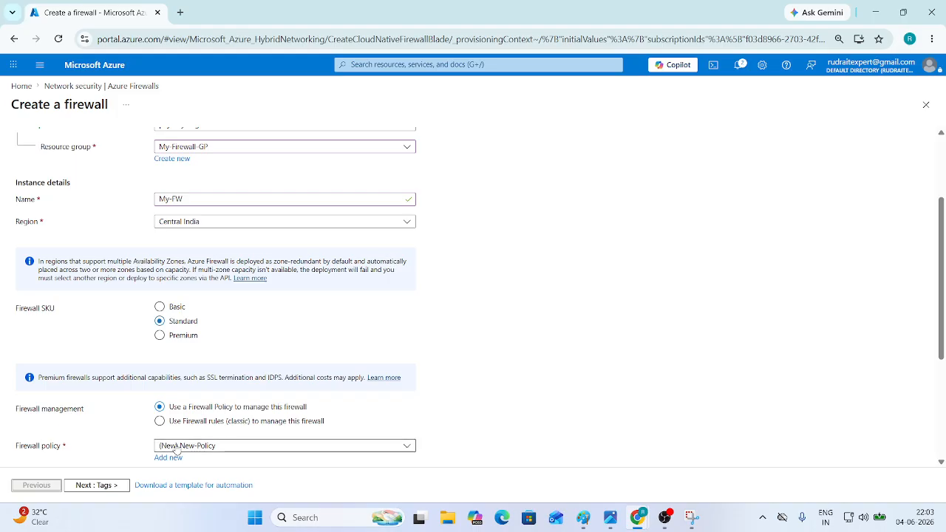
pyautogui.scroll(-2, 176, 451)
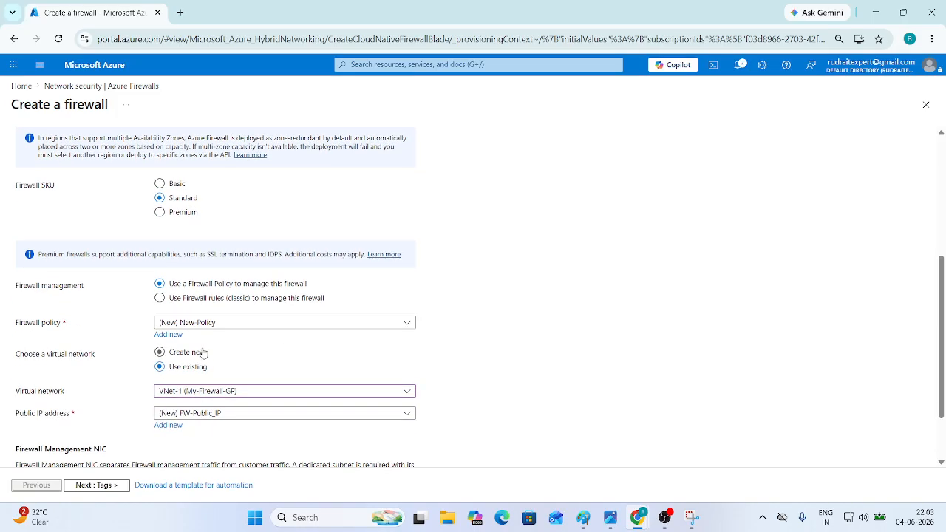
pyautogui.scroll(-2, 204, 353)
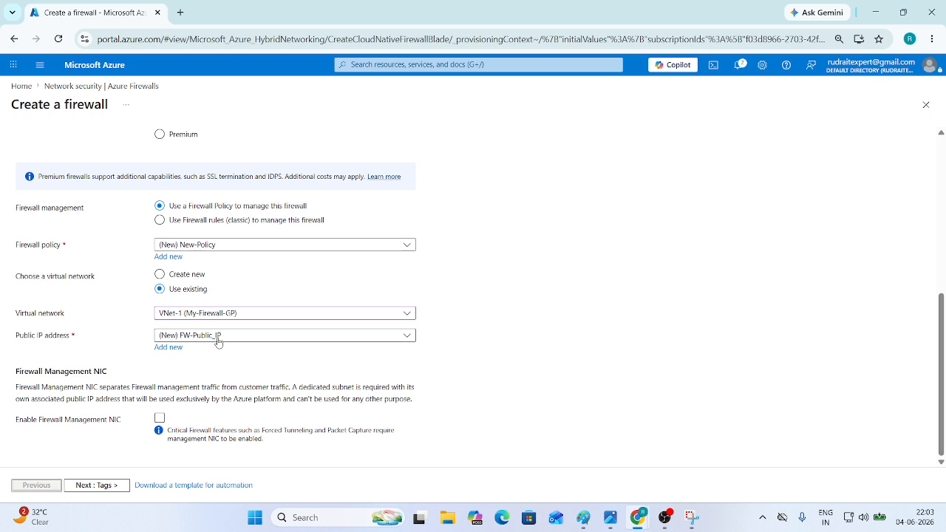
pyautogui.click(218, 339)
pyautogui.click(218, 340)
# - Reselect VNet-1 (My-Firewall-GP), (New) New-Policy and Central India region
pyautogui.click(204, 318)
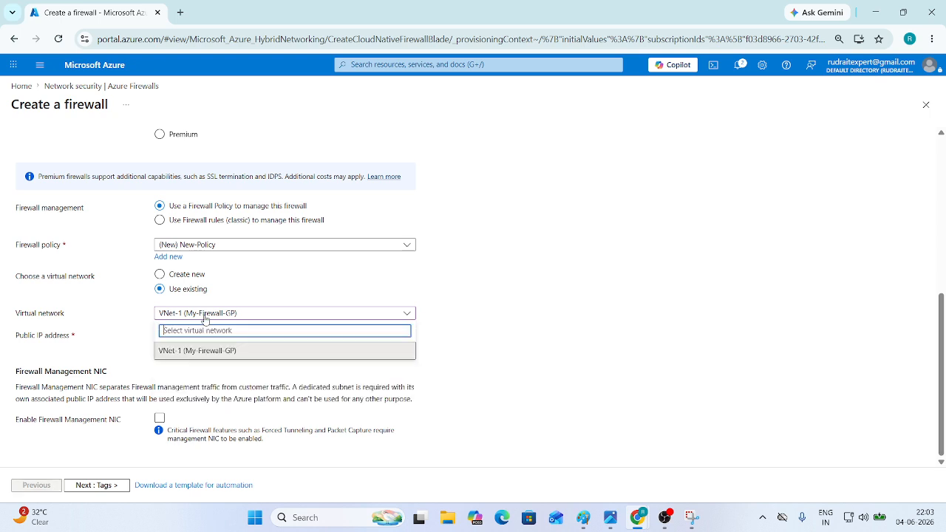
pyautogui.click(206, 353)
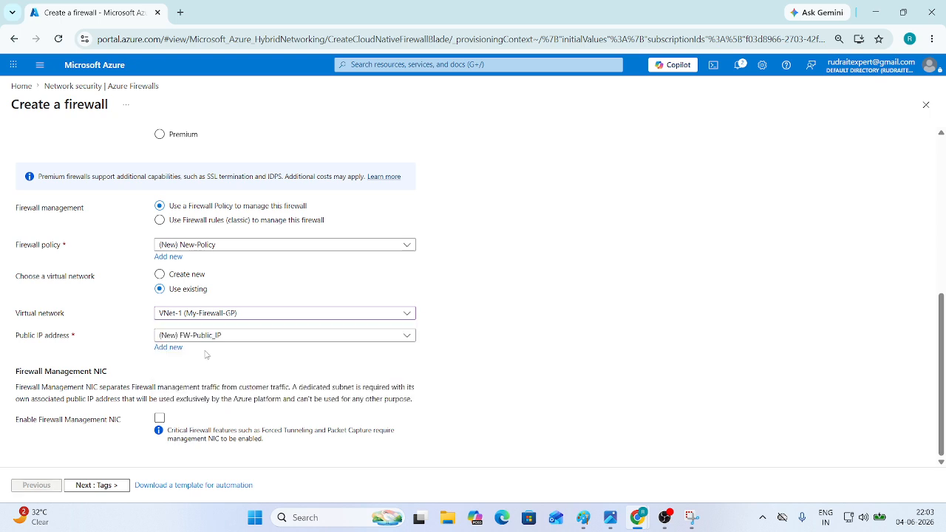
pyautogui.click(192, 248)
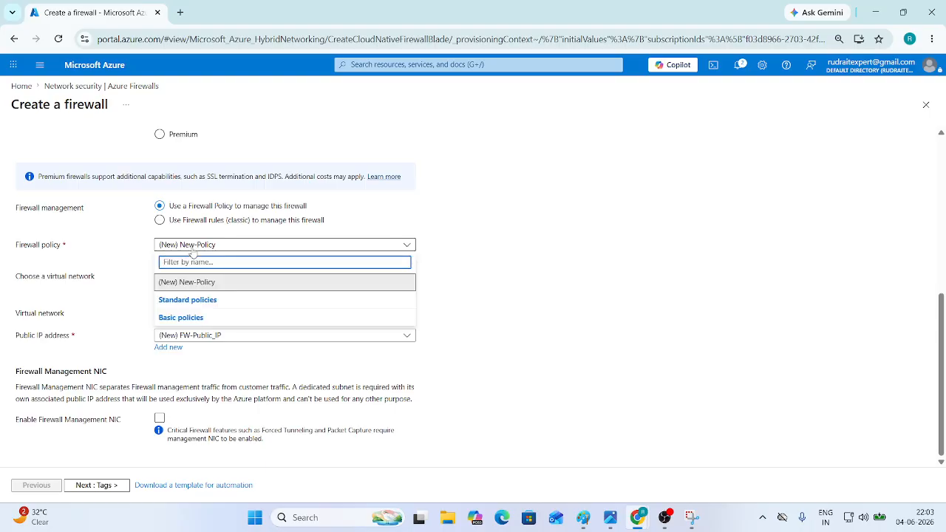
pyautogui.click(194, 282)
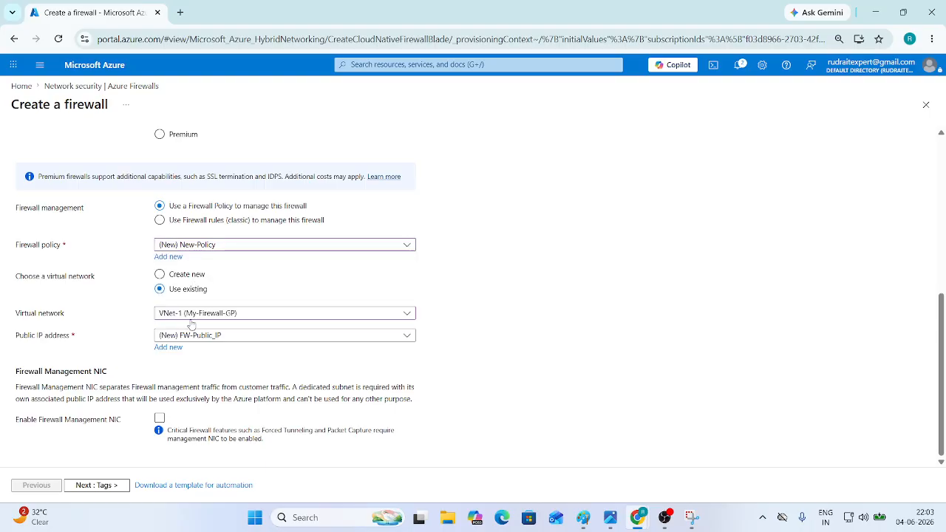
pyautogui.scroll(2, 191, 325)
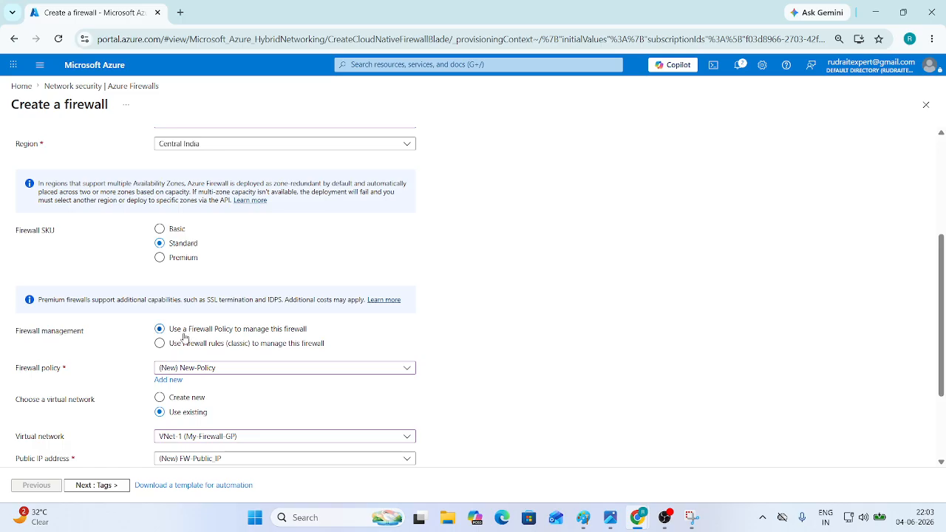
pyautogui.scroll(3, 164, 357)
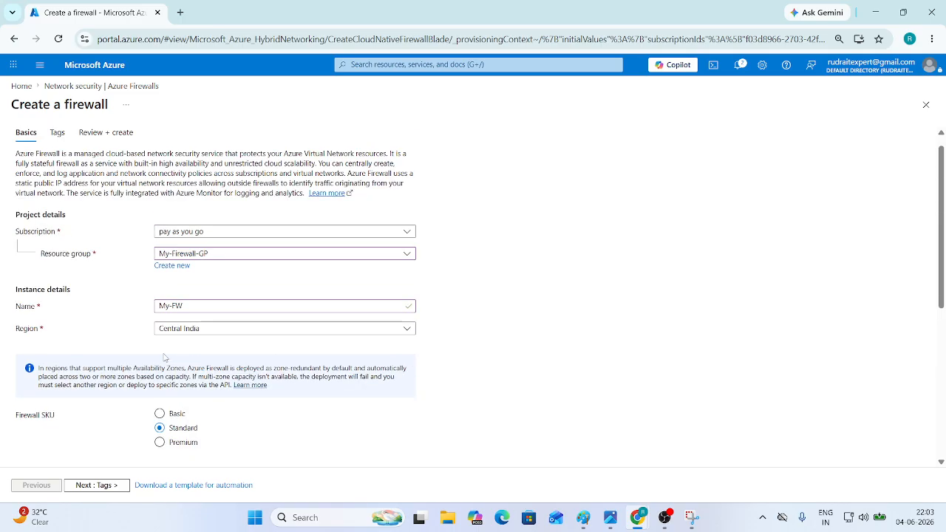
pyautogui.scroll(-1, 174, 351)
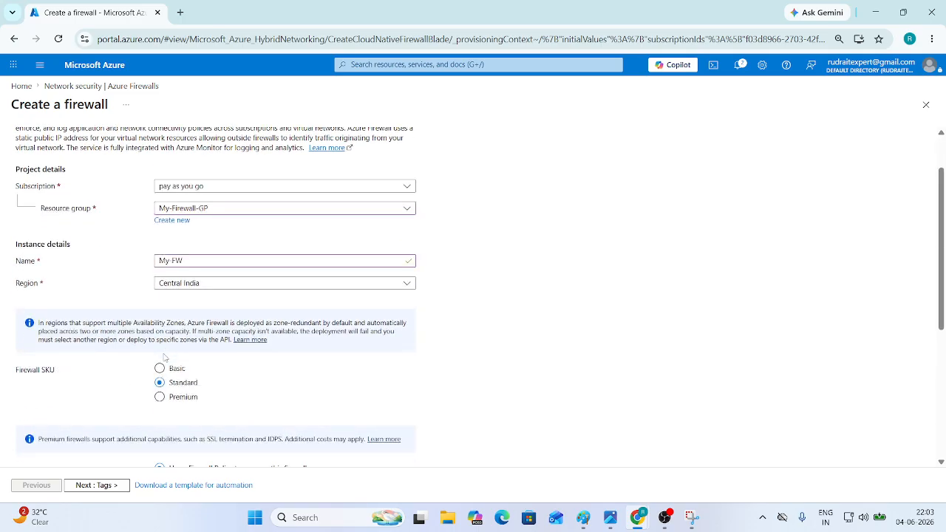
pyautogui.click(198, 285)
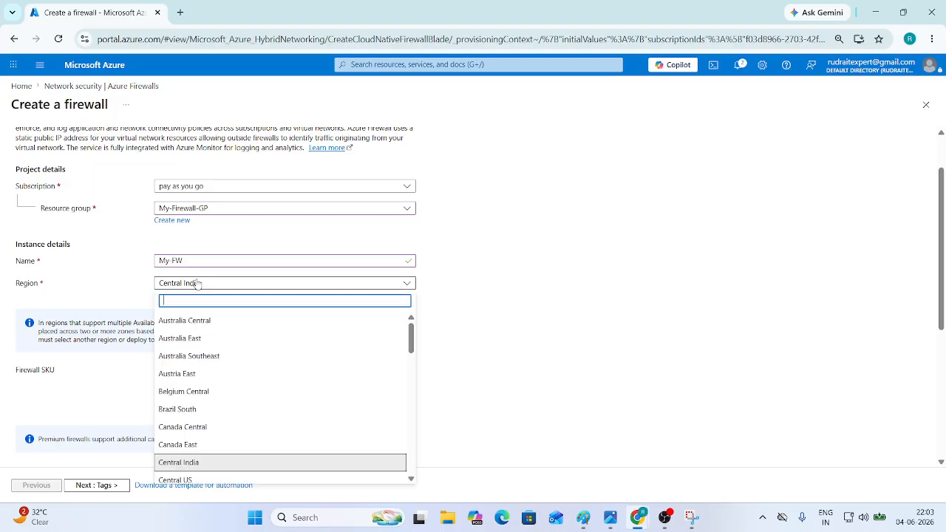
pyautogui.click(197, 284)
# - Open the Microsoft Azure portal home in a new browser tab
pyautogui.rightClick(104, 68)
pyautogui.click(148, 85)
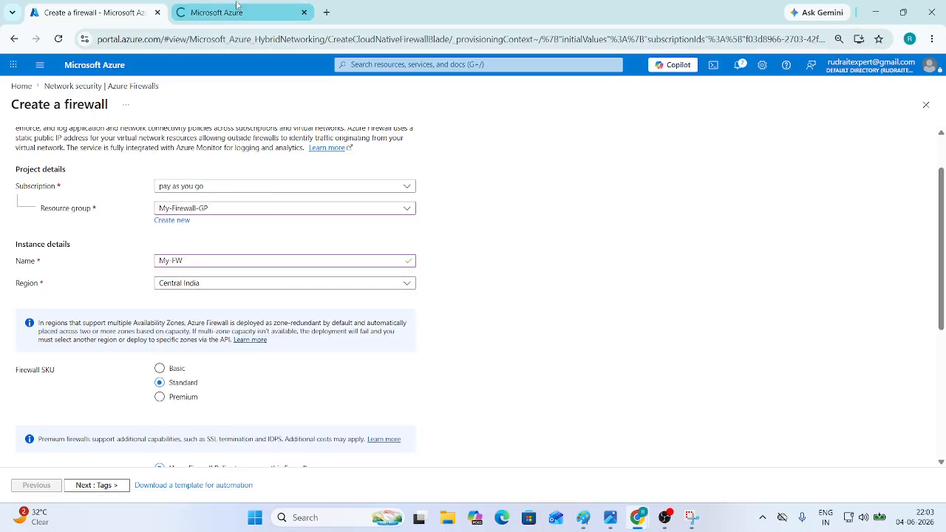
pyautogui.click(237, 9)
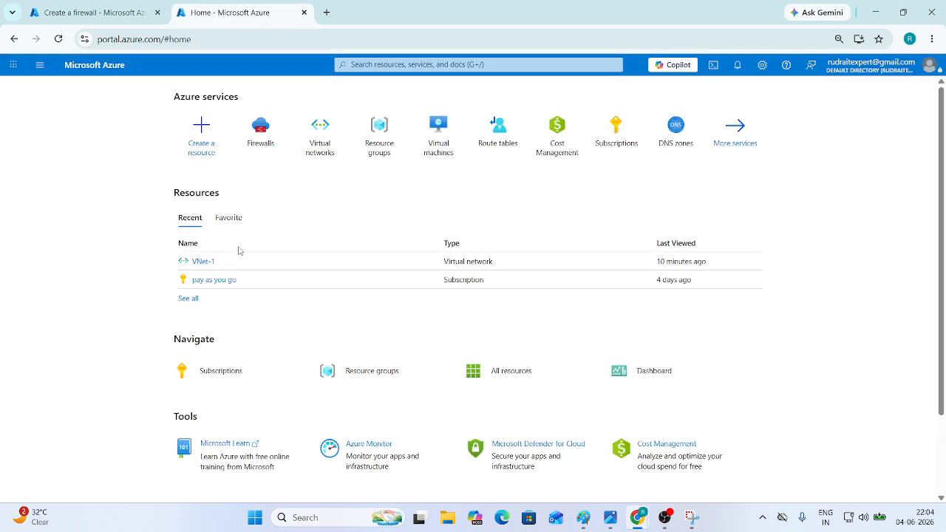
# - In the new tab, browse Virtual networks and view VNet-1's overview
pyautogui.click(319, 152)
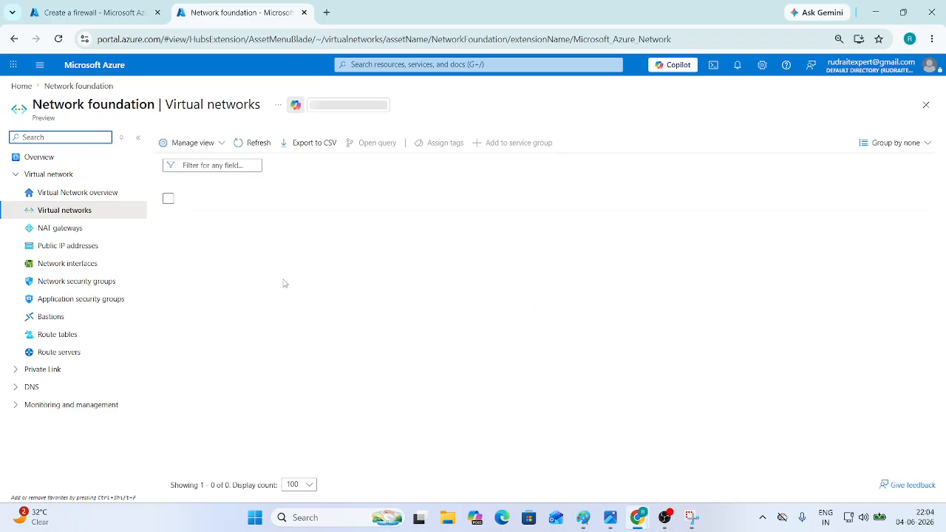
pyautogui.click(210, 220)
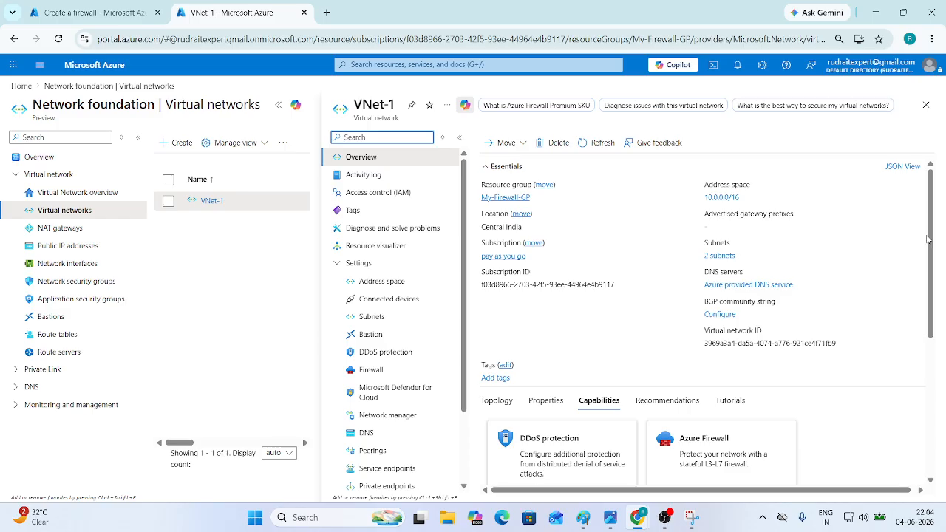
pyautogui.moveTo(930, 240); pyautogui.dragTo(922, 217)
# - Switch back to the Create a firewall tab and advance through Tags to Review + create
pyautogui.click(116, 10)
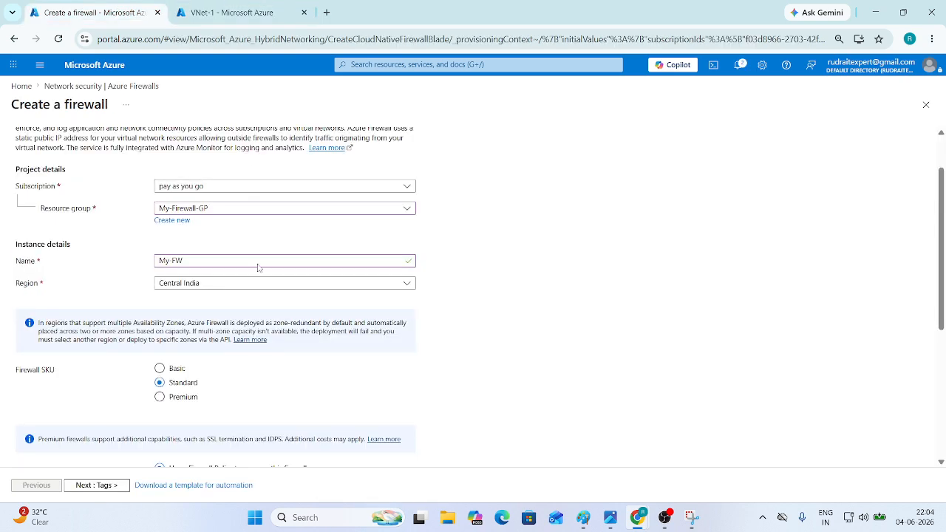
pyautogui.scroll(-3, 189, 366)
pyautogui.scroll(-3, 192, 404)
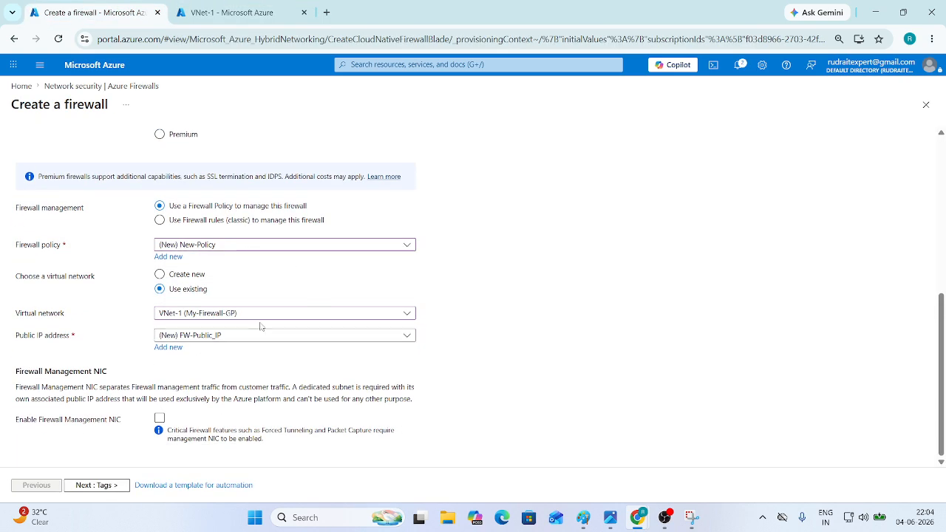
pyautogui.scroll(6, 333, 269)
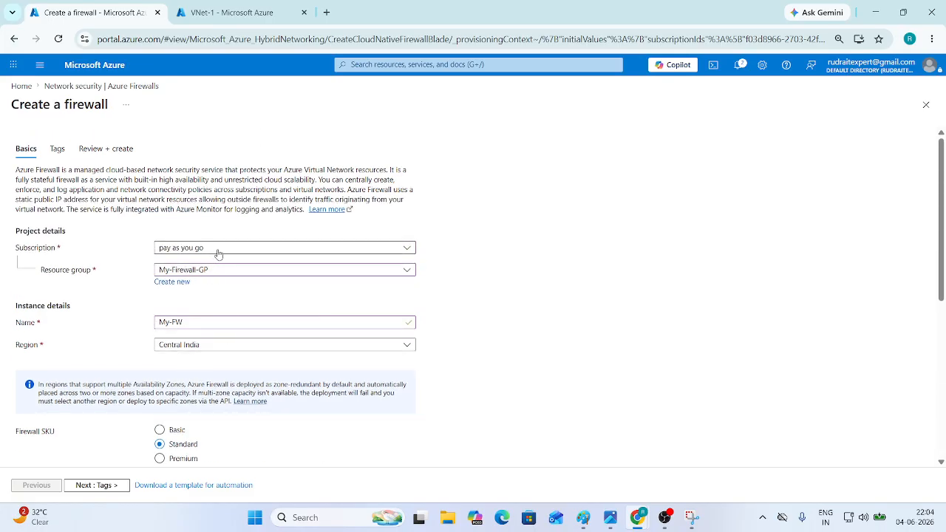
pyautogui.click(127, 488)
pyautogui.click(96, 488)
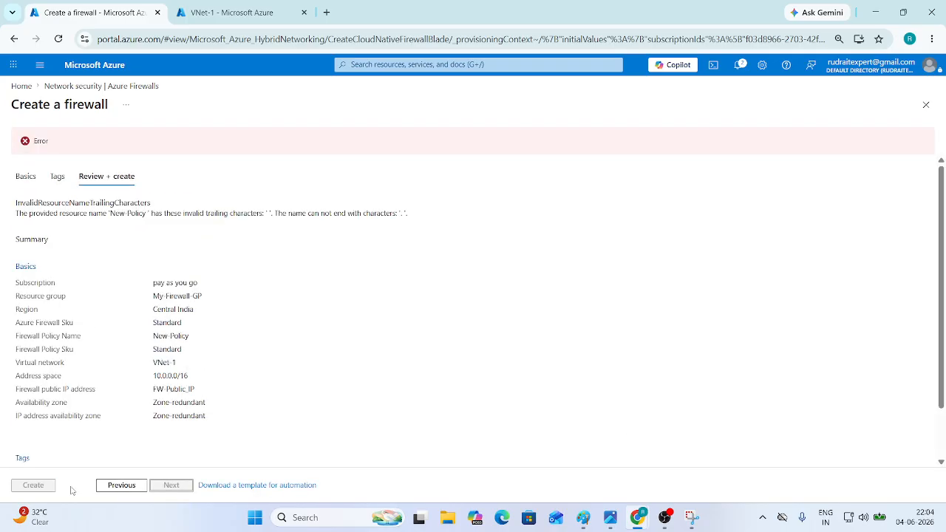
# - Check the policy-name error, then step back through Tags to Basics
pyautogui.scroll(-2, 42, 461)
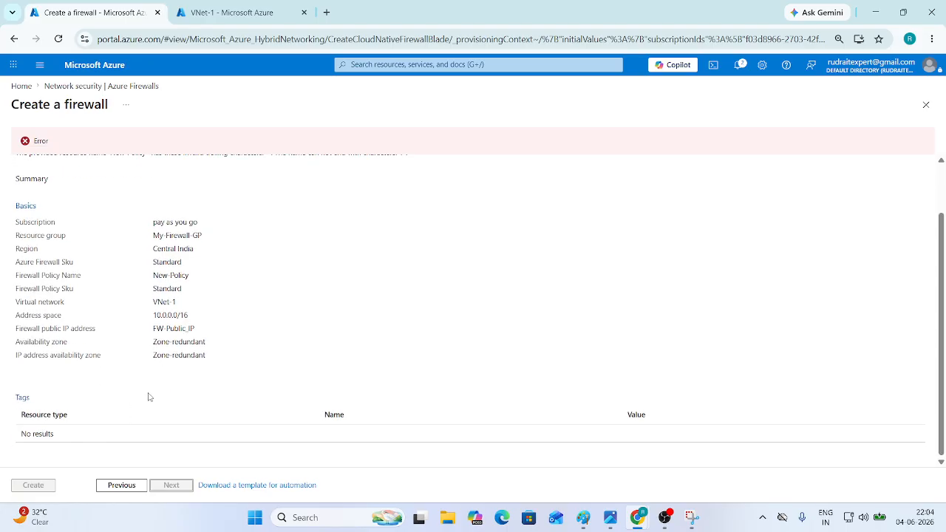
pyautogui.click(124, 490)
pyautogui.click(38, 490)
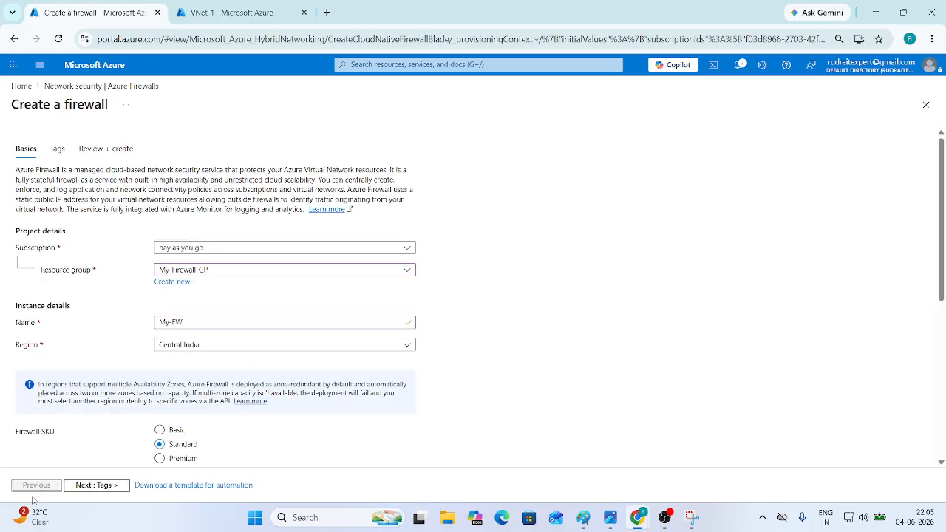
# - Reload the form and choose resource group My-Firewall-GP
pyautogui.click(58, 38)
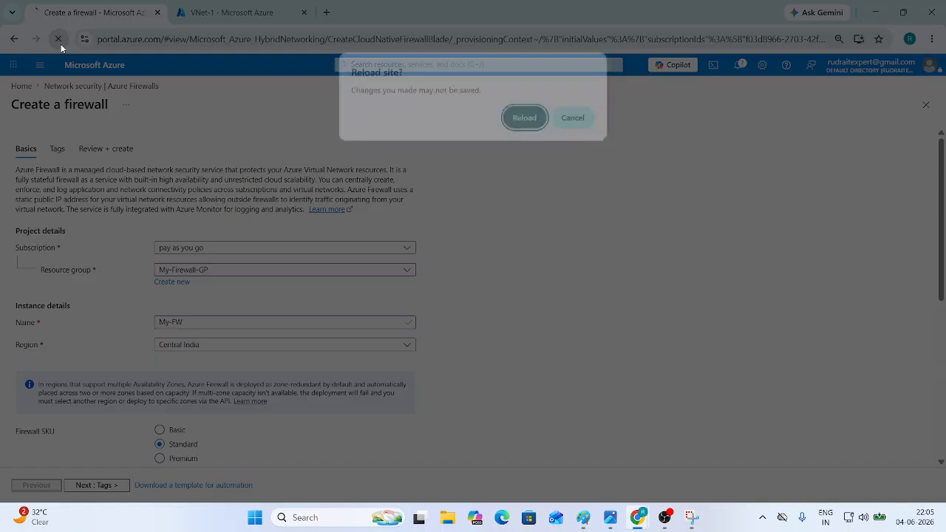
pyautogui.click(526, 118)
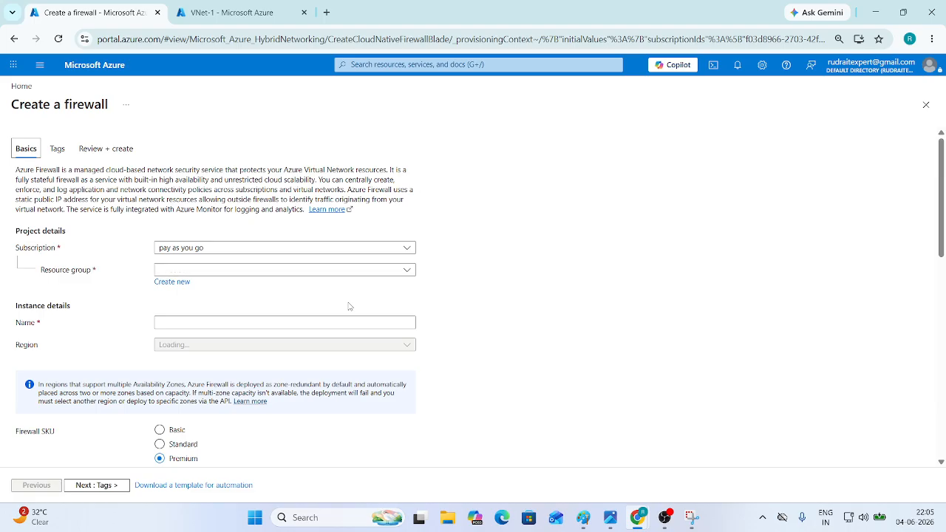
pyautogui.click(215, 270)
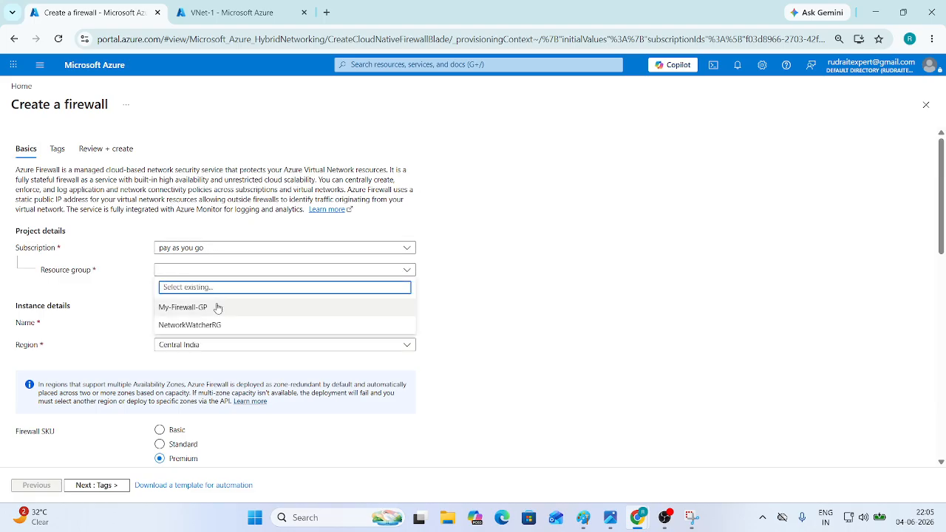
pyautogui.click(216, 307)
# - Name the firewall My-Firewall and select the Standard firewall SKU
pyautogui.click(181, 323)
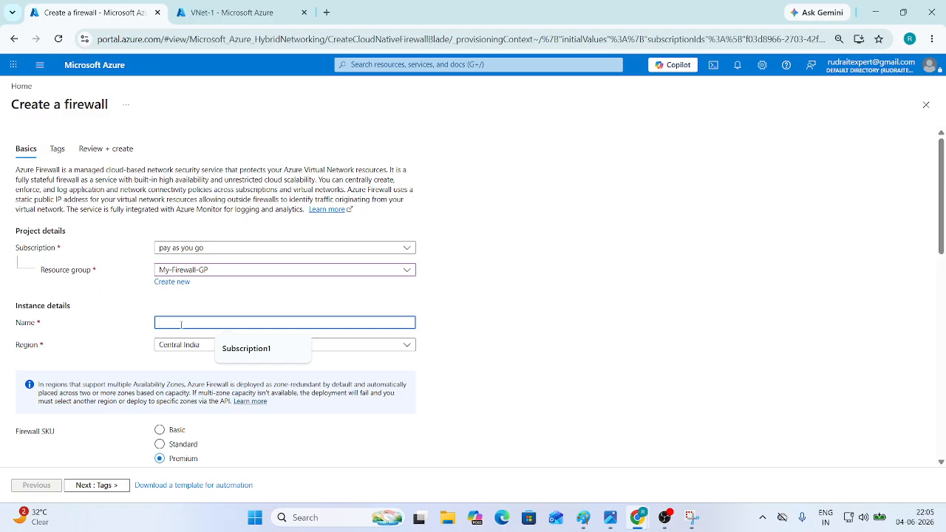
pyautogui.write('My')
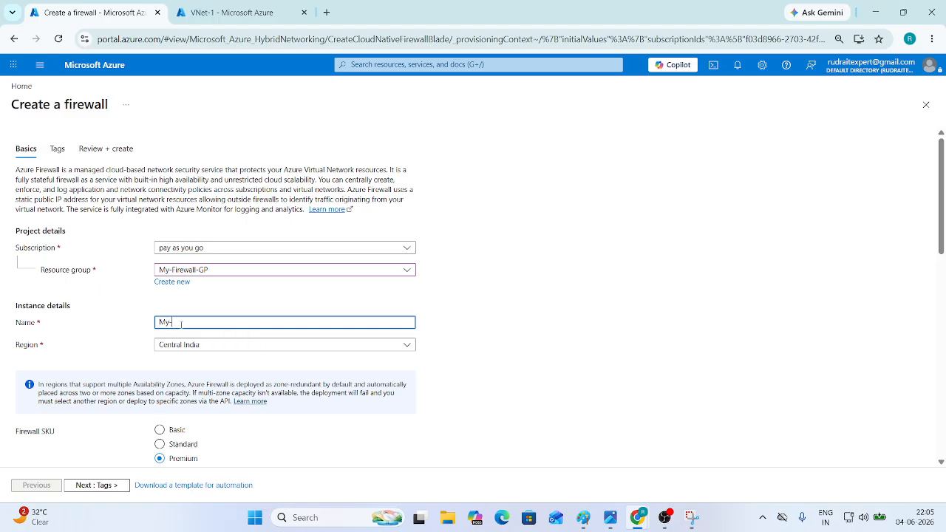
pyautogui.write('-Firew')
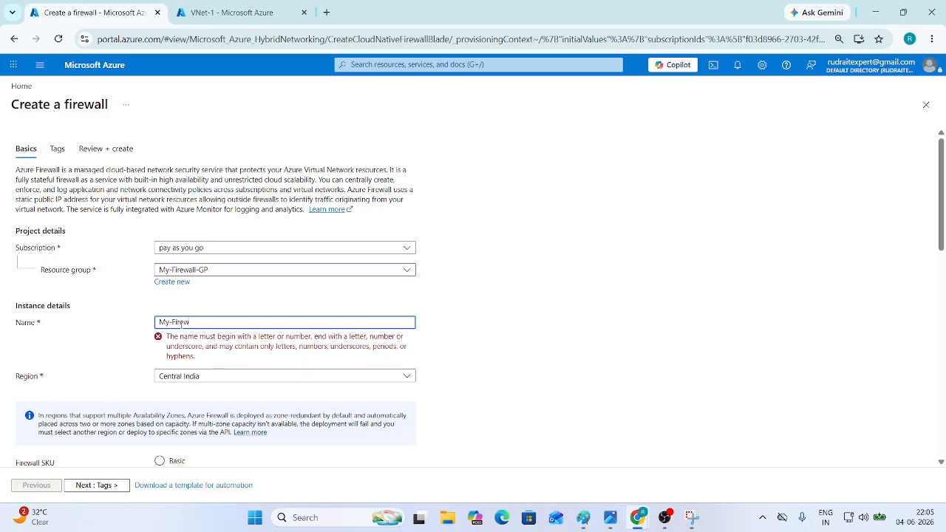
pyautogui.scroll(-1, 221, 318)
pyautogui.click(160, 320)
pyautogui.scroll(-1, 190, 344)
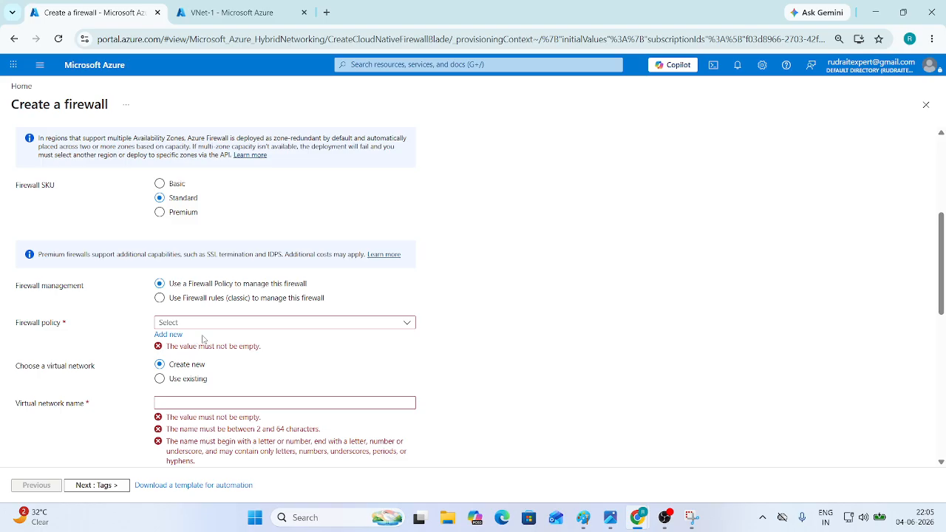
# - Create a new firewall policy named New-Policy
pyautogui.click(163, 323)
pyautogui.click(140, 327)
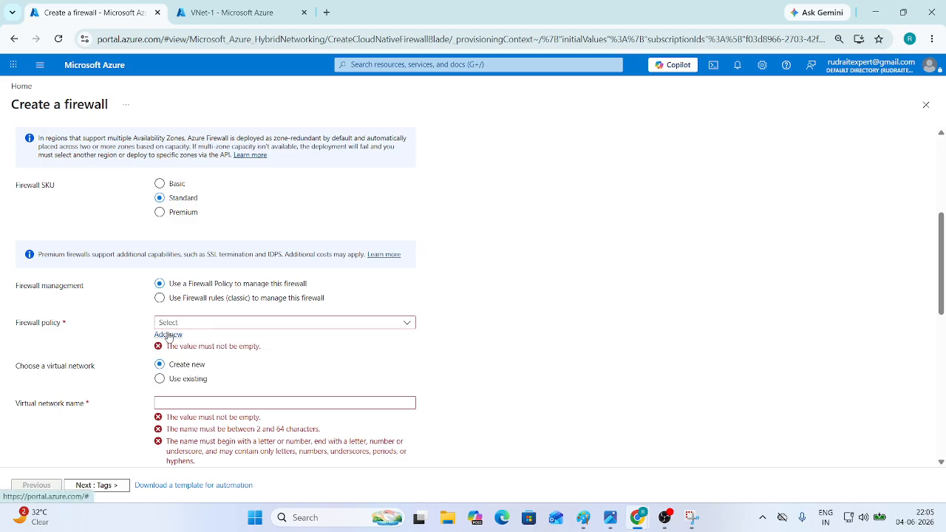
pyautogui.click(168, 334)
pyautogui.write('M')
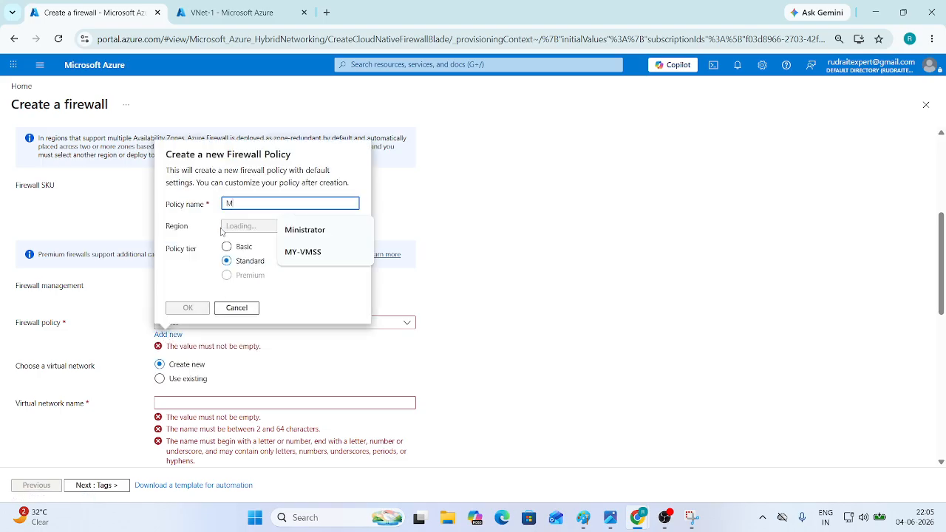
pyautogui.press('BackSpace')
pyautogui.write('N')
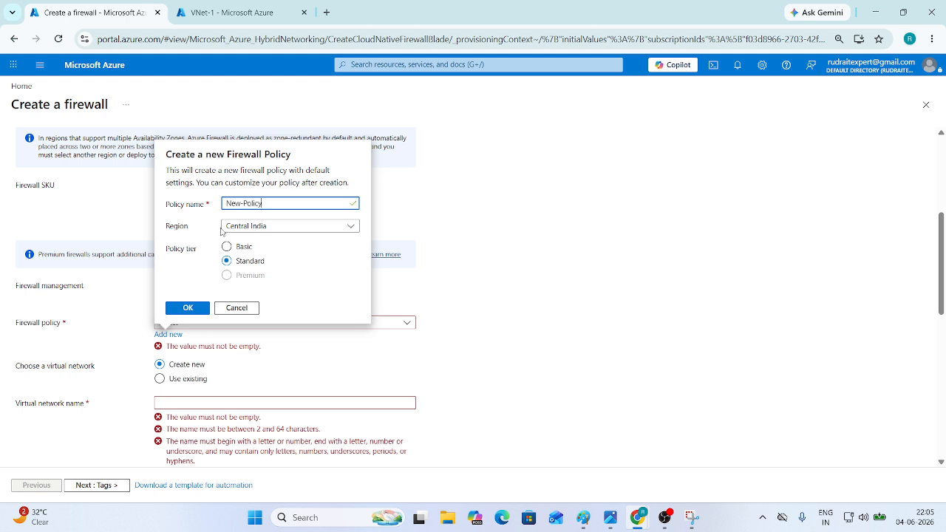
pyautogui.write('ew-Policy')
pyautogui.click(189, 307)
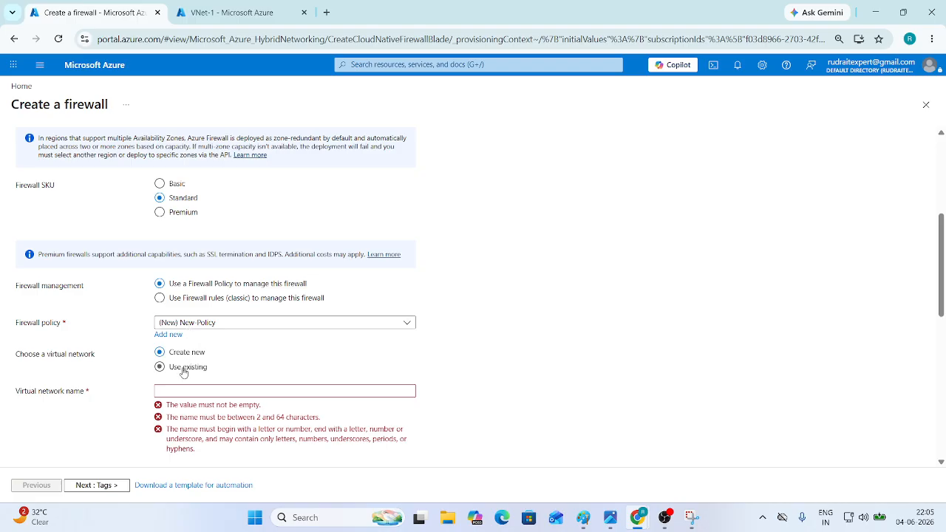
# - Use existing virtual network VNet-1 and disable the Firewall Management NIC
pyautogui.click(160, 369)
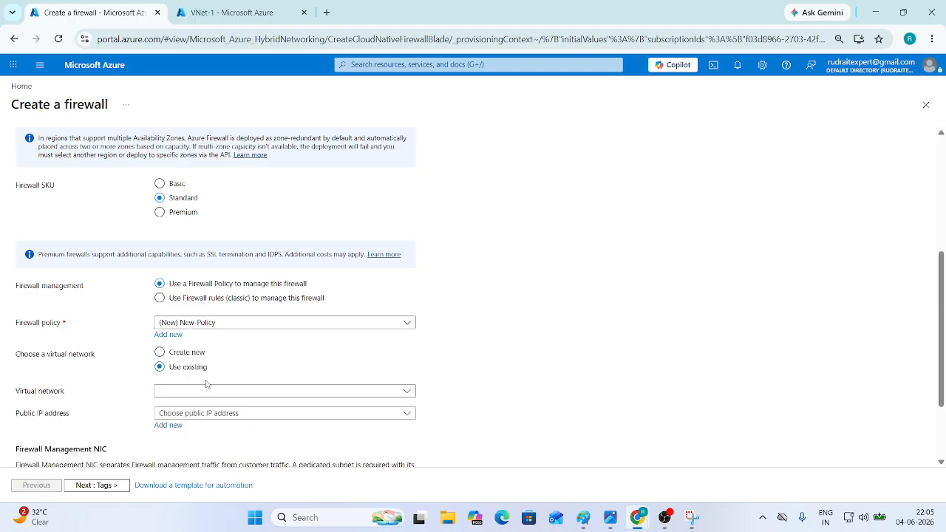
pyautogui.scroll(-1, 207, 384)
pyautogui.click(207, 288)
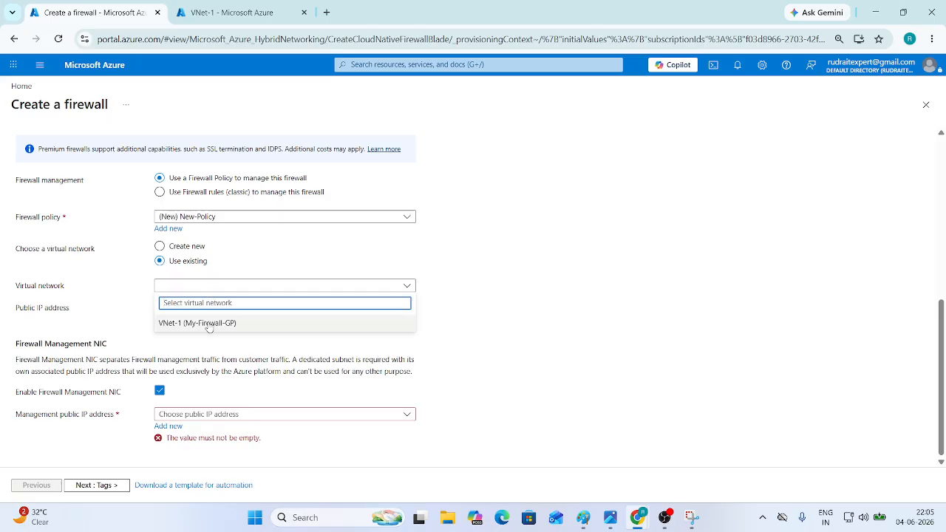
pyautogui.click(209, 326)
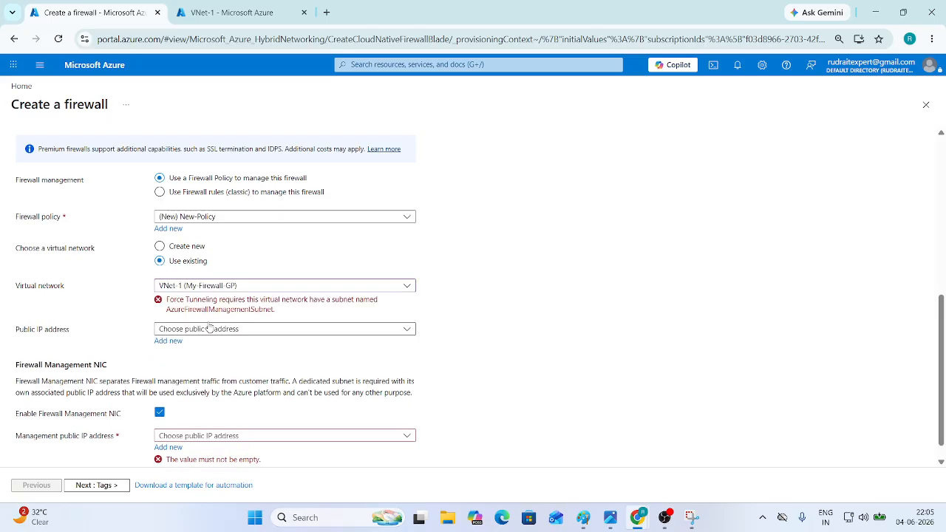
pyautogui.click(159, 413)
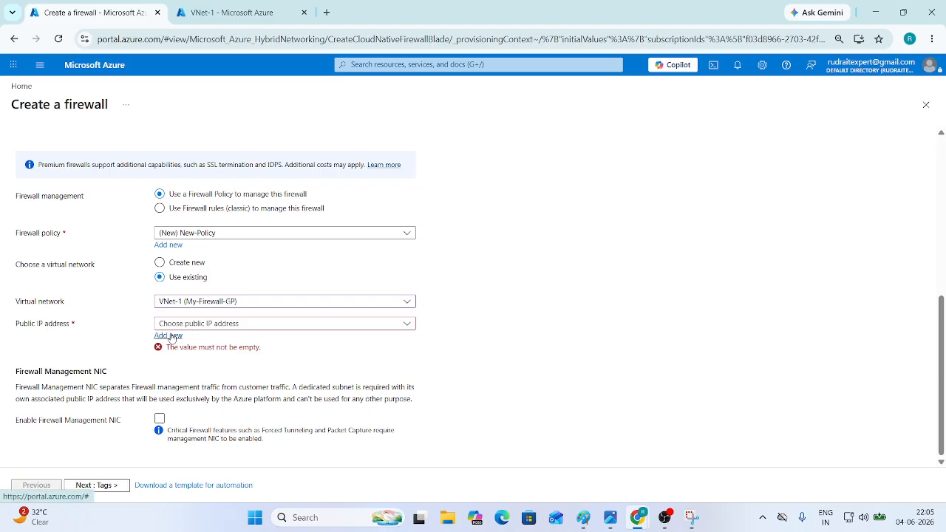
# - Add a new public IP address named FW-IP
pyautogui.click(181, 335)
pyautogui.write('Fw')
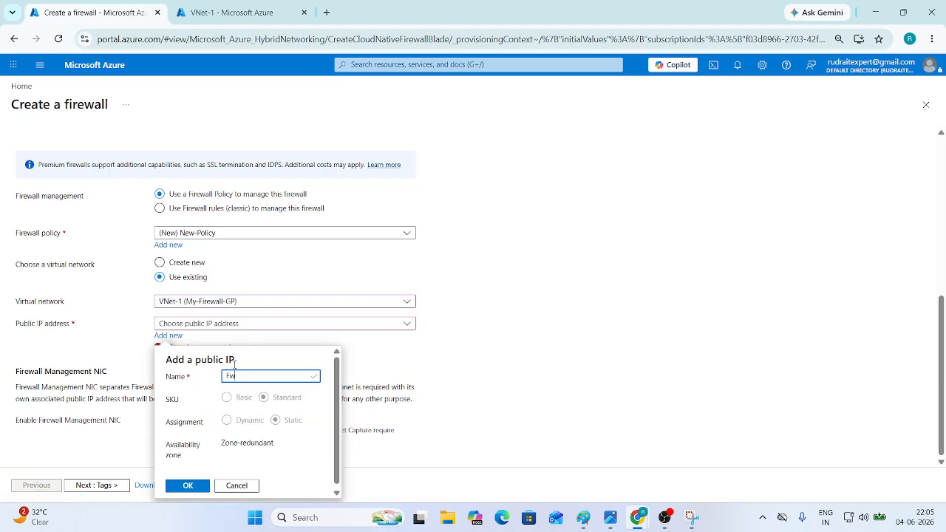
pyautogui.write('W-IP')
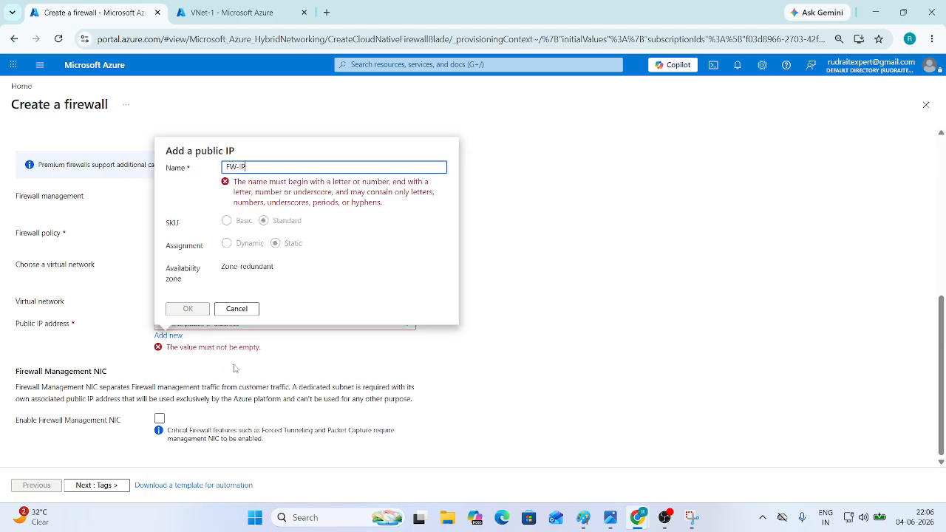
pyautogui.click(187, 486)
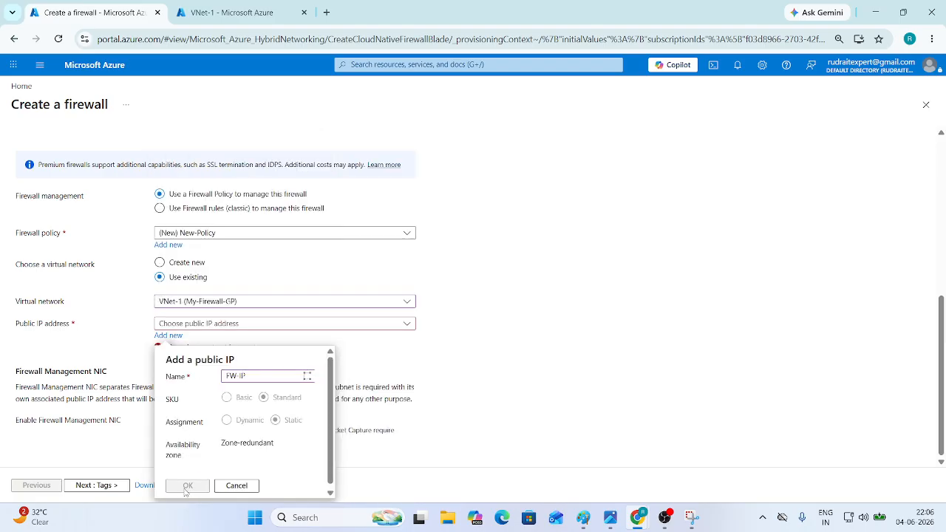
# - Pass Review + create validation and submit the firewall with New-Policy, VNet-1 and FW-IP
pyautogui.click(109, 486)
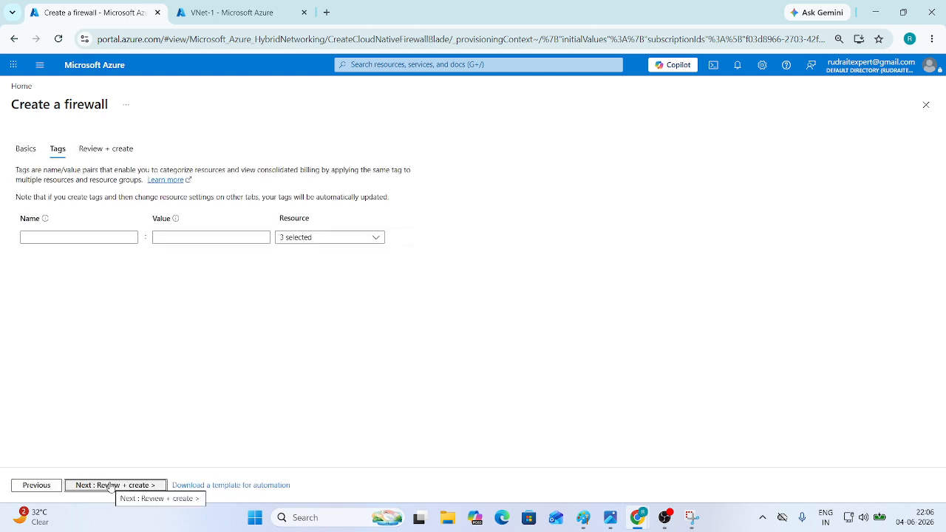
pyautogui.click(103, 485)
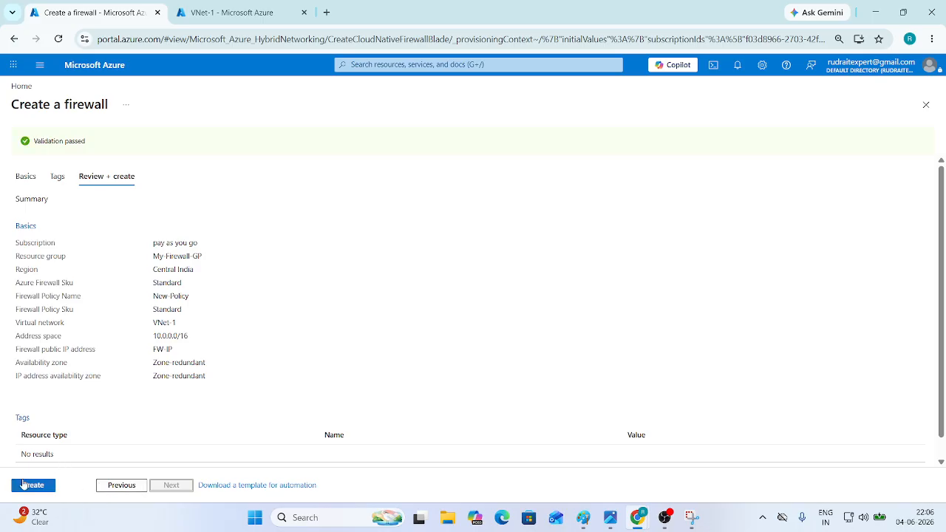
pyautogui.click(22, 484)
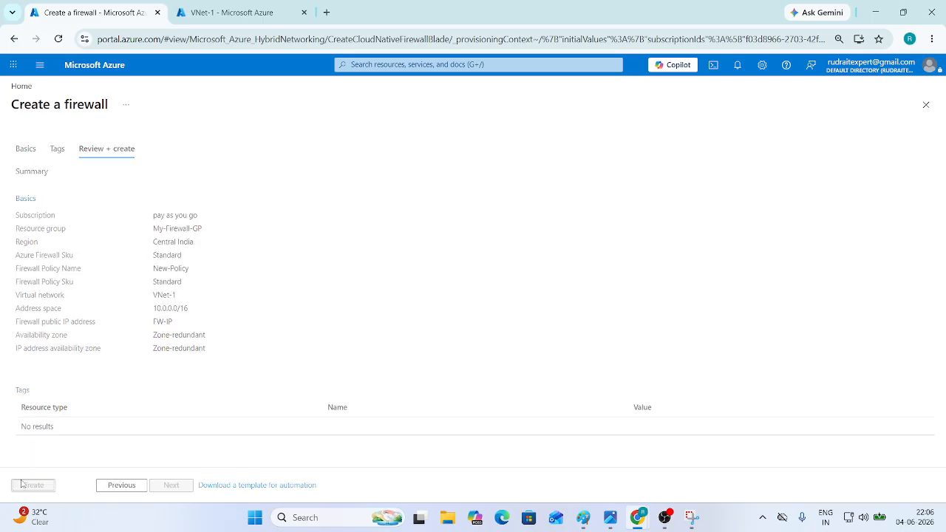
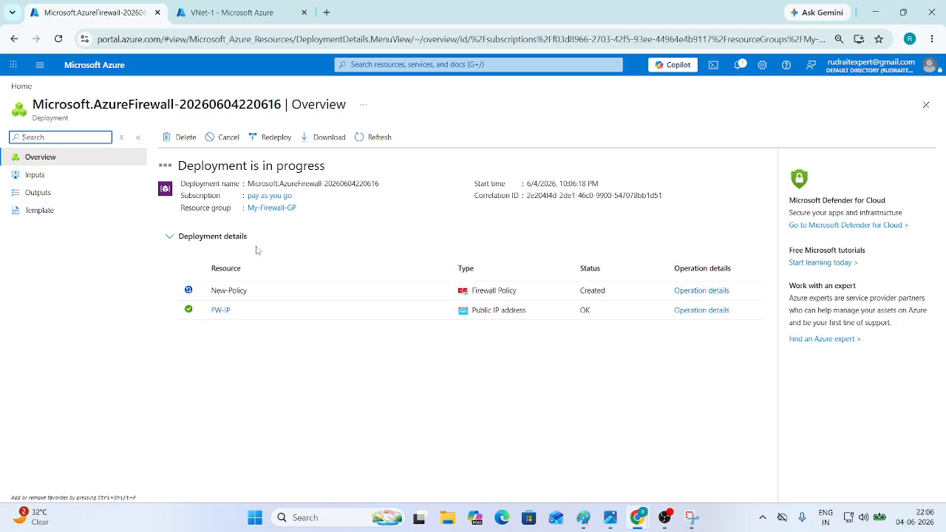
# - Check the firewall deployment notifications, go to the portal Home page, and switch to Paint
pyautogui.click(737, 64)
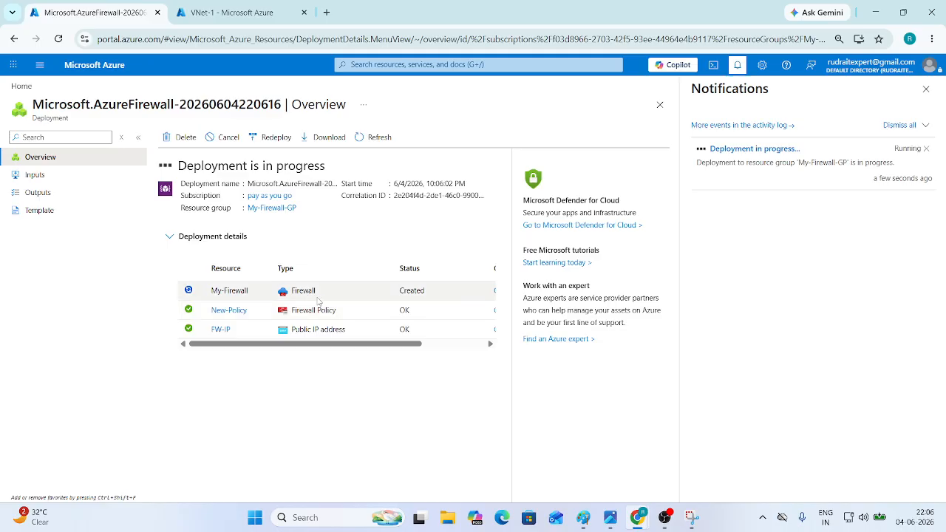
pyautogui.click(95, 65)
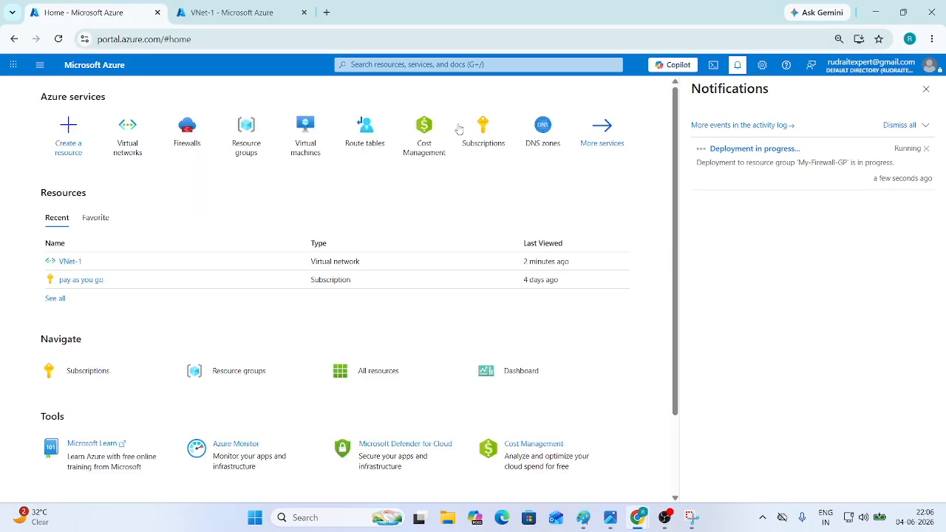
pyautogui.click(925, 89)
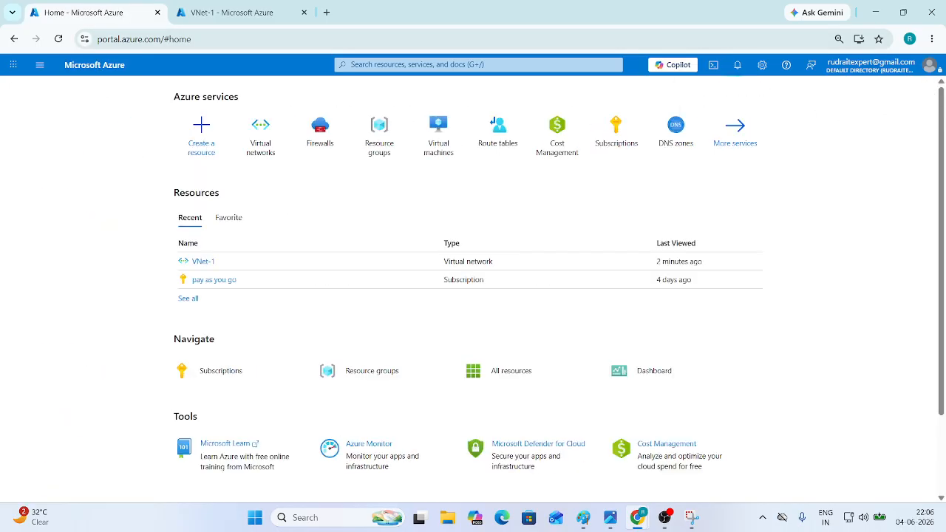
pyautogui.hotkey('alt', 'Tab')
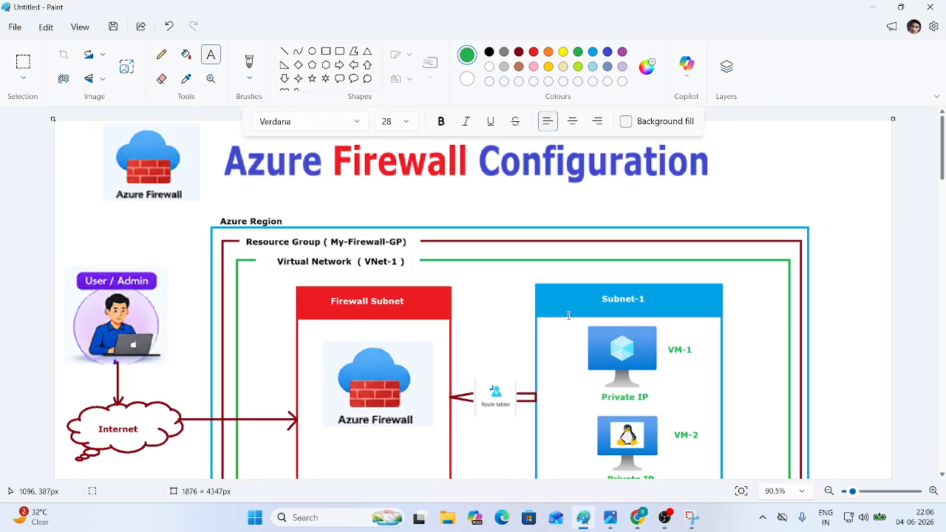
# - Review the Paint diagram of Azure Firewall, route tables and Subnet-1 with VM-1 and VM-2
pyautogui.scroll(-3, 631, 306)
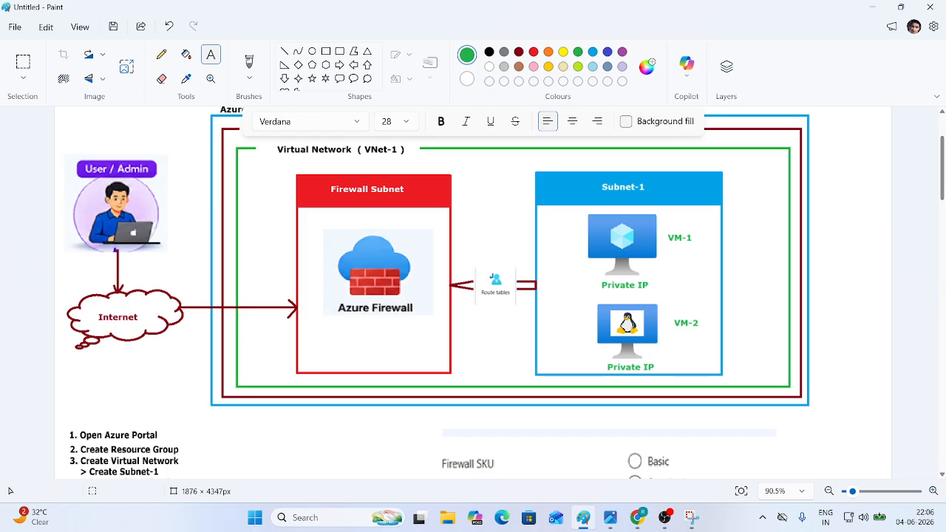
pyautogui.hotkey('alt', 'Tab')
# - Start creating a single virtual machine in the My-Firewall-GP resource group
pyautogui.click(430, 141)
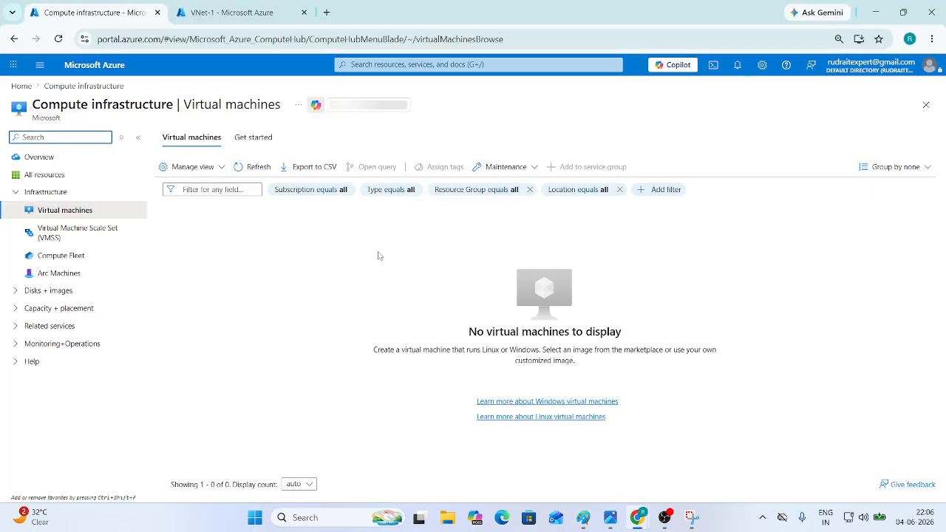
pyautogui.click(547, 380)
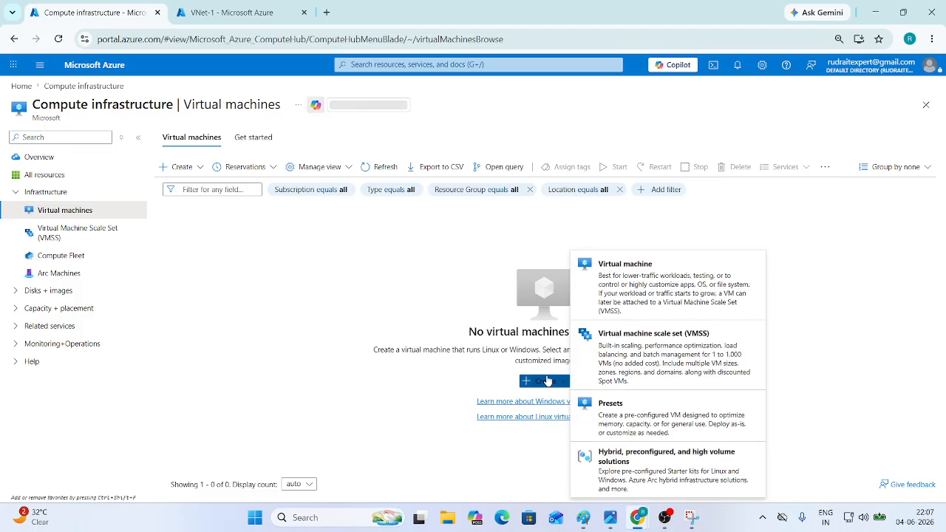
pyautogui.click(647, 291)
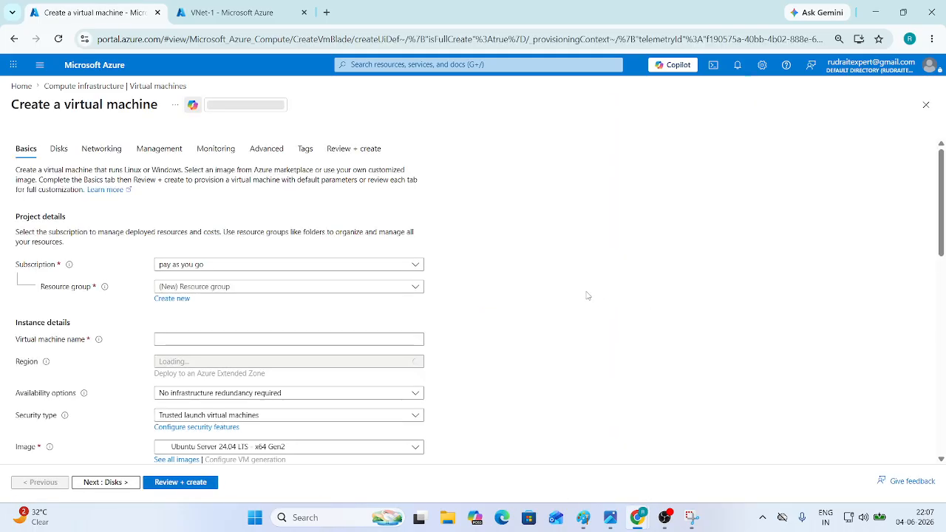
pyautogui.click(210, 290)
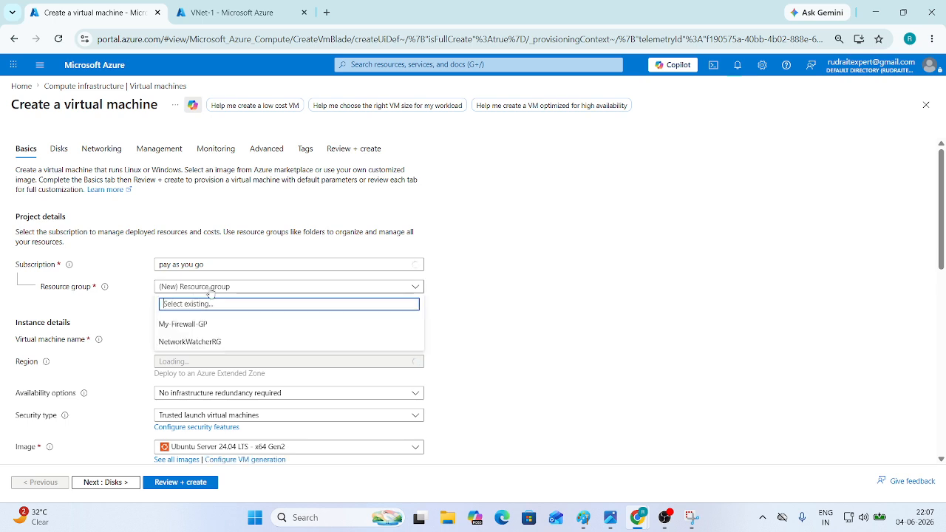
pyautogui.click(201, 325)
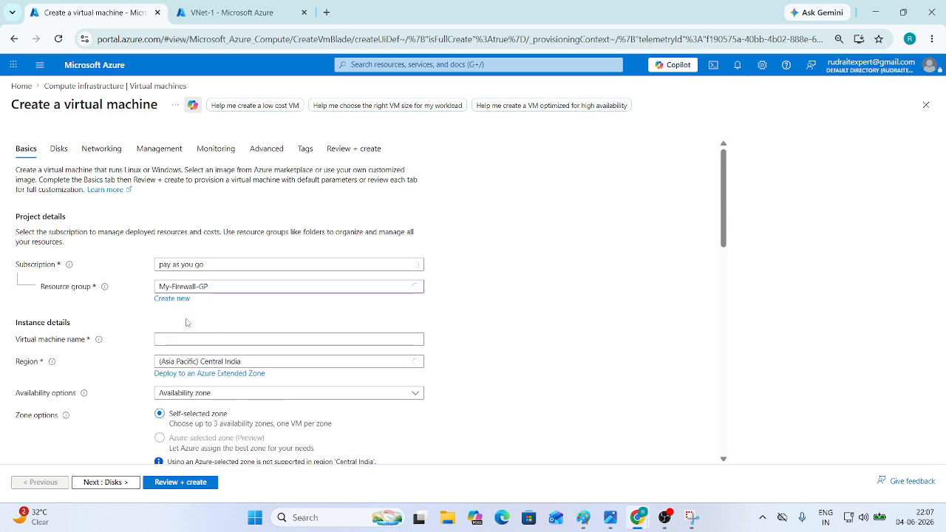
# - Name the VM VM-1 with no infrastructure redundancy and Standard security type
pyautogui.scroll(-2, 186, 322)
pyautogui.scroll(-1, 186, 322)
pyautogui.scroll(2, 182, 211)
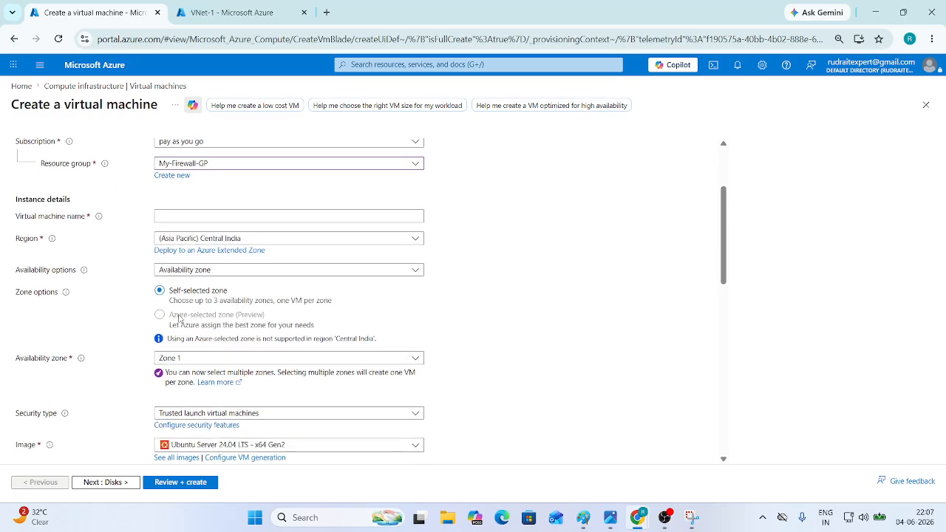
pyautogui.click(181, 213)
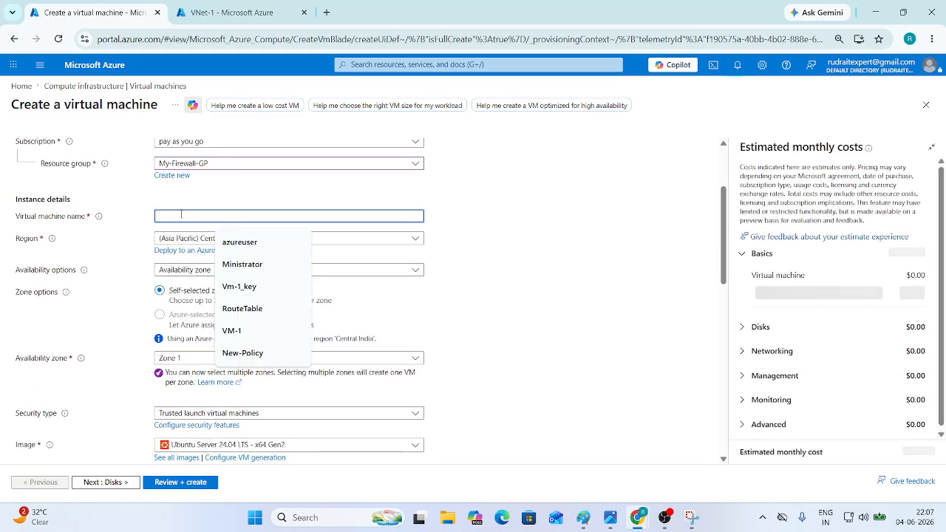
pyautogui.click(229, 330)
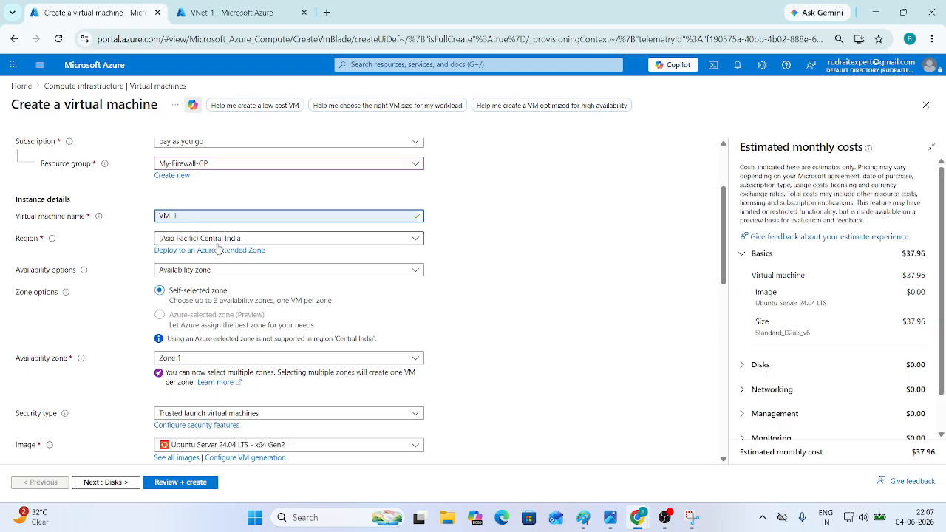
pyautogui.click(219, 270)
pyautogui.click(220, 284)
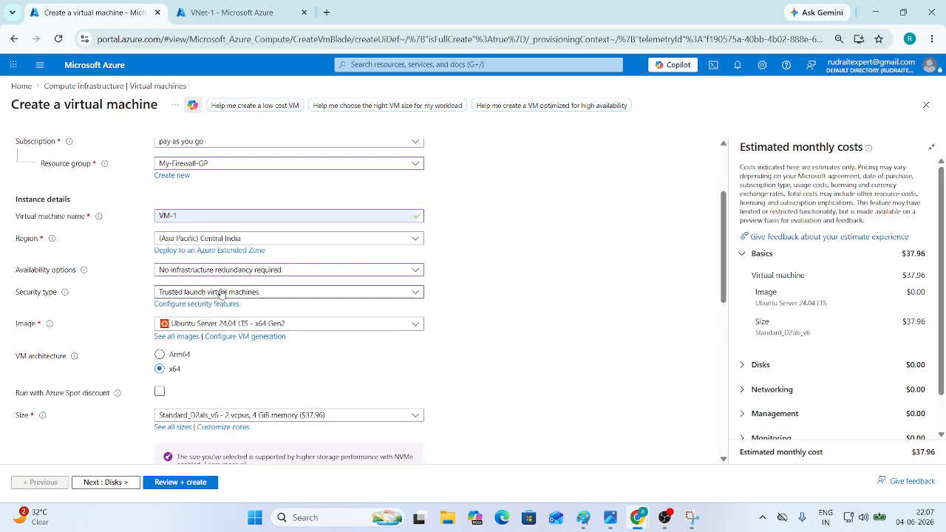
pyautogui.click(220, 292)
pyautogui.click(214, 309)
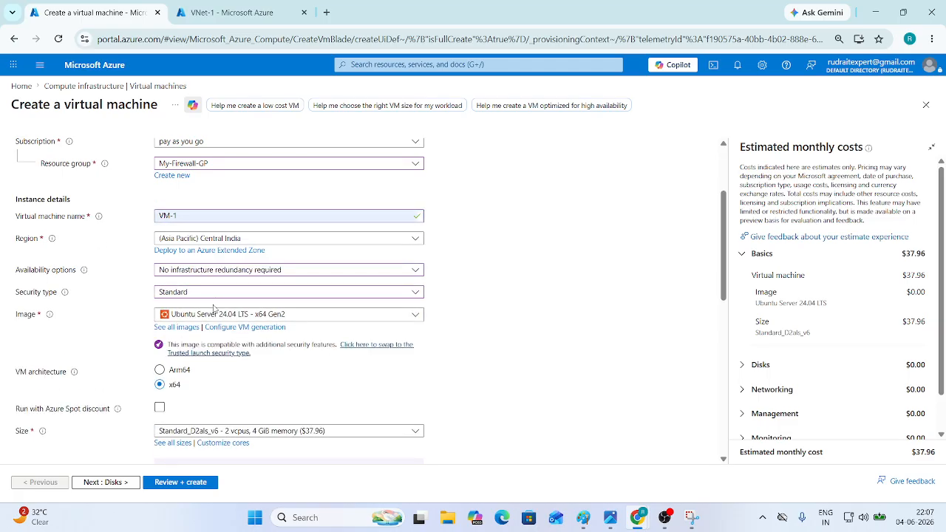
# - Choose the Windows 10 Enterprise 22H2 image for VM-1
pyautogui.click(220, 317)
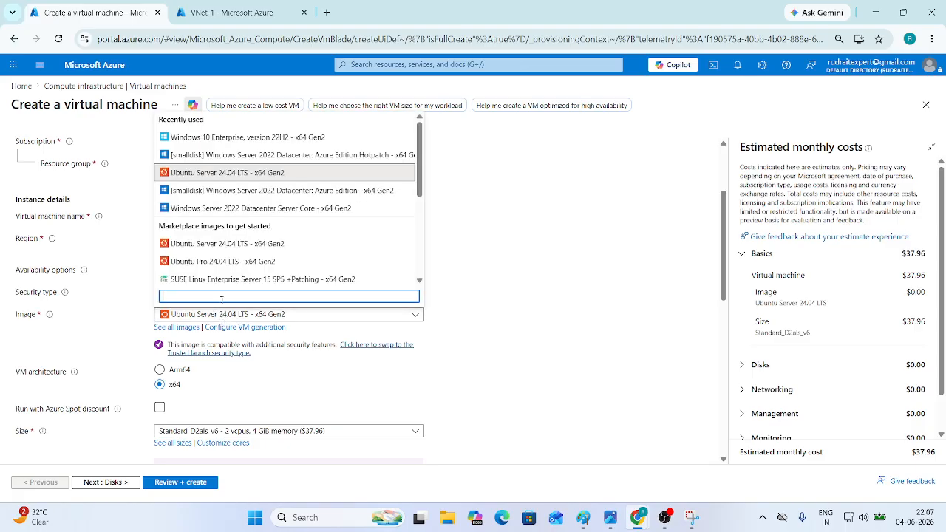
pyautogui.click(231, 139)
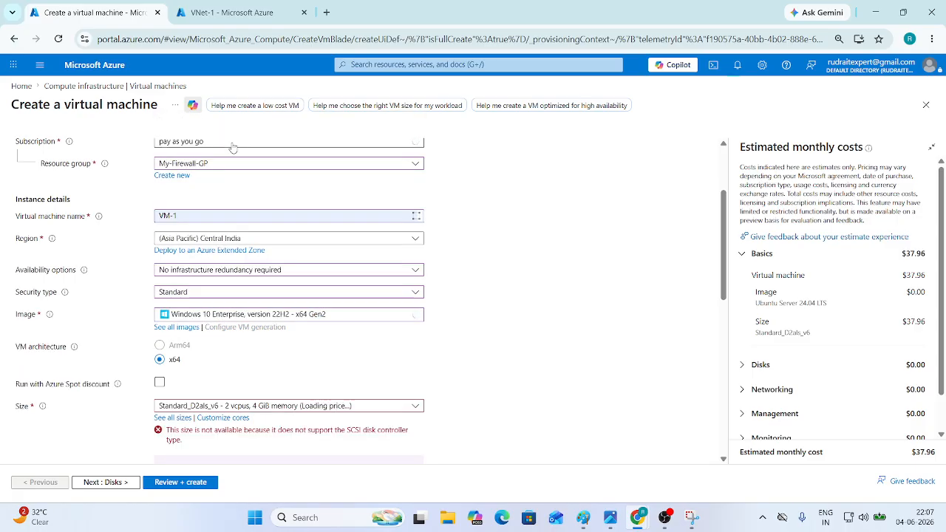
pyautogui.scroll(-1, 187, 401)
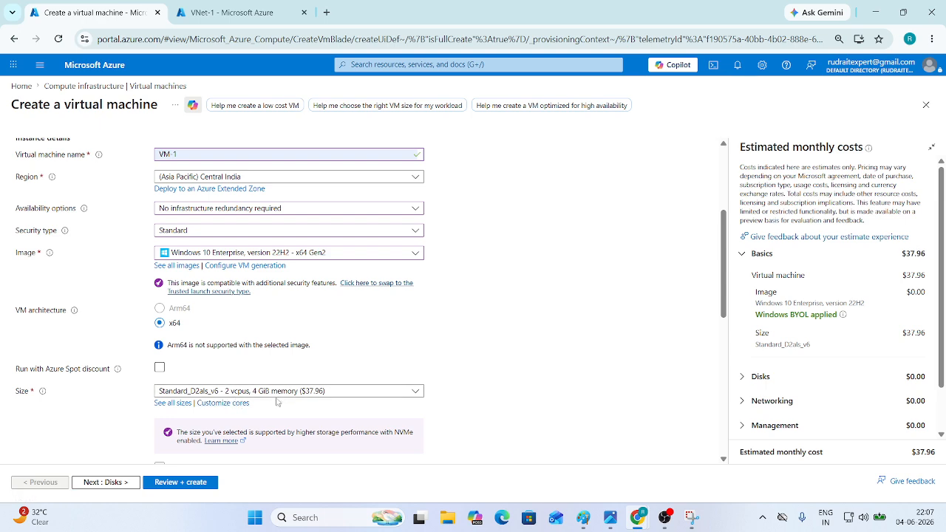
pyautogui.scroll(-3, 277, 403)
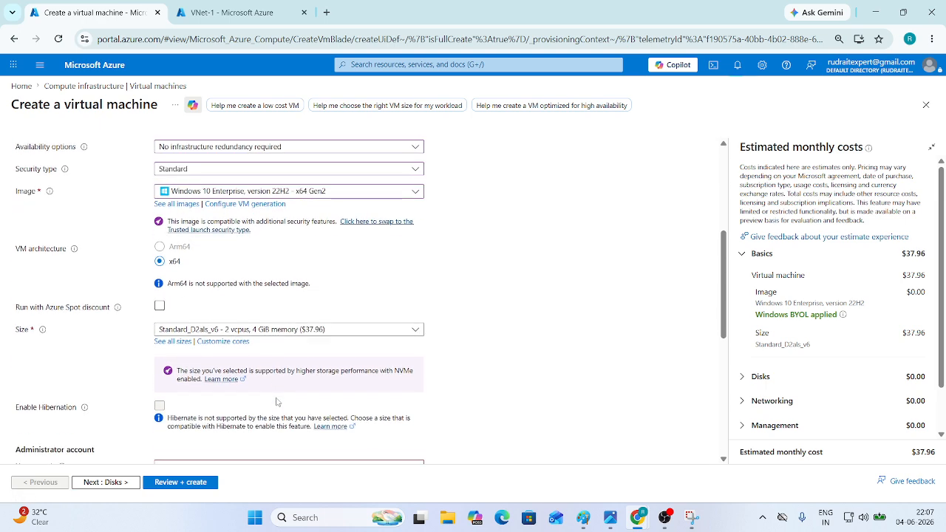
# - Enter the administrator username and password, and confirm the password
pyautogui.click(225, 344)
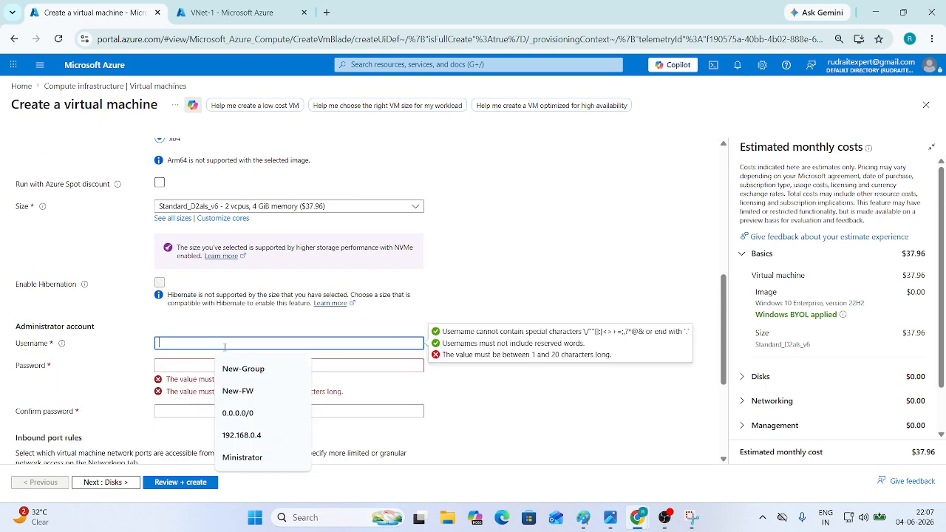
pyautogui.write('Administrator1')
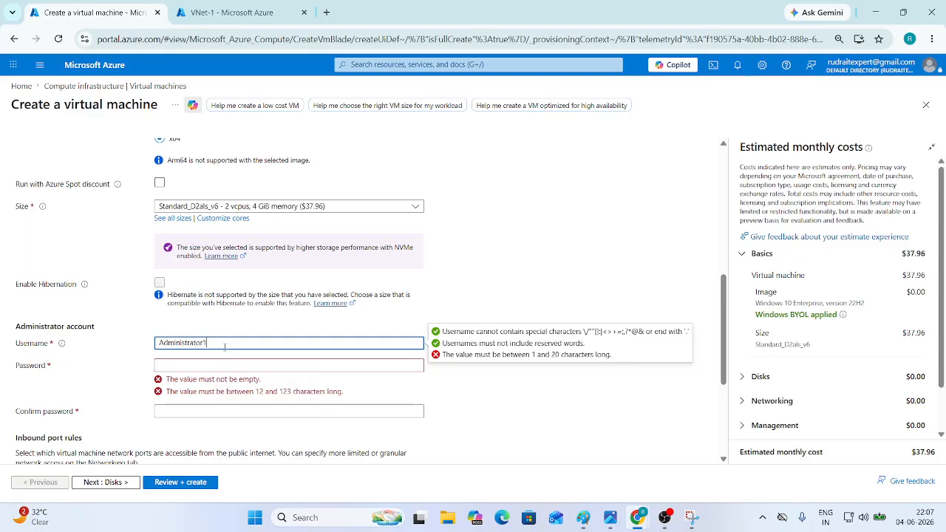
pyautogui.click(202, 366)
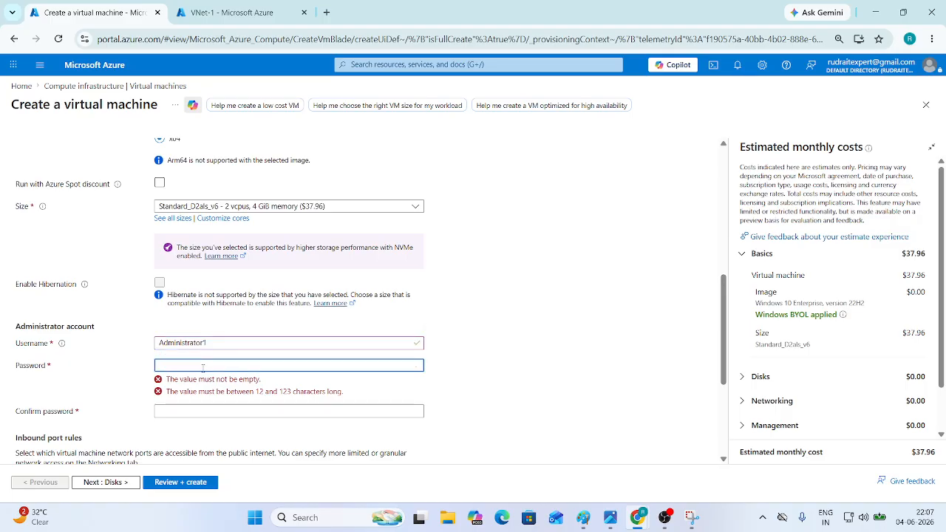
pyautogui.write('Ad•••••••••••')
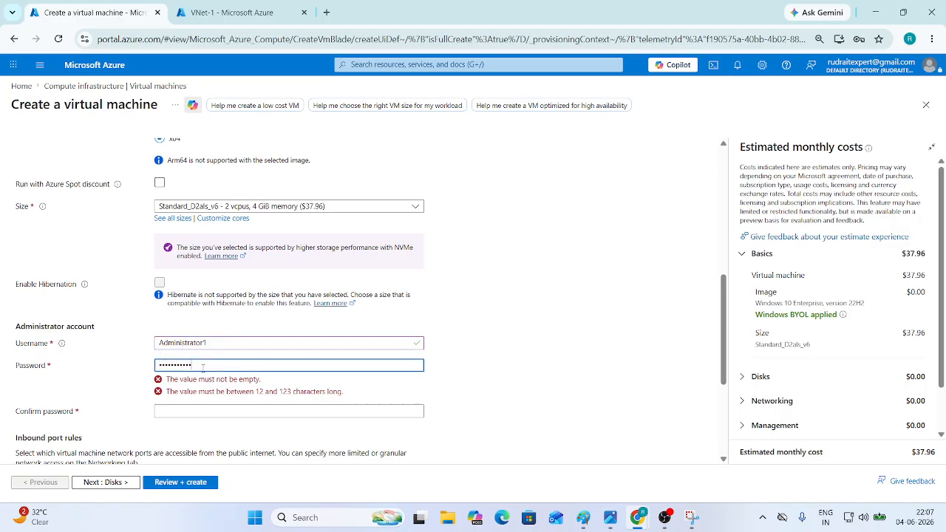
pyautogui.click(201, 386)
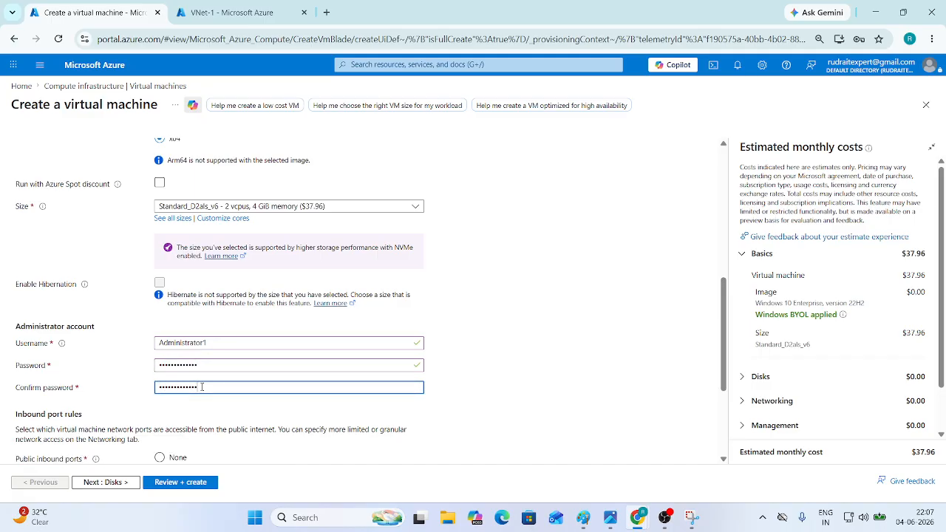
pyautogui.scroll(-2, 202, 387)
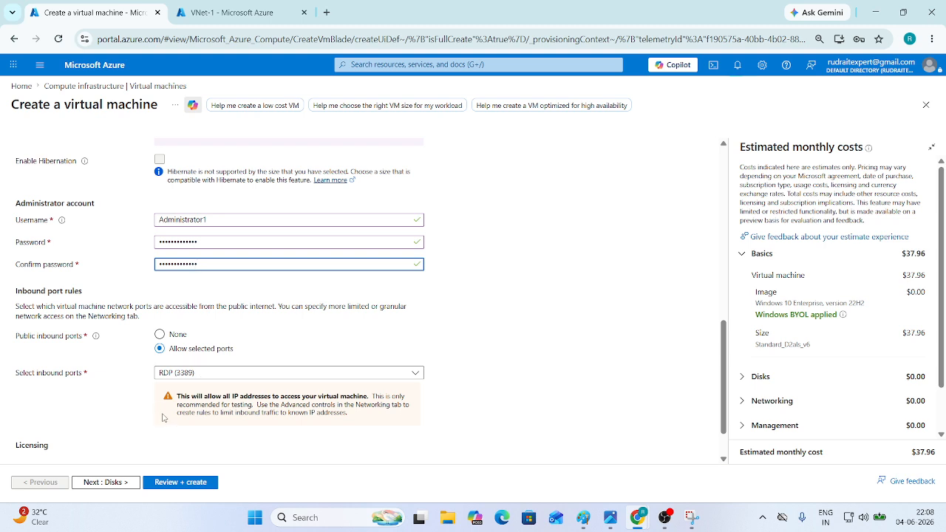
# - Allow inbound ports HTTP (80) and HTTPS (443), leaving SSH (22) unselected
pyautogui.click(208, 376)
pyautogui.click(167, 391)
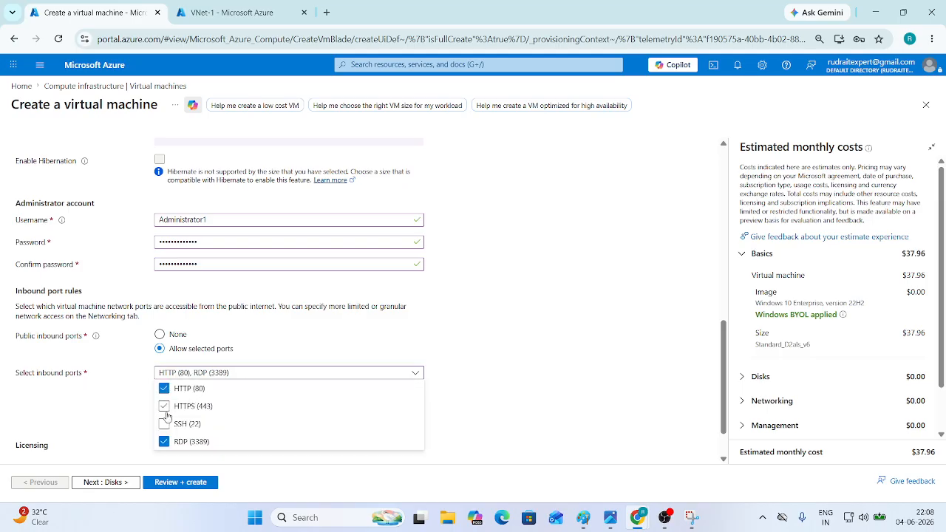
pyautogui.click(164, 406)
pyautogui.click(165, 422)
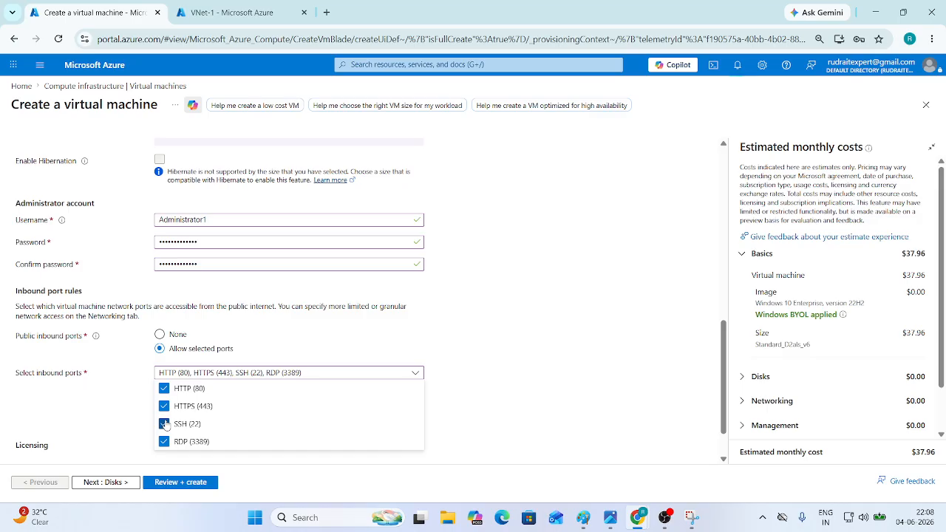
pyautogui.click(164, 423)
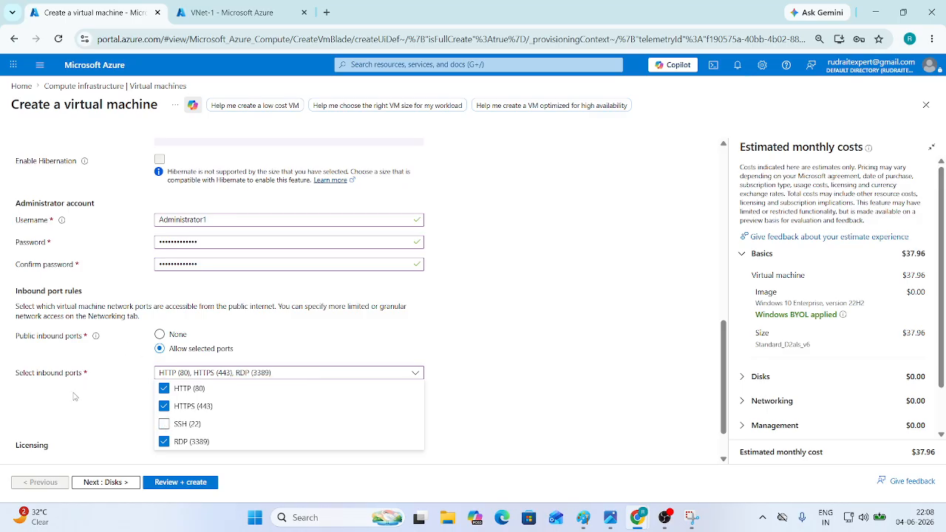
pyautogui.click(76, 392)
# - Confirm Windows licence eligibility and continue to the Disks page
pyautogui.scroll(-1, 83, 421)
pyautogui.click(21, 419)
pyautogui.click(122, 484)
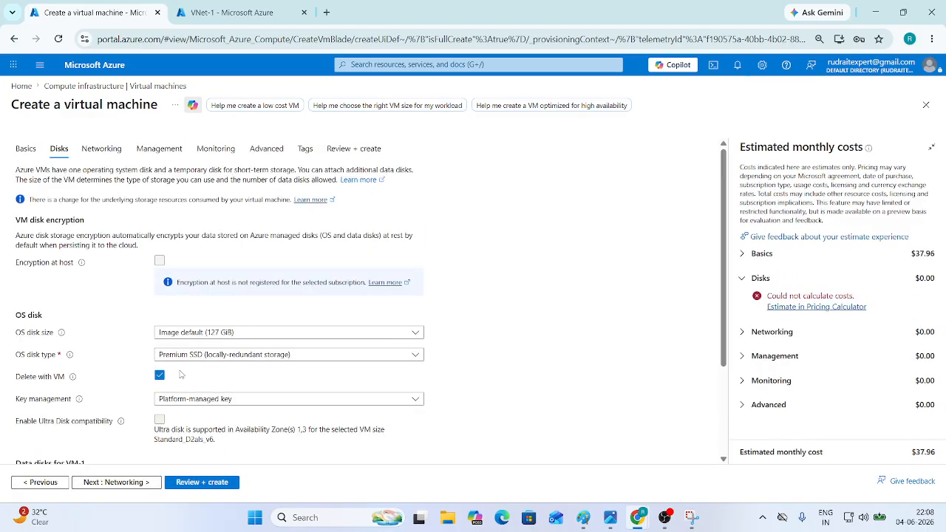
# - Keep VM-1 on VNet-1 Subnet-1, set Public IP to None, and run Review + create
pyautogui.click(115, 485)
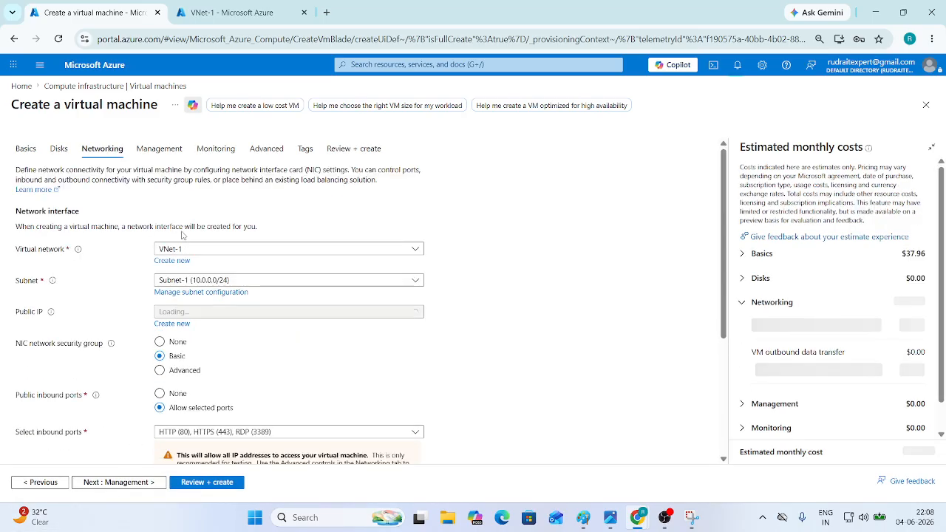
pyautogui.click(200, 281)
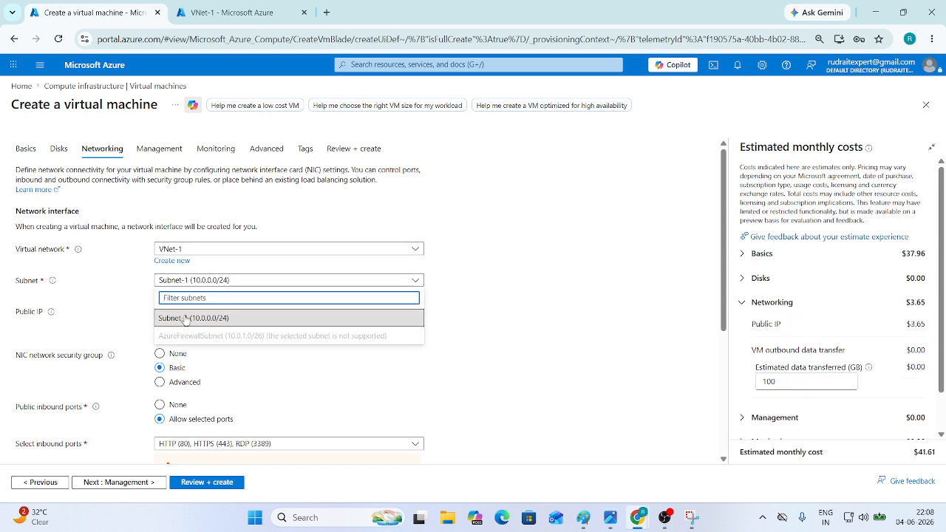
pyautogui.click(189, 318)
pyautogui.click(188, 313)
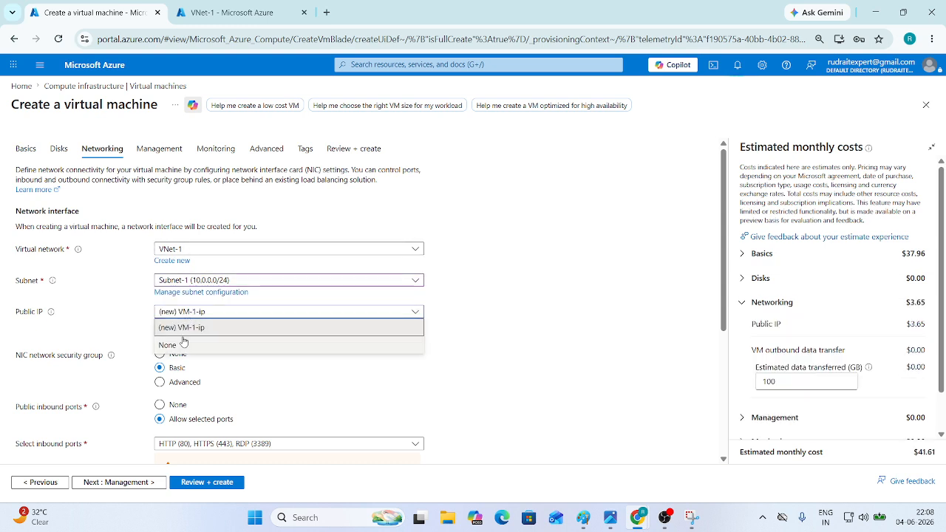
pyautogui.click(189, 327)
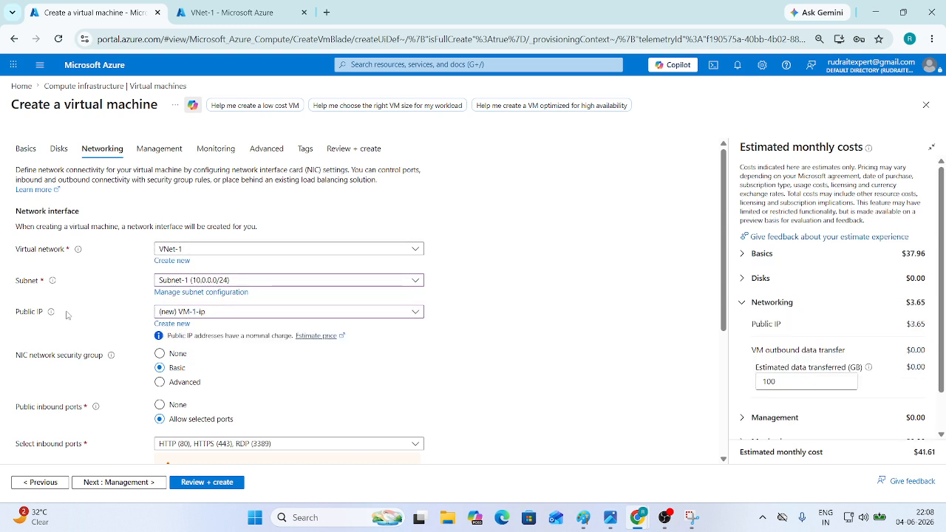
pyautogui.click(184, 312)
pyautogui.click(180, 342)
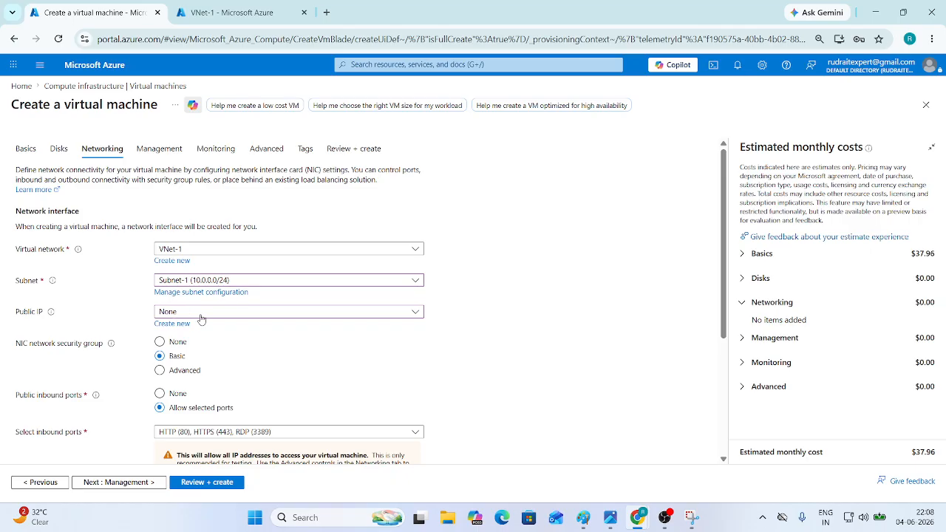
pyautogui.scroll(-3, 208, 341)
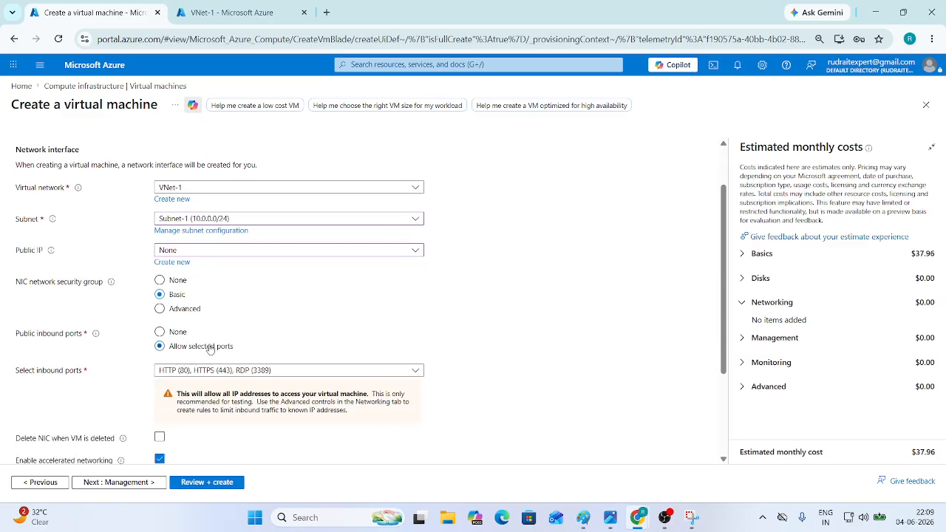
pyautogui.click(202, 484)
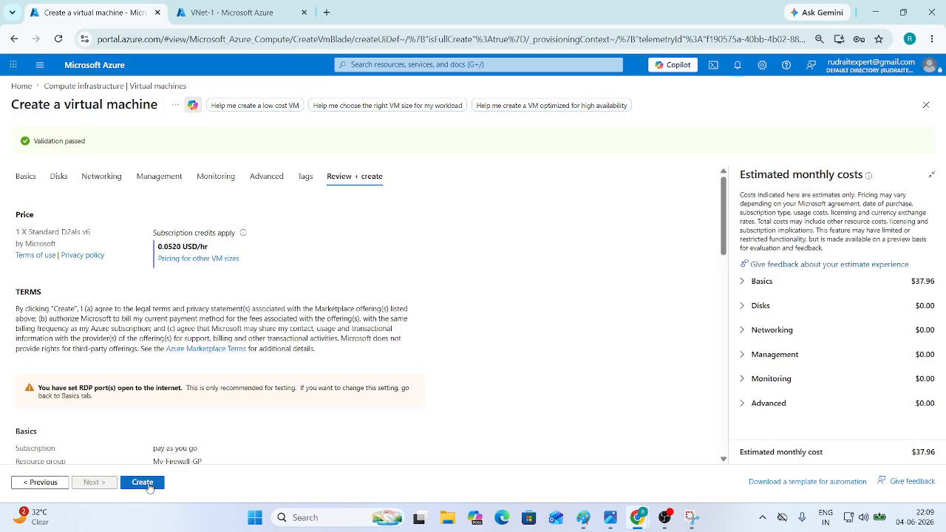
# - Create VM-1 and go back to the portal Home page
pyautogui.click(148, 483)
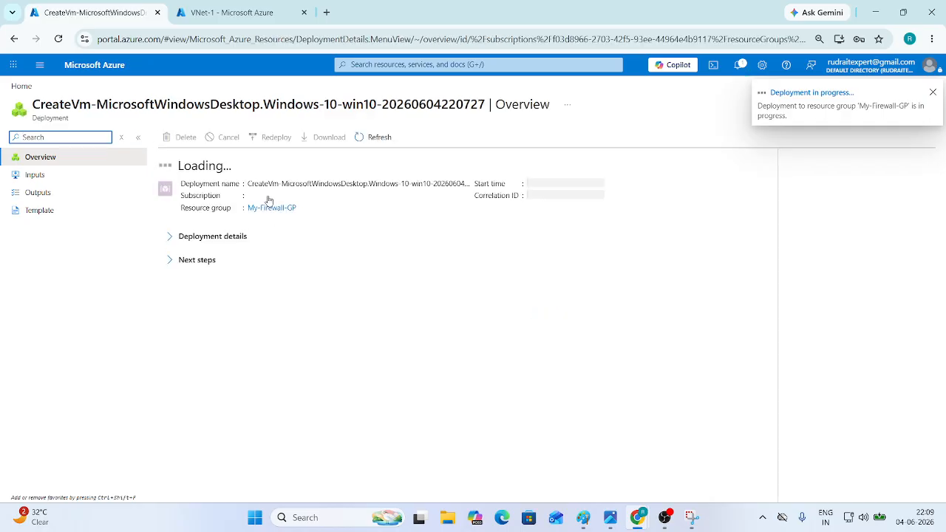
pyautogui.click(102, 65)
# - Start a new virtual machine named VM-2 in the My-Firewall-GP resource group
pyautogui.click(272, 148)
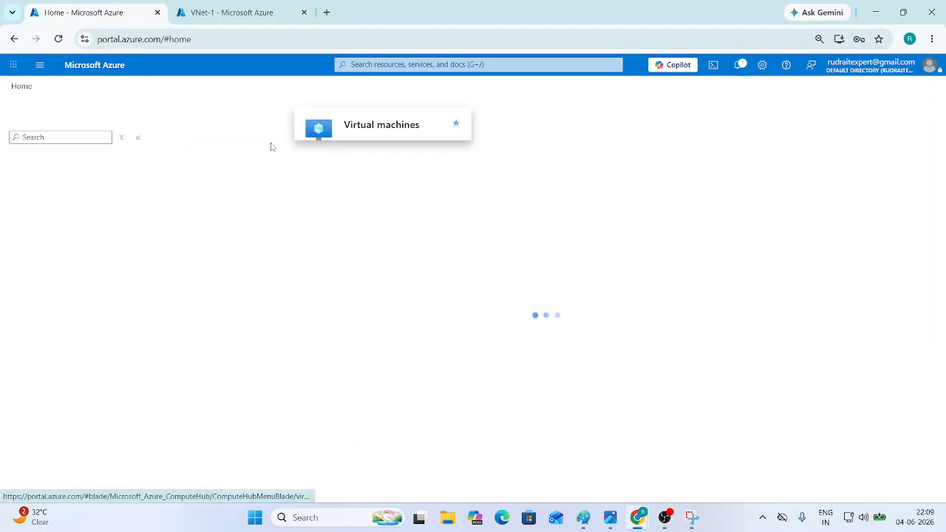
pyautogui.click(547, 383)
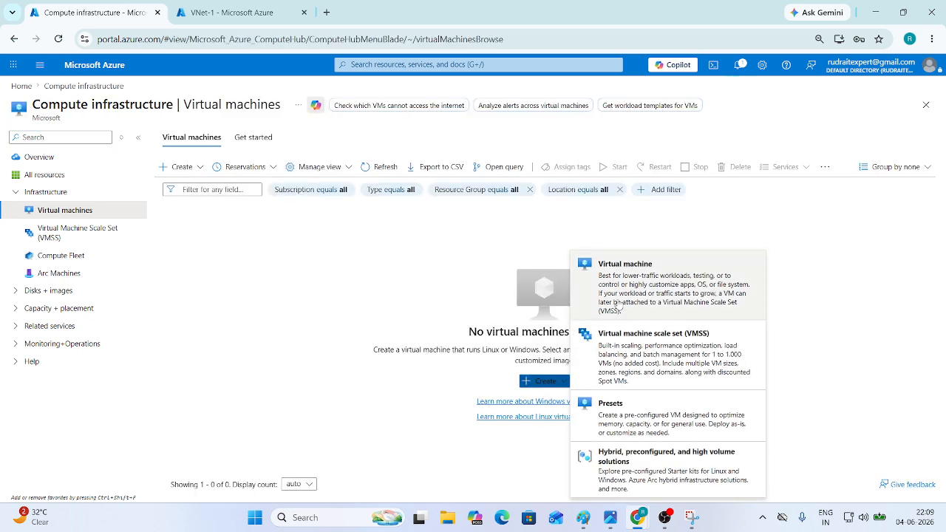
pyautogui.click(628, 299)
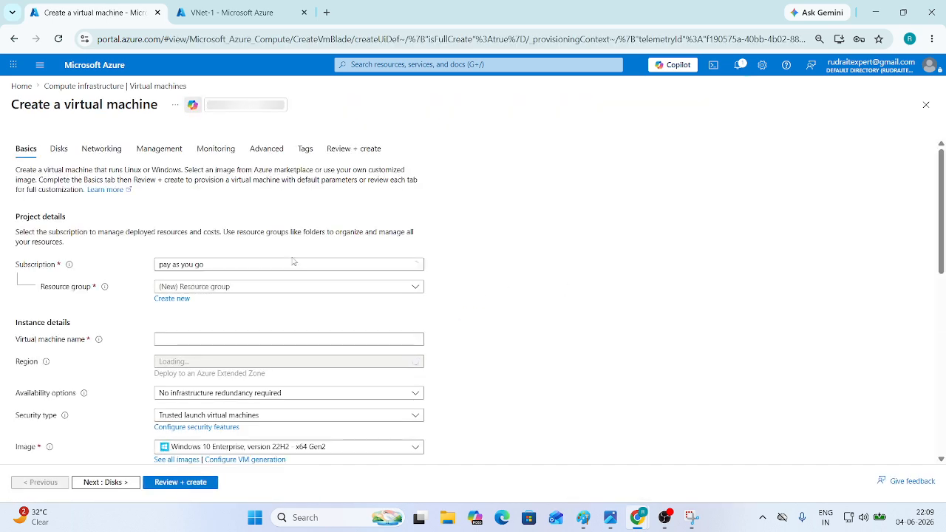
pyautogui.click(214, 287)
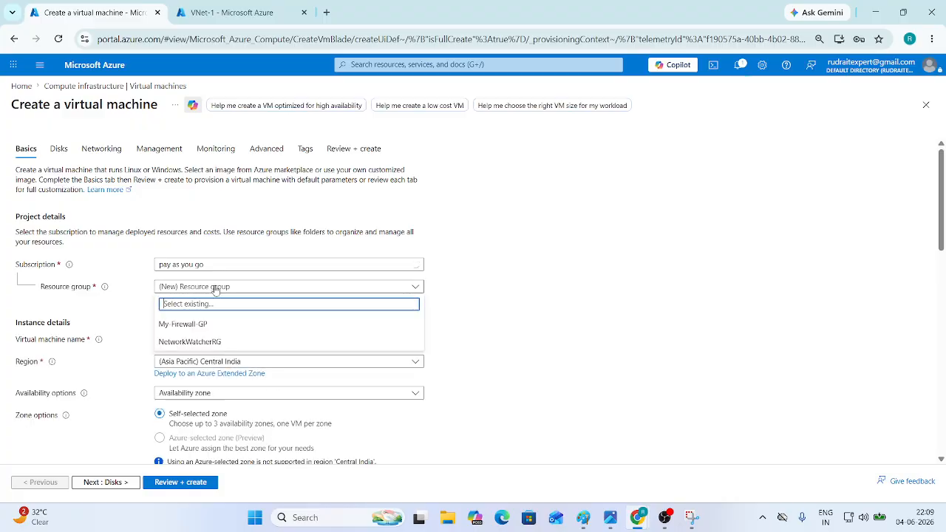
pyautogui.click(212, 323)
pyautogui.scroll(-2, 211, 325)
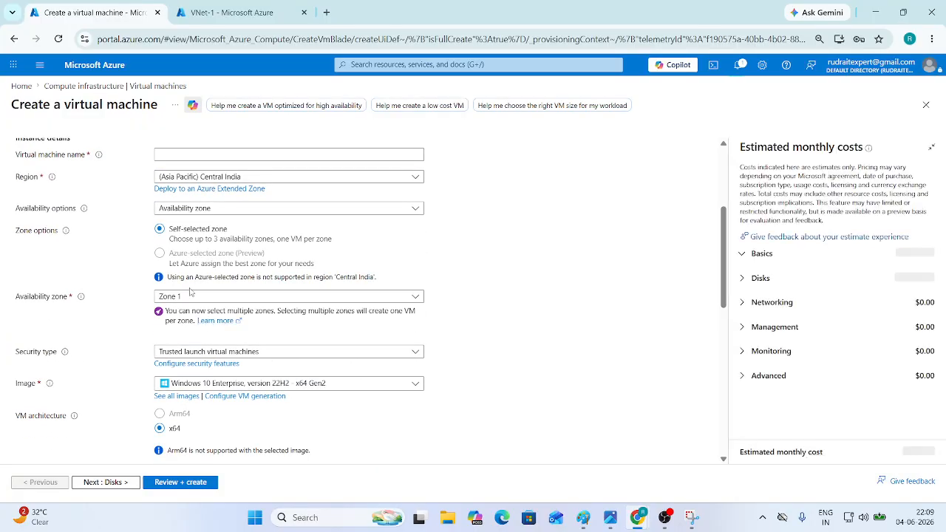
pyautogui.click(176, 218)
pyautogui.write('VM-2')
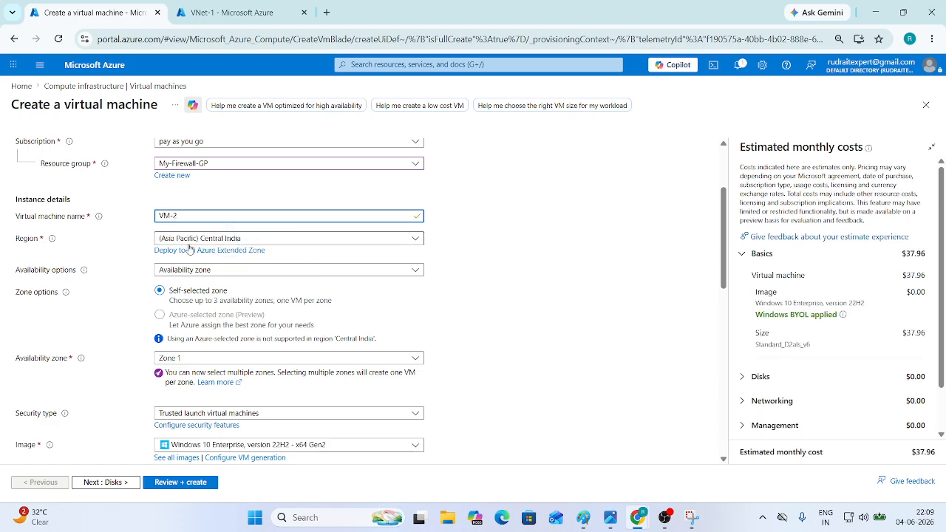
# - Give VM-2 no infrastructure redundancy, Standard security and the Ubuntu Server 24.04 LTS image
pyautogui.click(197, 272)
pyautogui.click(196, 286)
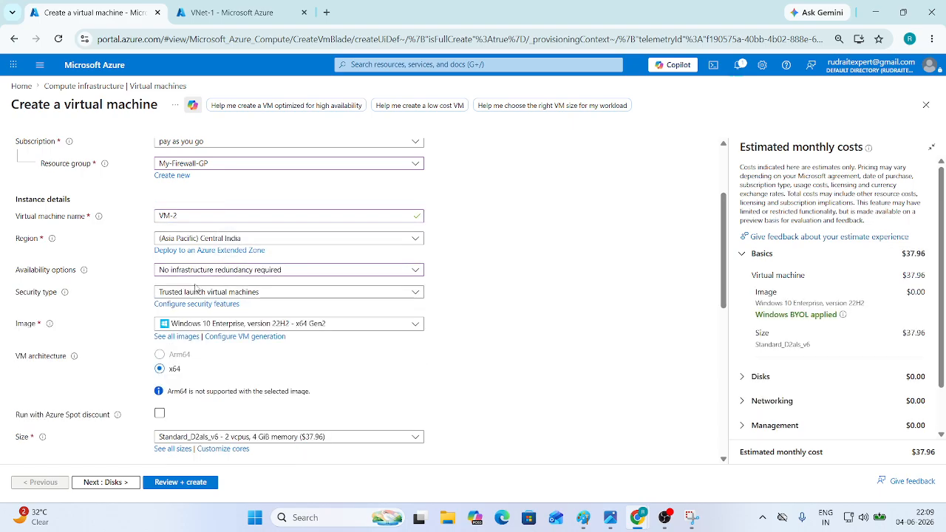
pyautogui.click(195, 294)
pyautogui.click(196, 316)
pyautogui.click(196, 316)
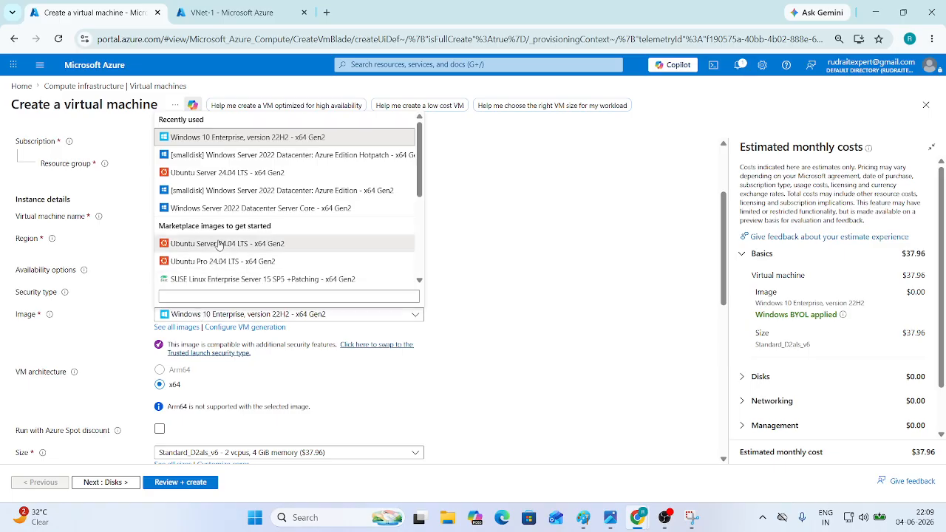
pyautogui.click(216, 245)
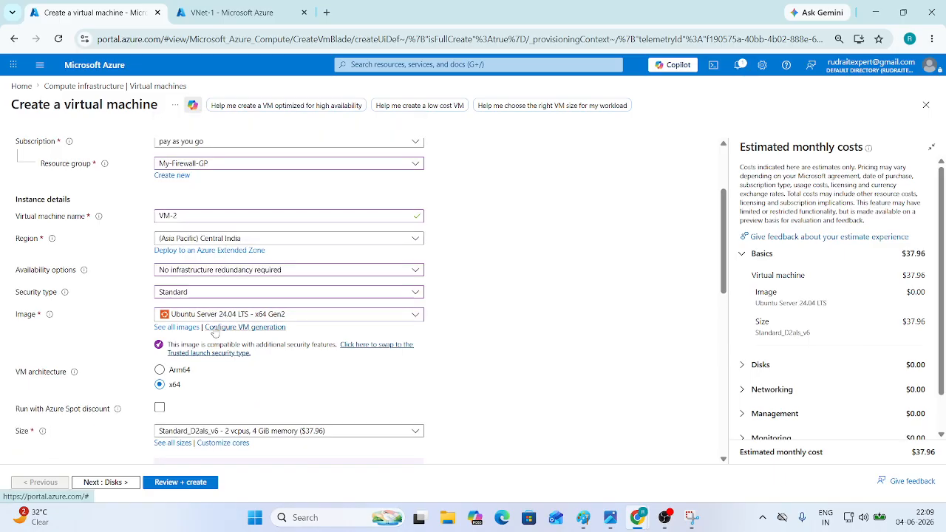
pyautogui.scroll(-1, 219, 347)
pyautogui.scroll(1, 219, 347)
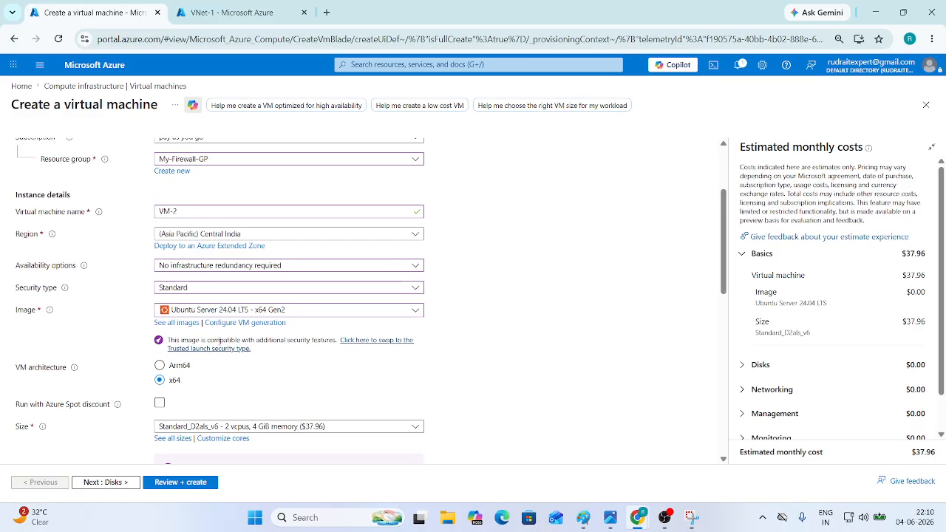
pyautogui.scroll(-3, 221, 353)
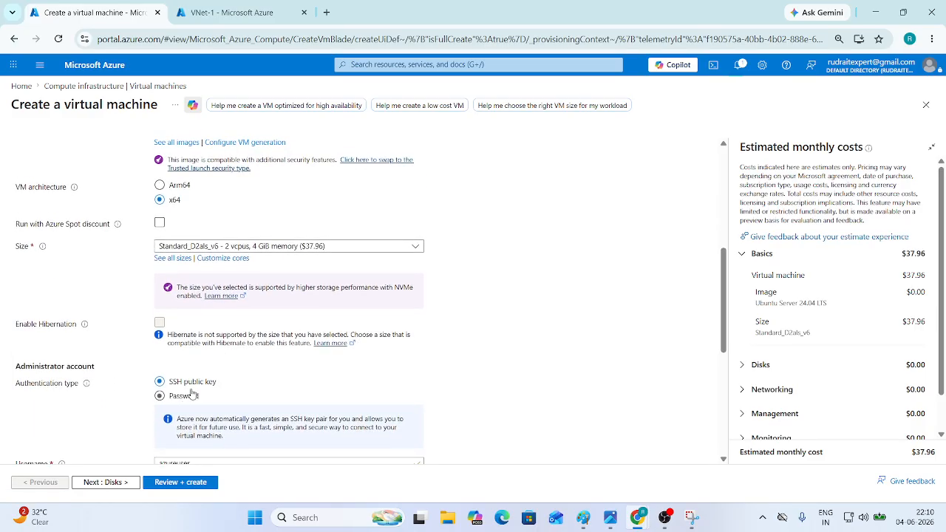
pyautogui.scroll(-2, 185, 399)
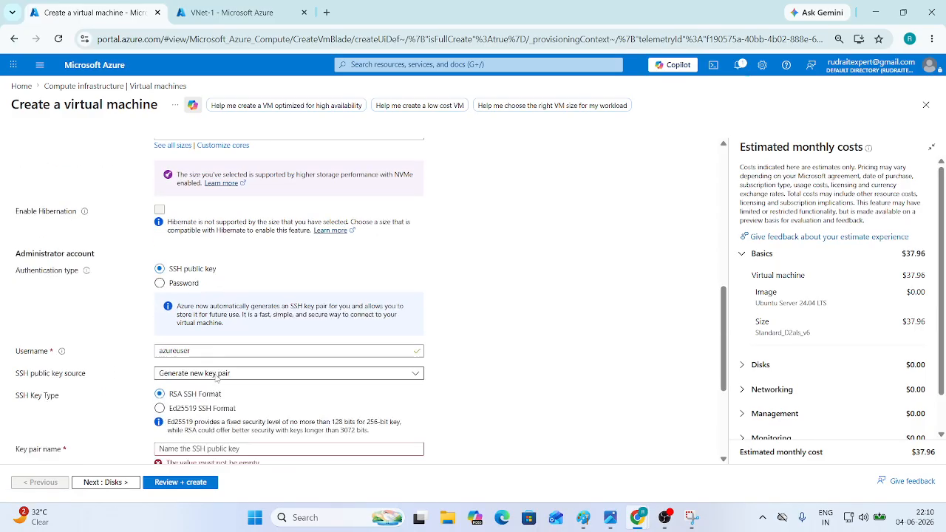
# - Switch to password authentication and enter the admin username, password and confirmation
pyautogui.click(172, 273)
pyautogui.click(189, 341)
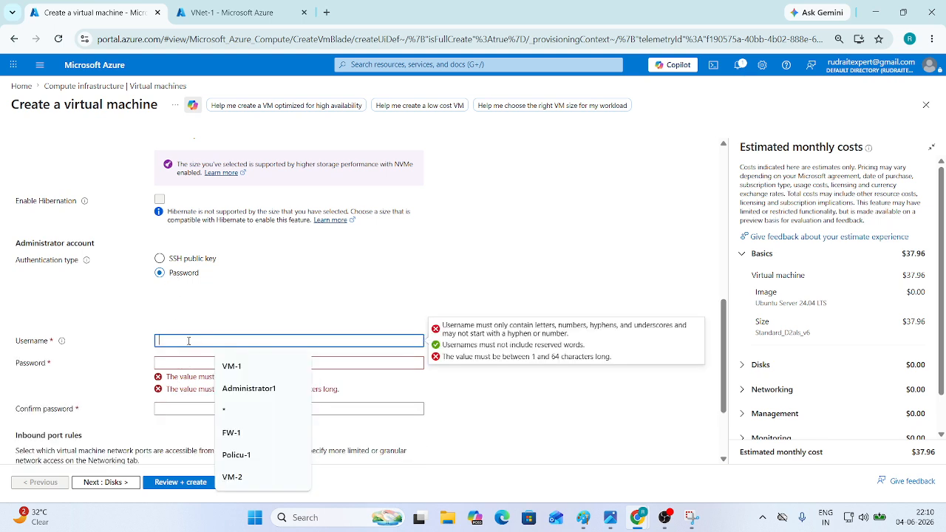
pyautogui.write('Ministrator')
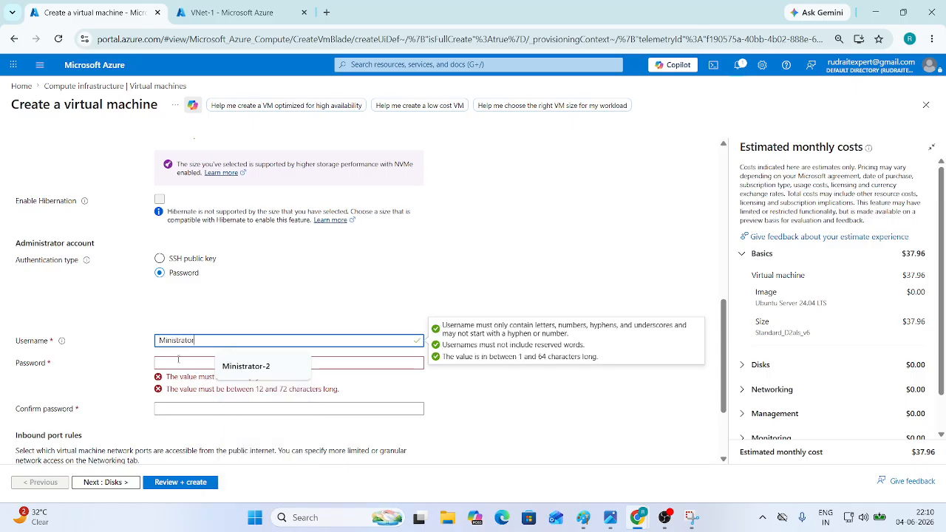
pyautogui.click(177, 363)
pyautogui.write('•')
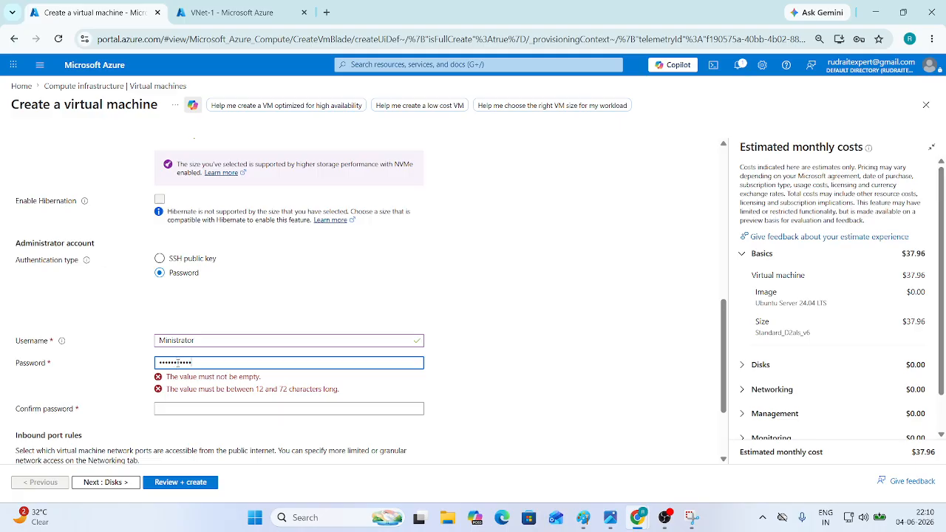
pyautogui.click(205, 386)
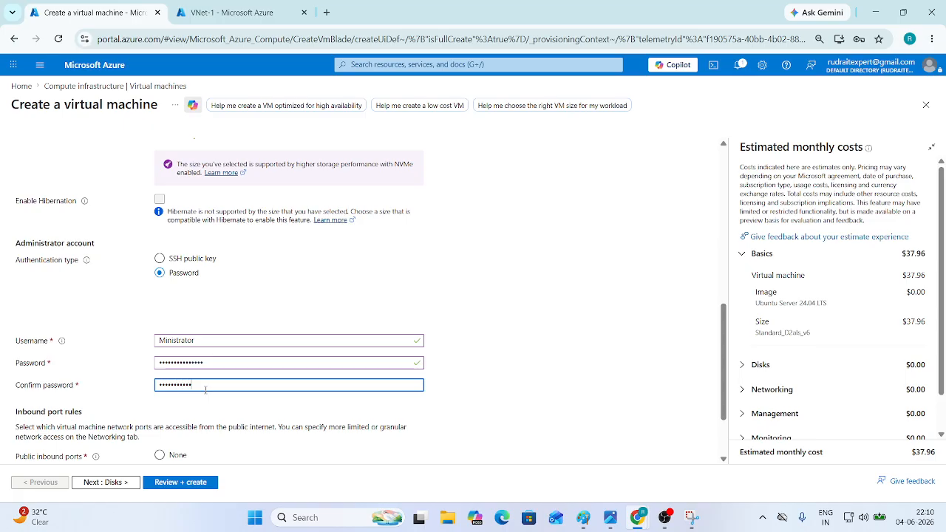
pyautogui.scroll(-1, 256, 368)
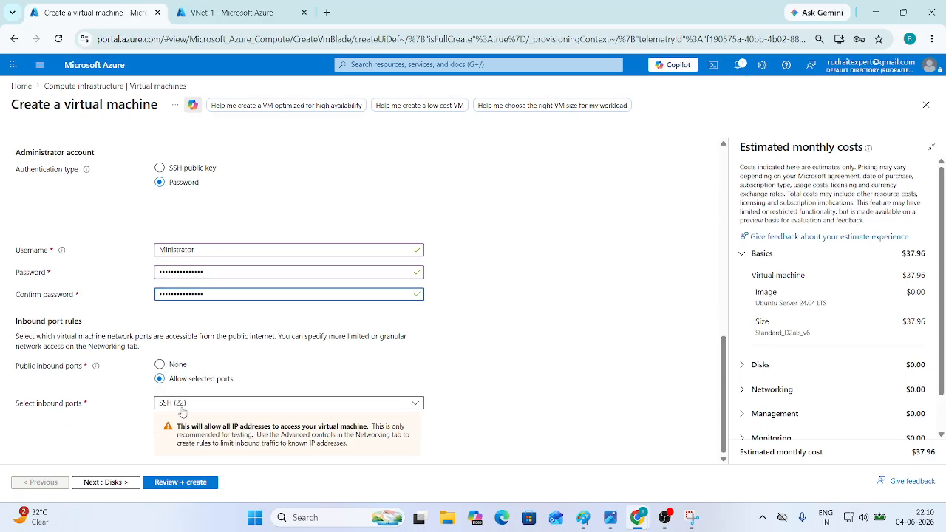
# - Set VM-2's public IP to None, pass Review + create validation, and submit it
pyautogui.click(107, 483)
pyautogui.click(111, 482)
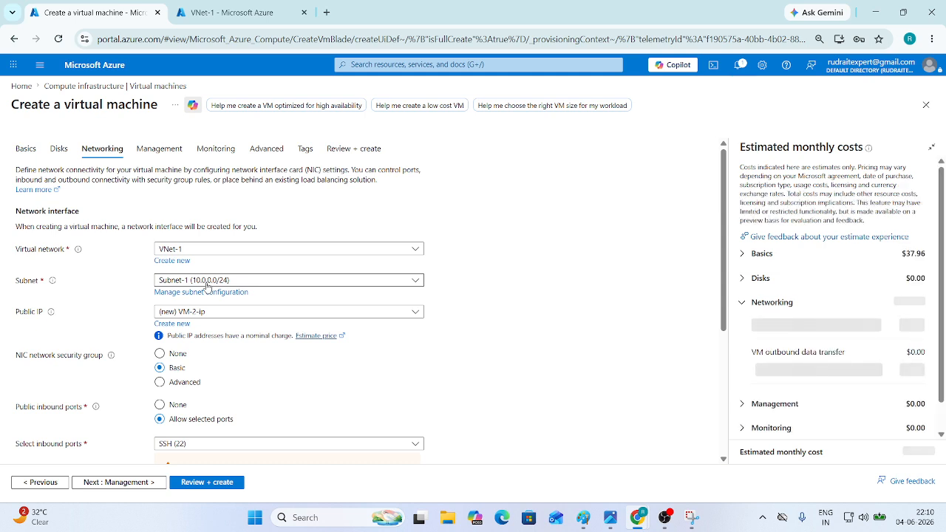
pyautogui.click(207, 311)
pyautogui.click(177, 345)
pyautogui.moveTo(21, 312); pyautogui.dragTo(217, 316)
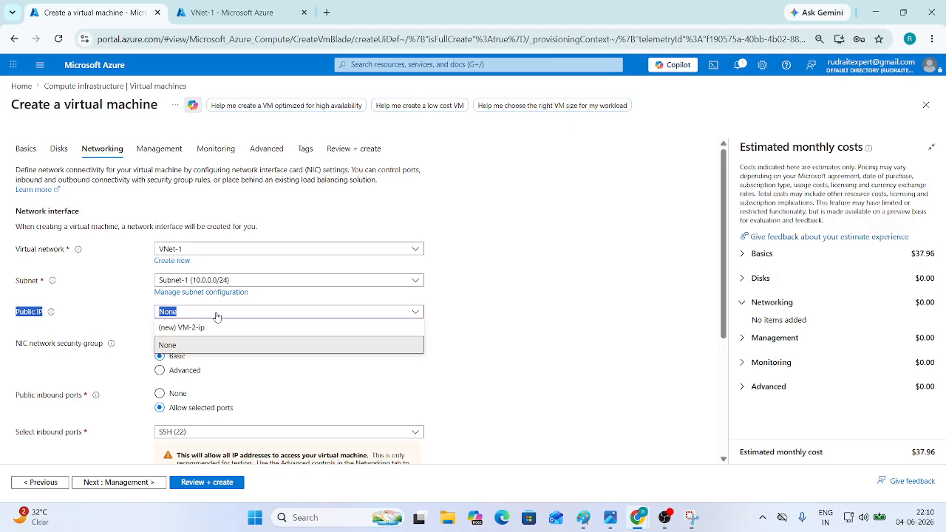
pyautogui.click(209, 482)
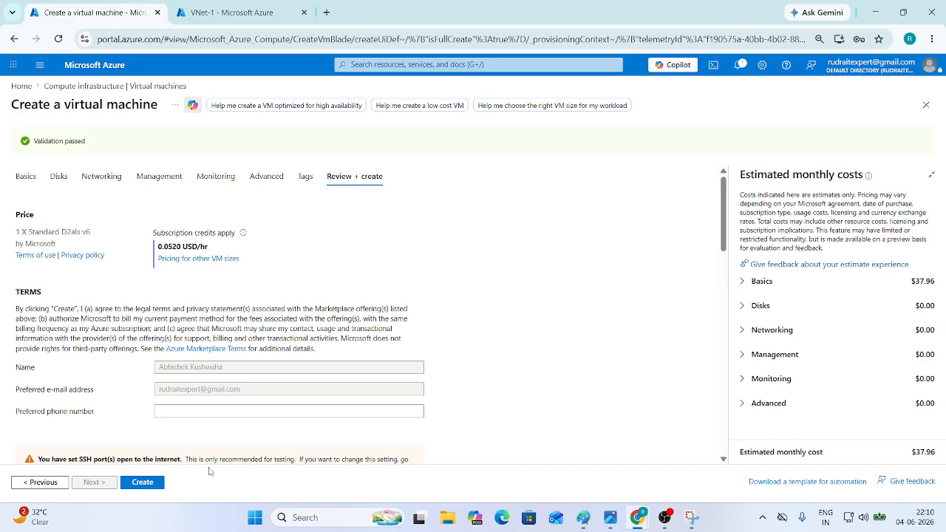
pyautogui.click(158, 482)
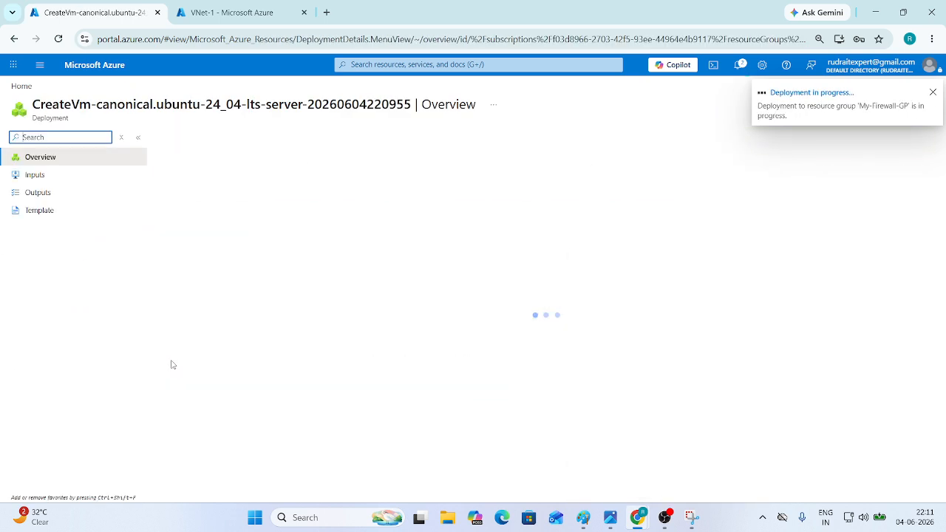
# - Check VM-1's status in the Virtual machines list, then return to the Home page
pyautogui.click(100, 66)
pyautogui.click(283, 151)
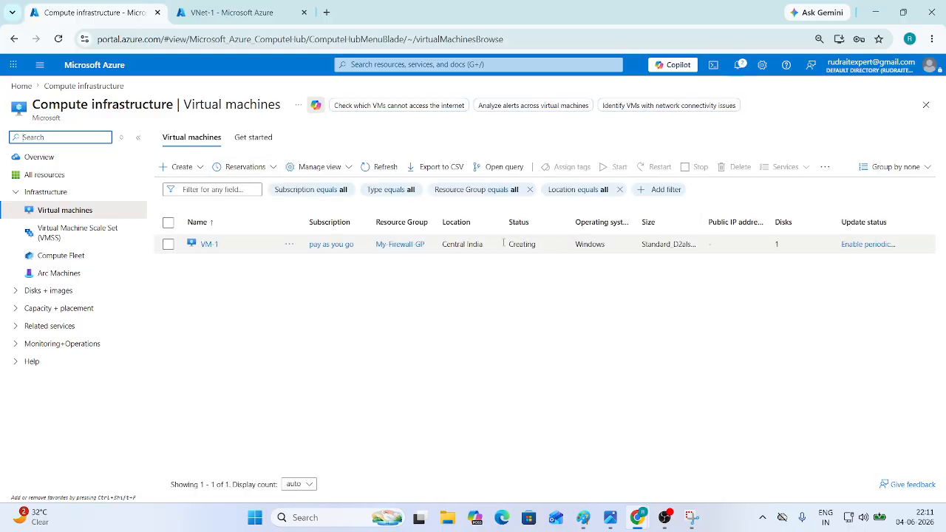
pyautogui.doubleClick(517, 244)
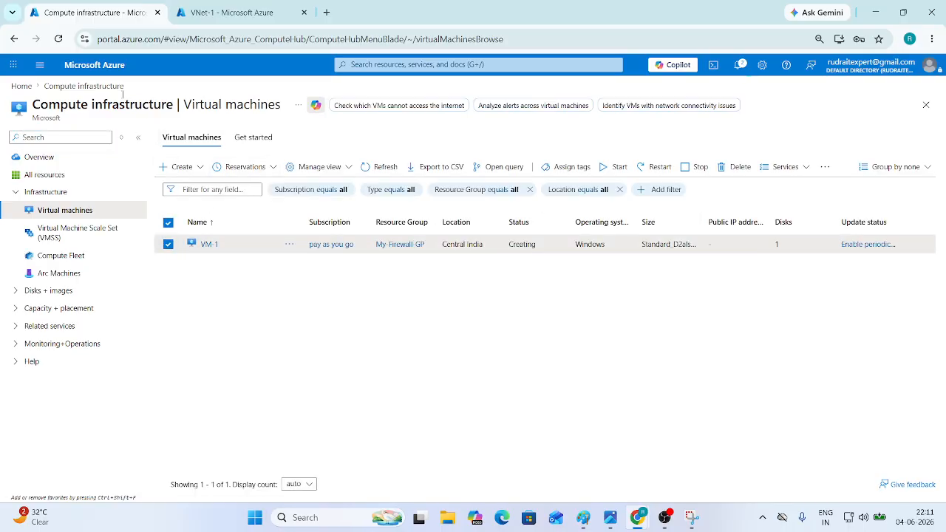
pyautogui.click(104, 66)
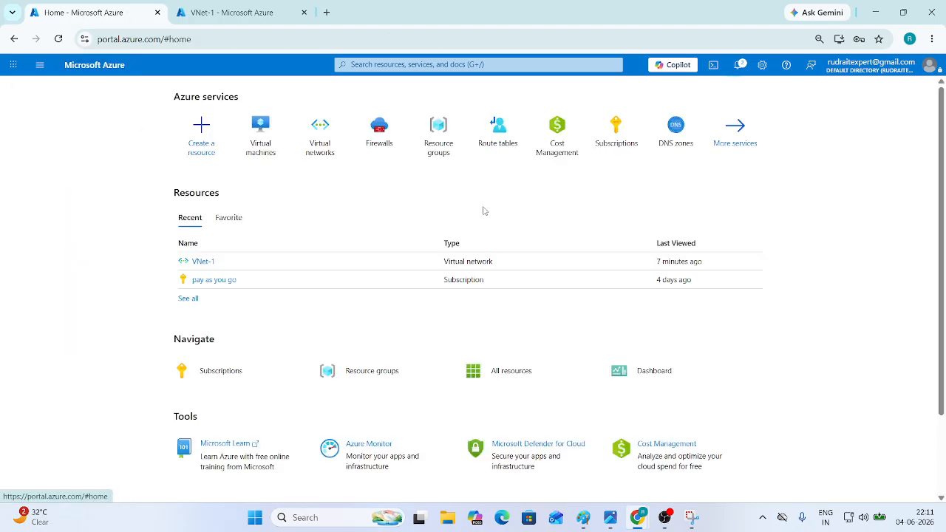
pyautogui.click(739, 66)
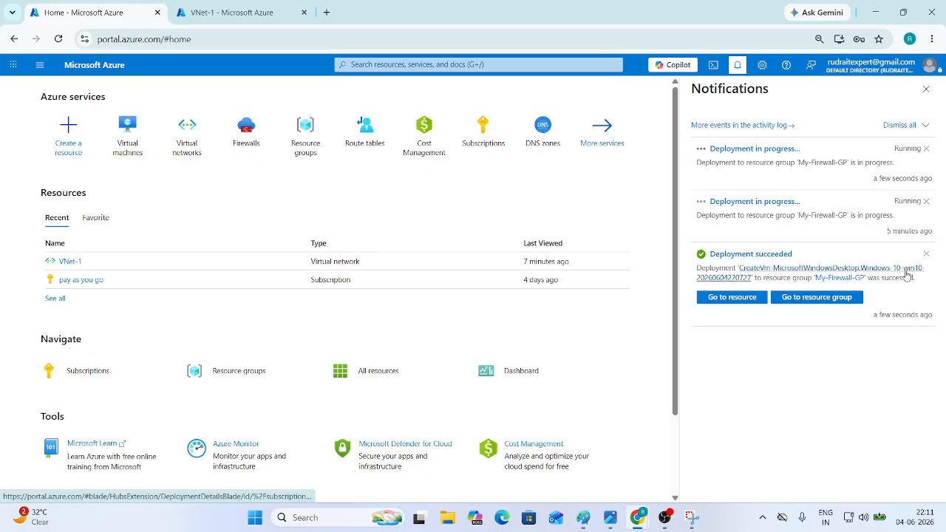
pyautogui.moveTo(795, 215); pyautogui.dragTo(851, 215)
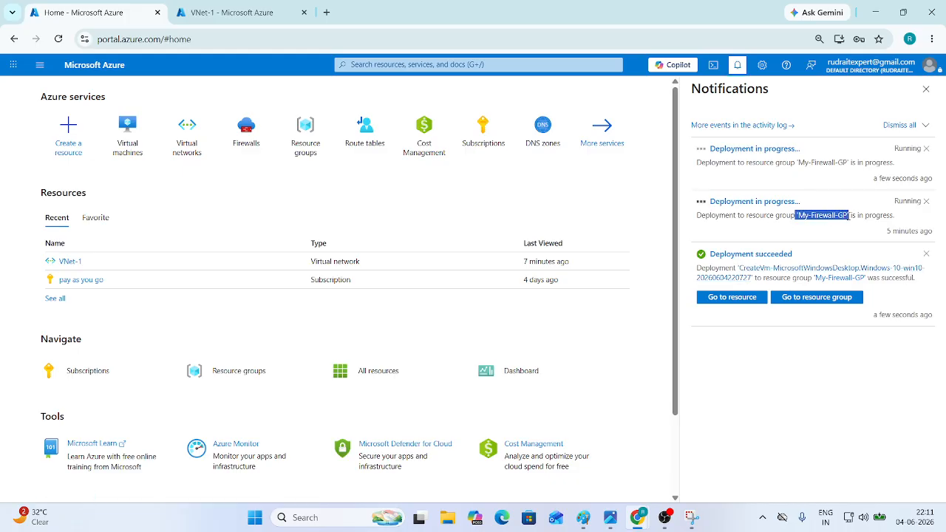
pyautogui.moveTo(798, 161); pyautogui.dragTo(855, 163)
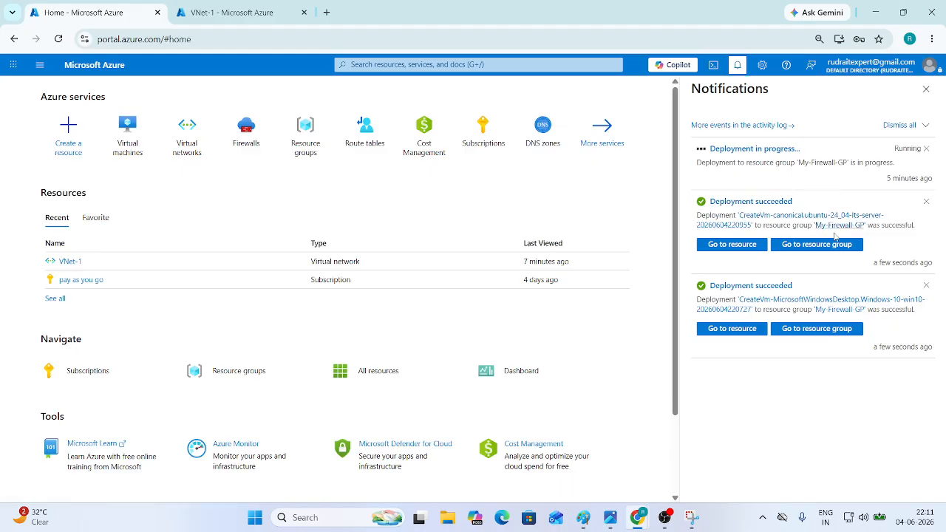
pyautogui.click(926, 94)
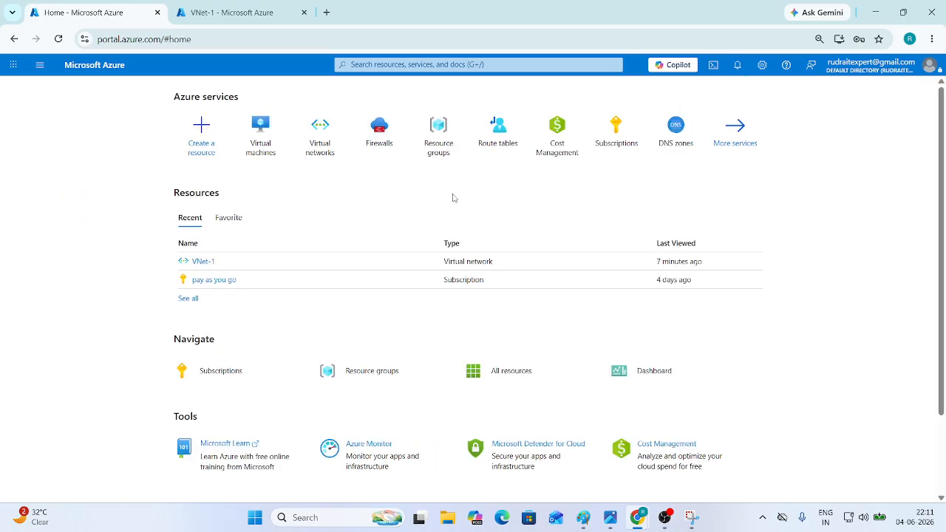
pyautogui.click(737, 66)
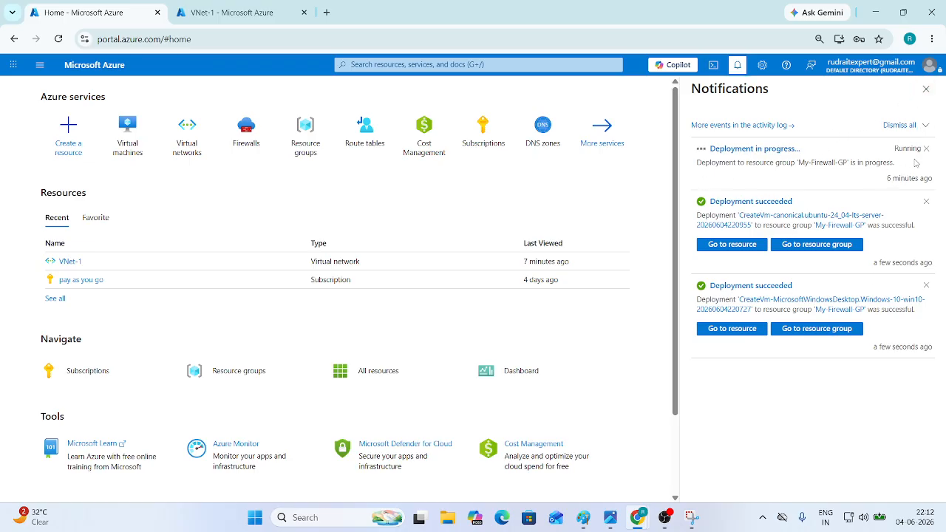
pyautogui.click(932, 89)
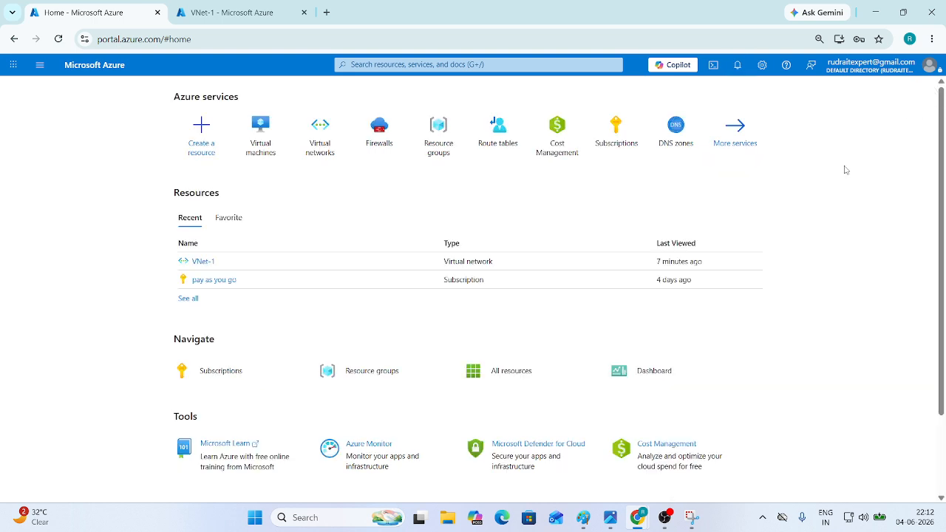
# - Create route table My-Route in My-Firewall-GP via Review + create, then go back Home
pyautogui.click(486, 145)
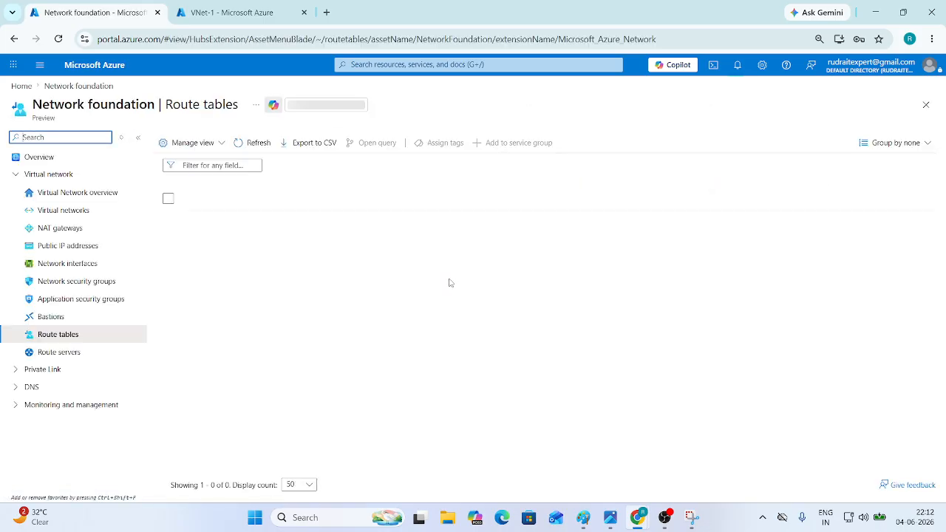
pyautogui.click(554, 385)
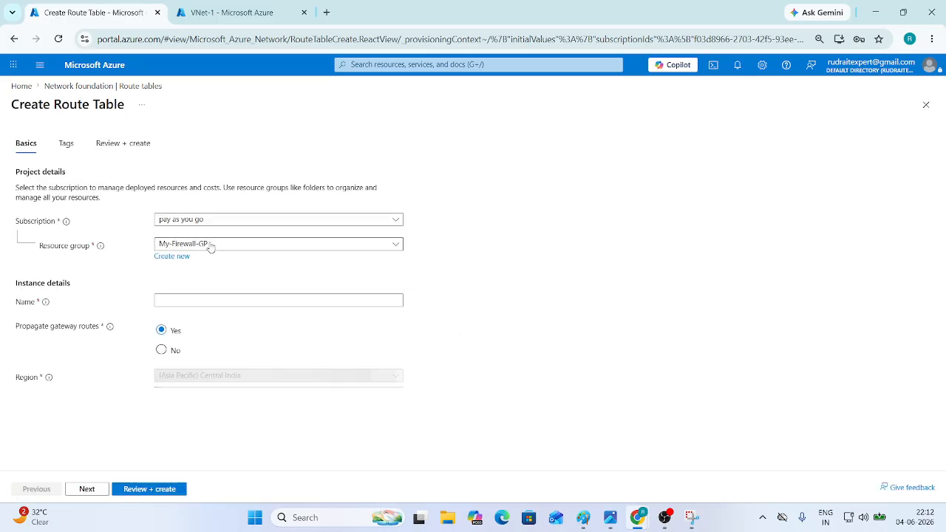
pyautogui.click(186, 299)
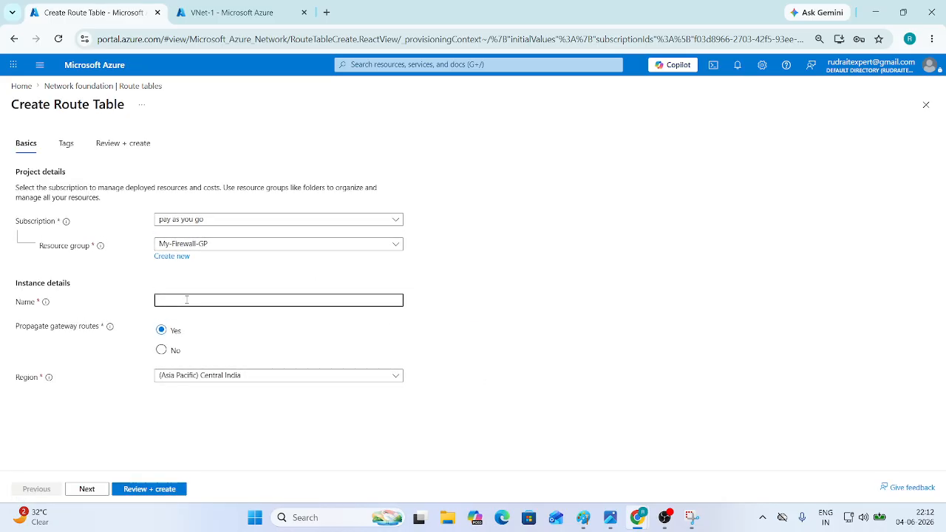
pyautogui.write('My-Route')
pyautogui.click(148, 489)
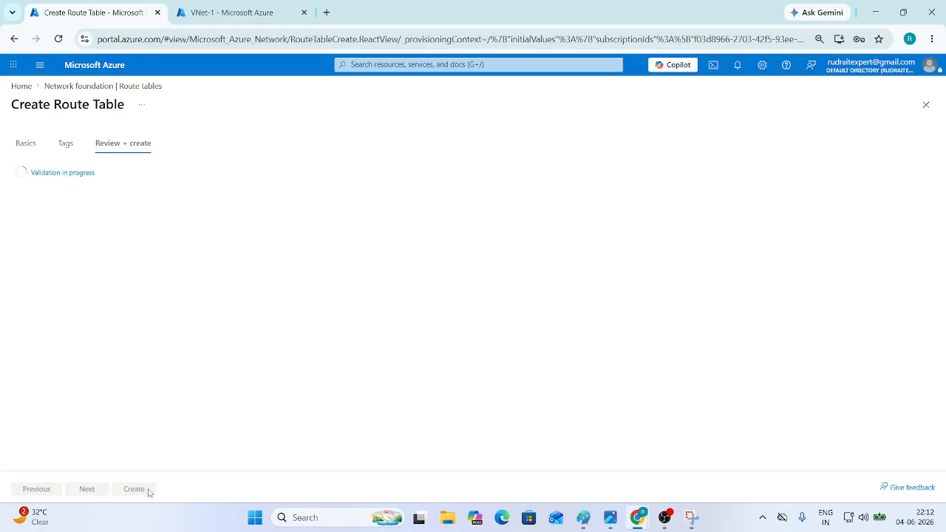
pyautogui.click(149, 490)
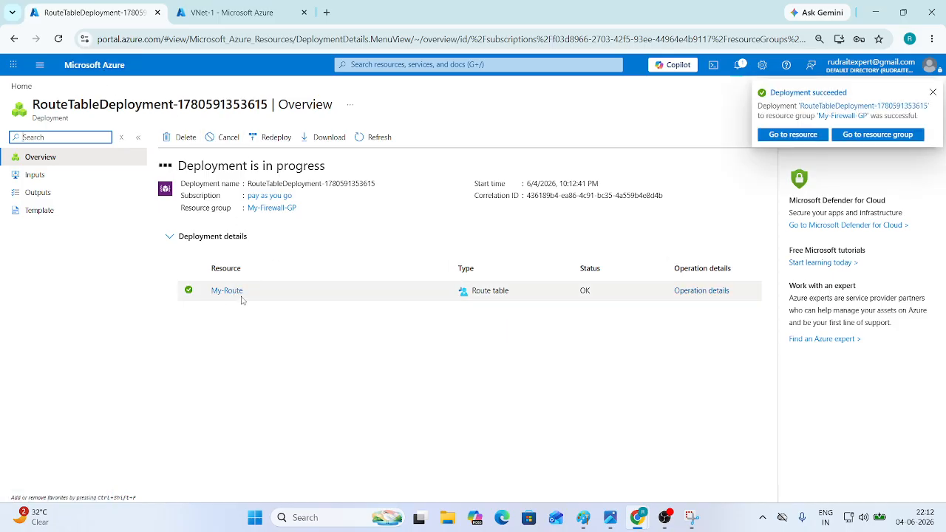
pyautogui.moveTo(241, 298)
pyautogui.click(351, 410)
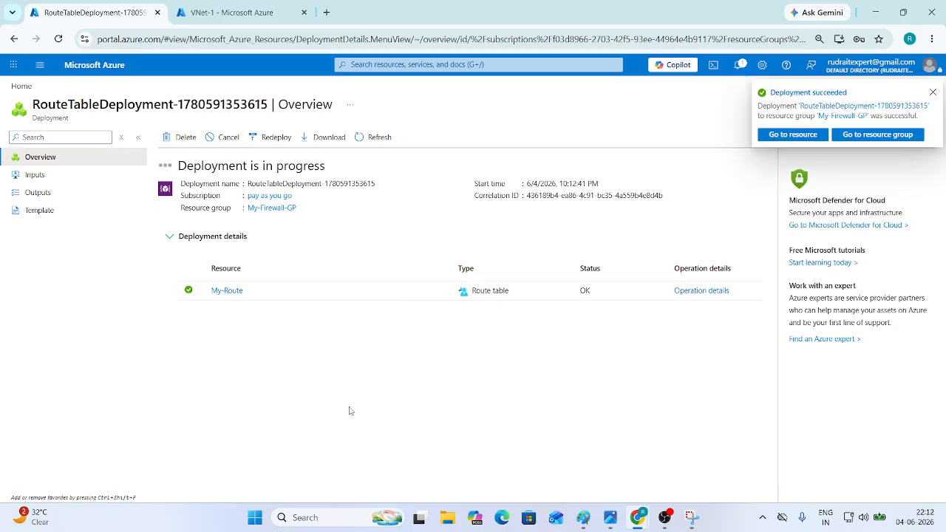
pyautogui.click(89, 65)
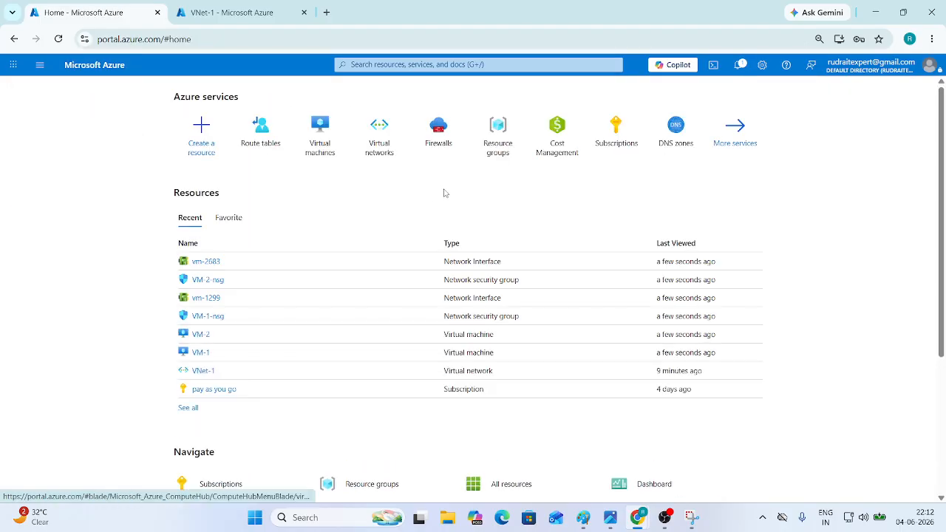
# - Associate VNet-1's Subnet-1 (10.0.0.0/24) with the My-Route route table and show its routes
pyautogui.click(270, 143)
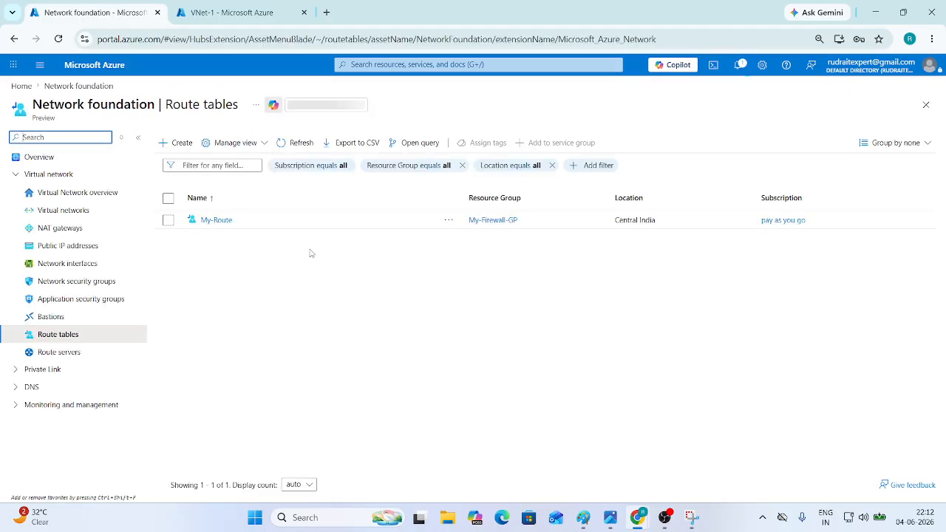
pyautogui.click(214, 221)
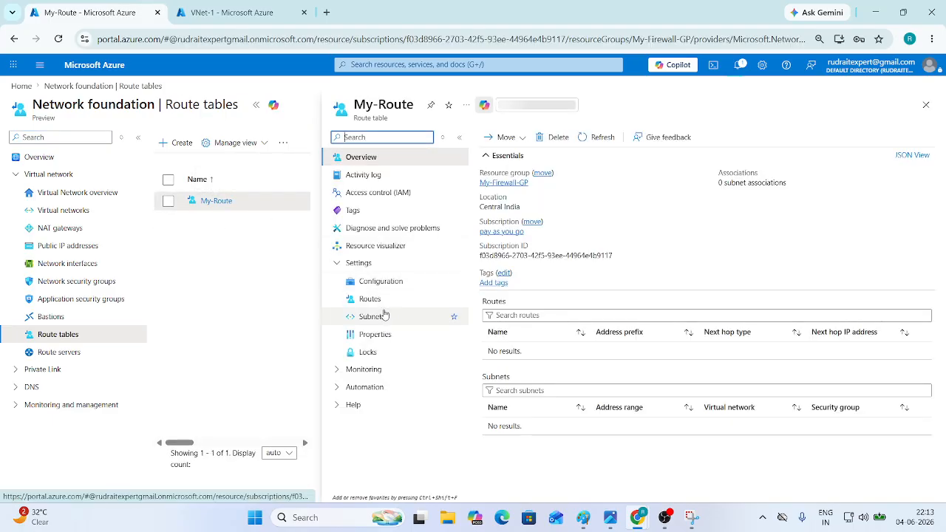
pyautogui.click(383, 315)
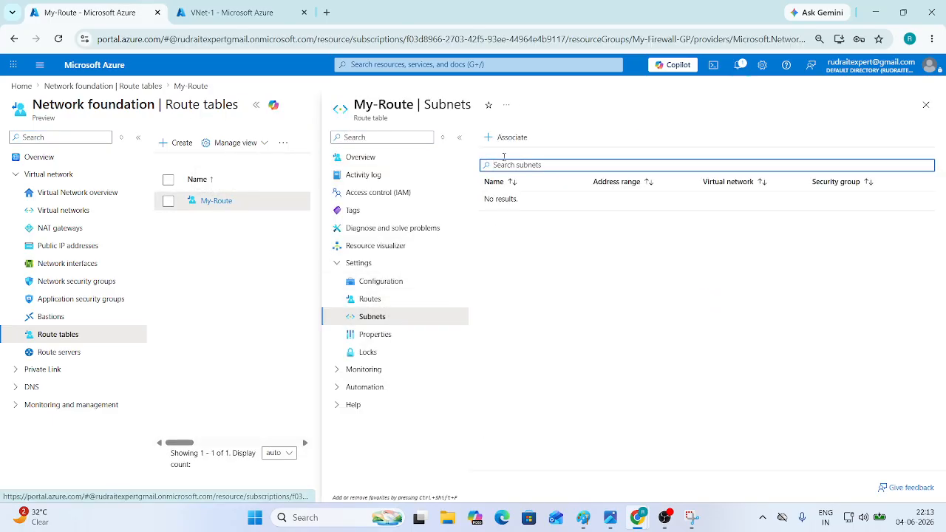
pyautogui.click(508, 138)
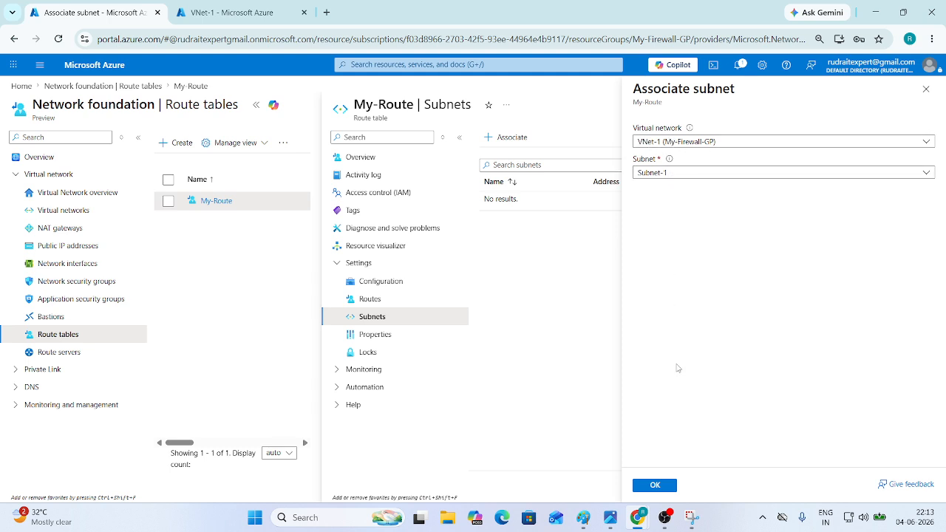
pyautogui.click(664, 489)
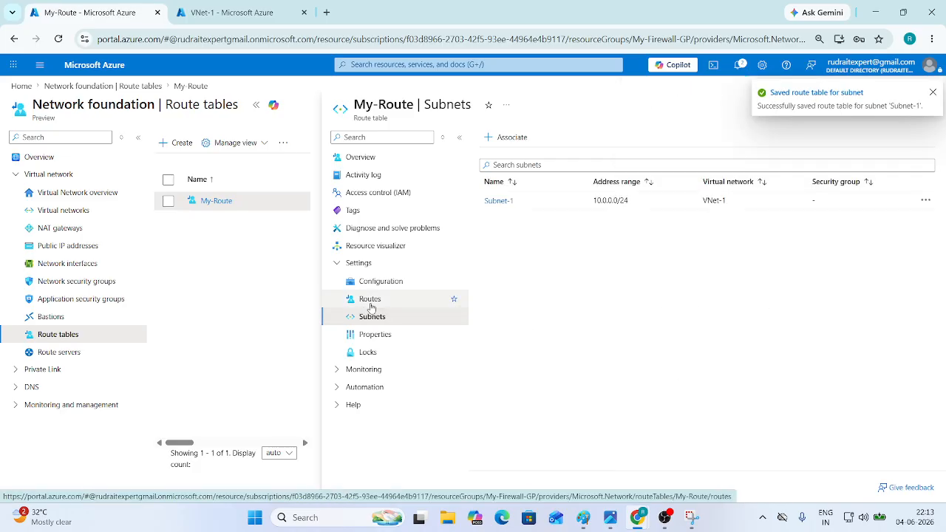
pyautogui.click(370, 299)
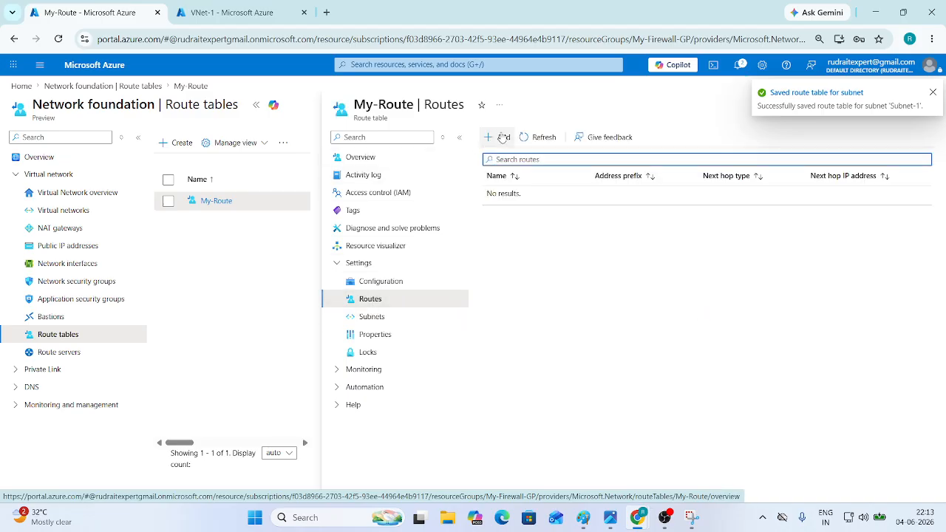
# - Fill a new My-Route route: name Route-Table, IP Addresses destination 0.0.0.0/0, next hop Virtual appliance
pyautogui.click(497, 138)
pyautogui.click(675, 180)
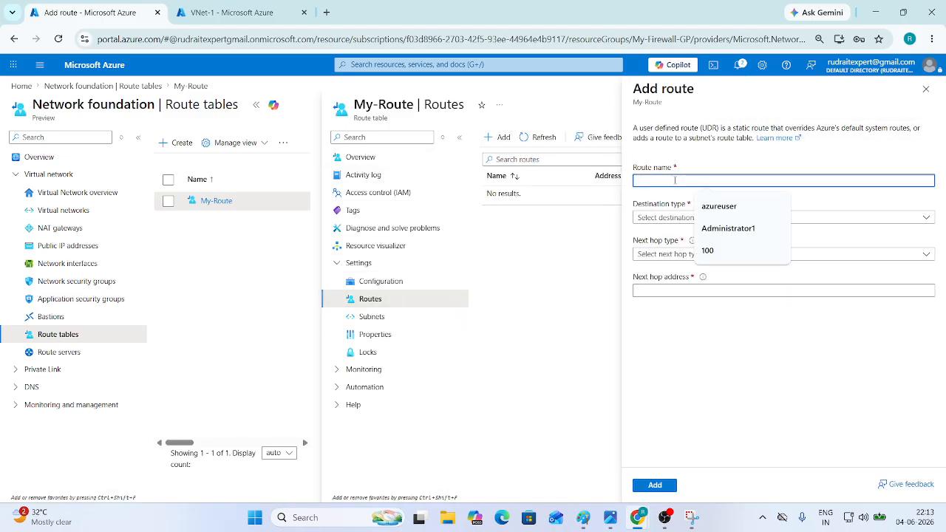
pyautogui.write('Route')
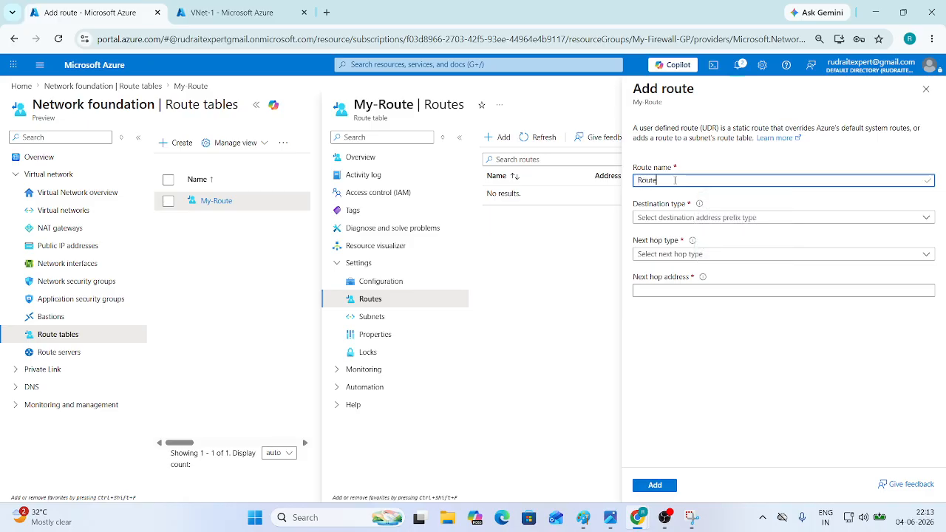
pyautogui.write('-Table')
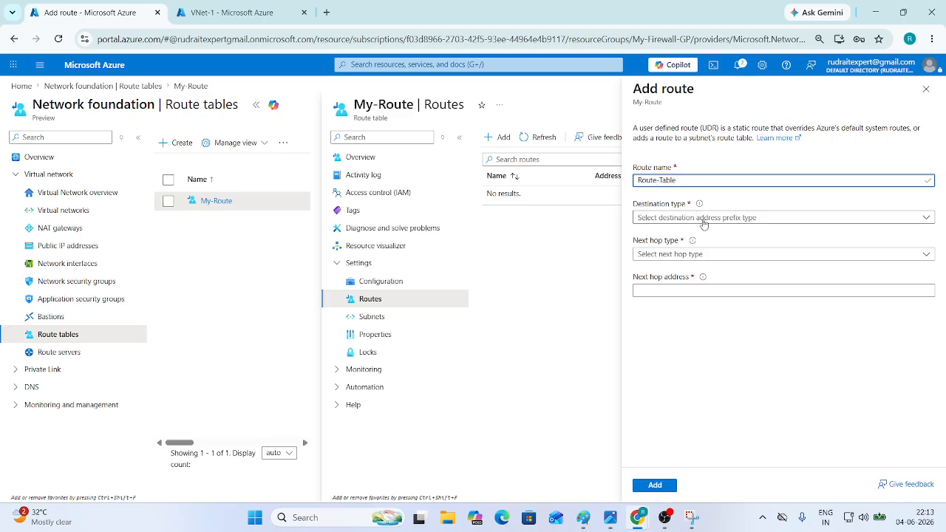
pyautogui.click(703, 219)
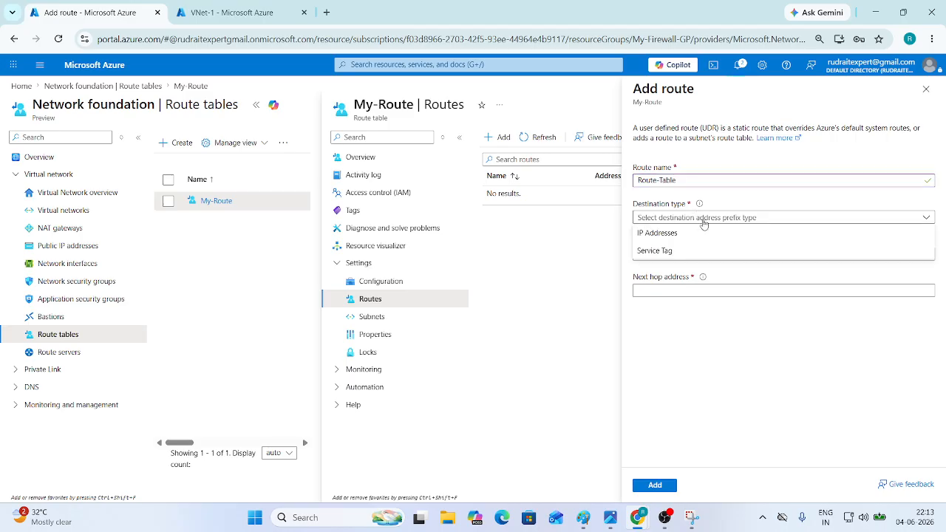
pyautogui.click(653, 234)
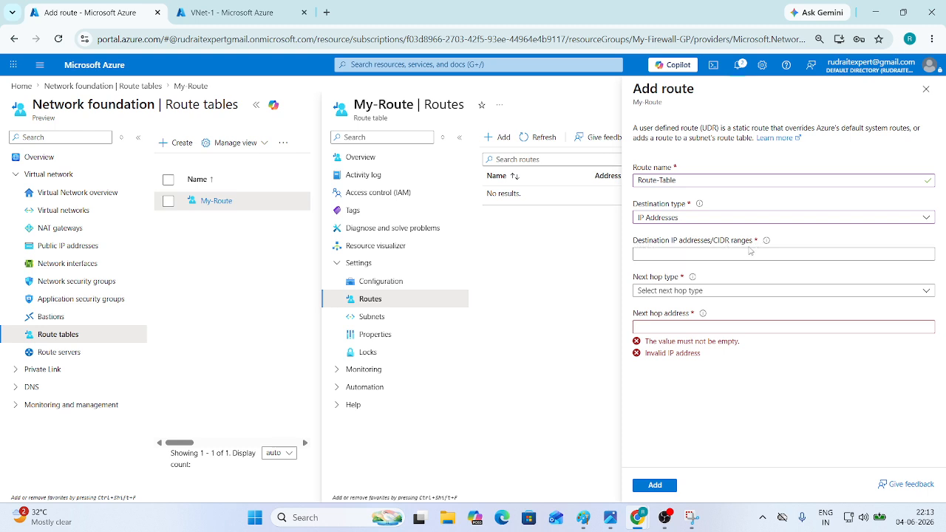
pyautogui.click(681, 255)
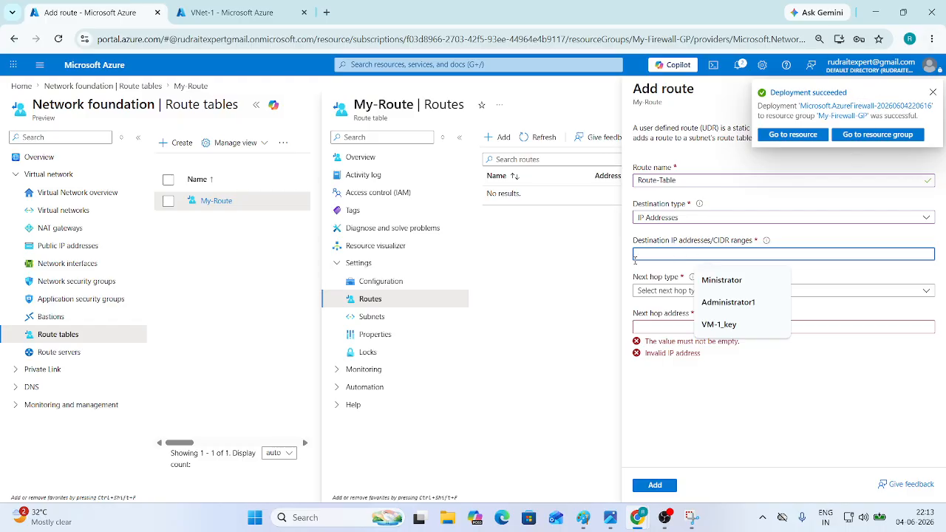
pyautogui.write('0')
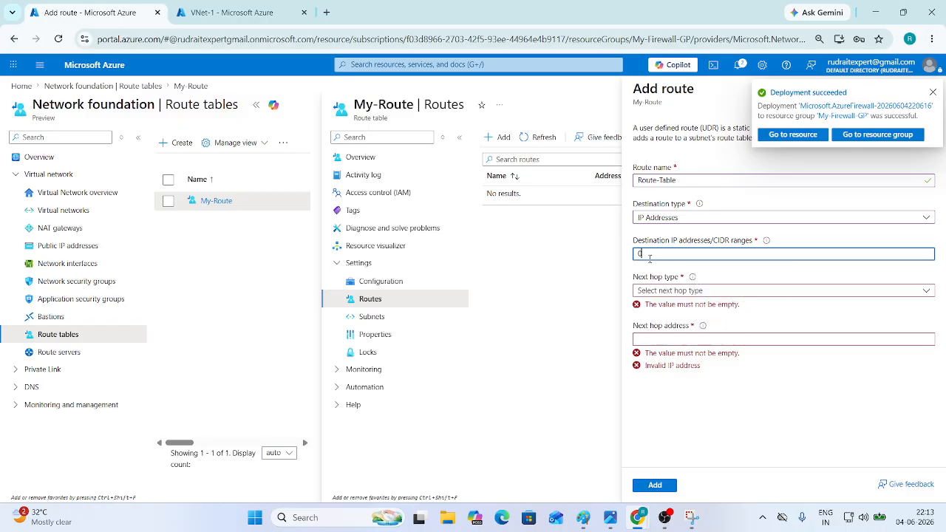
pyautogui.write('.0.0.0/0')
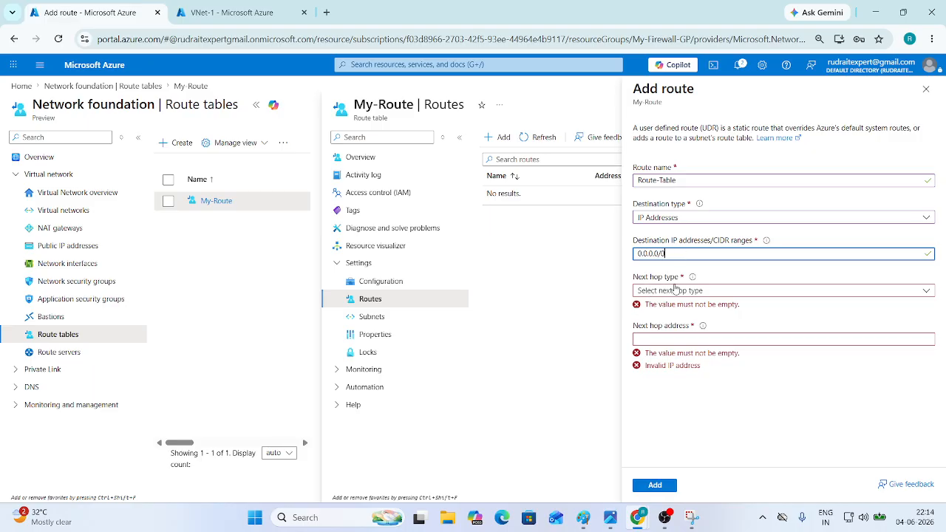
pyautogui.click(673, 289)
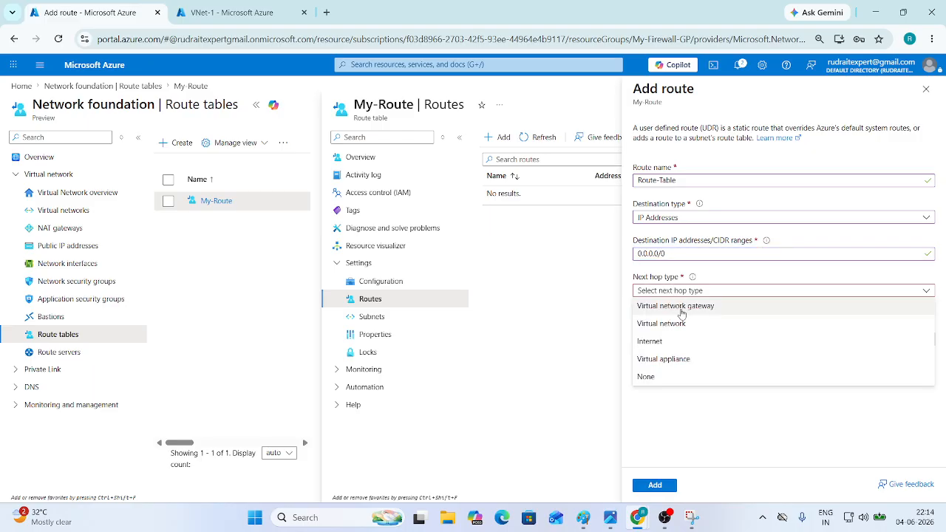
pyautogui.click(680, 362)
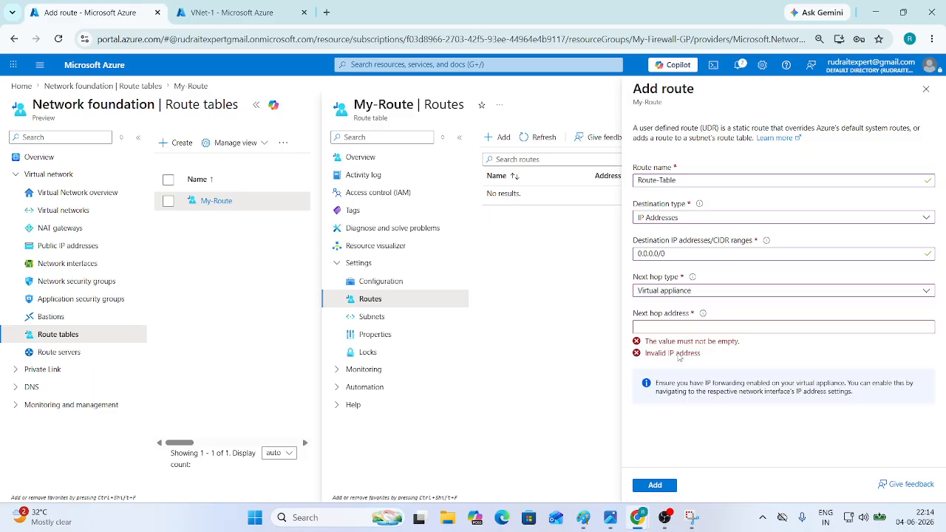
pyautogui.click(643, 327)
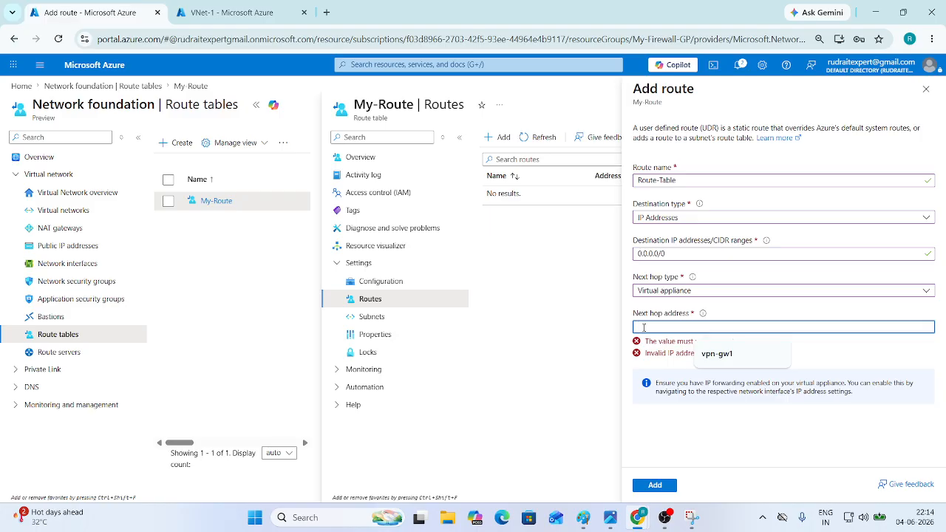
# - Look up VM-1's private IP address on its Virtual machines overview page
pyautogui.click(231, 13)
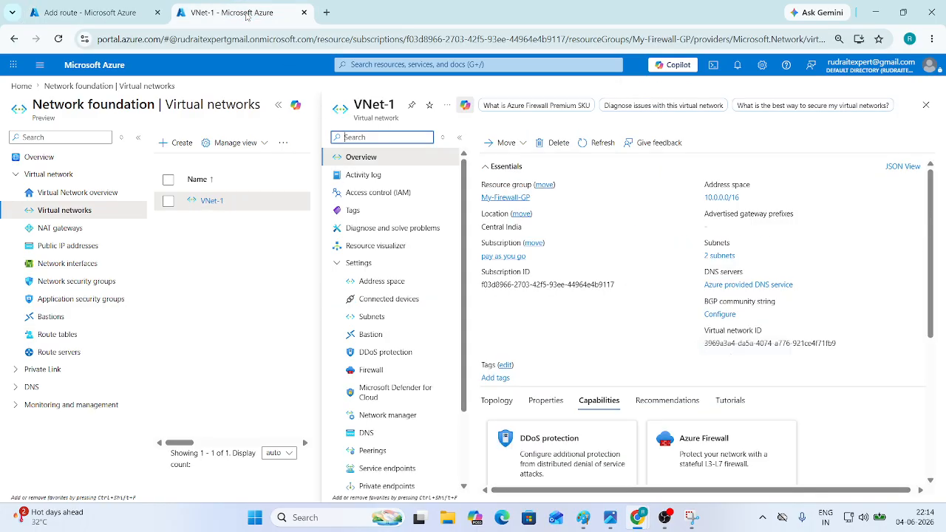
pyautogui.click(94, 65)
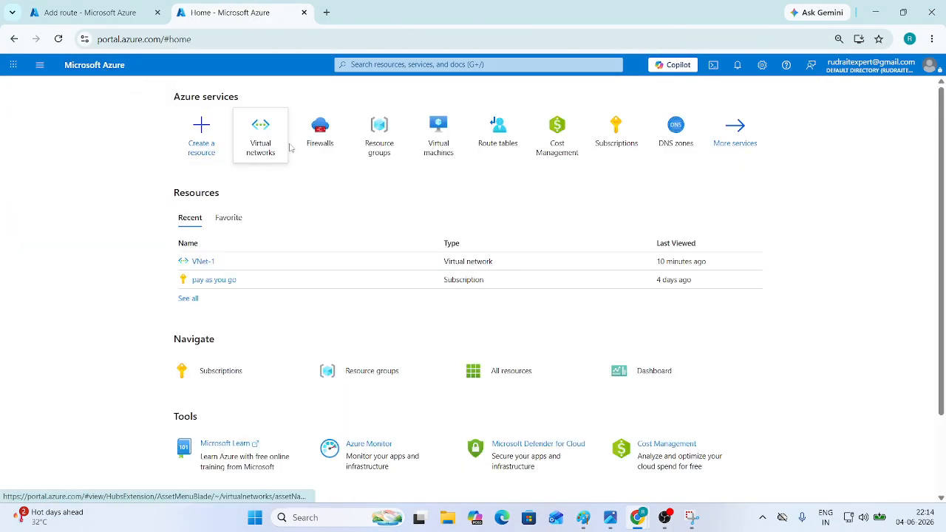
pyautogui.click(434, 146)
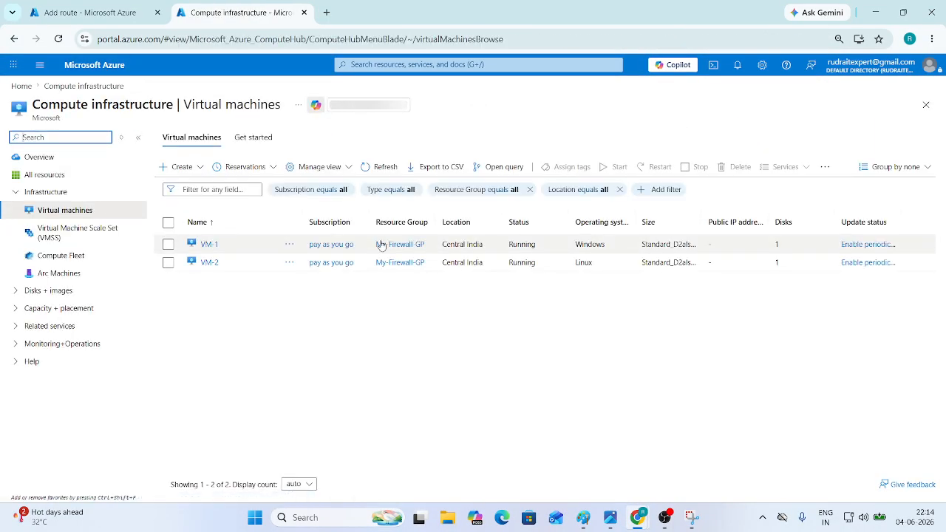
pyautogui.click(207, 245)
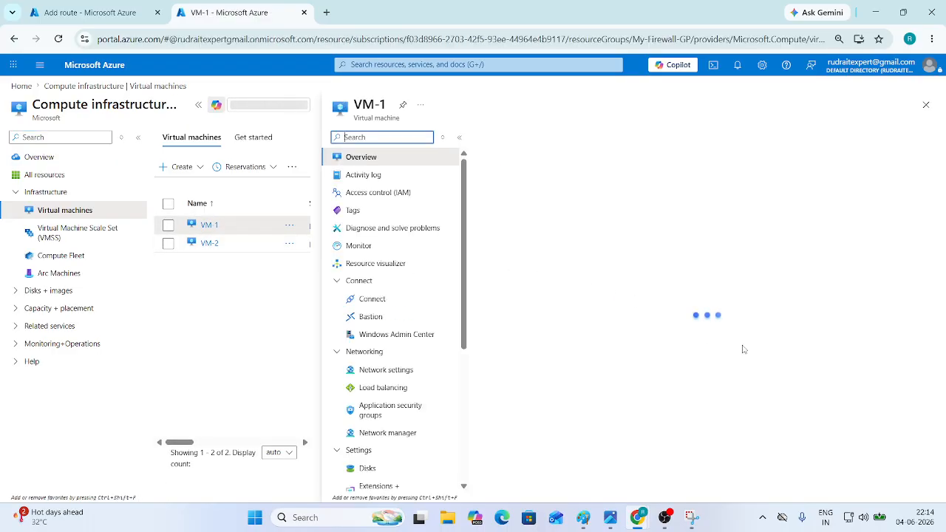
pyautogui.scroll(-2, 724, 348)
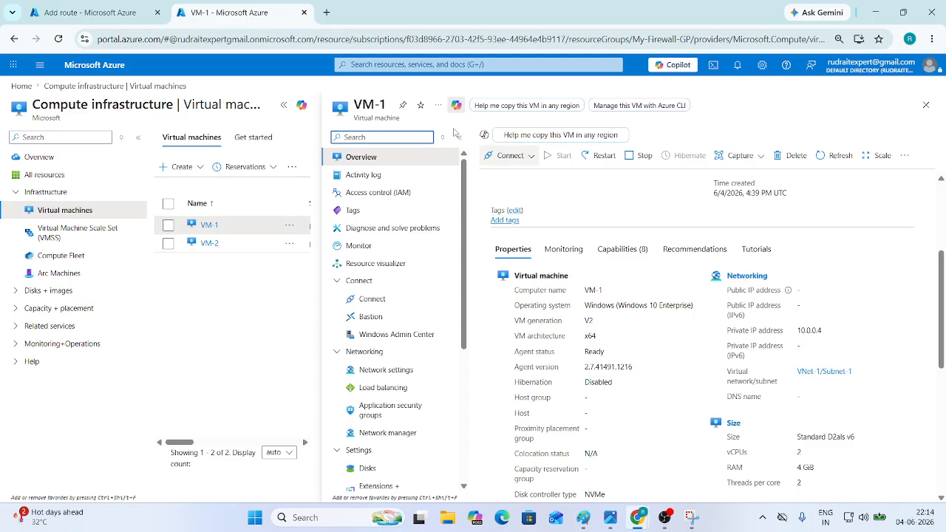
# - Enter 10.0.0.4 as the next hop address and add the Route-Table route
pyautogui.hotkey('ctrl', 'Tab')
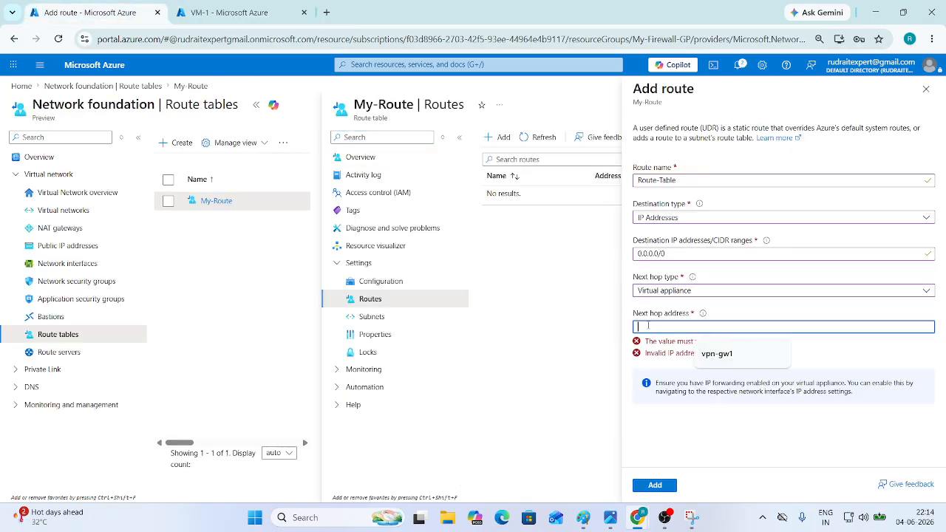
pyautogui.write('10.0.0.4')
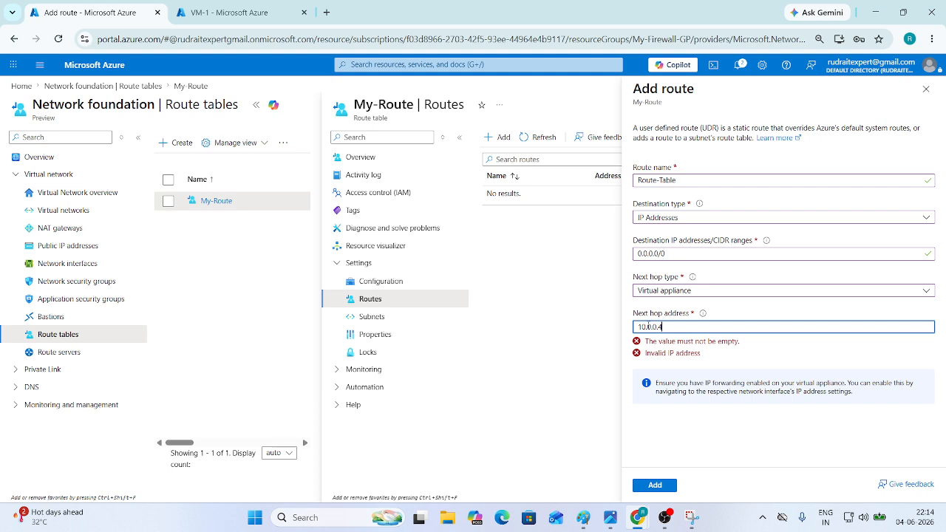
pyautogui.click(783, 305)
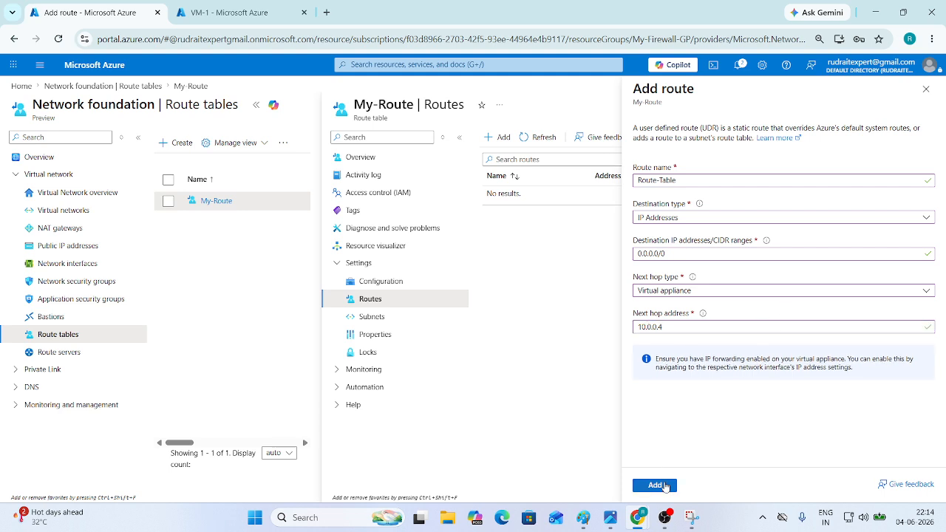
pyautogui.click(665, 486)
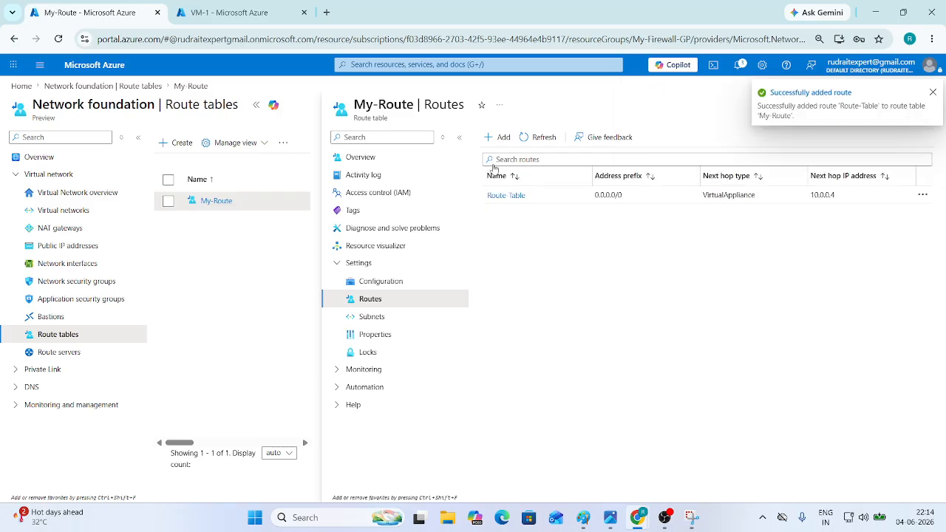
# - Draft a second route, Linux-Table, for 0.0.0.0/0 with a Virtual appliance next hop
pyautogui.click(497, 137)
pyautogui.click(679, 184)
pyautogui.write('Linux')
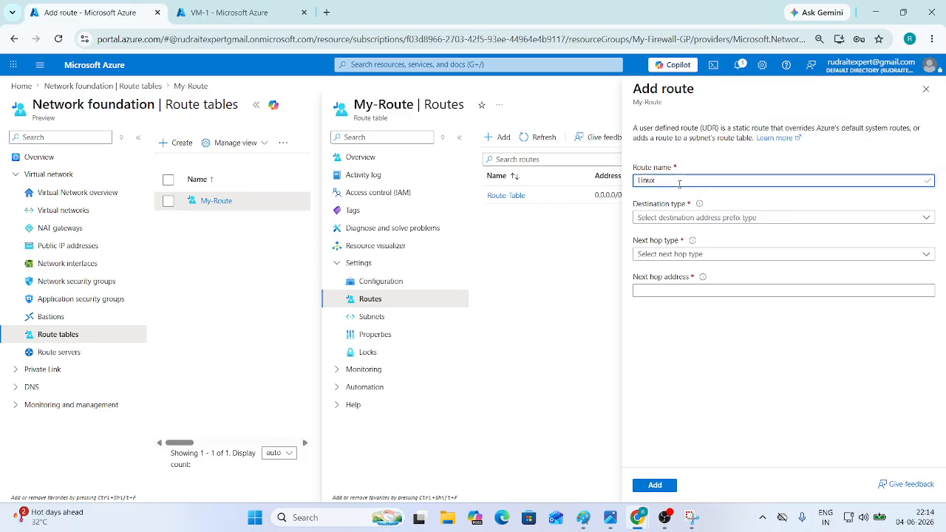
pyautogui.write('-Table')
pyautogui.click(688, 217)
pyautogui.click(676, 237)
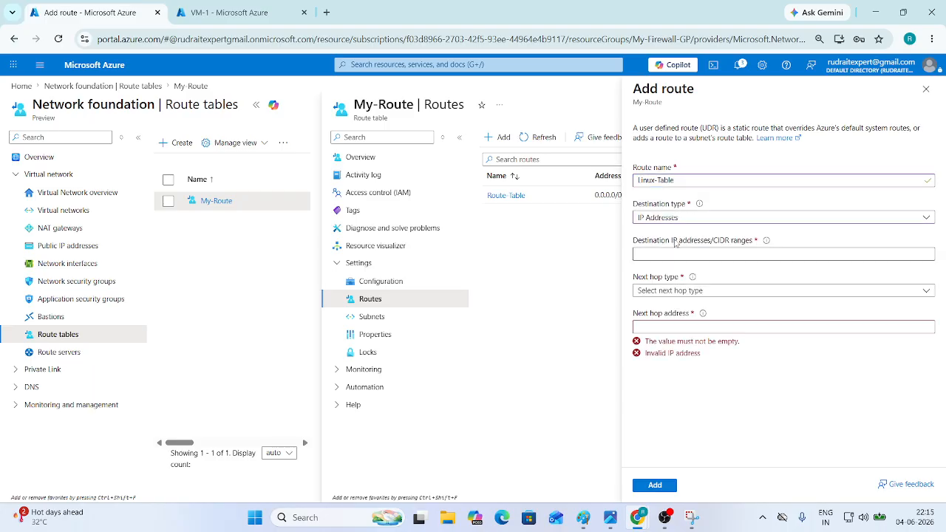
pyautogui.click(674, 254)
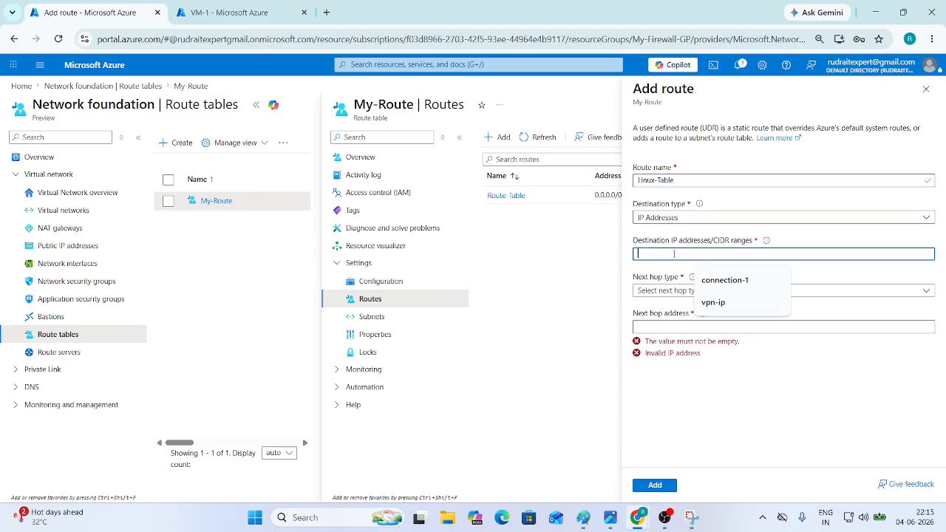
pyautogui.write('0.0.0.0/')
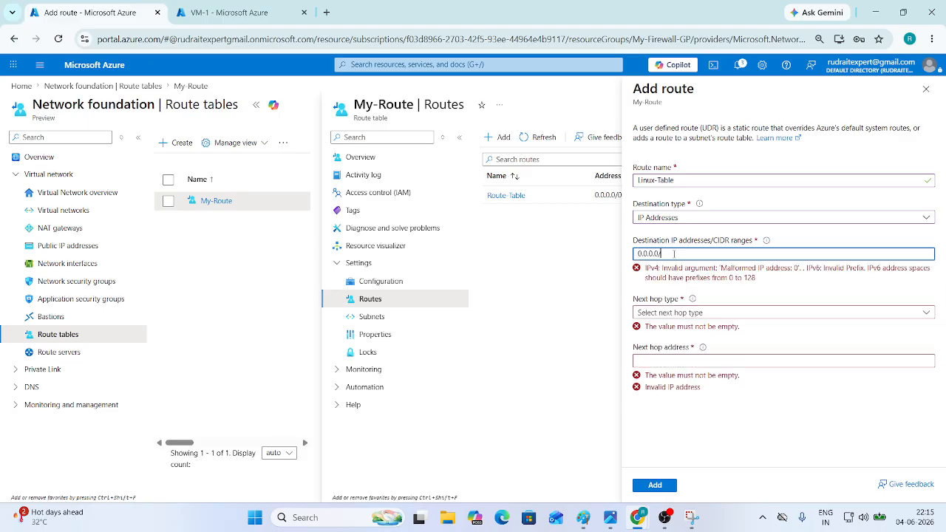
pyautogui.write('0')
pyautogui.click(673, 319)
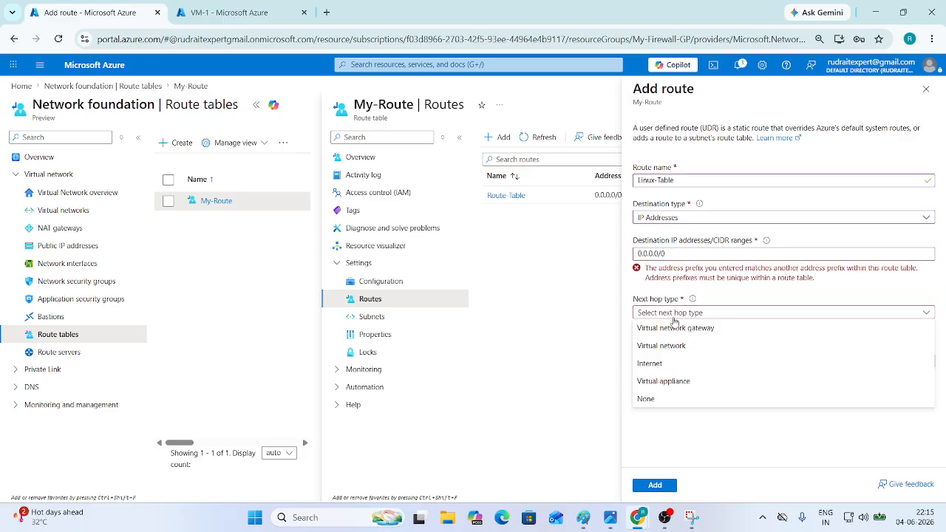
pyautogui.click(675, 380)
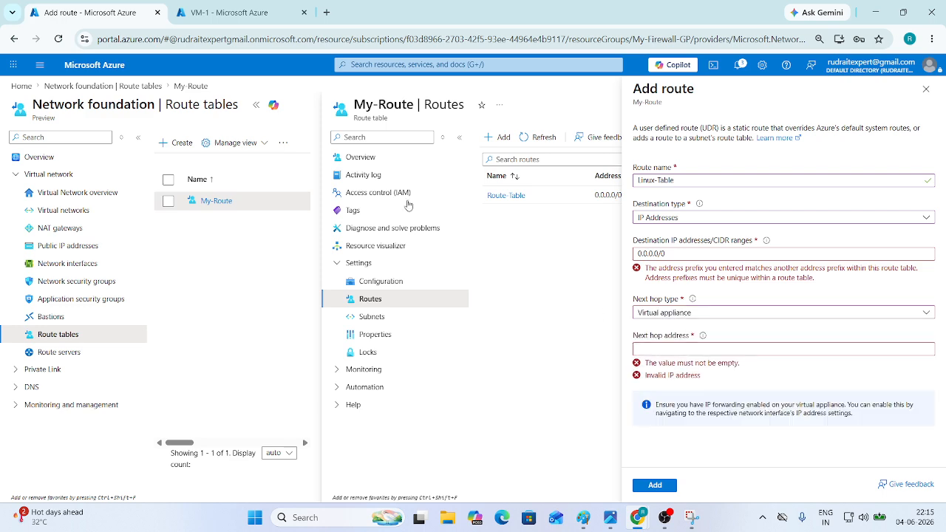
# - Check VM-2's private IP, then edit the draft's next hop address and destination range
pyautogui.click(226, 12)
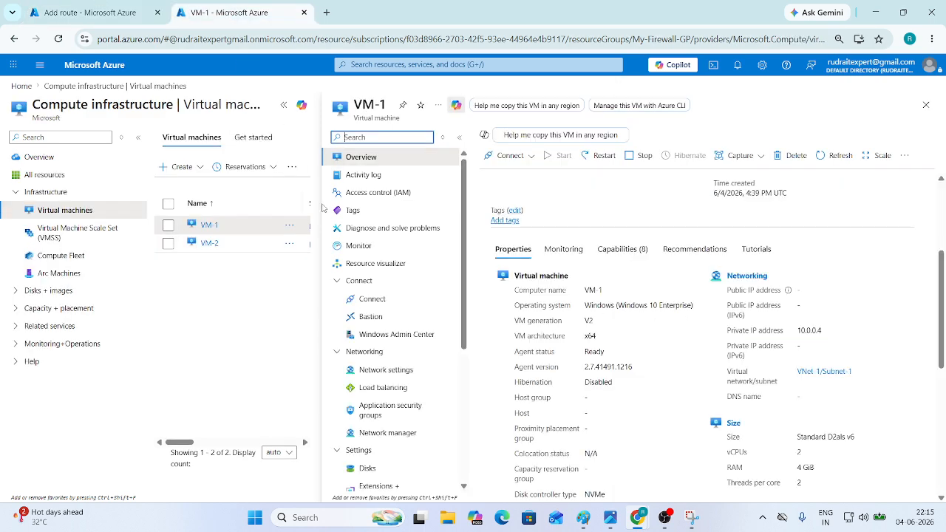
pyautogui.click(209, 243)
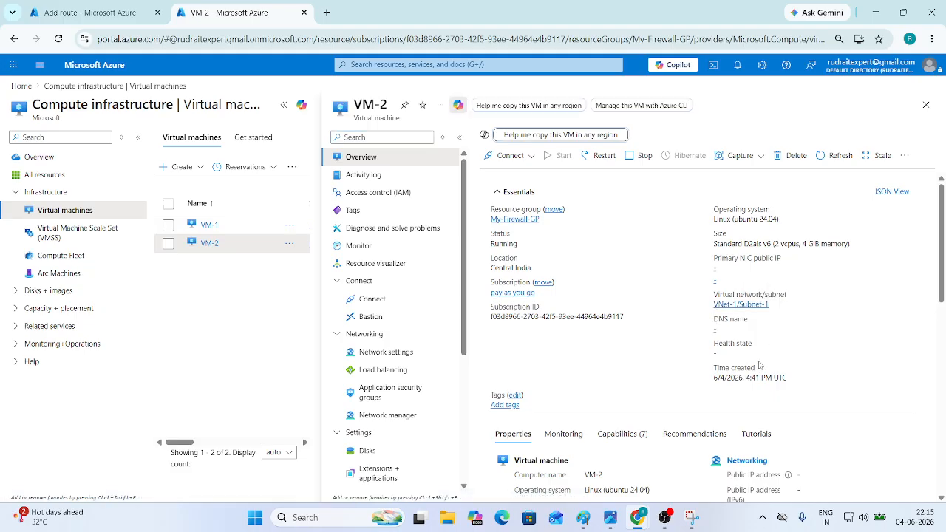
pyautogui.scroll(-2, 759, 365)
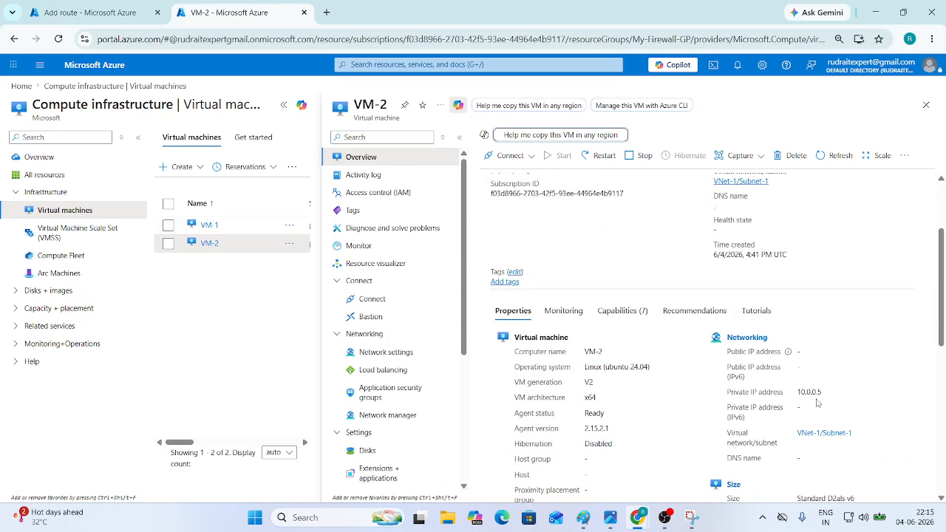
pyautogui.click(89, 12)
pyautogui.click(671, 351)
pyautogui.write('10.0.0.5')
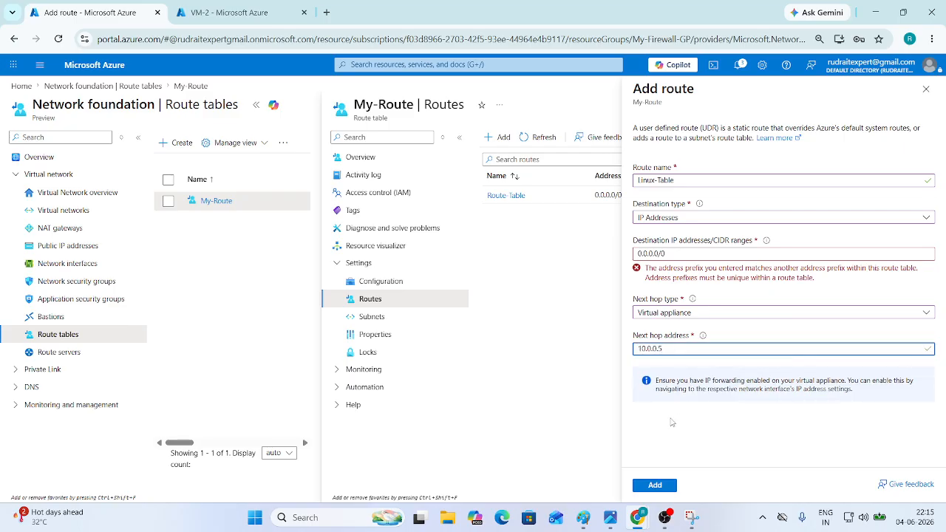
pyautogui.click(670, 254)
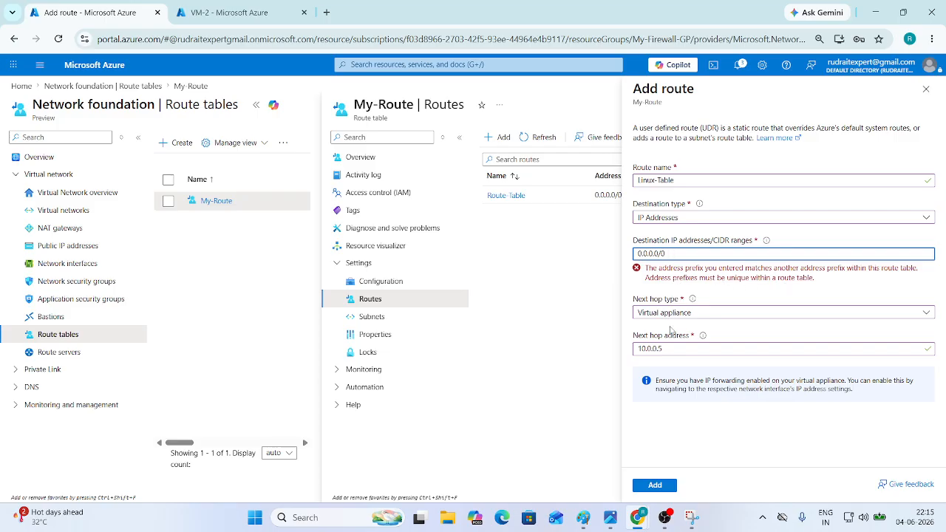
# - Discard the unsaved duplicate Linux-Table route and close the My-Route routes view
pyautogui.click(926, 90)
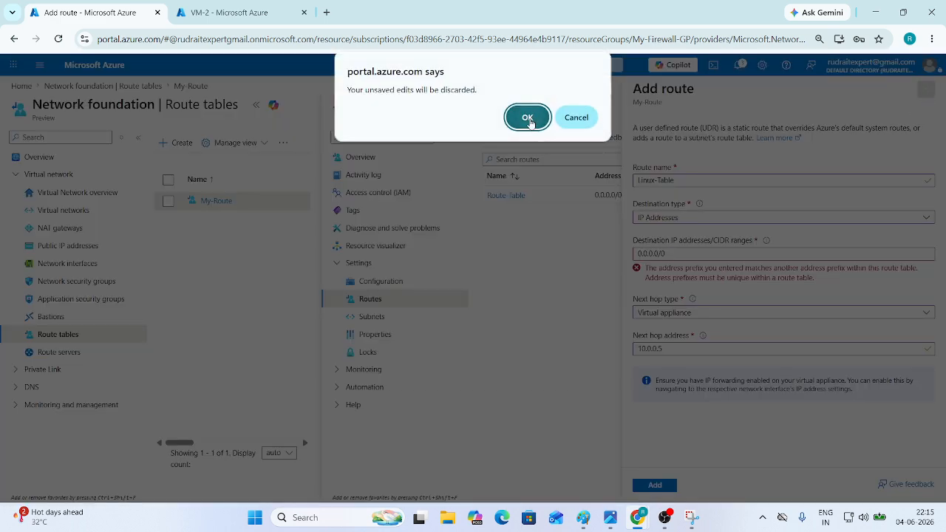
pyautogui.click(527, 118)
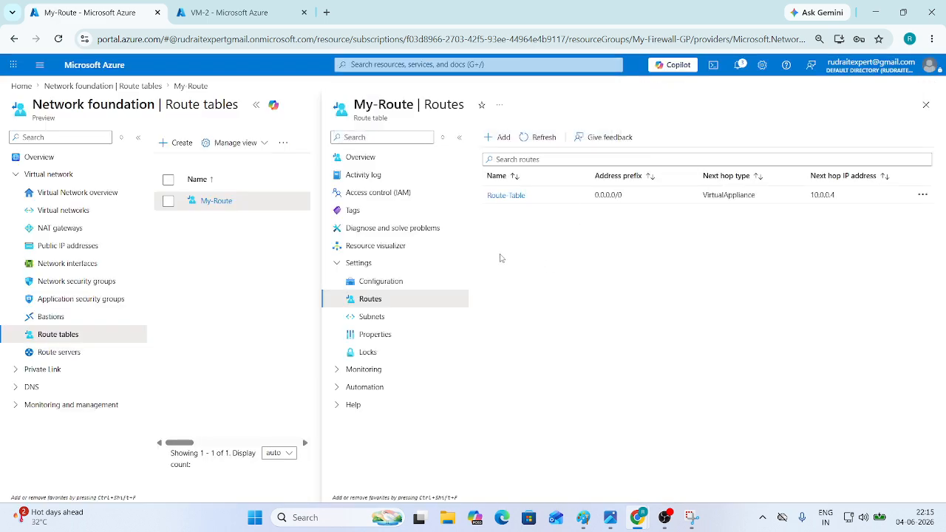
pyautogui.click(927, 104)
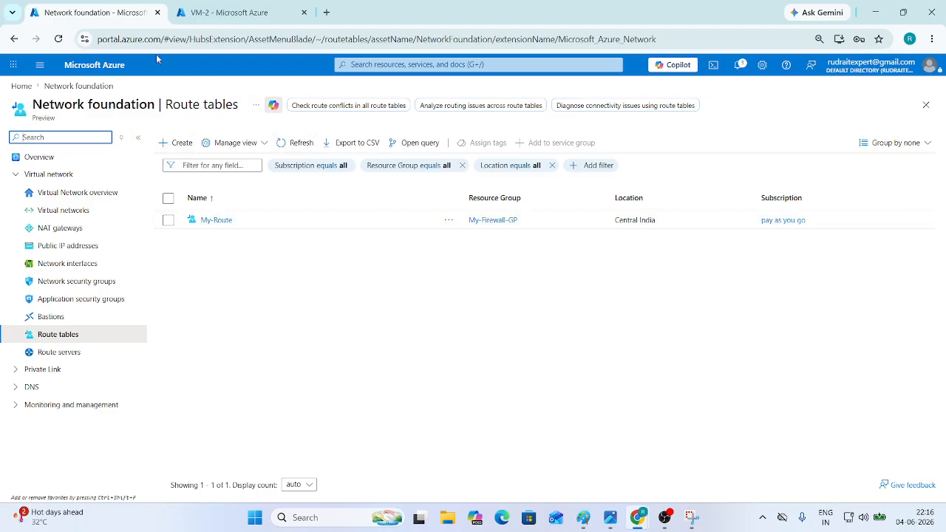
# - Go to the Azure Home page and open the Firewalls list
pyautogui.click(96, 65)
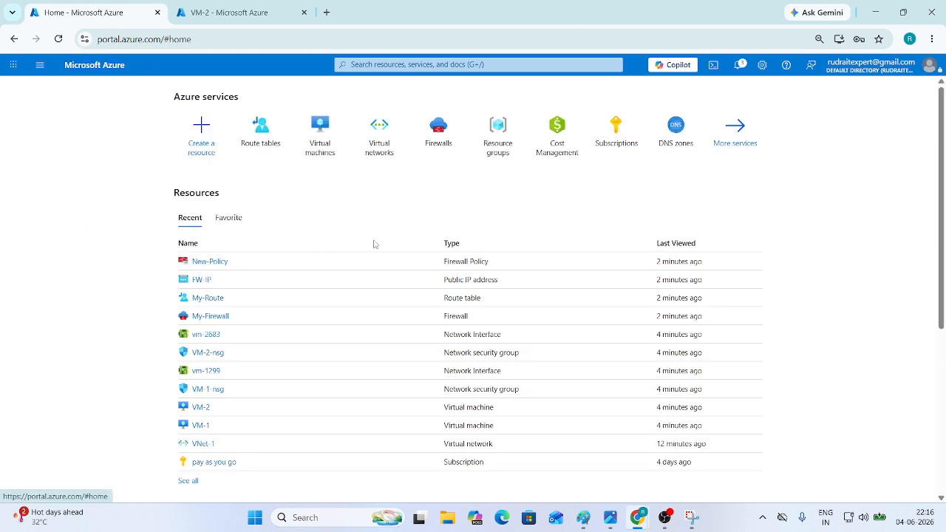
pyautogui.click(437, 127)
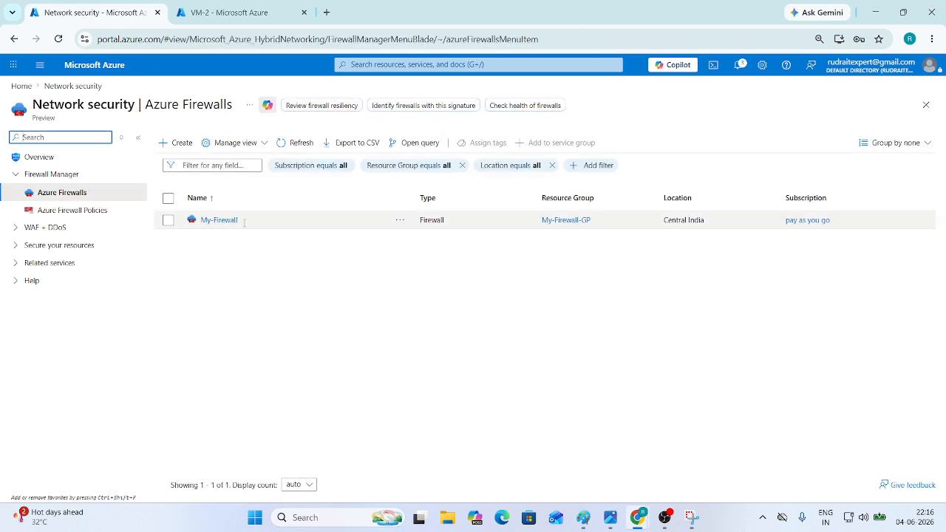
# - Copy My-Firewall's FW-IP public address 20.204.28.41, then open its New-Policy firewall policy
pyautogui.click(212, 221)
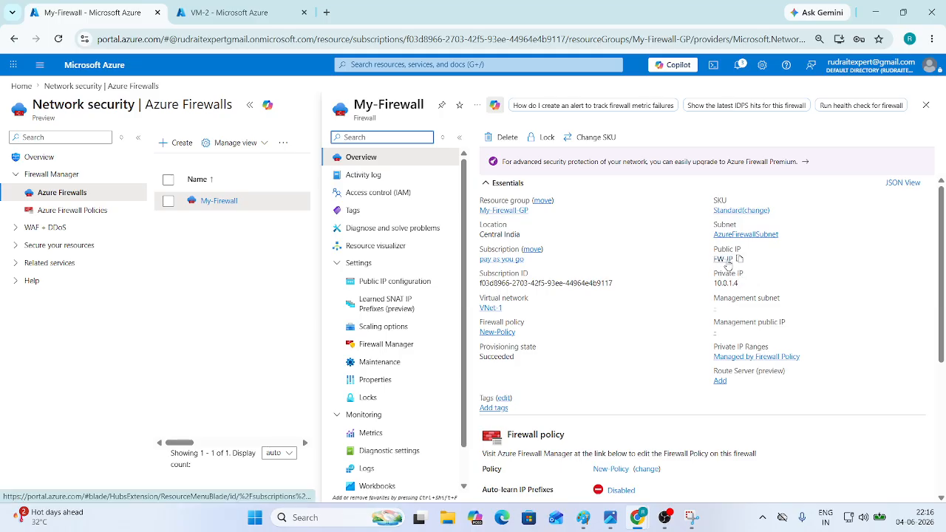
pyautogui.click(719, 259)
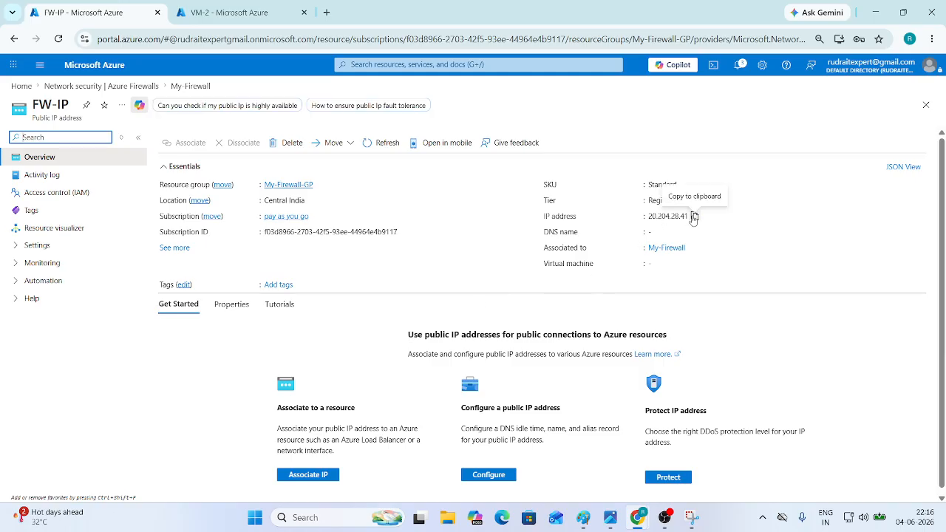
pyautogui.click(693, 216)
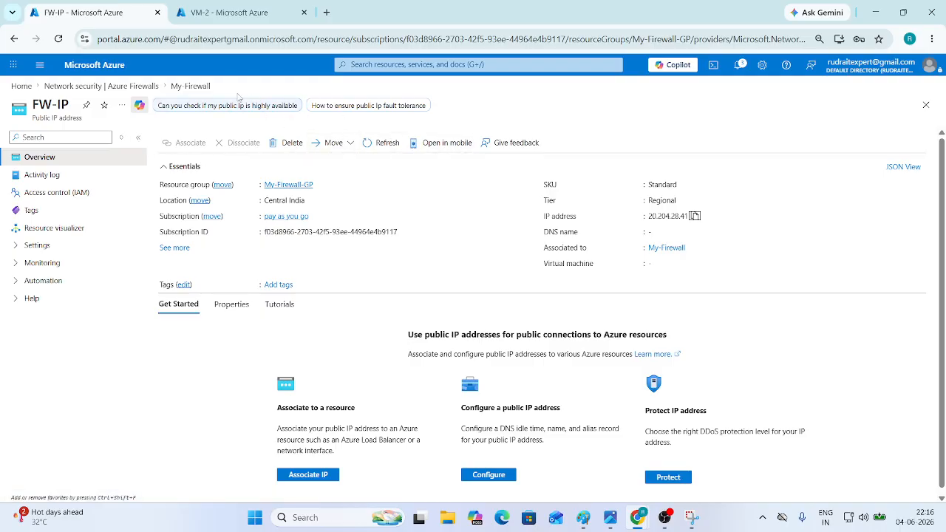
pyautogui.click(181, 86)
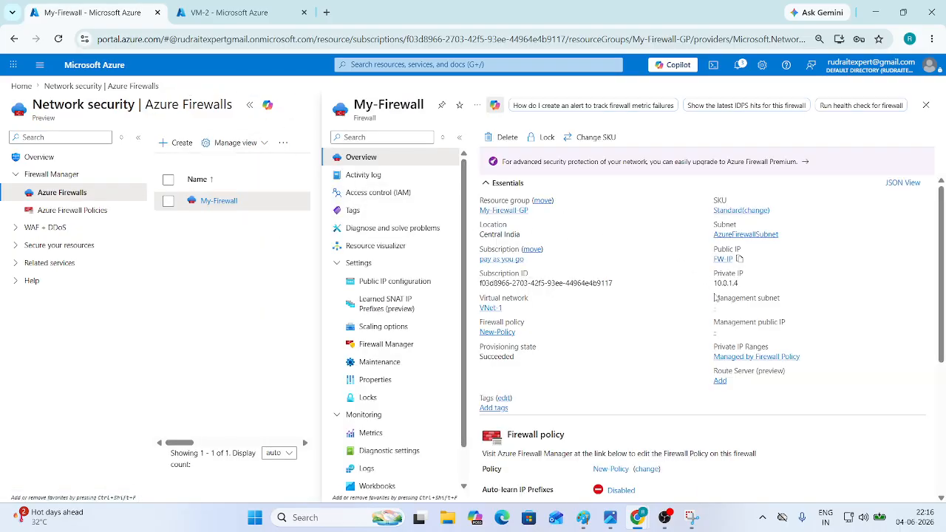
pyautogui.scroll(-3, 698, 345)
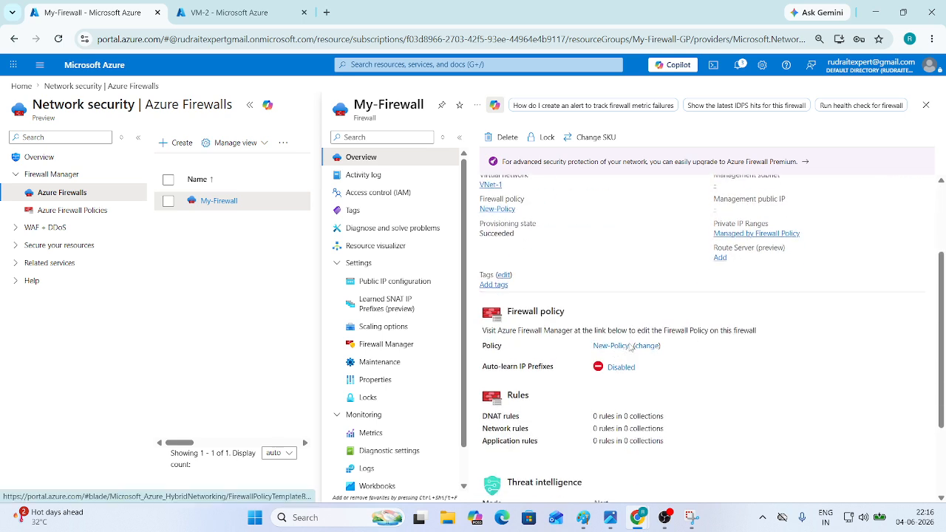
pyautogui.click(619, 346)
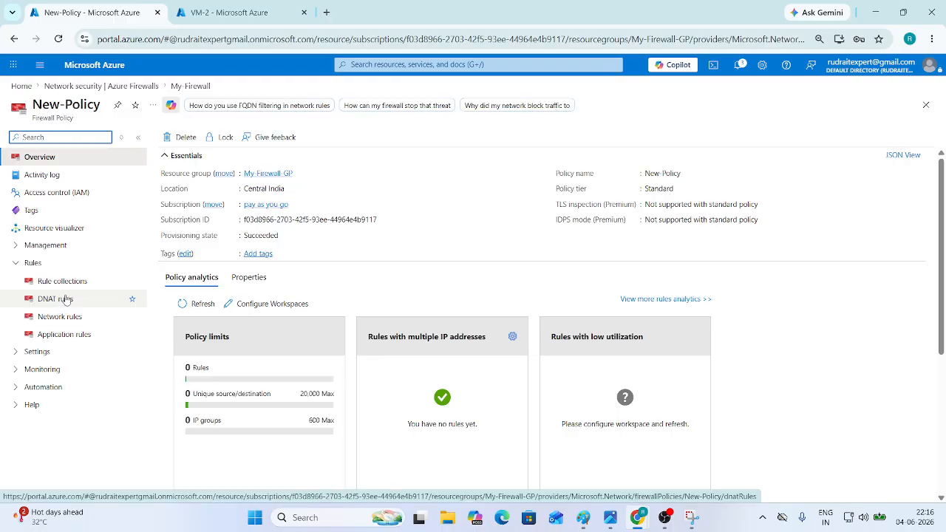
# - Browse New-Policy's empty Rule collections, DNAT rules and Application rules pages, then start a screen snip
pyautogui.click(65, 282)
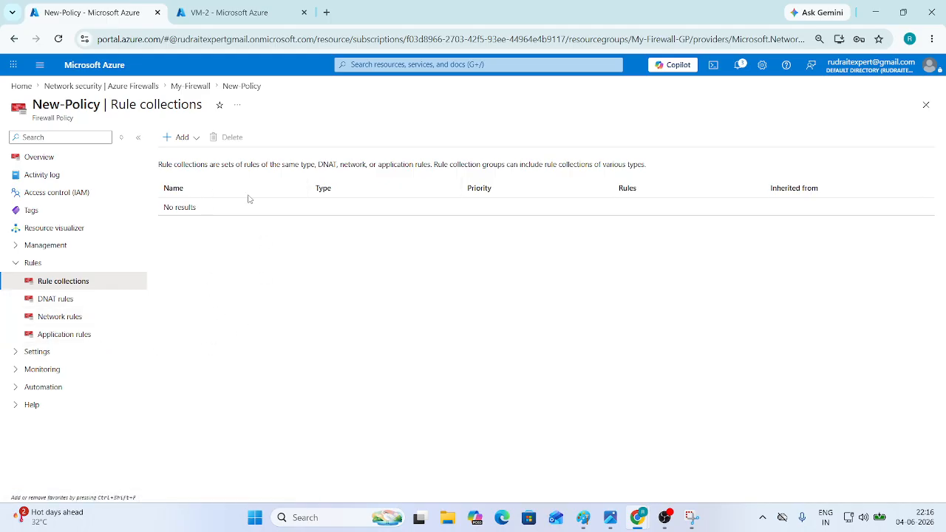
pyautogui.click(56, 303)
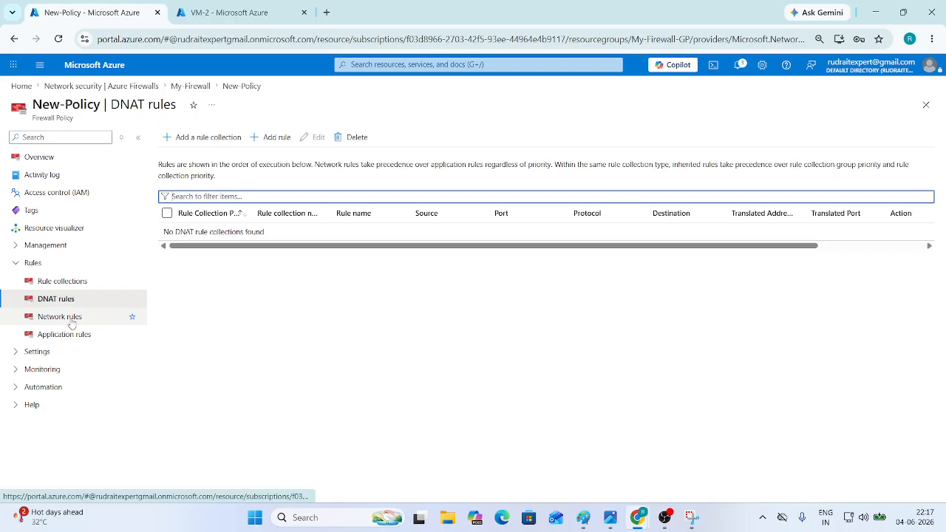
pyautogui.click(65, 334)
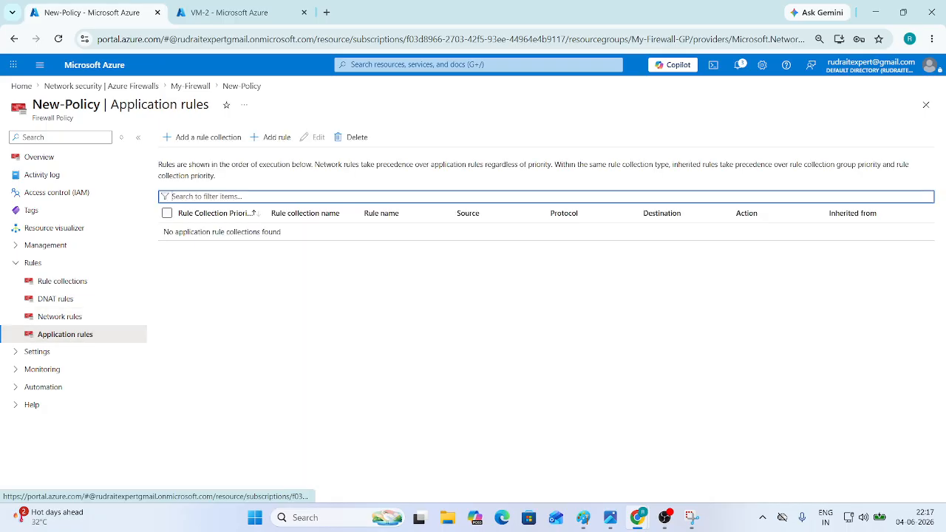
pyautogui.hotkey('alt', 'Tab')
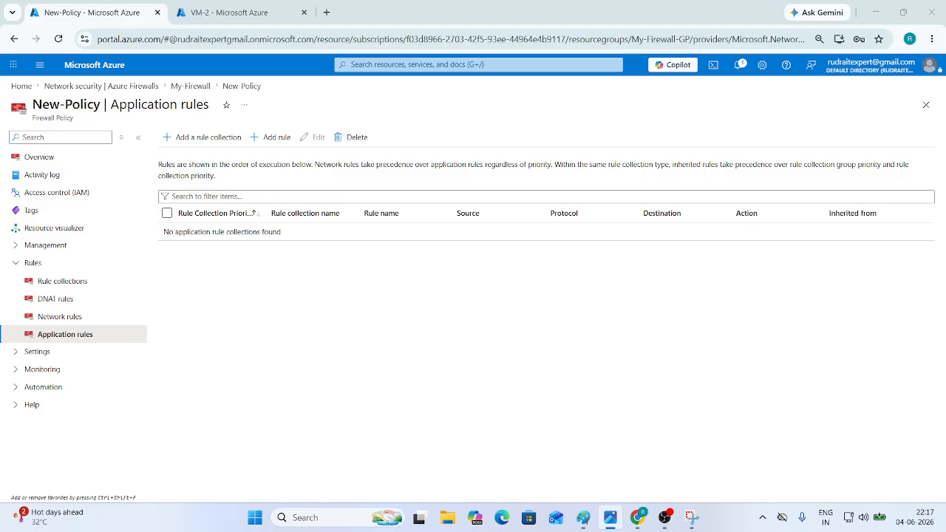
pyautogui.press('super+shift+s')
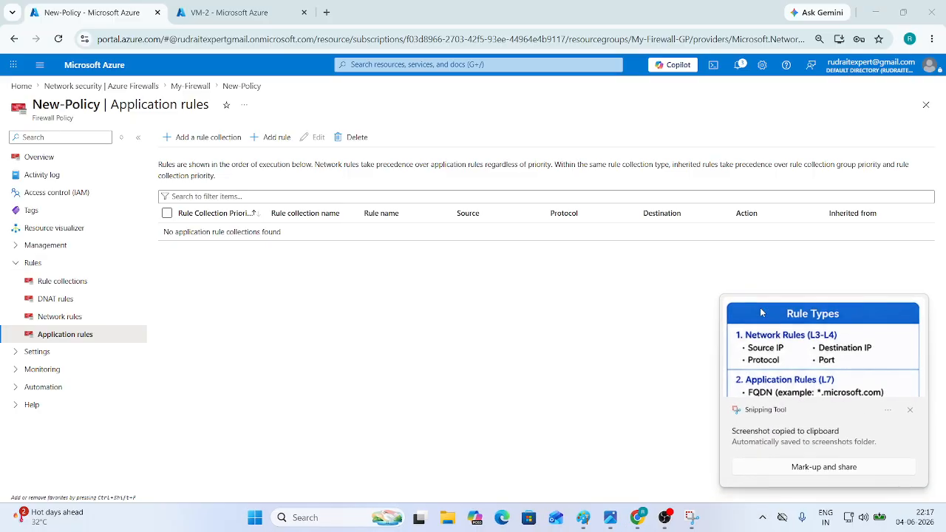
# - Paste the Rule Types snip into Paint, move it right of the Firewall SKU notes and enlarge it
pyautogui.click(760, 307)
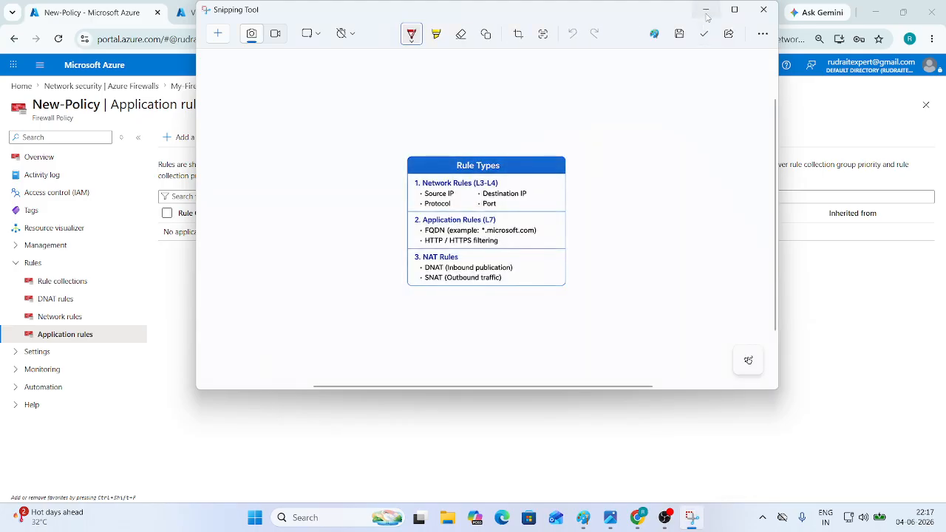
pyautogui.click(705, 11)
pyautogui.click(583, 517)
pyautogui.scroll(-8, 484, 387)
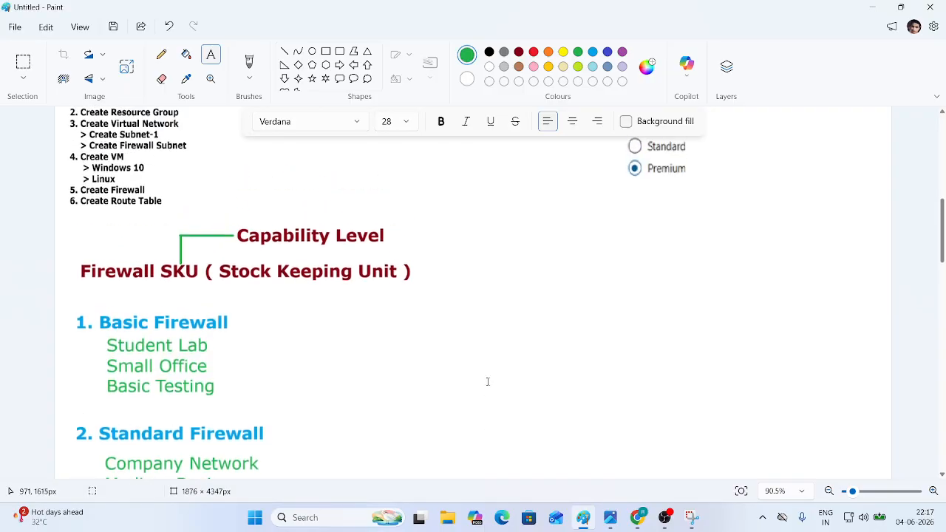
pyautogui.scroll(-3, 488, 381)
pyautogui.click(23, 63)
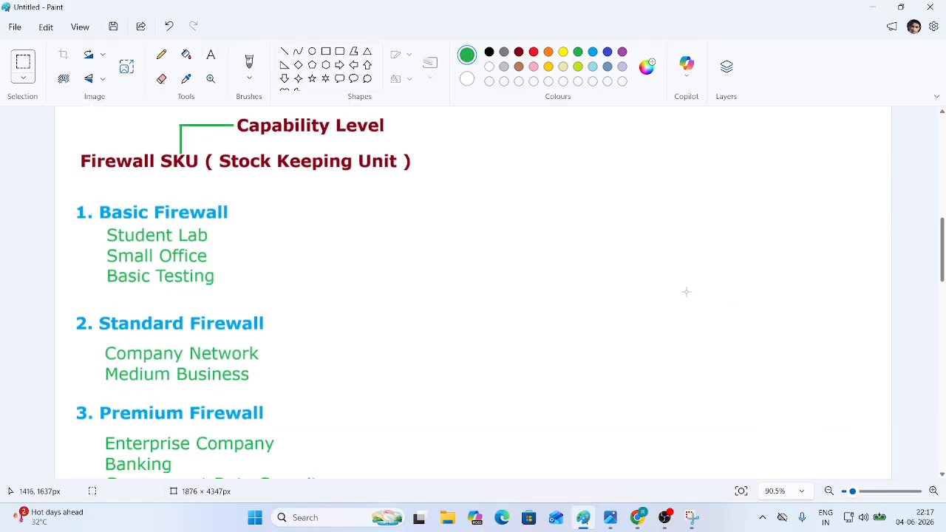
pyautogui.hotkey('ctrl', 'v')
pyautogui.moveTo(132, 174); pyautogui.dragTo(631, 244)
pyautogui.moveTo(673, 273); pyautogui.dragTo(855, 427)
pyautogui.moveTo(787, 361); pyautogui.dragTo(774, 362)
pyautogui.click(507, 327)
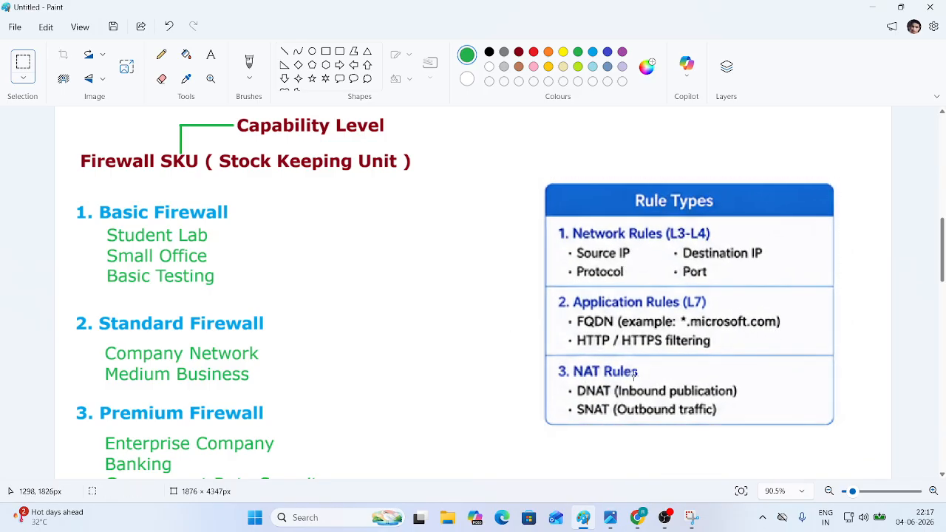
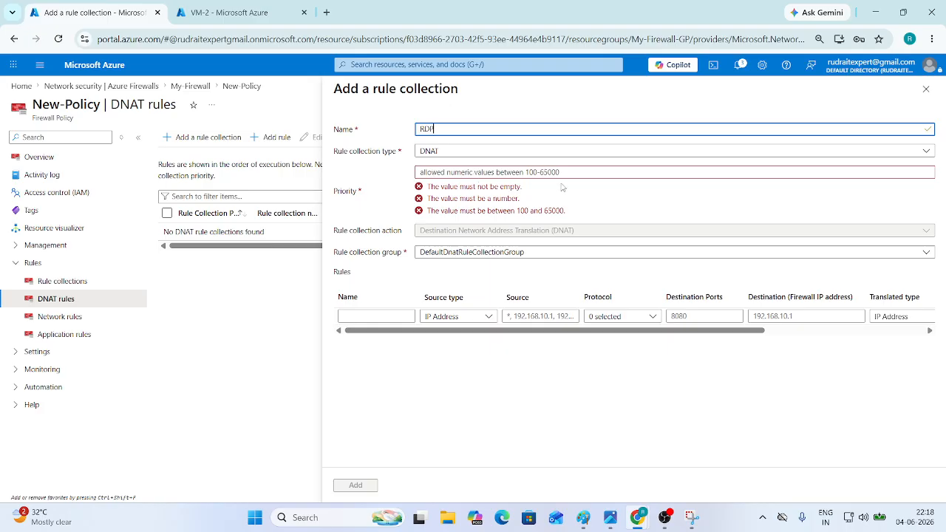
# - Set the DNAT collection priority to 100 and name the first rule RDP
pyautogui.click(466, 172)
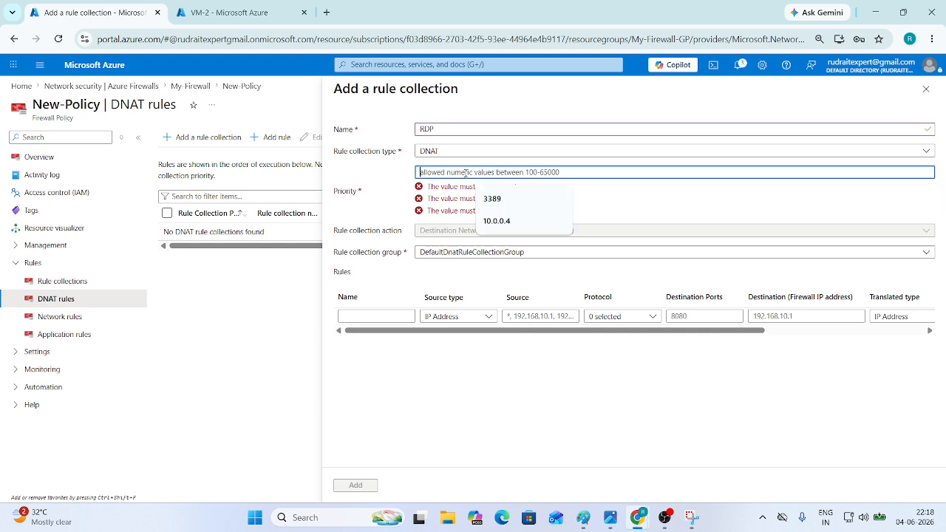
pyautogui.write('100')
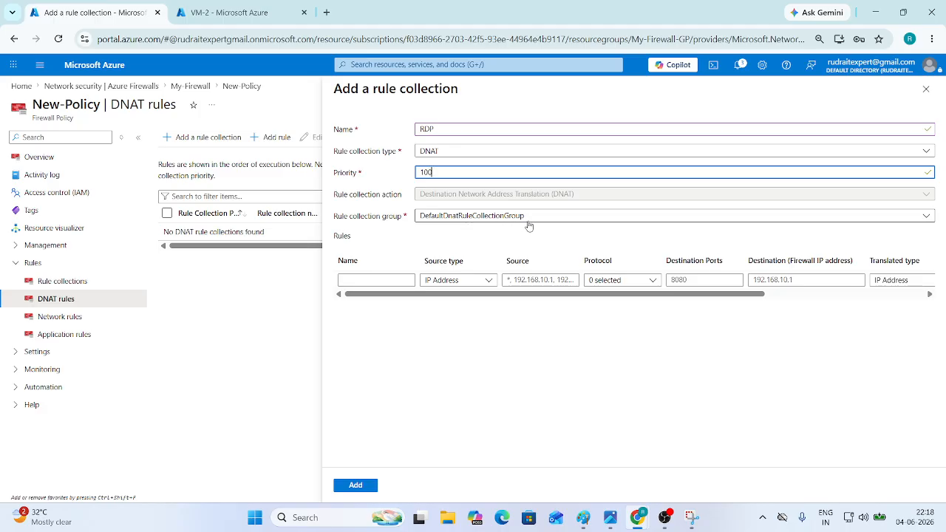
pyautogui.click(373, 282)
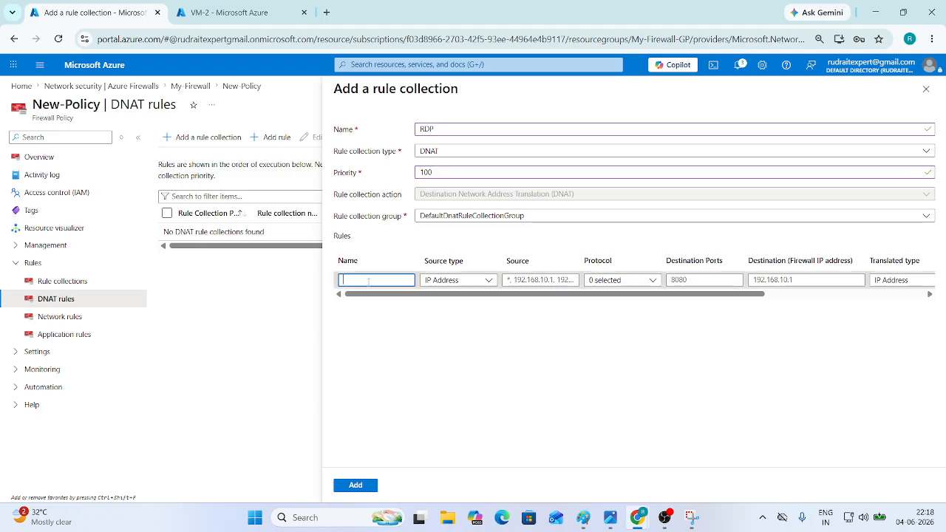
pyautogui.click(138, 137)
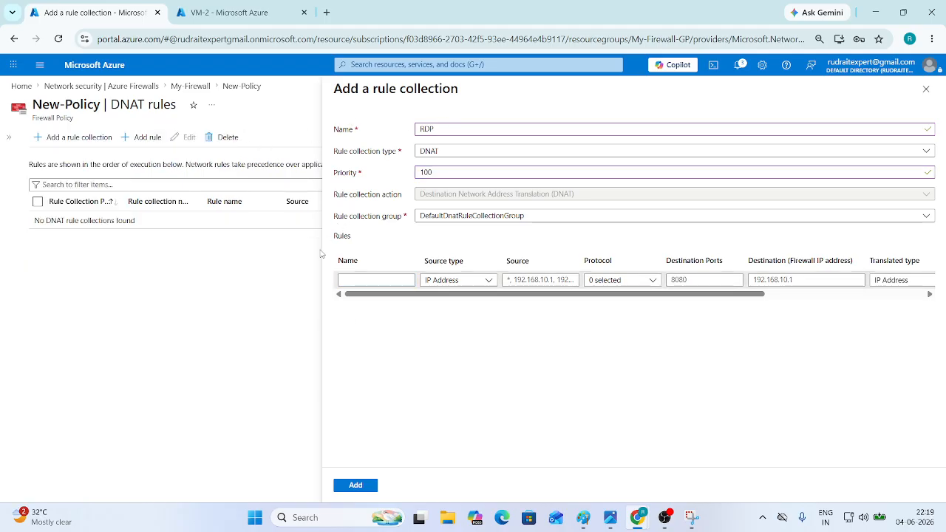
pyautogui.click(8, 137)
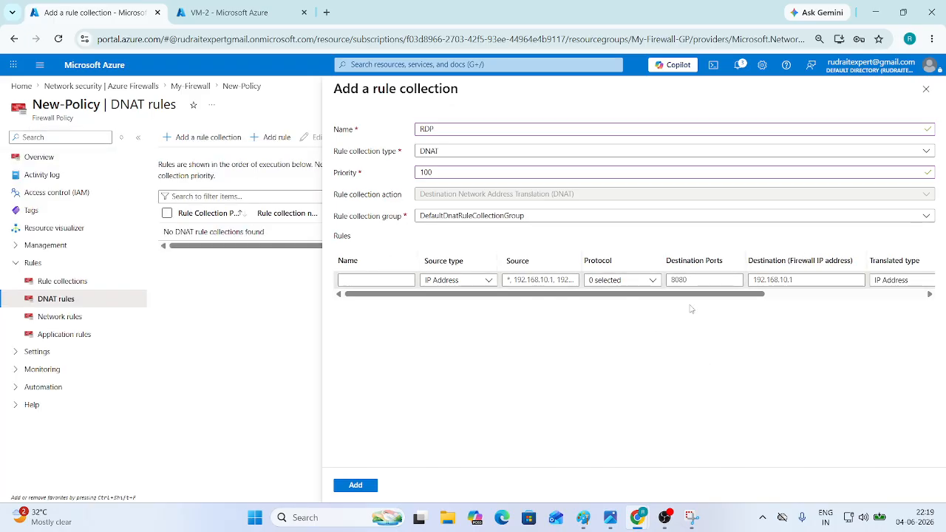
pyautogui.moveTo(712, 298); pyautogui.dragTo(612, 300)
pyautogui.click(363, 278)
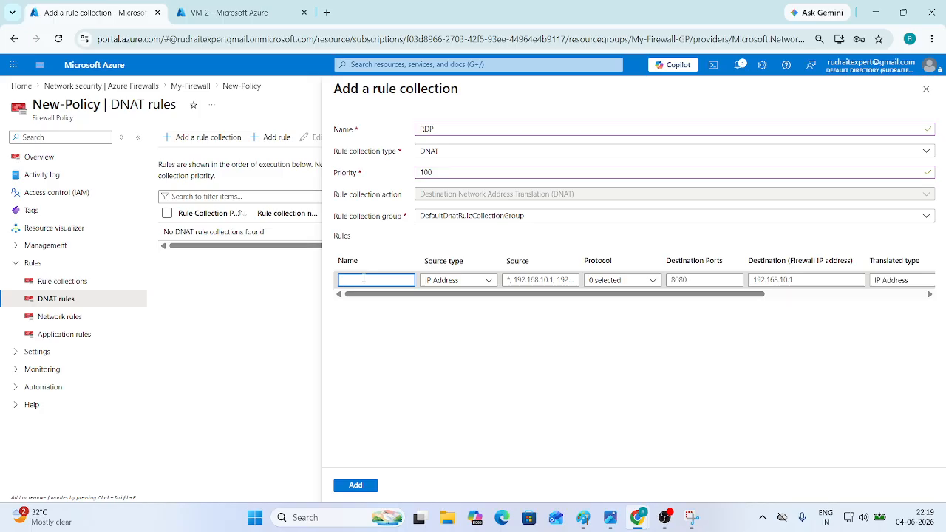
pyautogui.write('RDP')
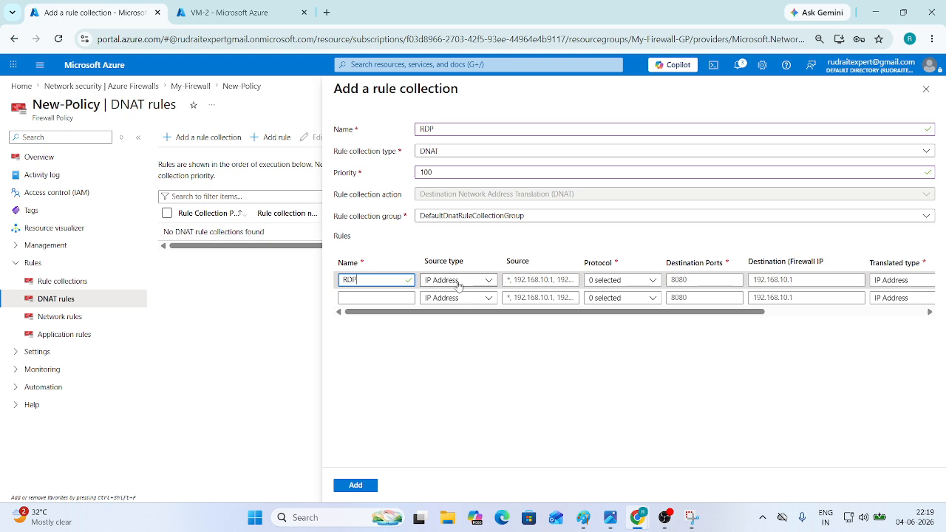
# - Give the RDP rule source *, protocol TCP and destination port 3389
pyautogui.click(548, 280)
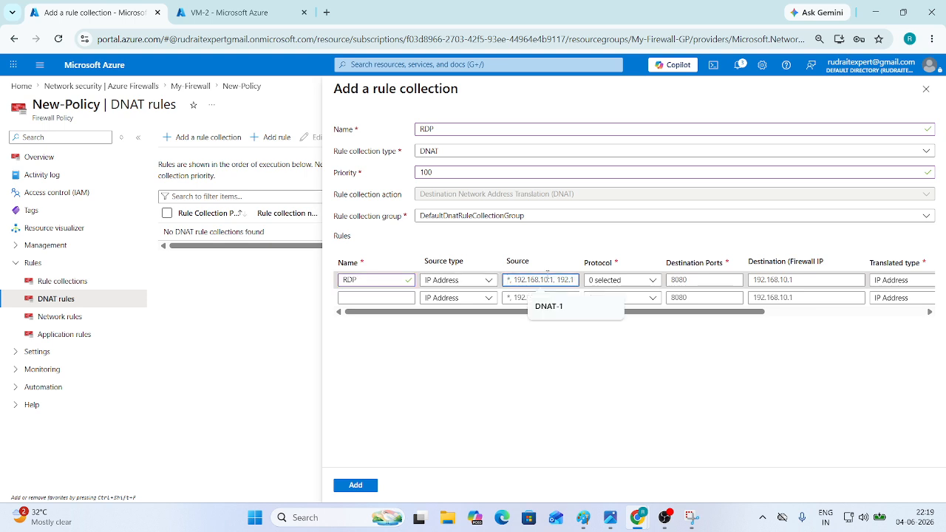
pyautogui.write('*')
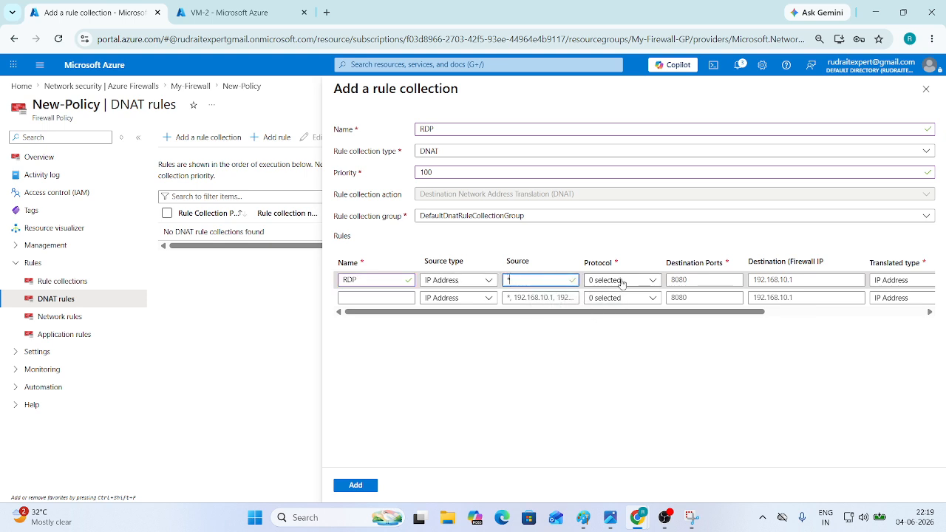
pyautogui.click(621, 283)
pyautogui.click(608, 296)
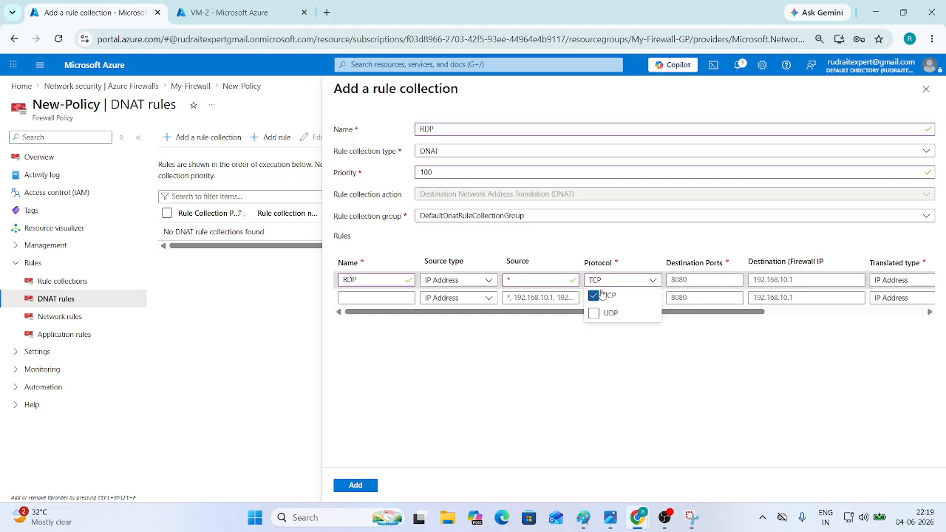
pyautogui.click(694, 281)
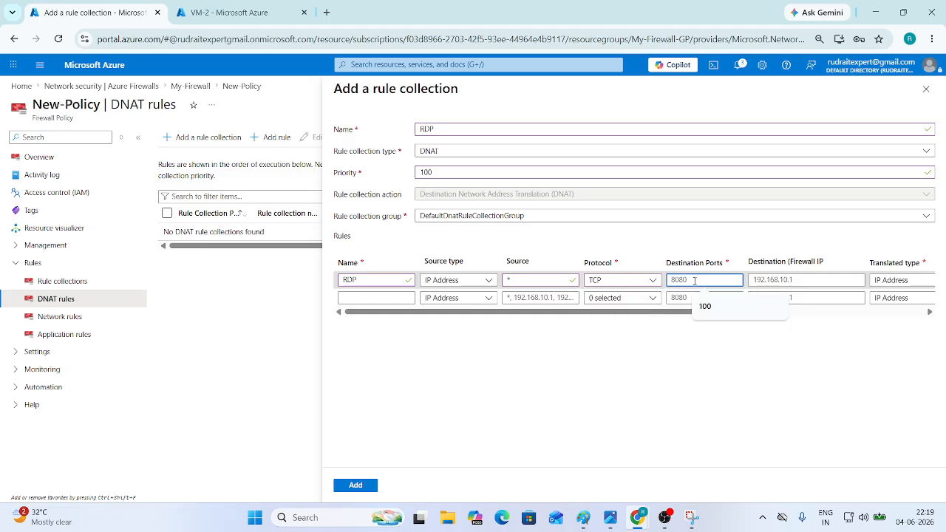
pyautogui.write('3389')
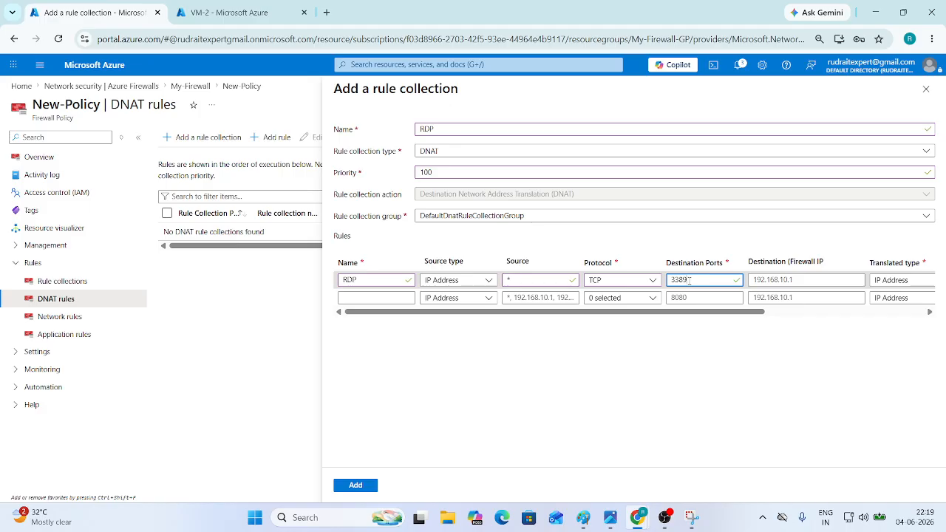
pyautogui.click(229, 12)
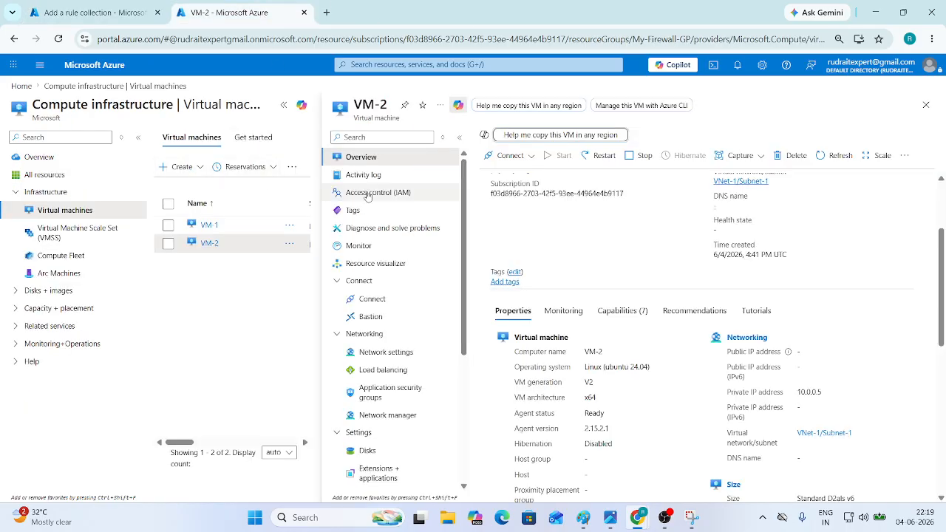
# - Check the Connect pages of VM-2 and then VM-1, and close them
pyautogui.scroll(3, 622, 253)
pyautogui.scroll(-4, 622, 254)
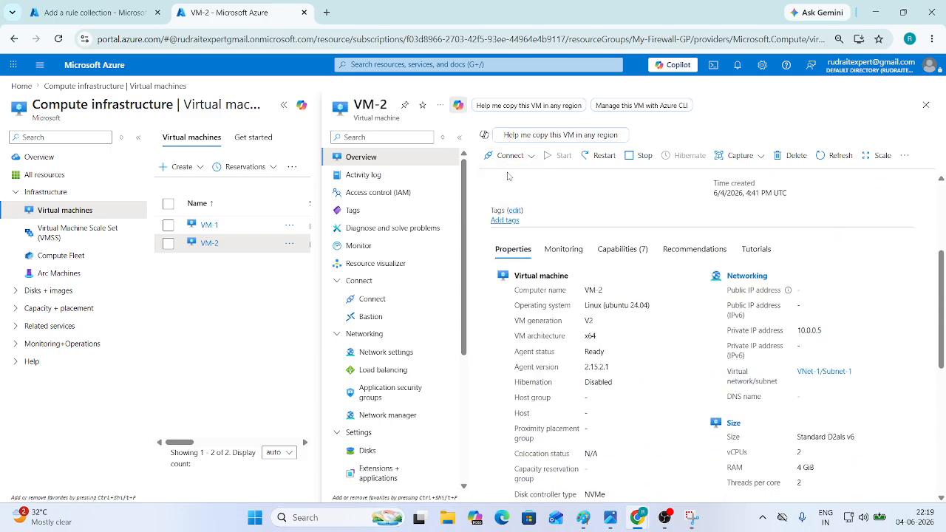
pyautogui.click(509, 156)
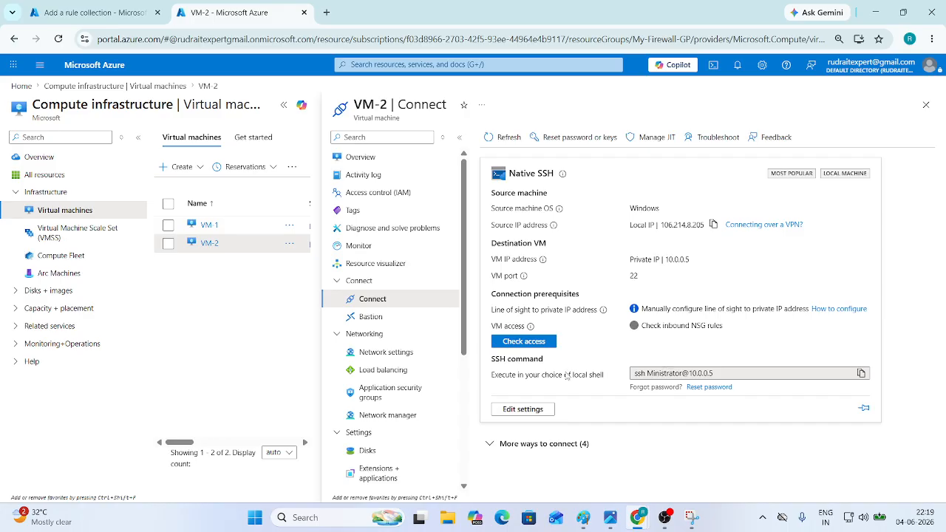
pyautogui.click(208, 225)
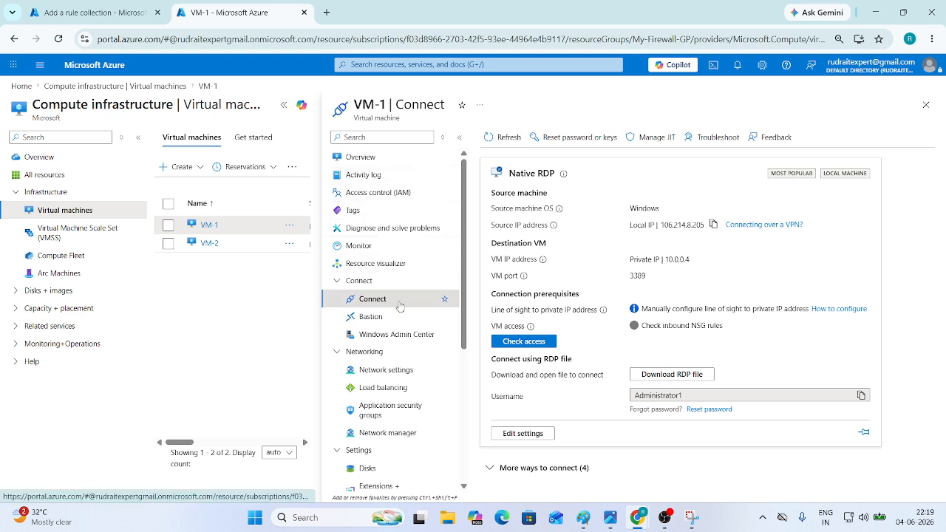
pyautogui.click(925, 105)
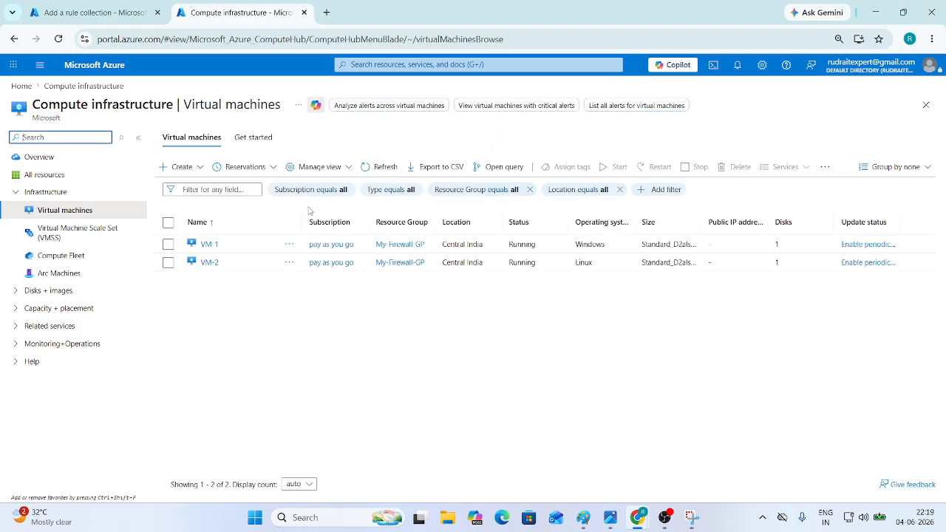
# - Review VM-1's overview properties, including its private IP 10.0.0.4
pyautogui.click(209, 245)
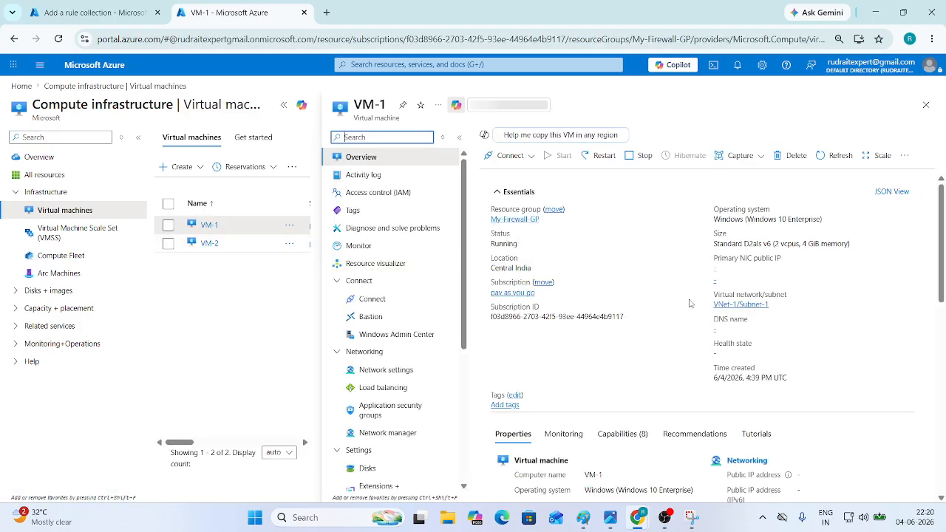
pyautogui.scroll(-1, 695, 307)
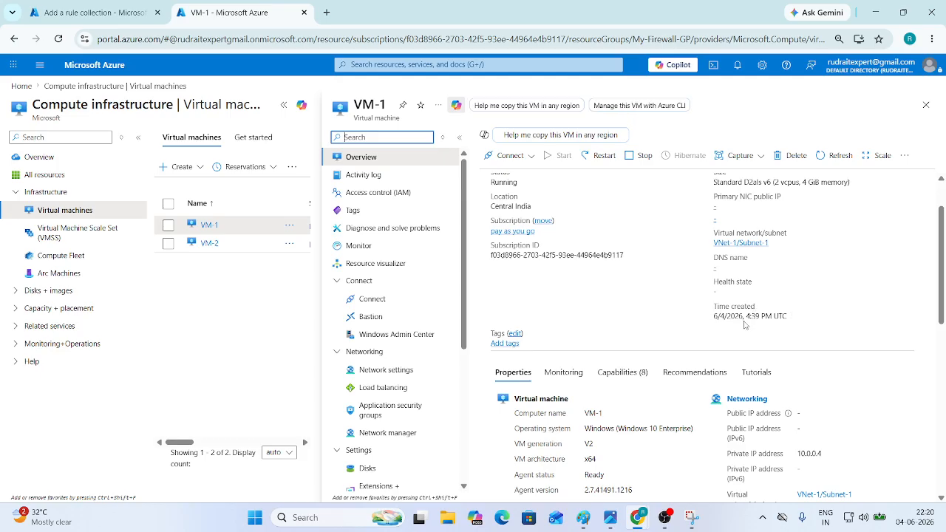
pyautogui.scroll(-2, 745, 324)
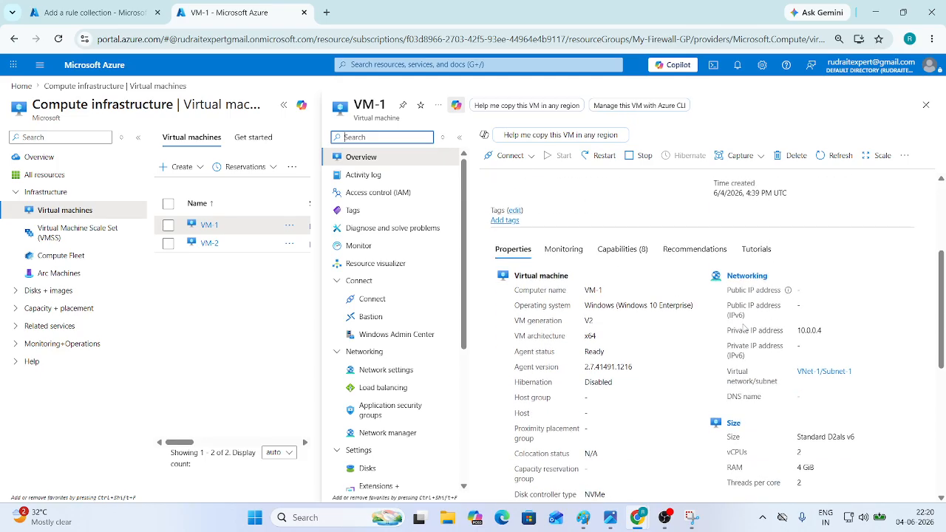
pyautogui.scroll(-2, 743, 326)
pyautogui.scroll(-3, 743, 323)
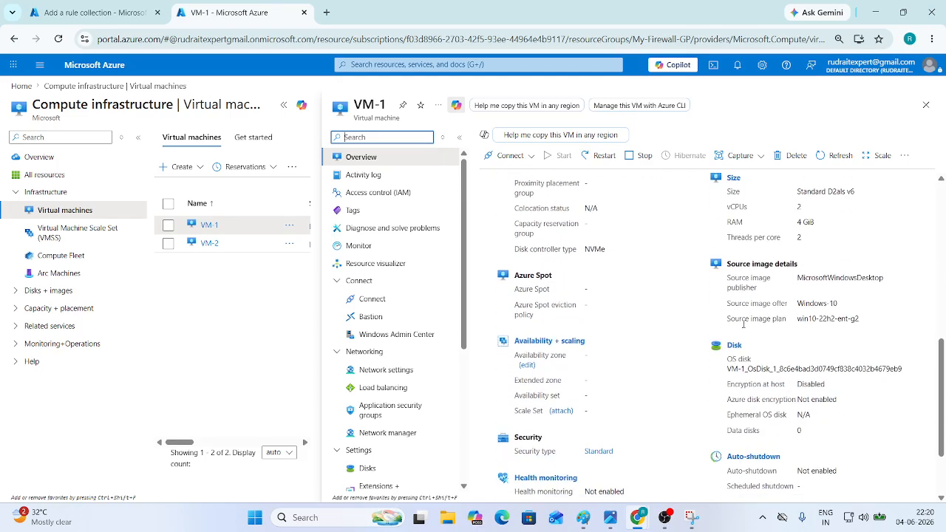
pyautogui.scroll(2, 745, 329)
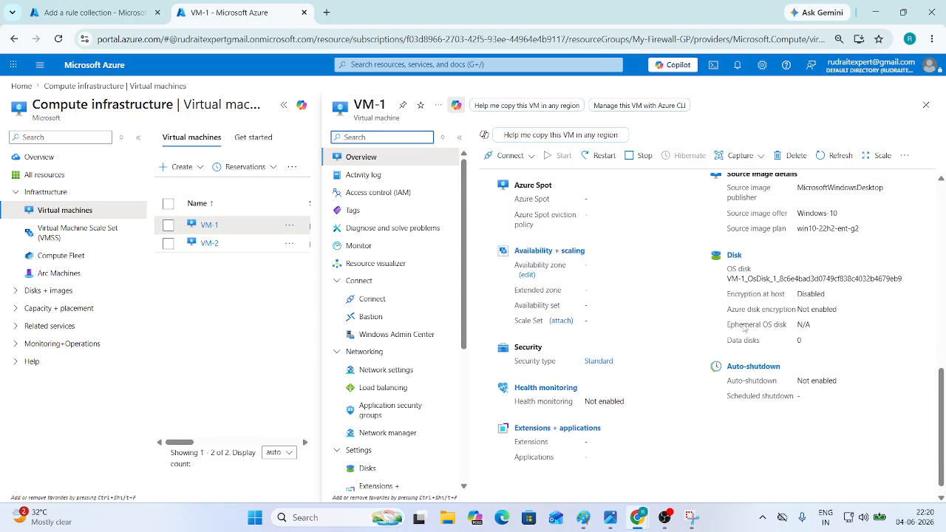
pyautogui.scroll(2, 775, 395)
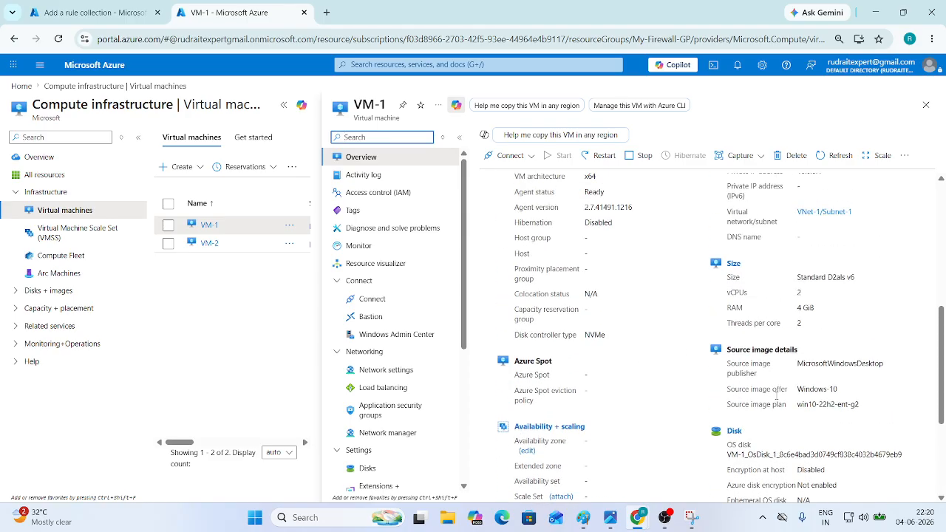
pyautogui.scroll(2, 777, 399)
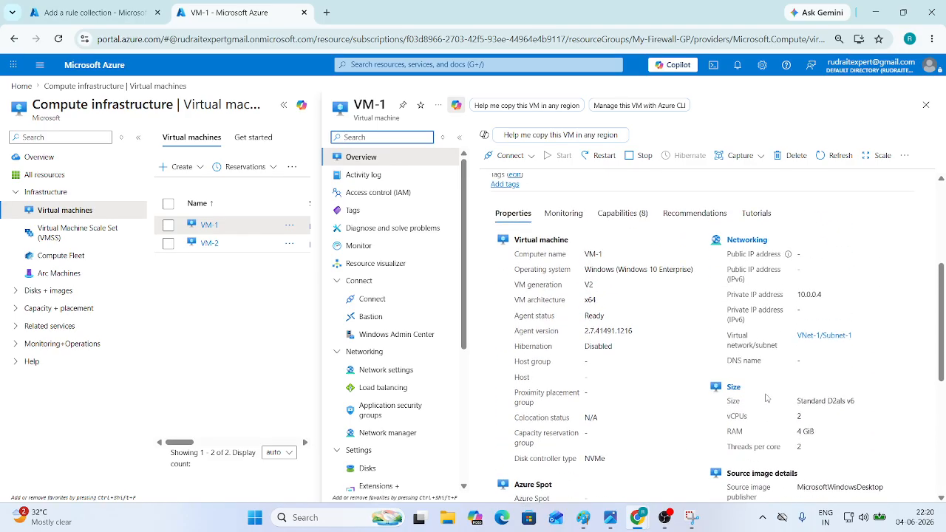
pyautogui.scroll(1, 625, 378)
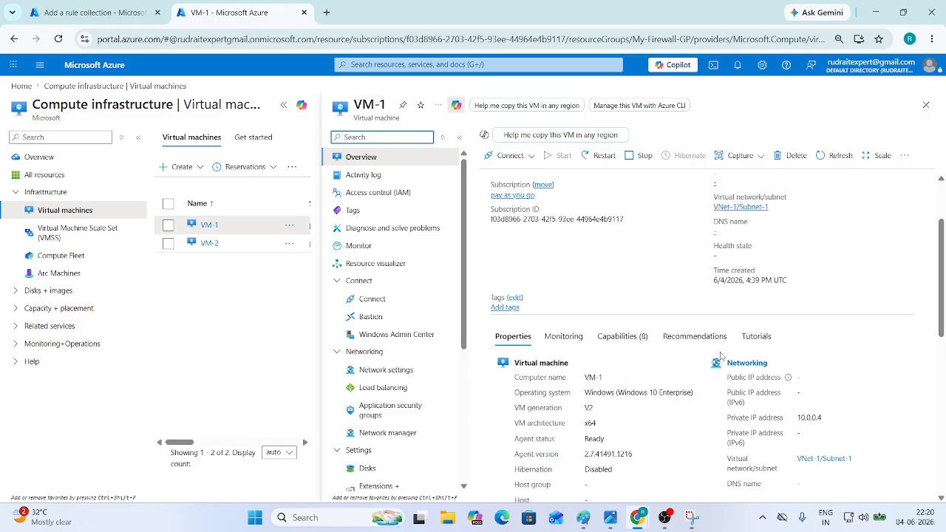
pyautogui.scroll(2, 716, 361)
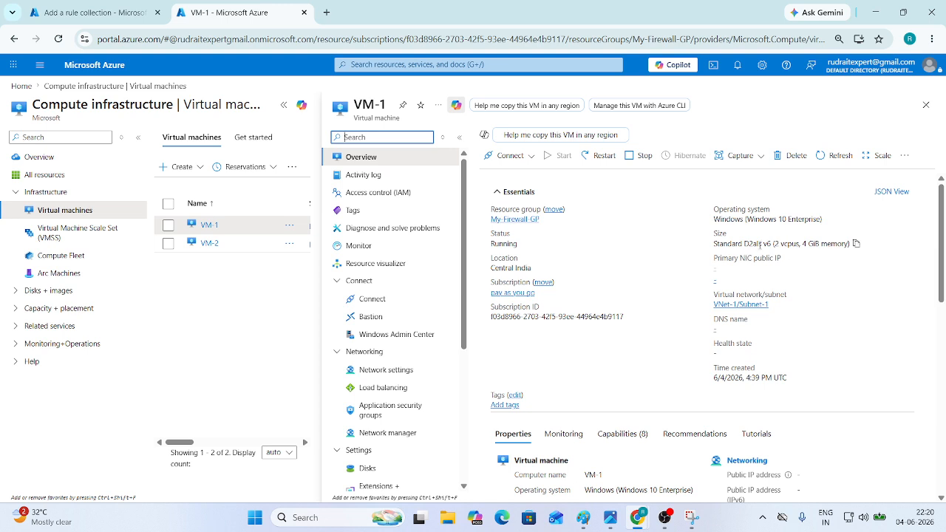
# - Search Google for 'RDPport' to confirm the default port 3389, then return to the rule form
pyautogui.click(328, 12)
pyautogui.write('RDP')
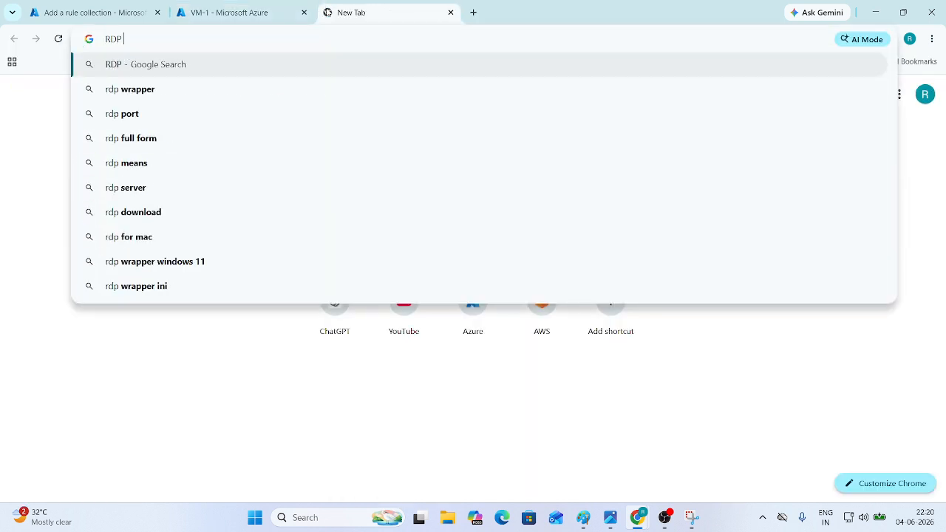
pyautogui.write('port')
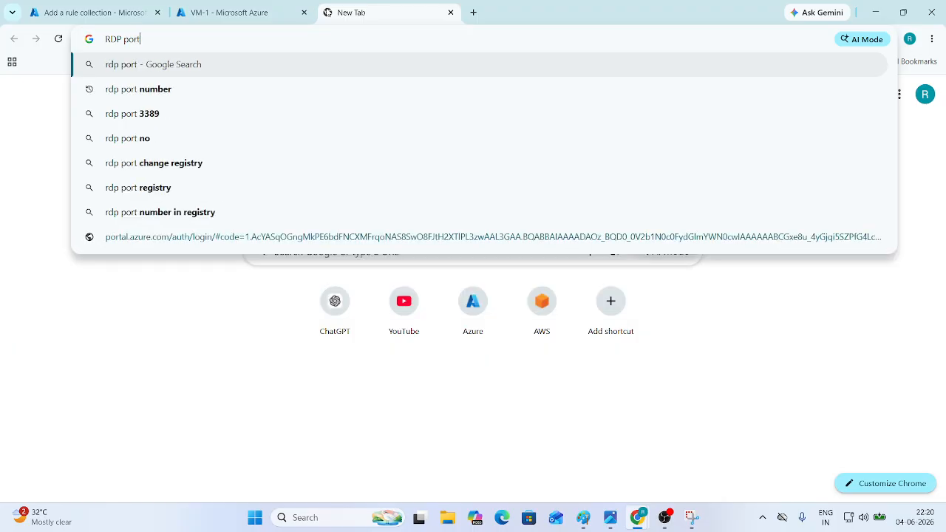
pyautogui.press('Return')
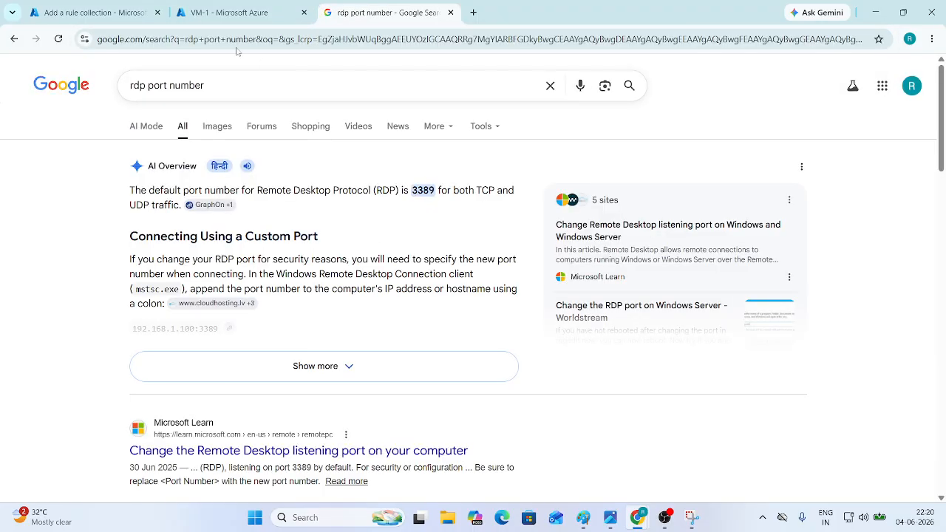
pyautogui.click(225, 13)
pyautogui.click(93, 13)
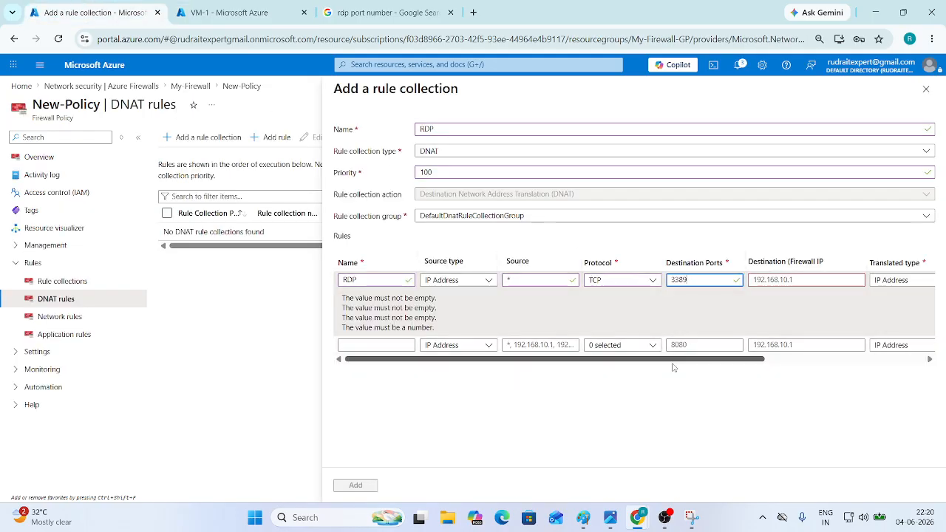
# - Copy public IP 20.204.28.41 from My-Firewall's FW-IP resource for the rule's destination
pyautogui.moveTo(673, 360); pyautogui.dragTo(778, 360)
pyautogui.click(652, 278)
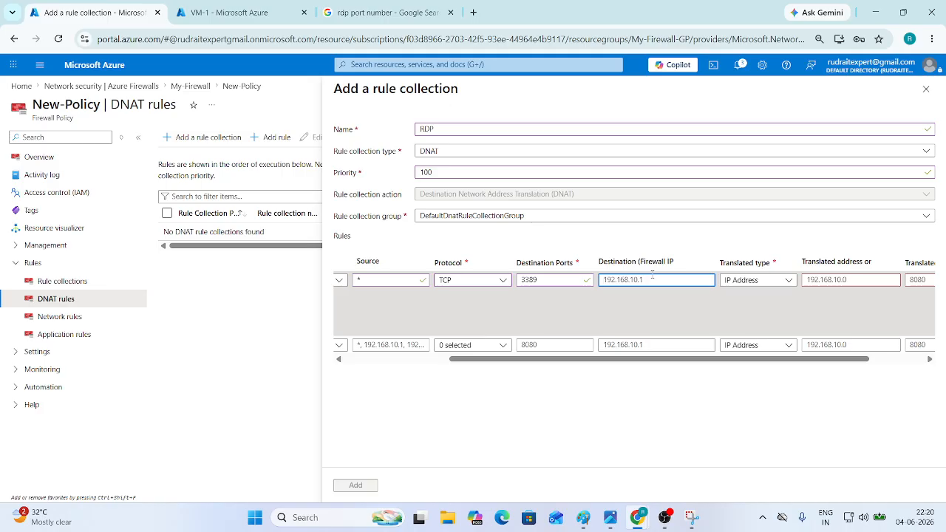
pyautogui.click(229, 12)
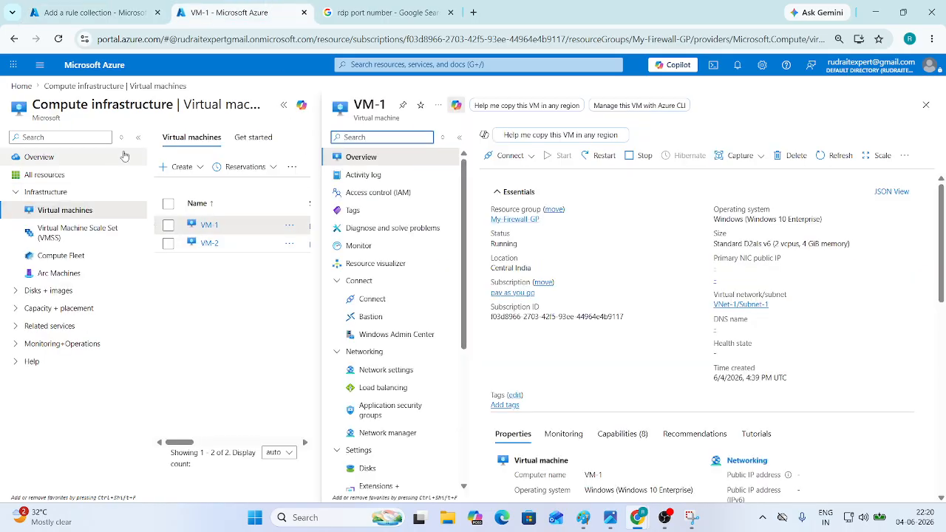
pyautogui.click(111, 69)
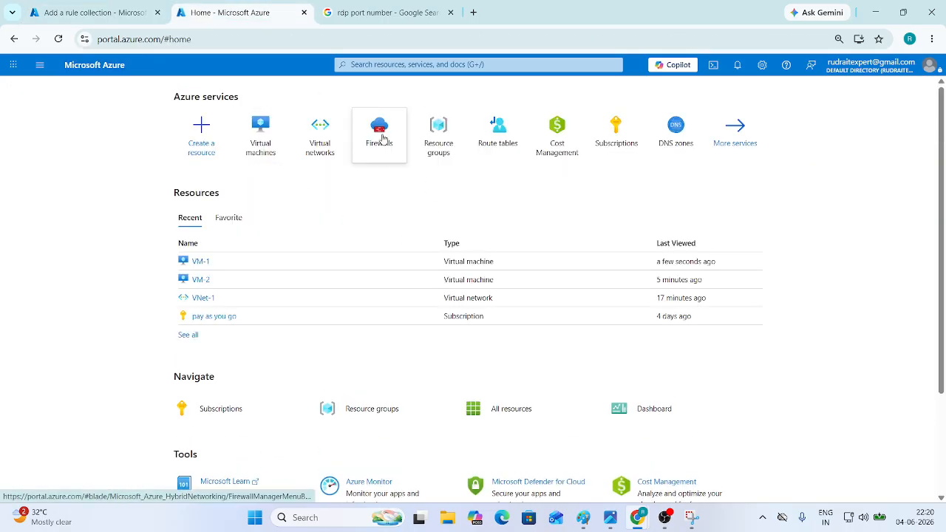
pyautogui.click(382, 137)
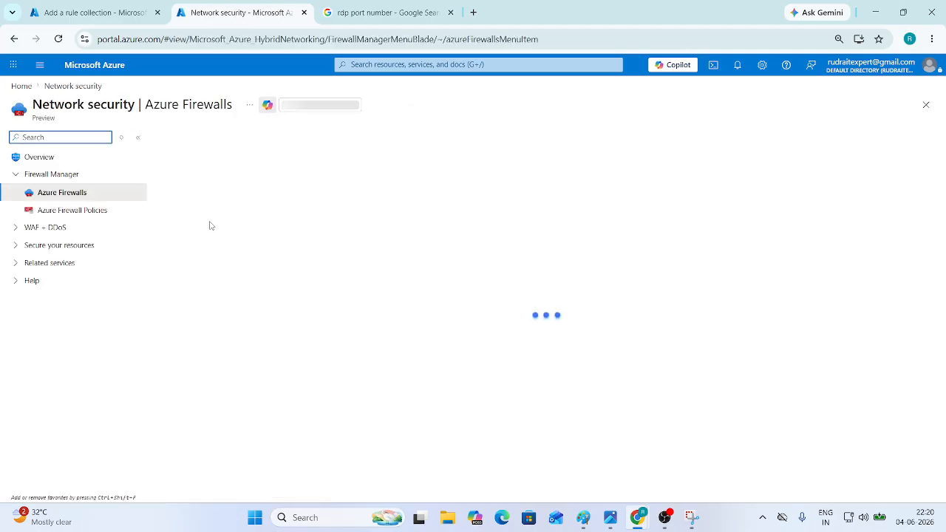
pyautogui.click(216, 219)
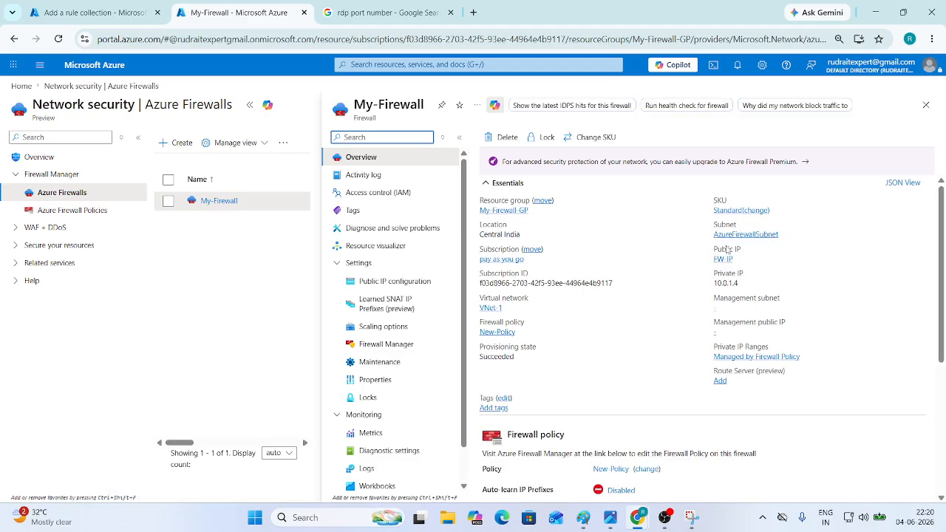
pyautogui.click(722, 259)
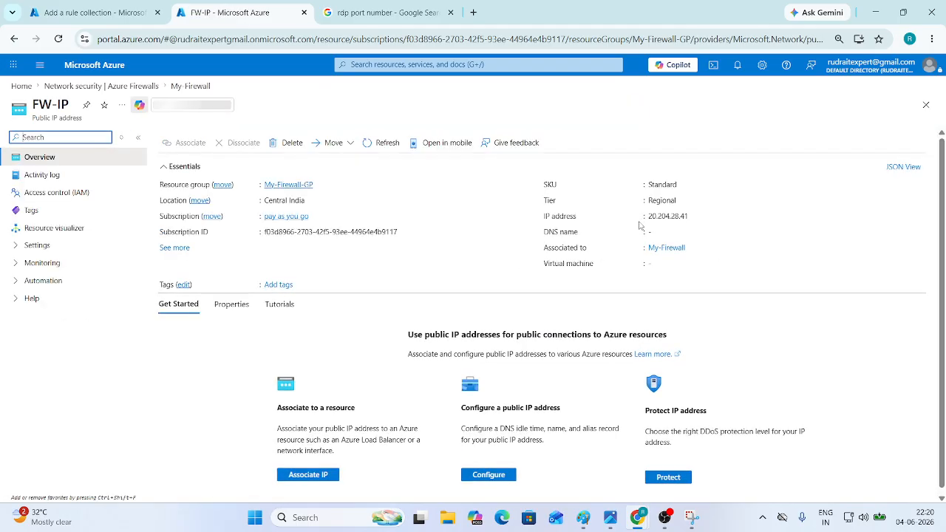
pyautogui.click(694, 215)
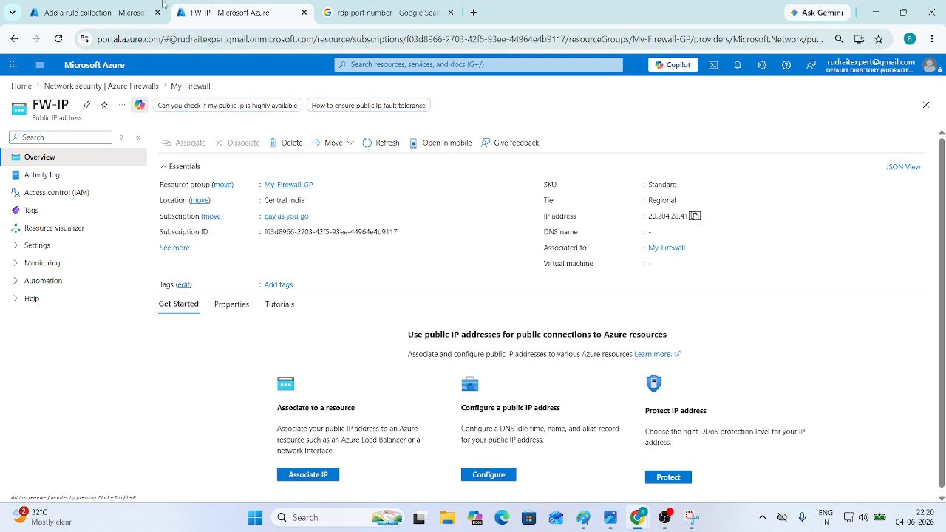
pyautogui.click(111, 12)
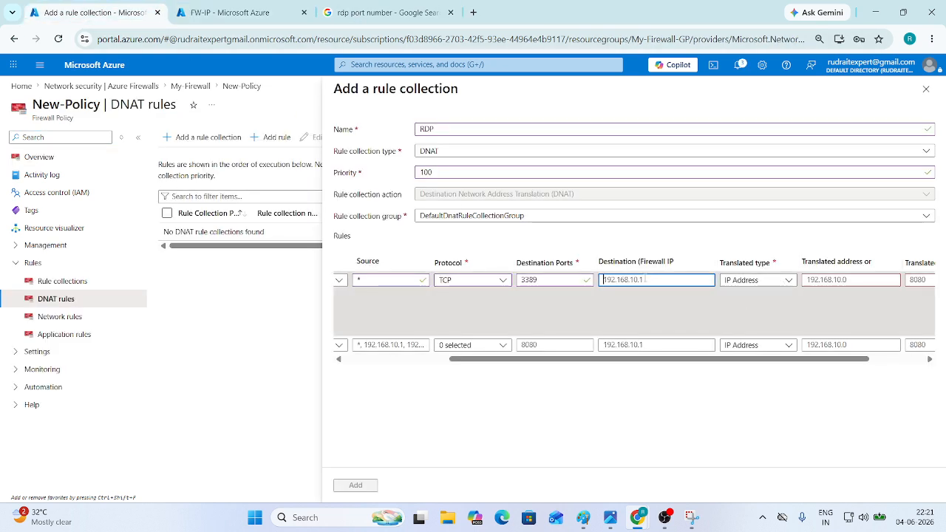
# - Set the RDP rule's firewall destination to 20.204.28.41 with translated type IP Address
pyautogui.hotkey('ctrl', 'v')
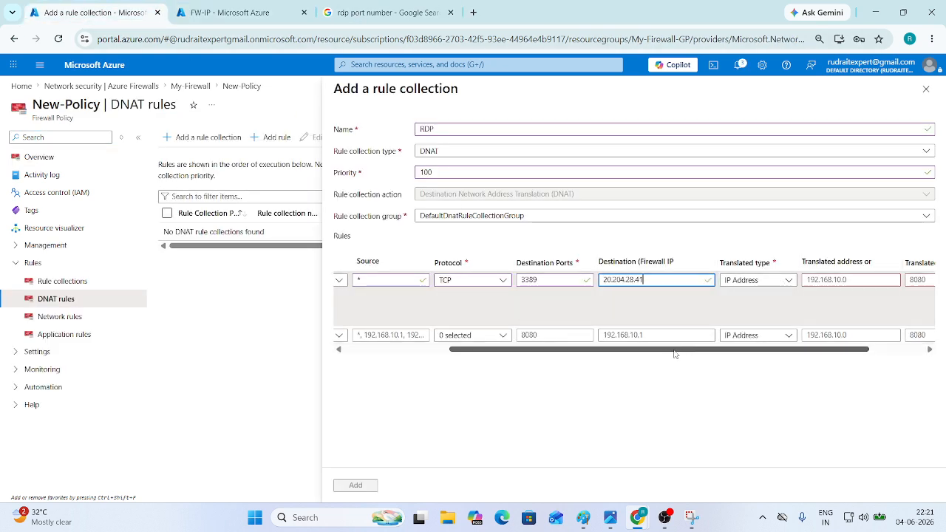
pyautogui.click(663, 358)
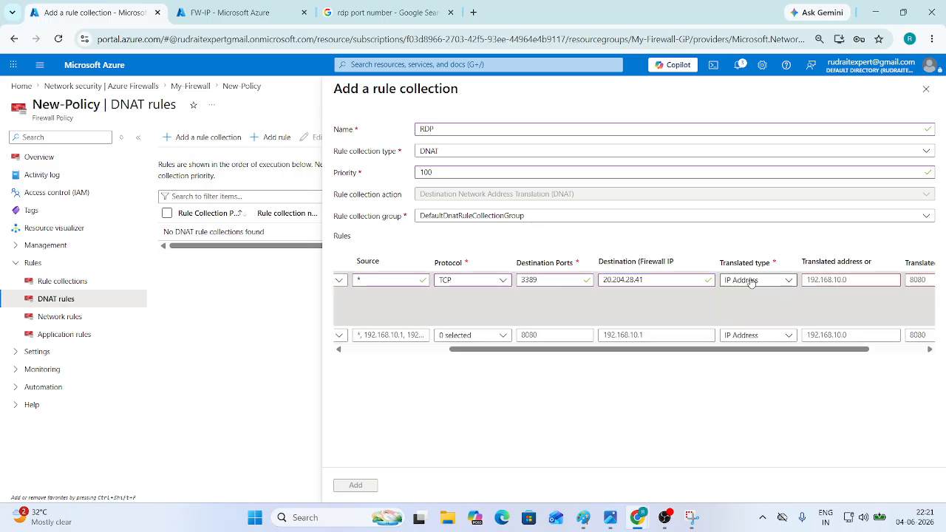
pyautogui.click(772, 282)
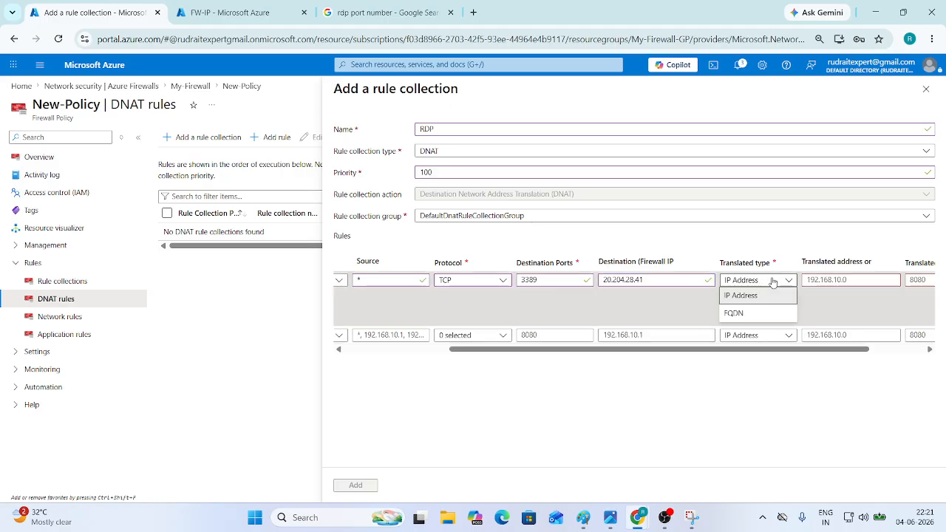
pyautogui.click(770, 294)
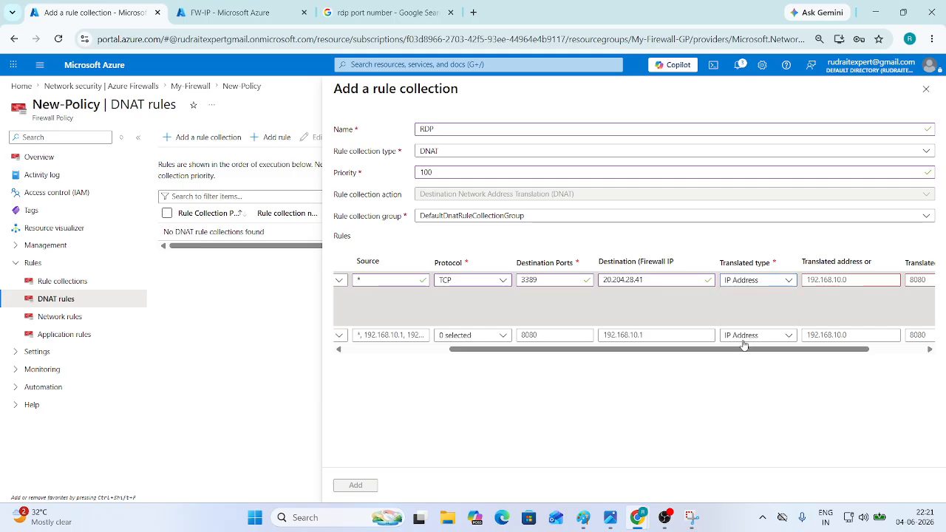
pyautogui.moveTo(707, 352); pyautogui.dragTo(794, 348)
pyautogui.click(767, 279)
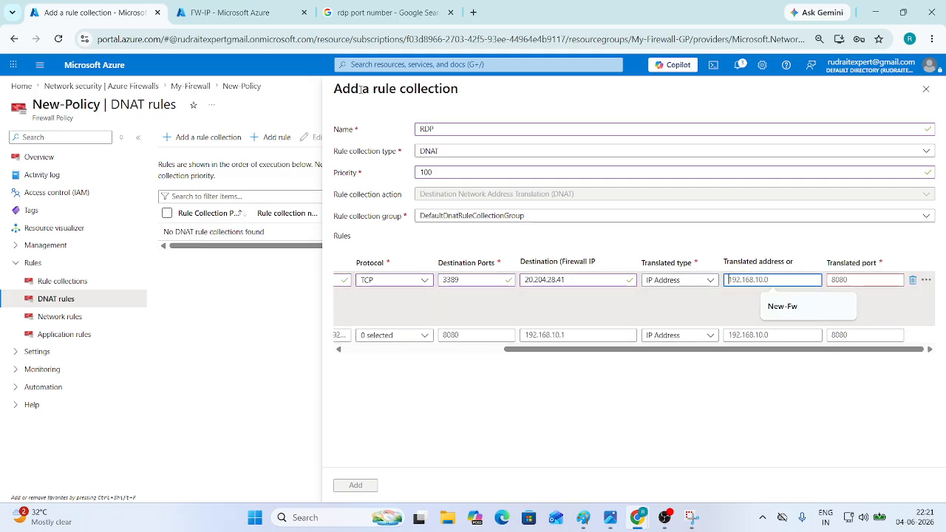
pyautogui.click(225, 12)
# - Look up VM-1's private IP address 10.0.0.4 from the Virtual machines list
pyautogui.click(79, 74)
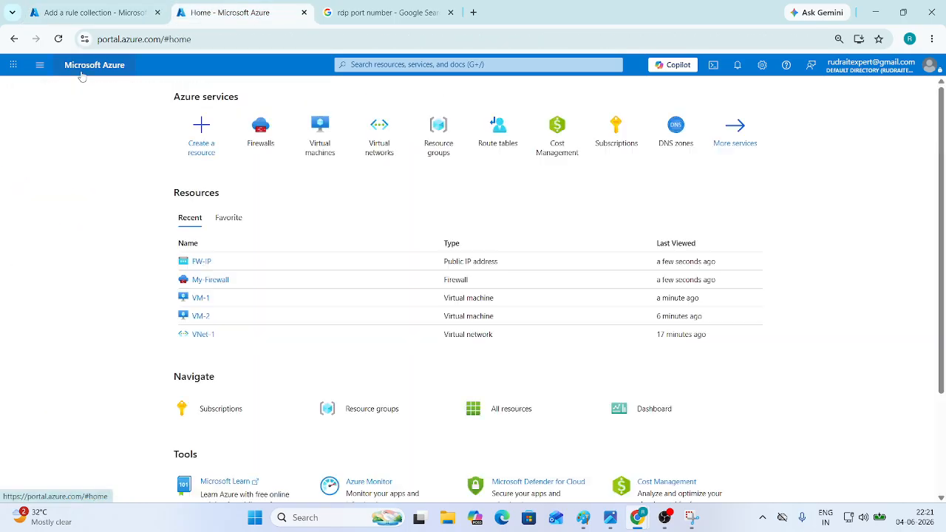
pyautogui.click(313, 140)
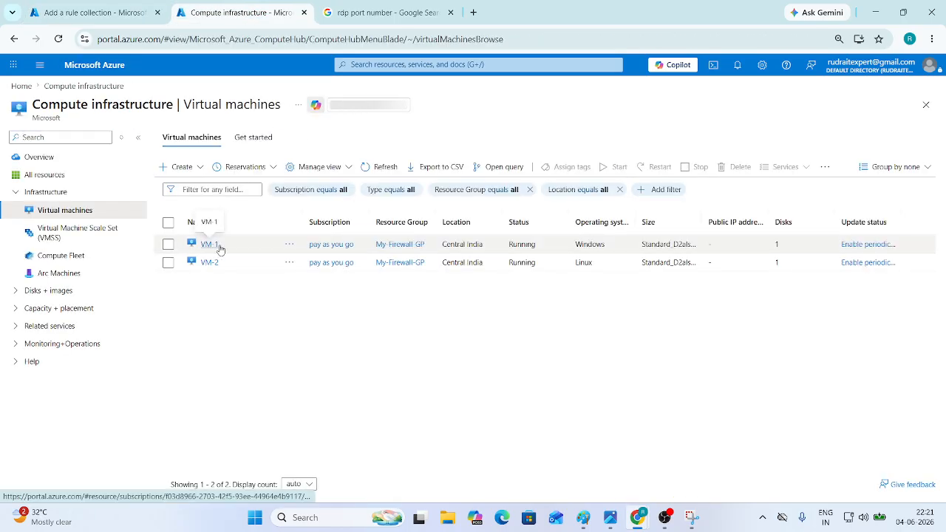
pyautogui.click(209, 244)
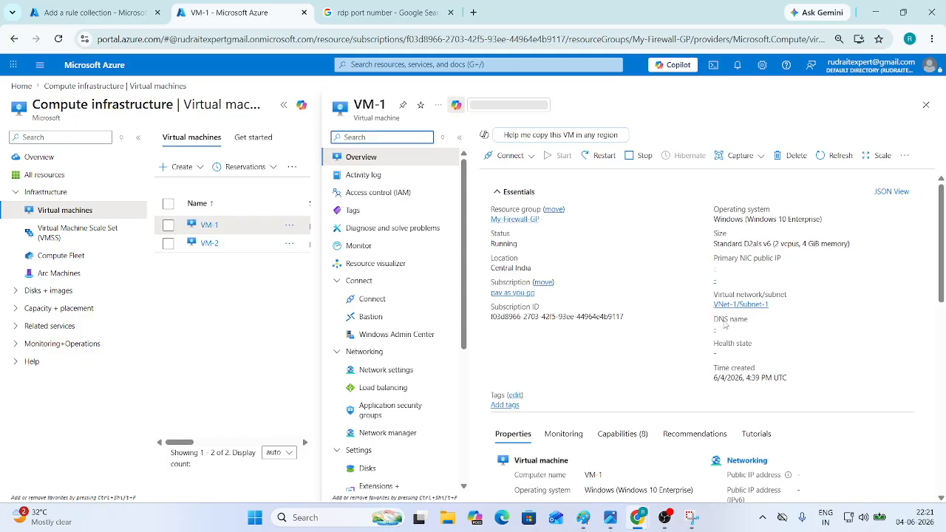
pyautogui.scroll(-5, 720, 329)
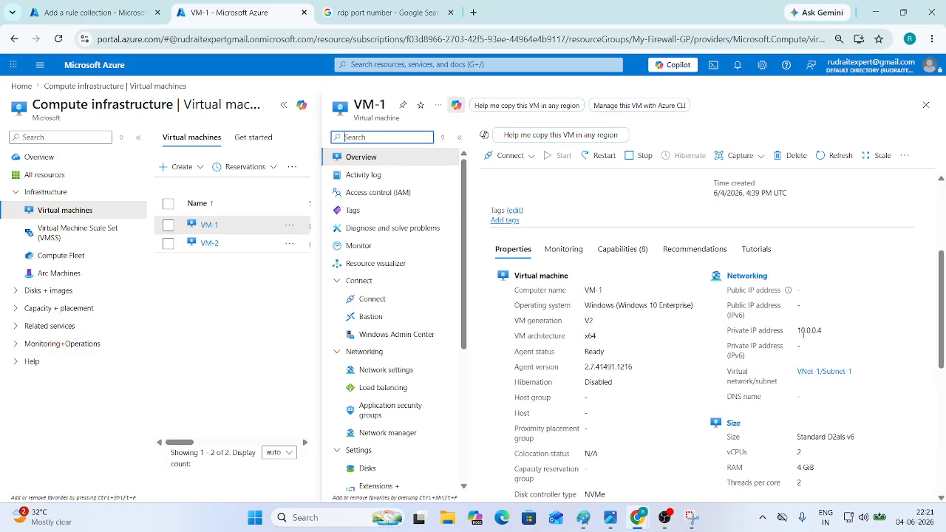
# - Enter translated address 10.0.0.4 and translated port 3389, then add the RDP rule collection
pyautogui.click(92, 12)
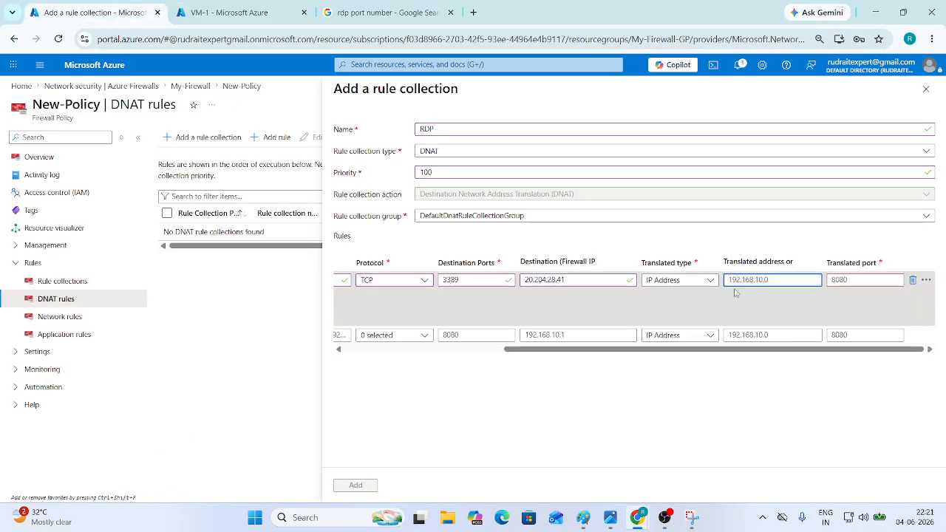
pyautogui.write('10.0.0.4')
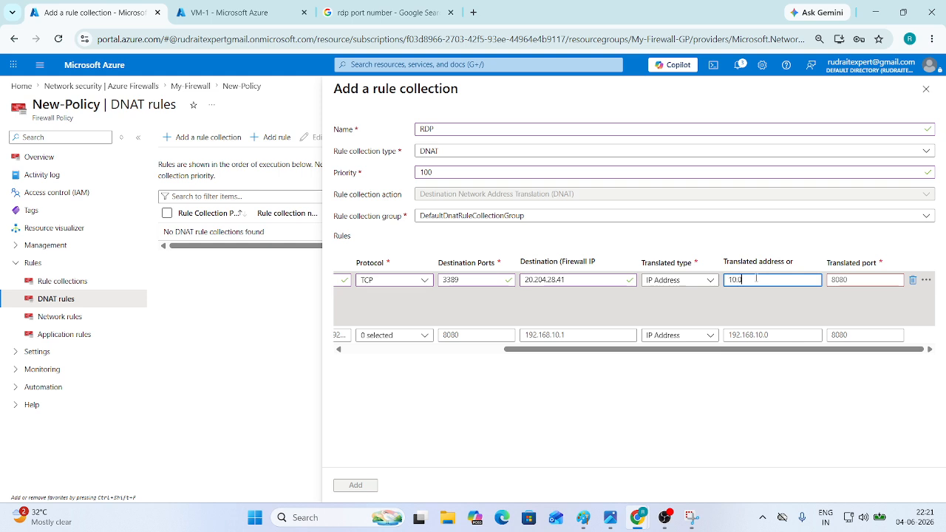
pyautogui.click(868, 279)
pyautogui.write('3389')
pyautogui.moveTo(743, 311); pyautogui.dragTo(569, 313)
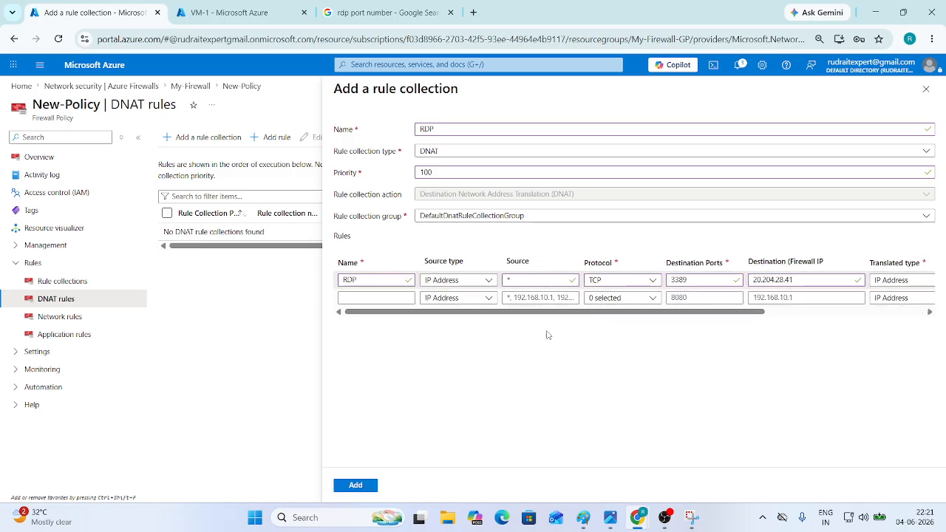
pyautogui.click(356, 485)
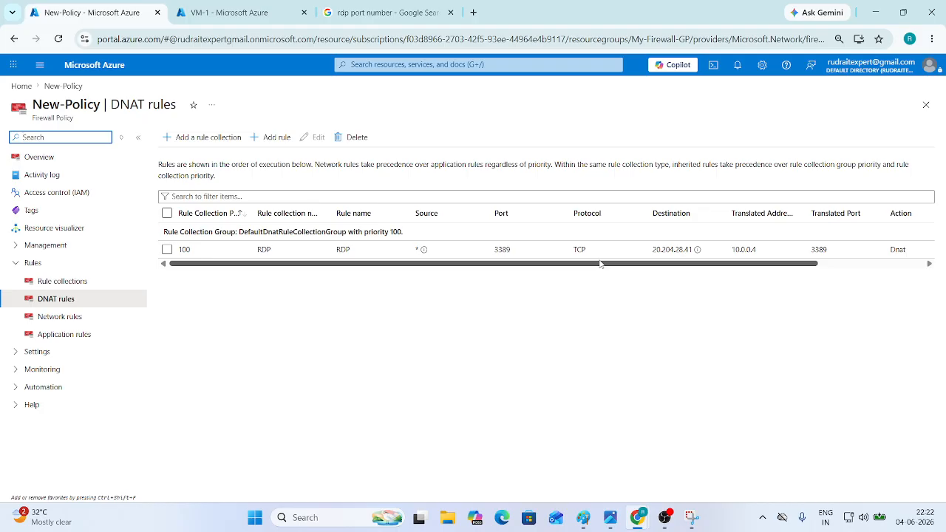
# - Attempt a Remote Desktop connection to VM-1 through firewall IP 20.204.28.41
pyautogui.press('super+r')
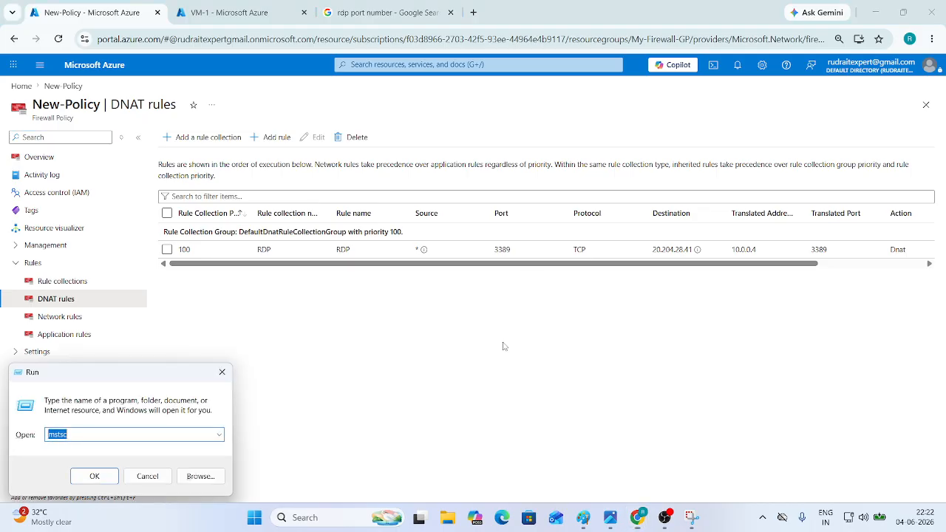
pyautogui.press('Return')
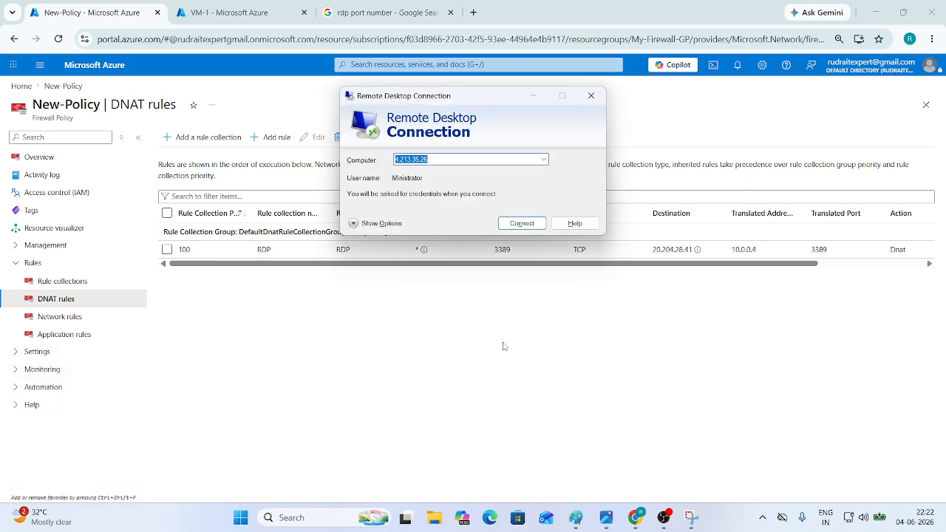
pyautogui.write('20.204.28.41')
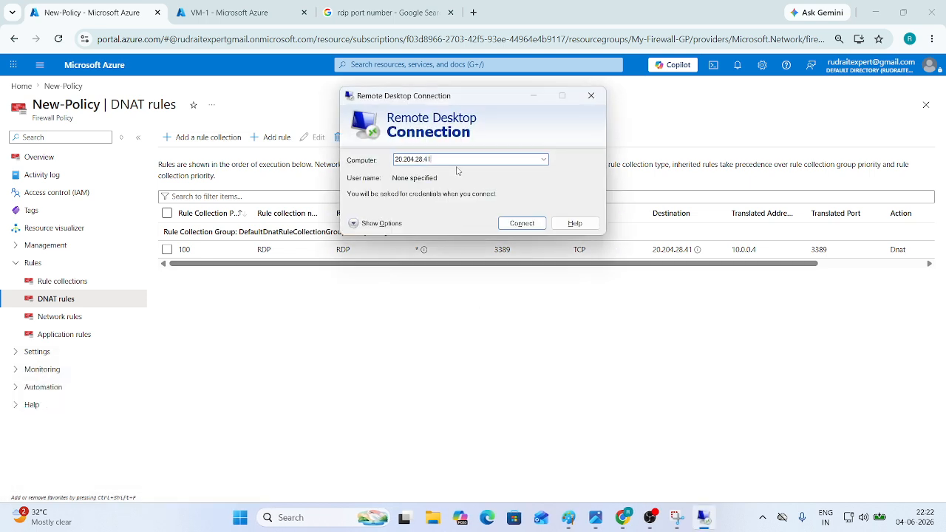
pyautogui.click(377, 224)
pyautogui.hotkey('ctrl', 'c')
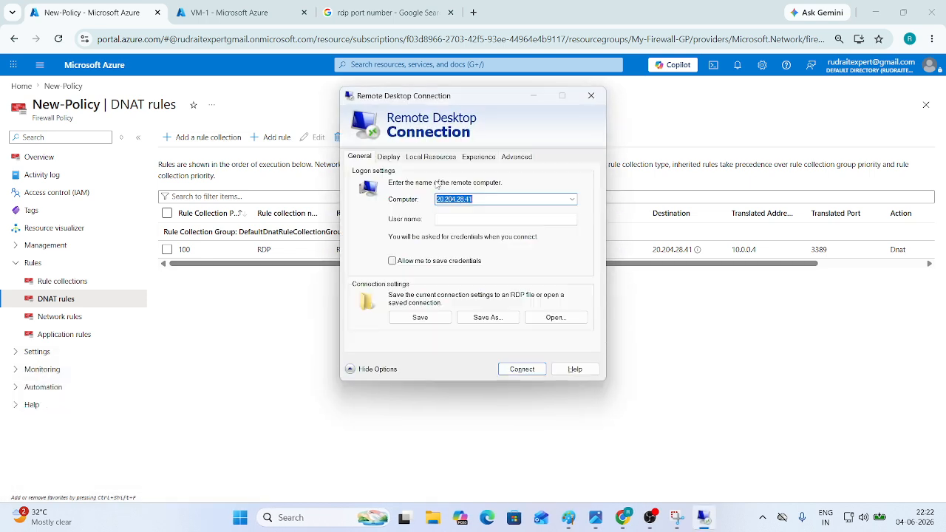
pyautogui.click(456, 218)
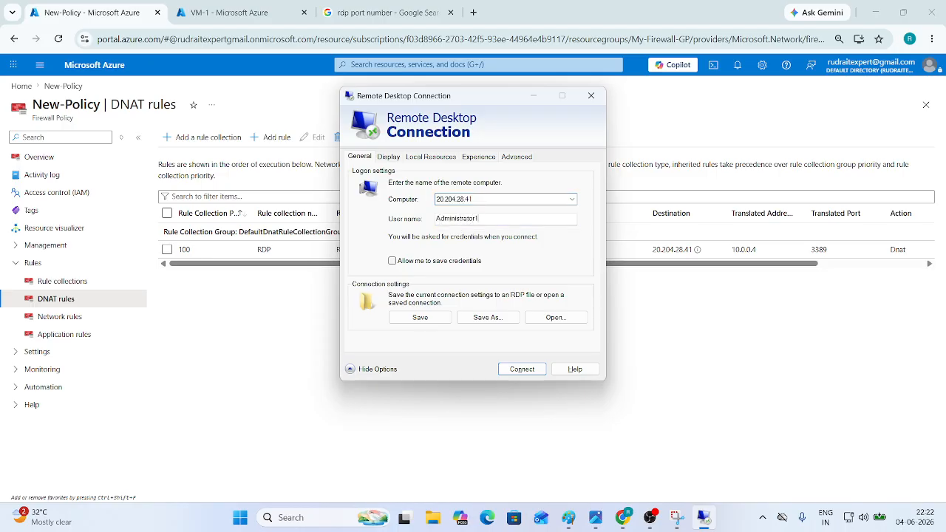
pyautogui.click(533, 369)
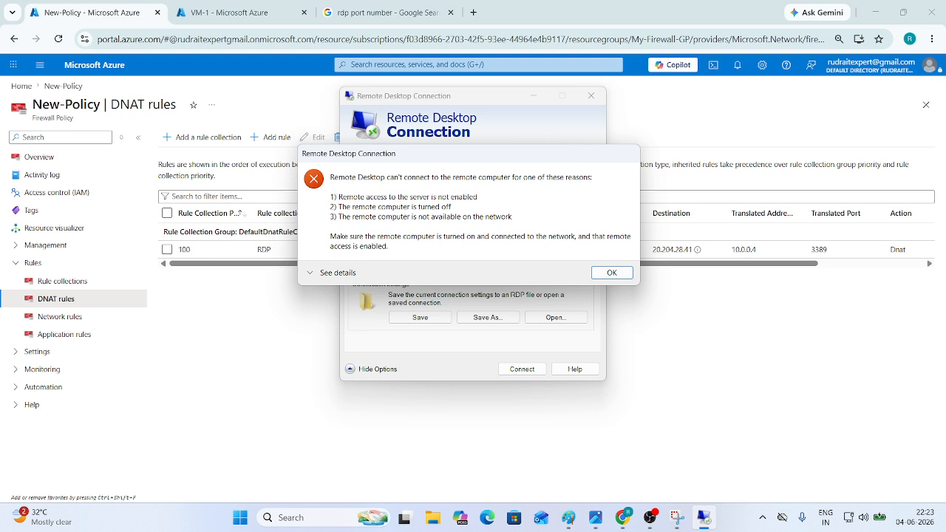
# - Dismiss the connection failure and close the Remote Desktop client
pyautogui.click(627, 271)
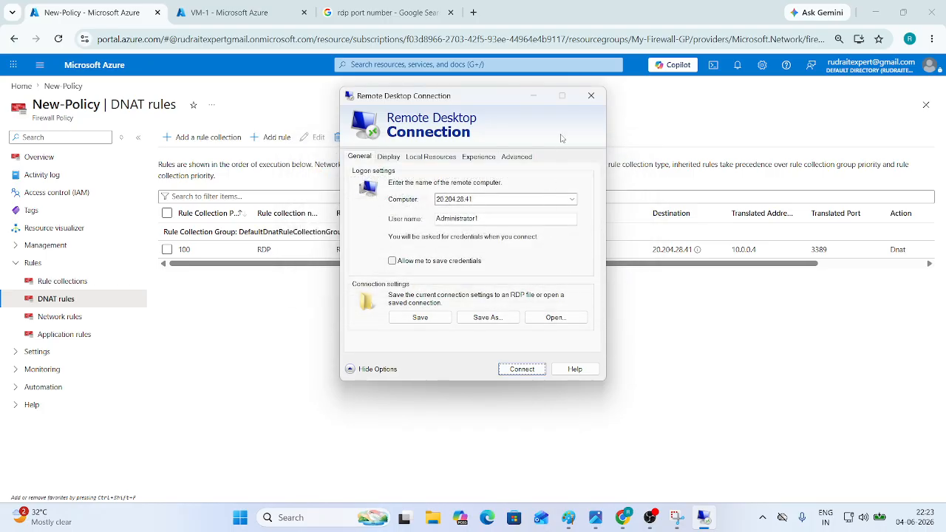
pyautogui.click(589, 99)
pyautogui.click(58, 38)
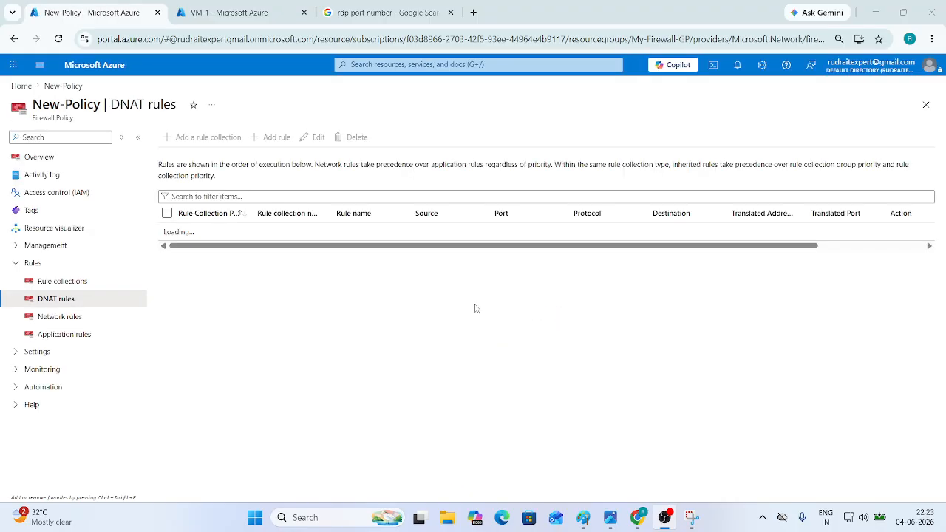
pyautogui.click(84, 68)
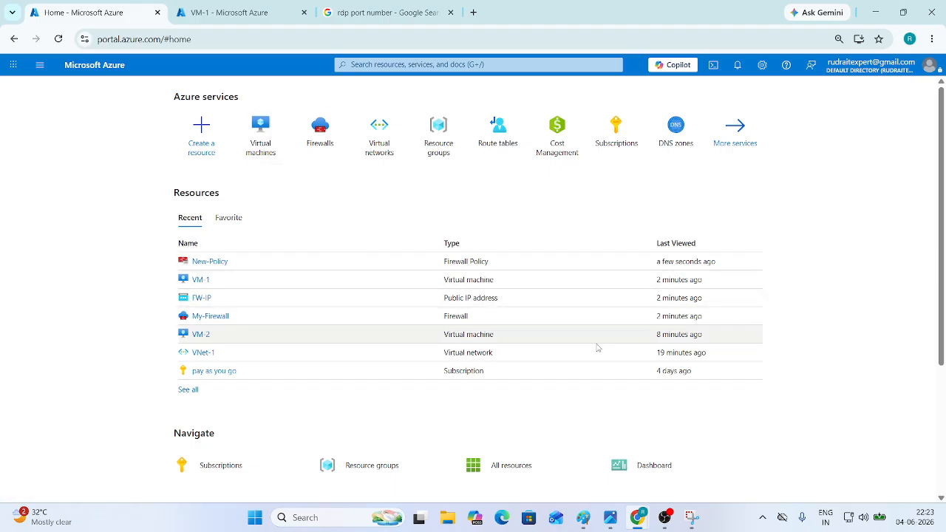
# - Open the Azure Firewalls list and relaunch the Remote Desktop client via mstsc
pyautogui.click(318, 131)
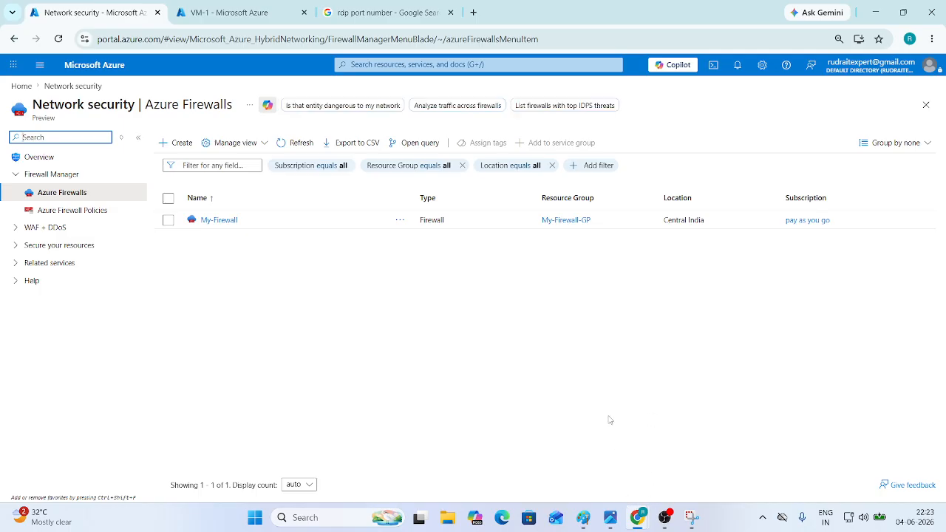
pyautogui.press('super+r')
pyautogui.press('Return')
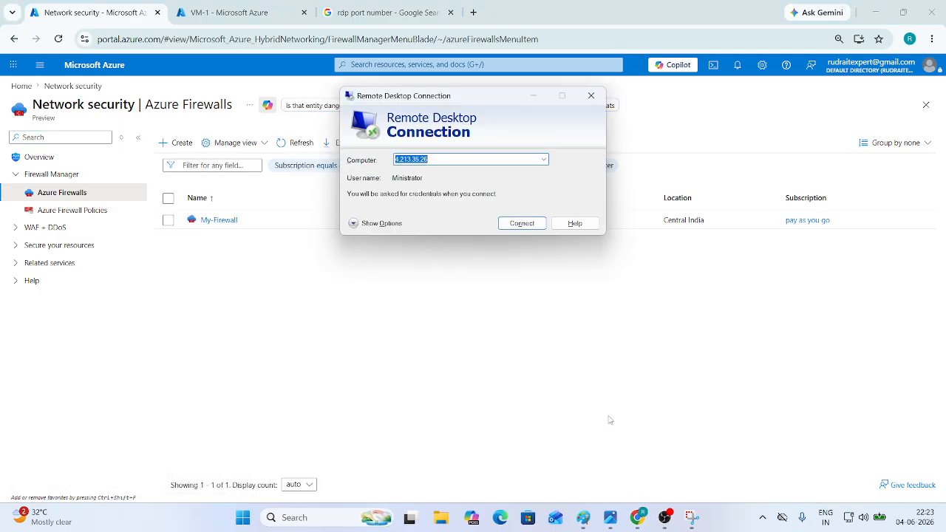
# - Connect to 20.204.28.41 with a different administrator account and accept the certificate warning
pyautogui.hotkey('ctrl', 'v')
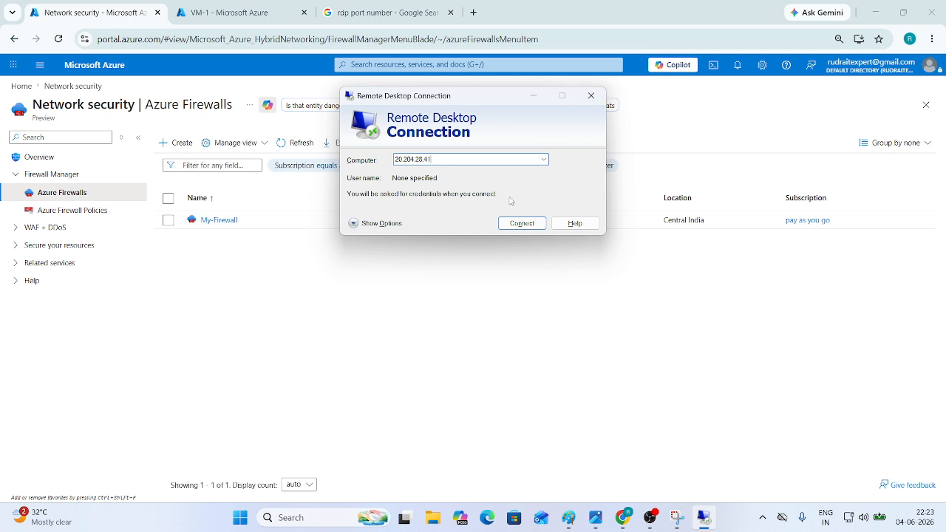
pyautogui.click(522, 223)
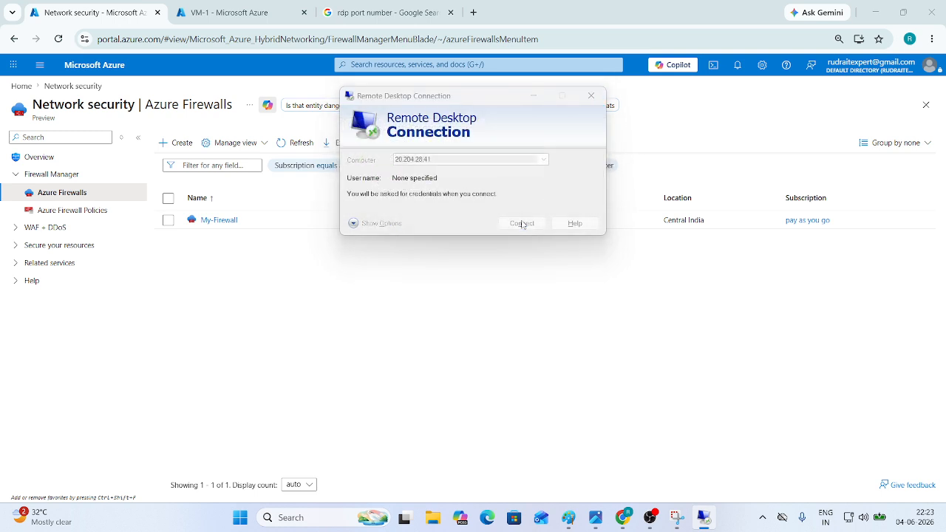
pyautogui.click(367, 281)
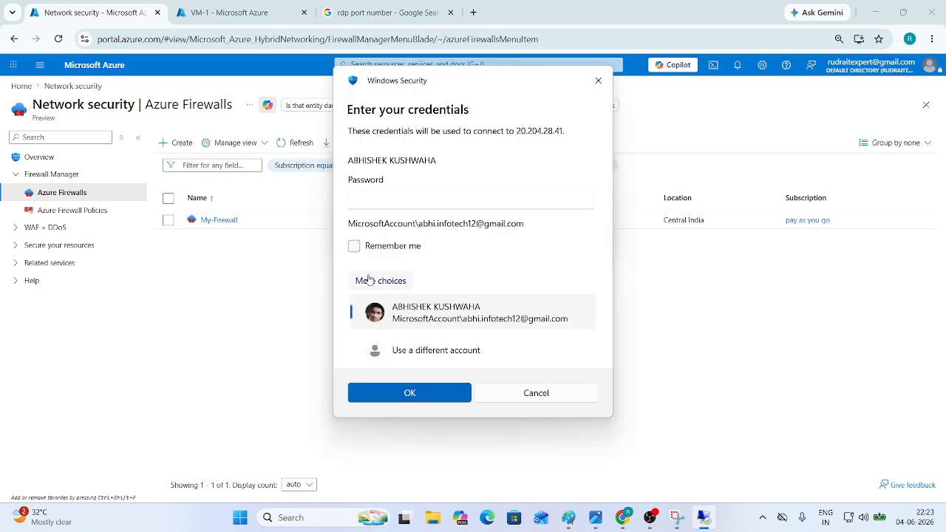
pyautogui.click(398, 344)
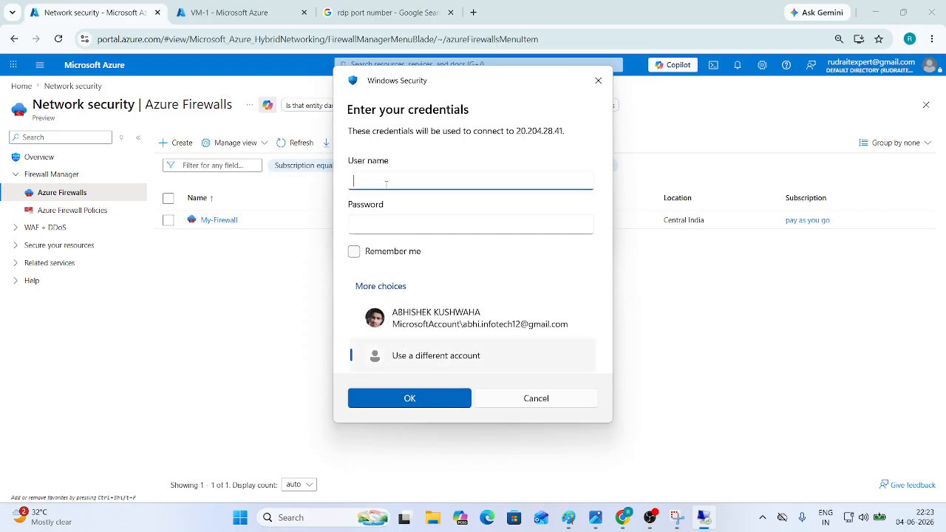
pyautogui.write('Administrator1')
pyautogui.click(390, 216)
pyautogui.write('•••••')
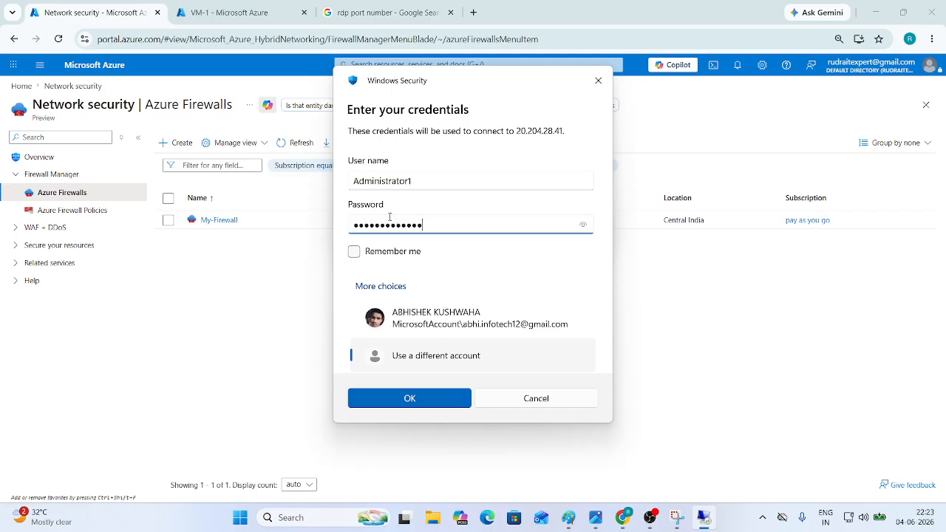
pyautogui.click(458, 398)
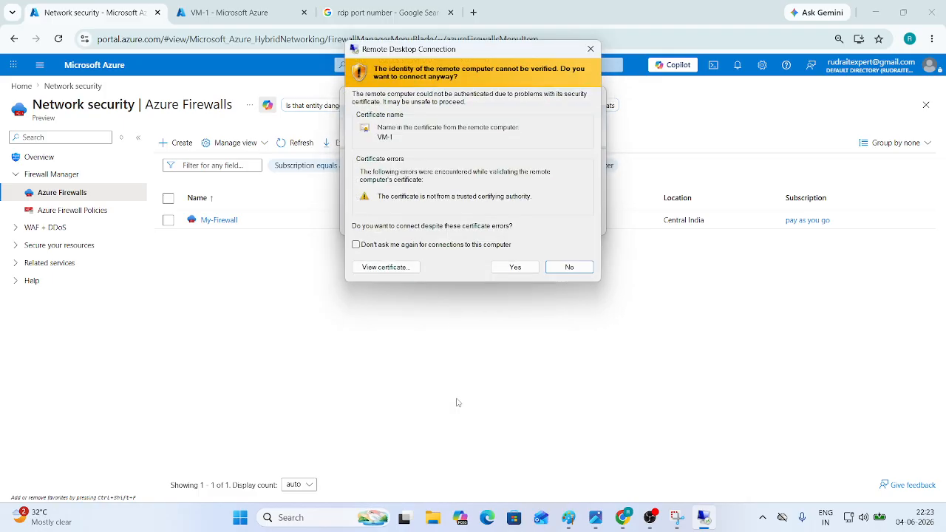
pyautogui.click(515, 267)
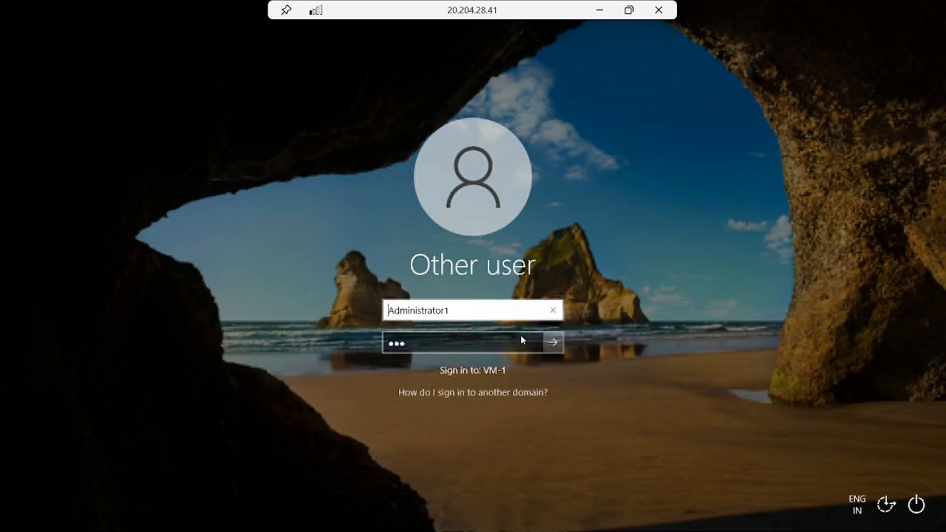
# - Sign in to VM-1 and accept the privacy settings to reach its Windows desktop
pyautogui.press('Return')
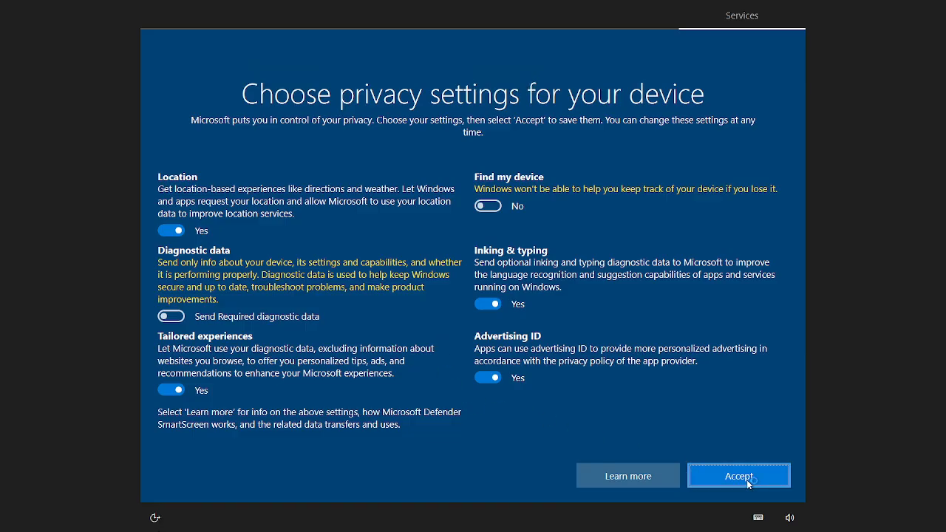
pyautogui.click(744, 474)
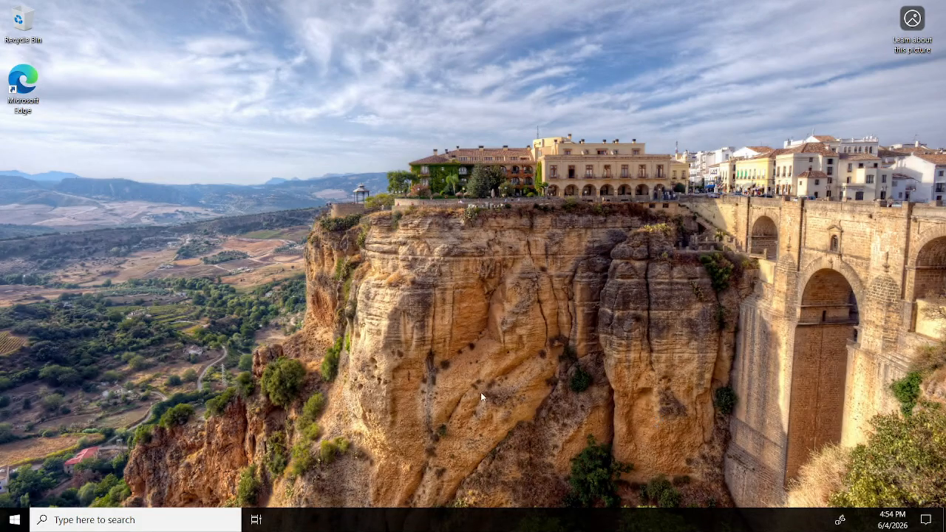
# - Leave the RDP session and open My-Firewall's New-Policy firewall policy
pyautogui.moveTo(551, 13)
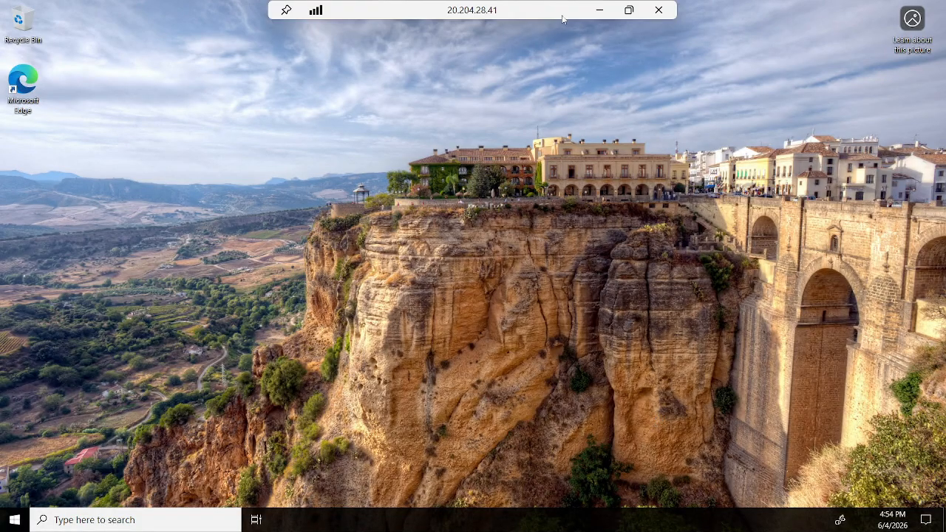
pyautogui.click(602, 7)
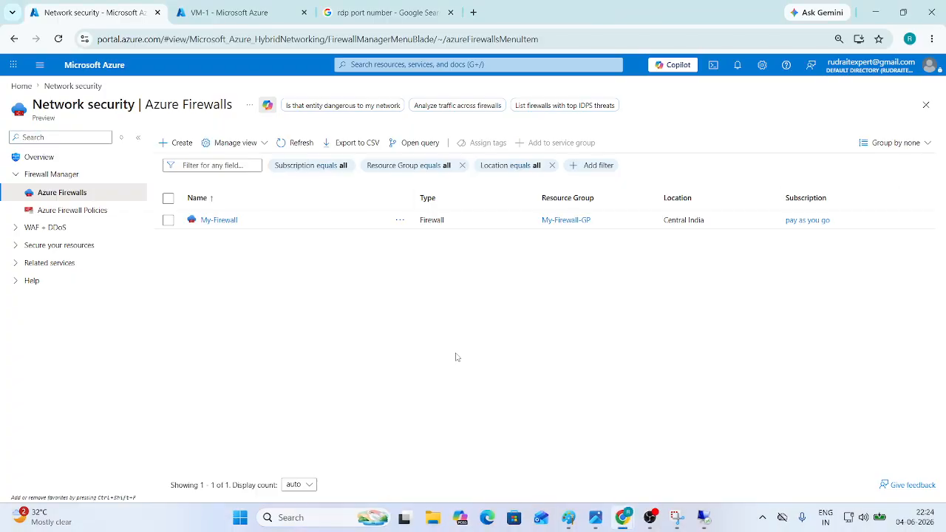
pyautogui.click(214, 220)
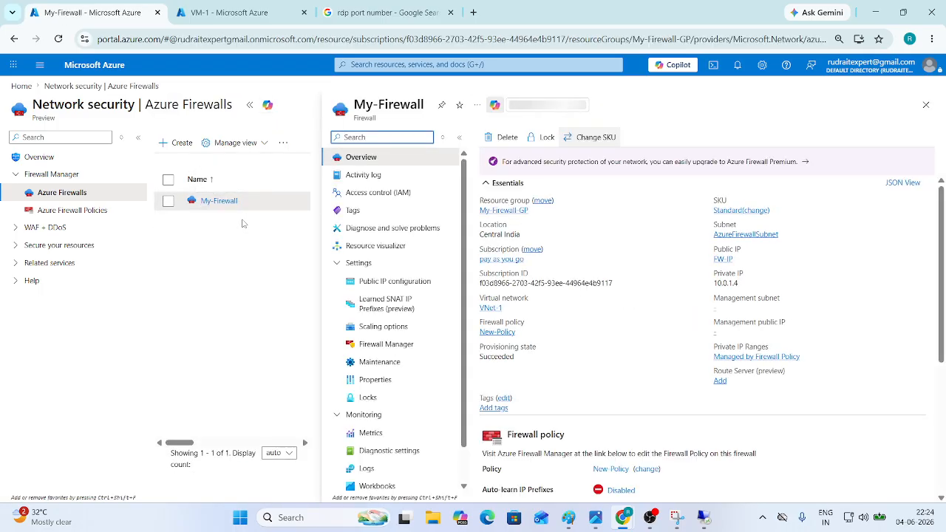
pyautogui.click(612, 469)
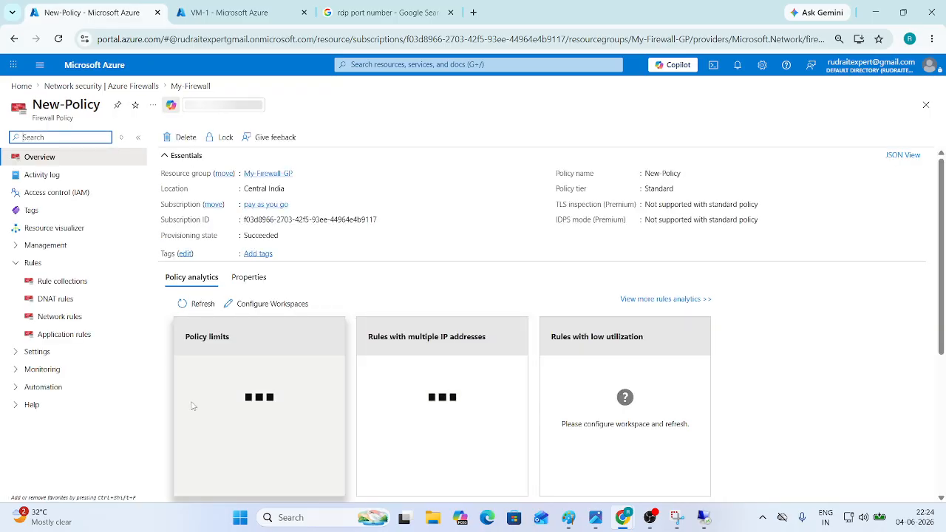
# - Look at the policy's network rules and the rule-types diagram, then open Application rules
pyautogui.click(62, 320)
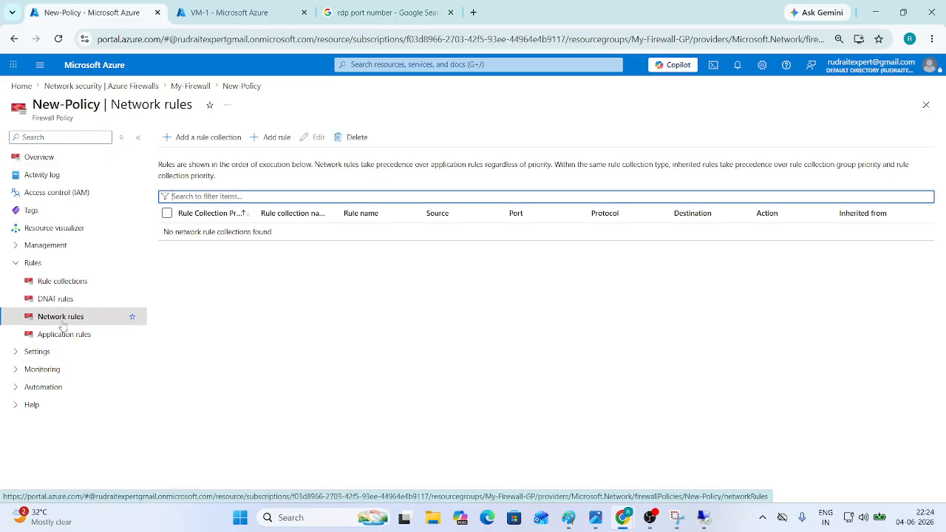
pyautogui.hotkey('alt', 'Tab')
pyautogui.hotkey('alt', 'Tab')
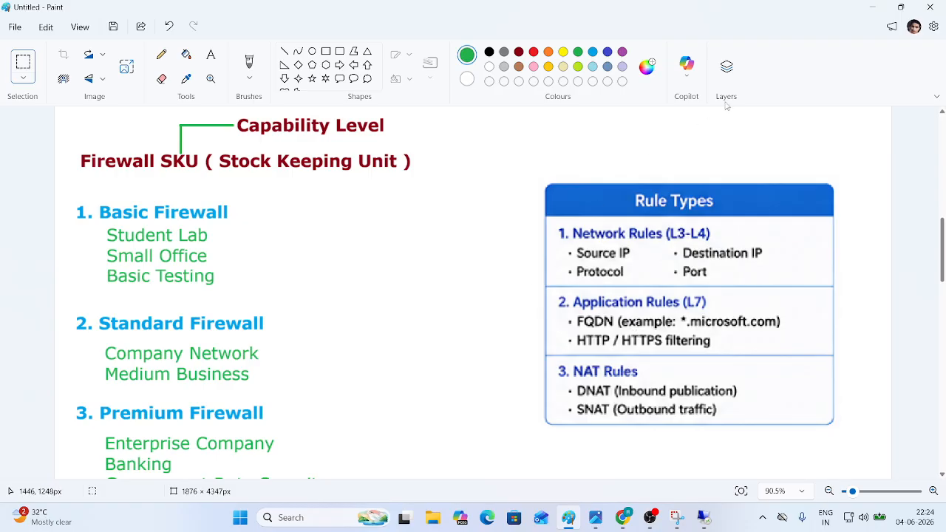
pyautogui.click(872, 7)
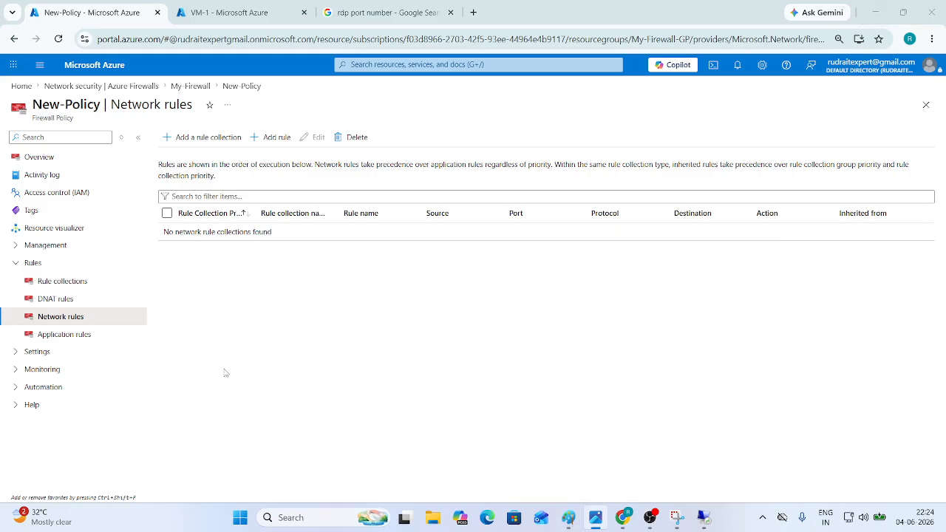
pyautogui.click(67, 337)
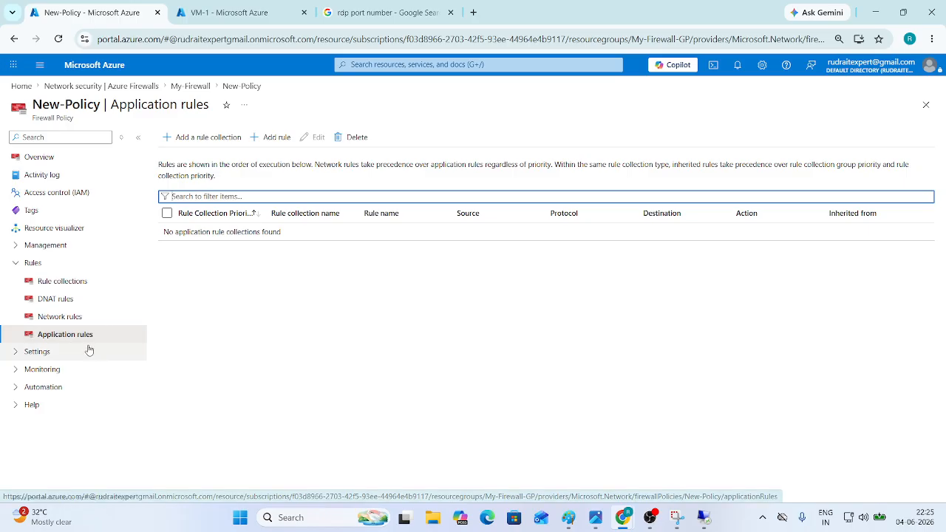
# - Begin a Youtube application rule collection, then return to VM-1's desktop and select Edge
pyautogui.click(208, 139)
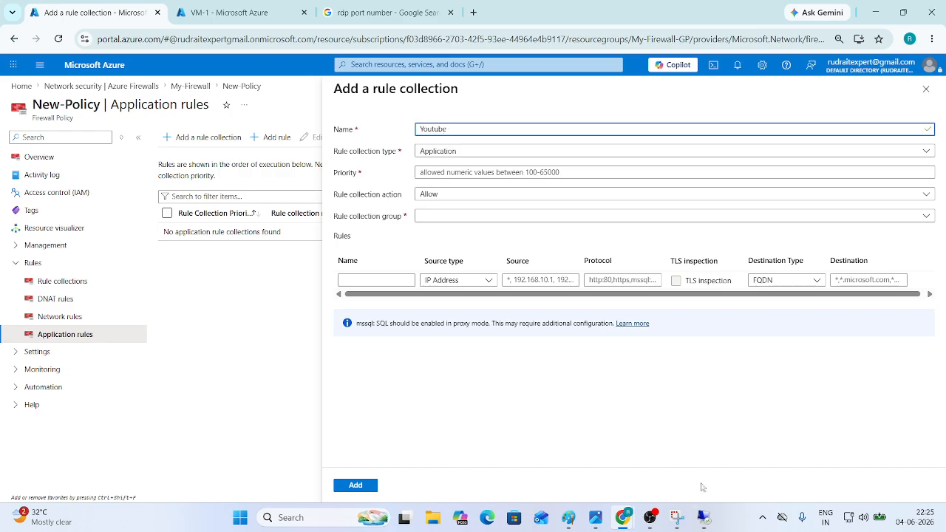
pyautogui.click(702, 517)
pyautogui.click(32, 88)
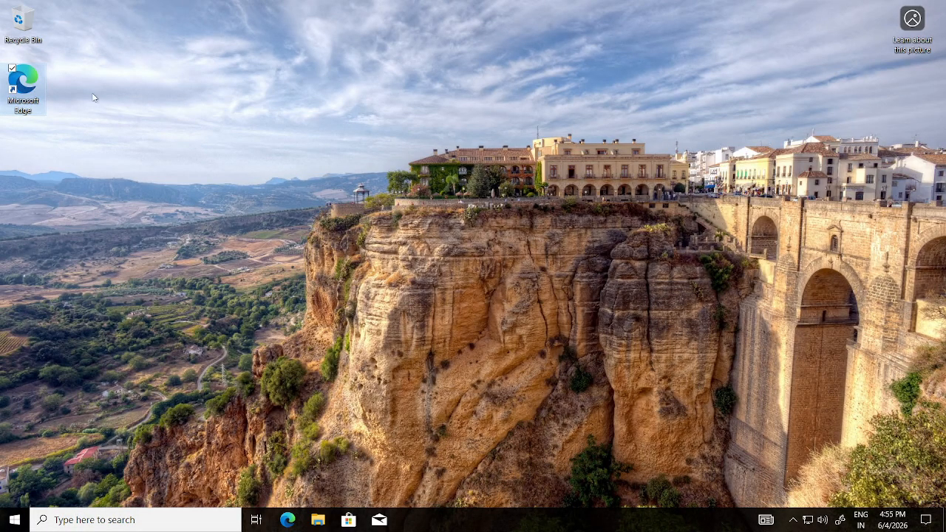
# - Launch Edge on VM-1, skipping sign-in and data import during first-run setup
pyautogui.doubleClick(32, 81)
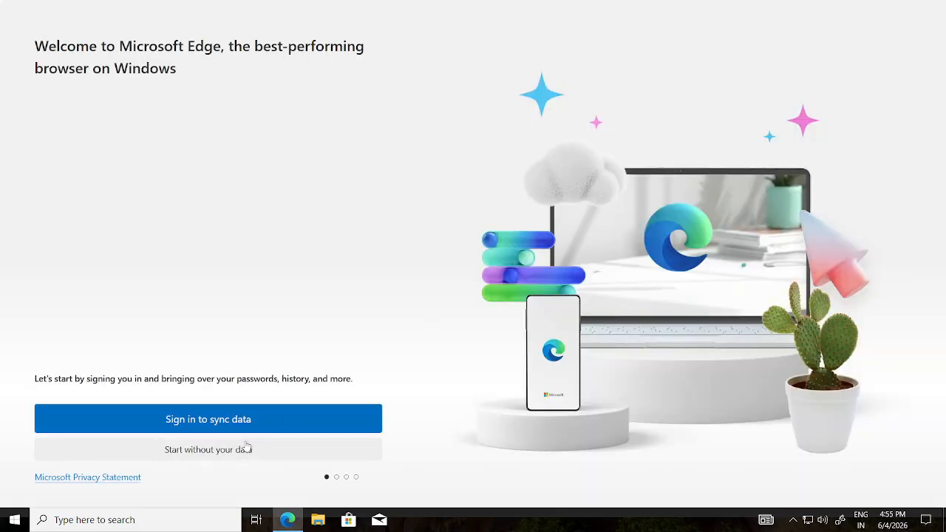
pyautogui.click(245, 451)
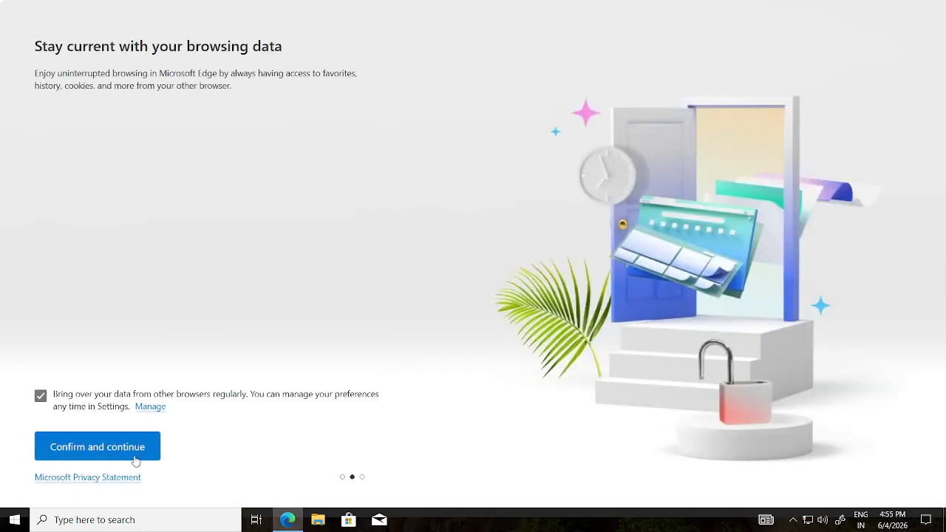
pyautogui.click(127, 453)
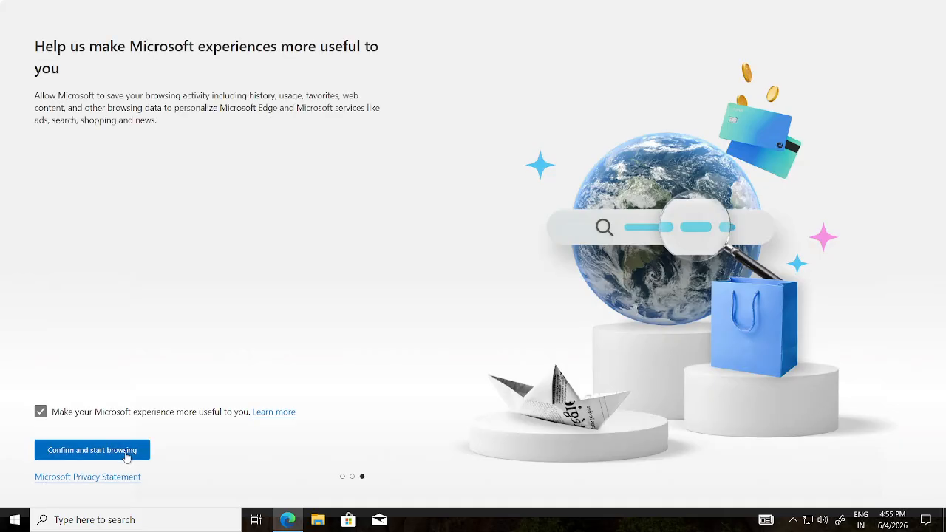
pyautogui.click(127, 452)
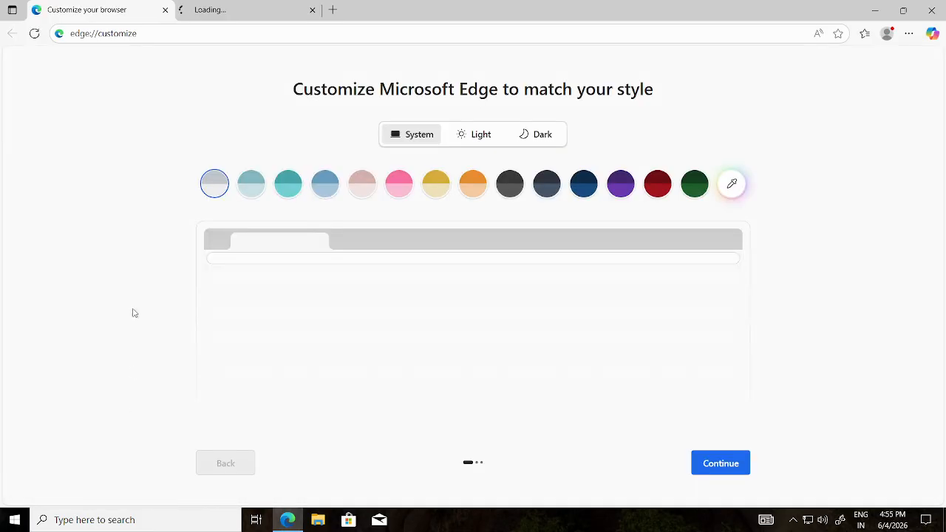
# - Search Bing for 'Youtube' and close the browser customization tab
pyautogui.click(333, 10)
pyautogui.click(311, 10)
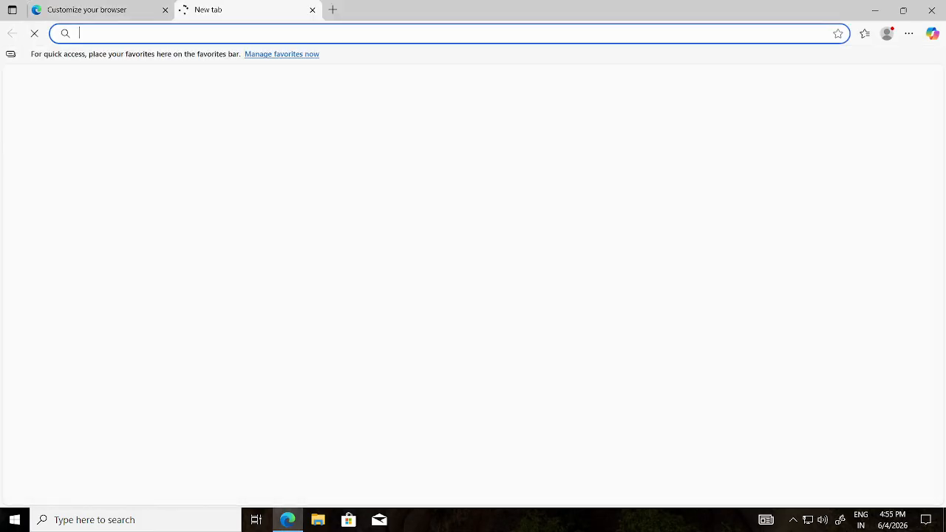
pyautogui.write('Youtube')
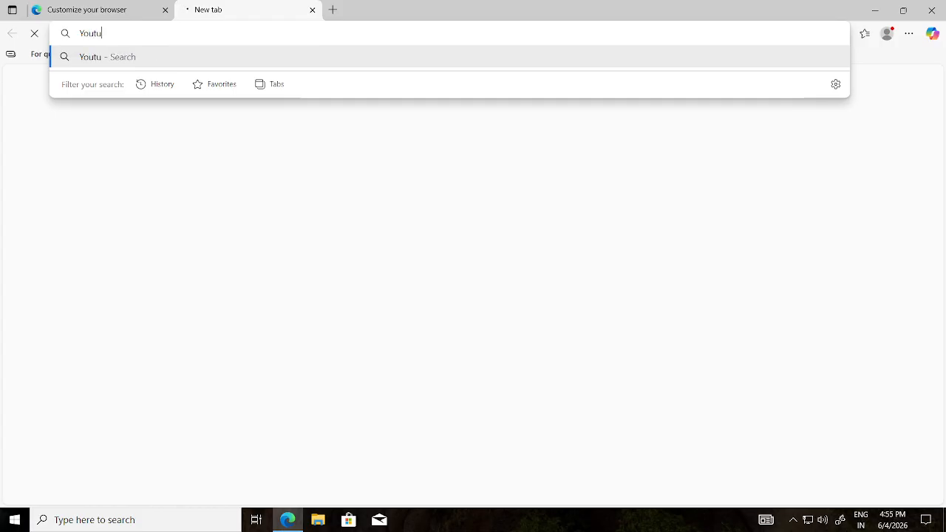
pyautogui.press('Return')
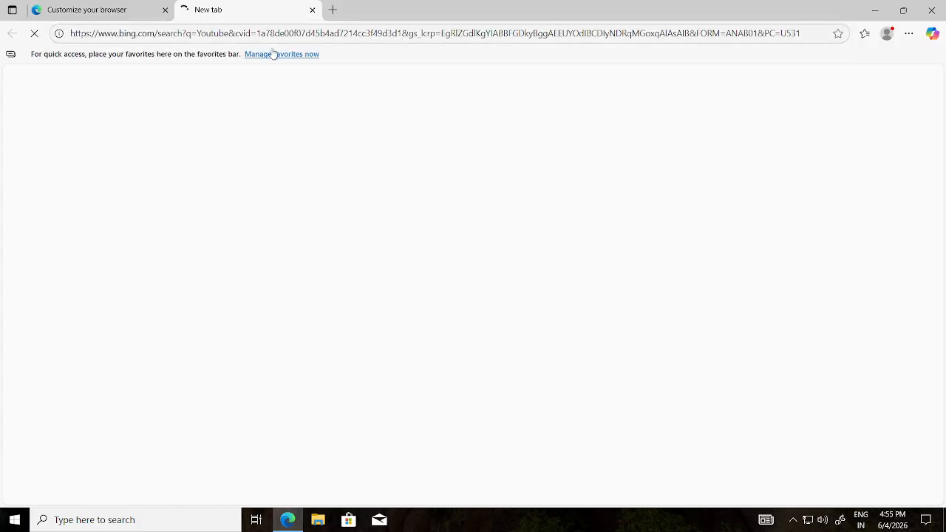
pyautogui.click(165, 11)
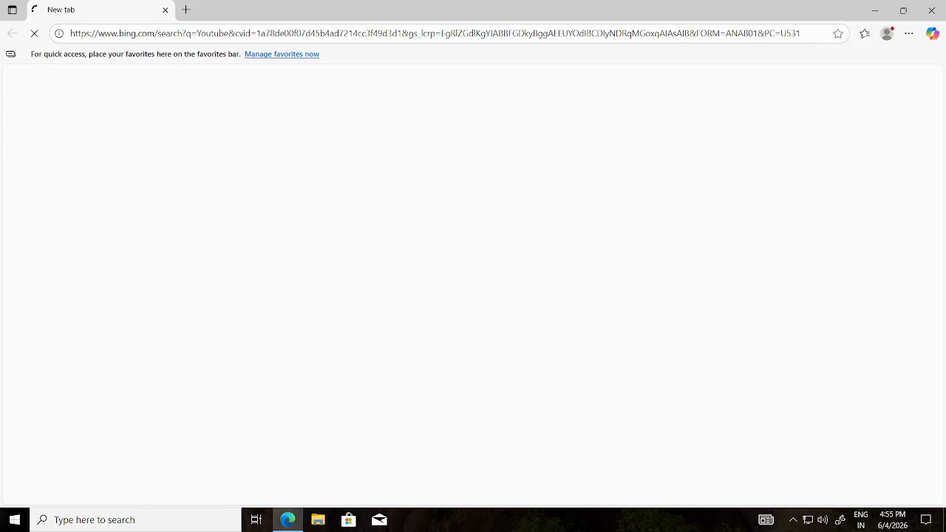
# - Try youtube.com in a new tab and compare it with the Bing search tab
pyautogui.click(187, 9)
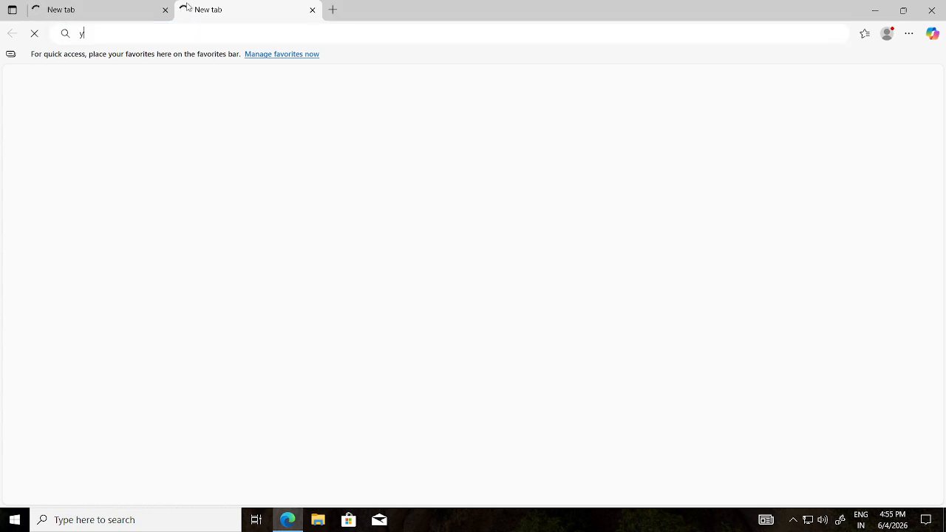
pyautogui.write('youtube.')
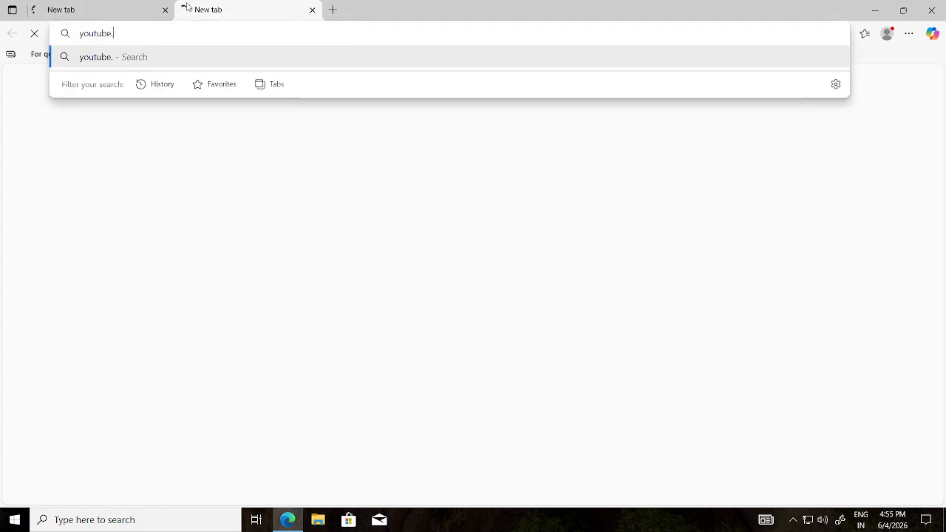
pyautogui.write('com')
pyautogui.press('Return')
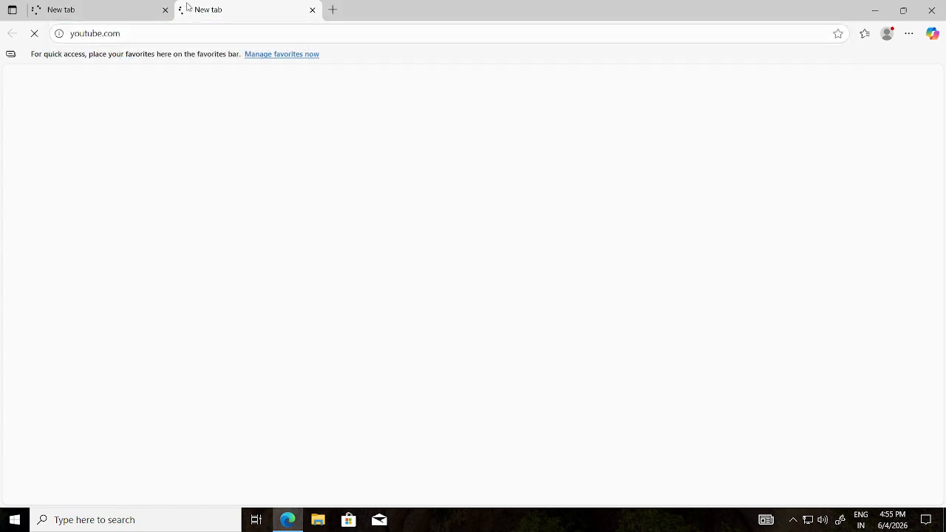
pyautogui.click(116, 15)
pyautogui.click(238, 6)
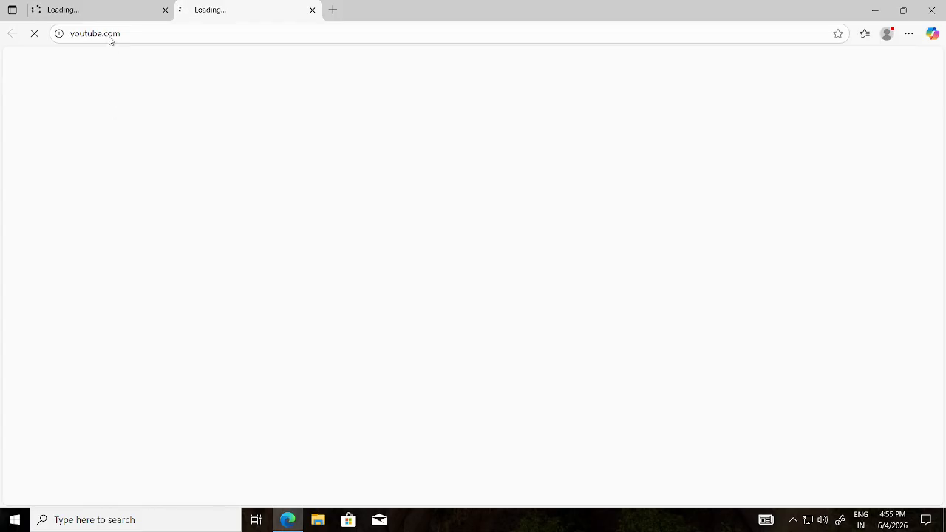
pyautogui.click(110, 12)
pyautogui.click(224, 16)
# - Try google.com as well; none load and Bing reports it can't reach the page
pyautogui.click(333, 10)
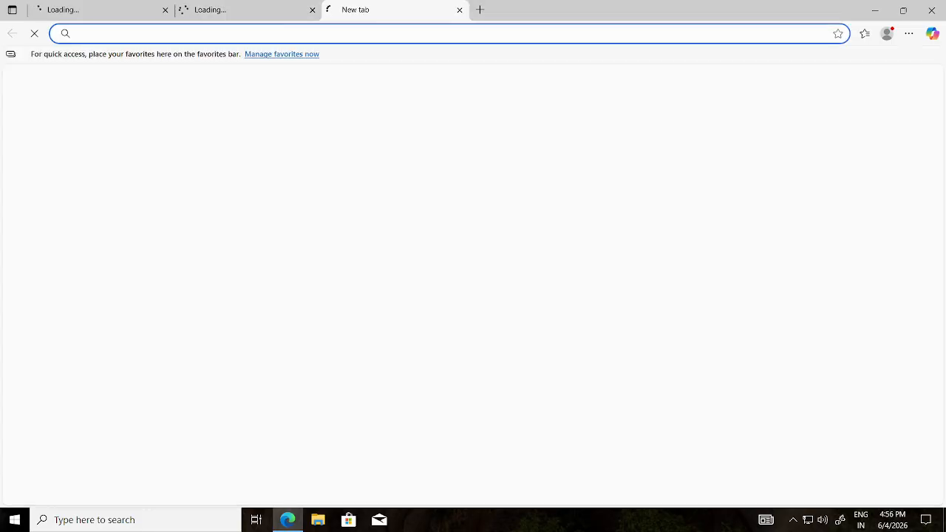
pyautogui.write('googl')
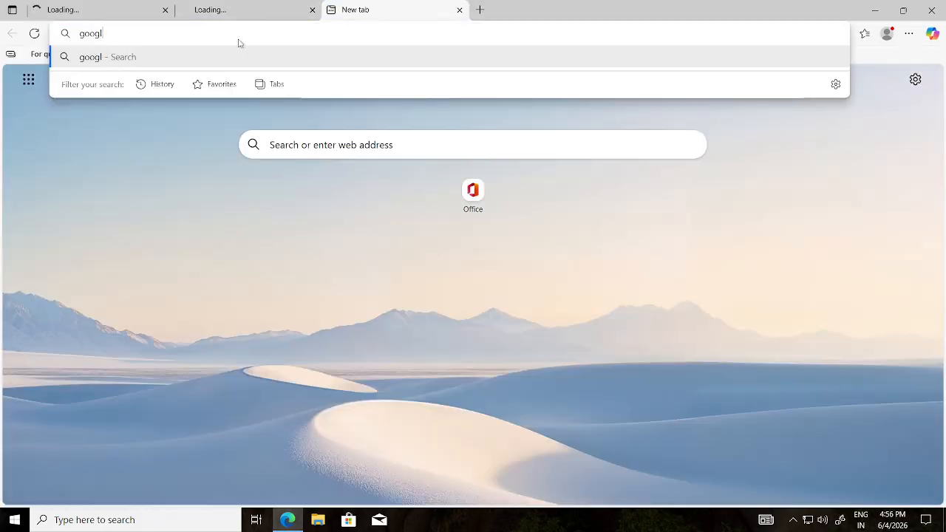
pyautogui.write('e.com')
pyautogui.press('Return')
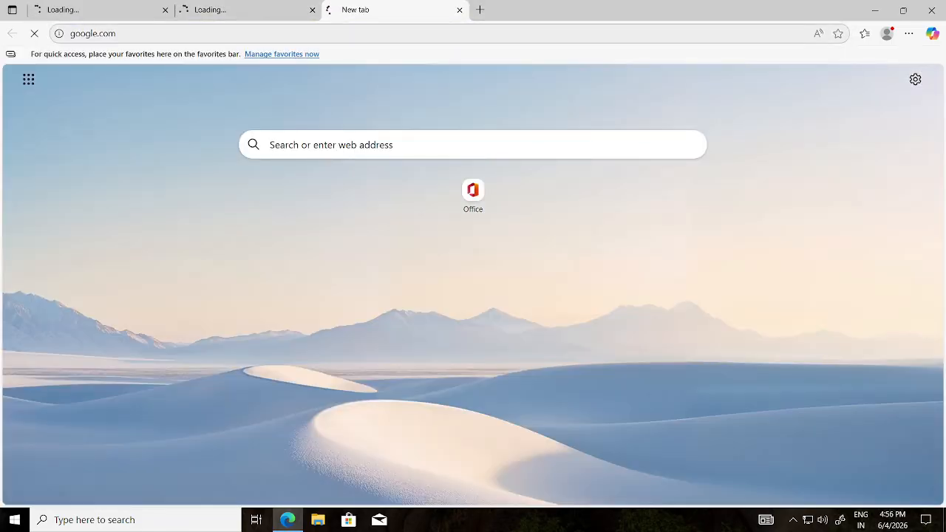
pyautogui.click(232, 17)
pyautogui.click(120, 17)
pyautogui.click(232, 17)
pyautogui.click(359, 7)
pyautogui.click(228, 19)
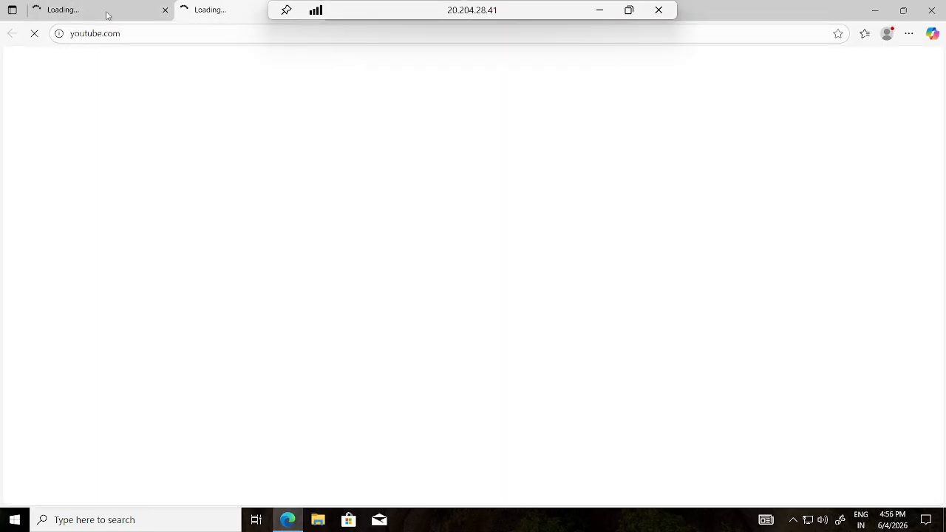
pyautogui.click(115, 18)
pyautogui.click(207, 18)
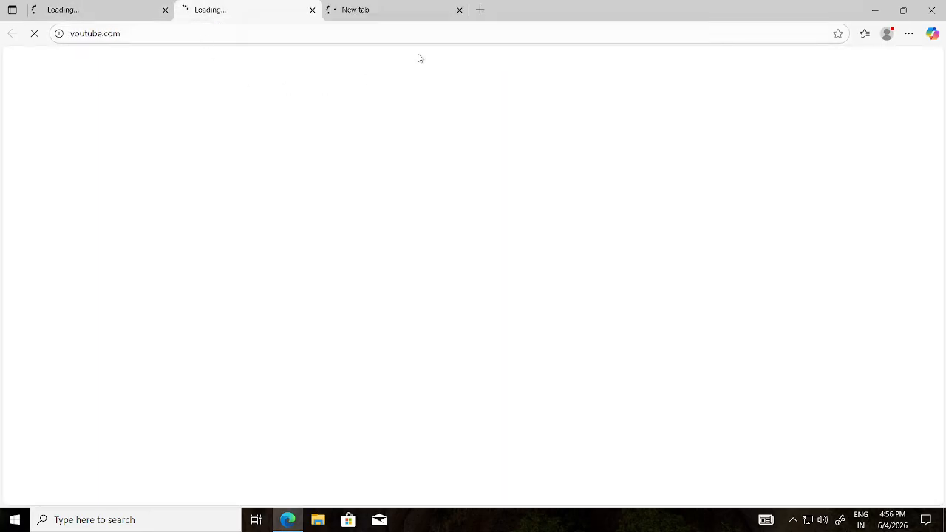
pyautogui.click(77, 13)
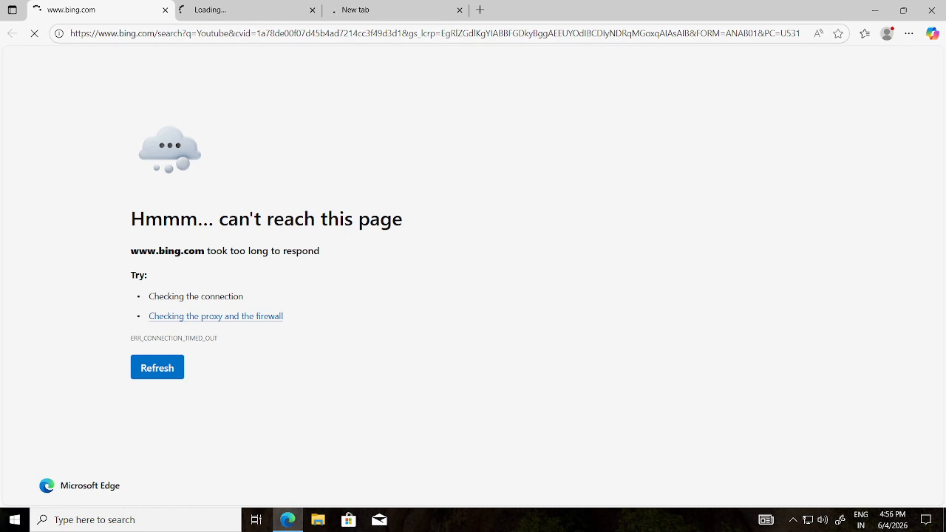
pyautogui.click(238, 11)
pyautogui.click(81, 10)
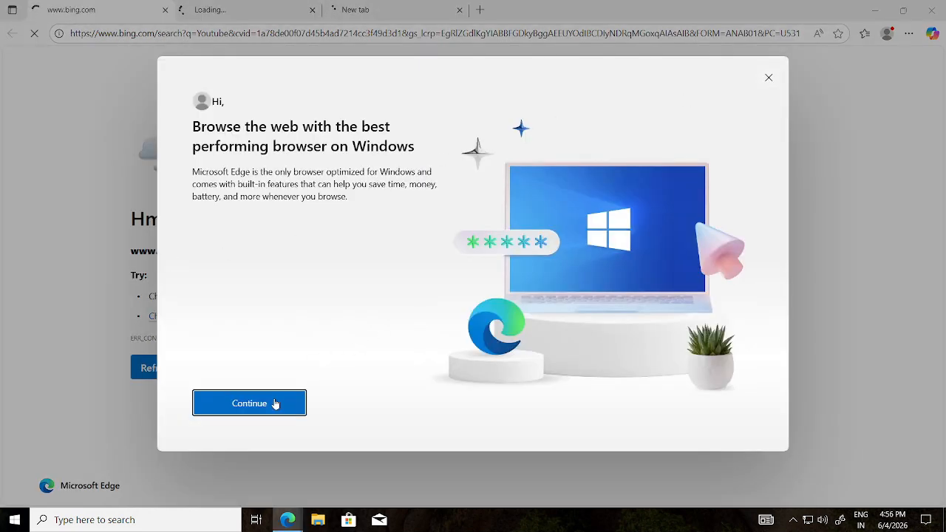
# - Dismiss the Edge welcome prompt, leave a single blank tab, and minimize Edge
pyautogui.click(249, 403)
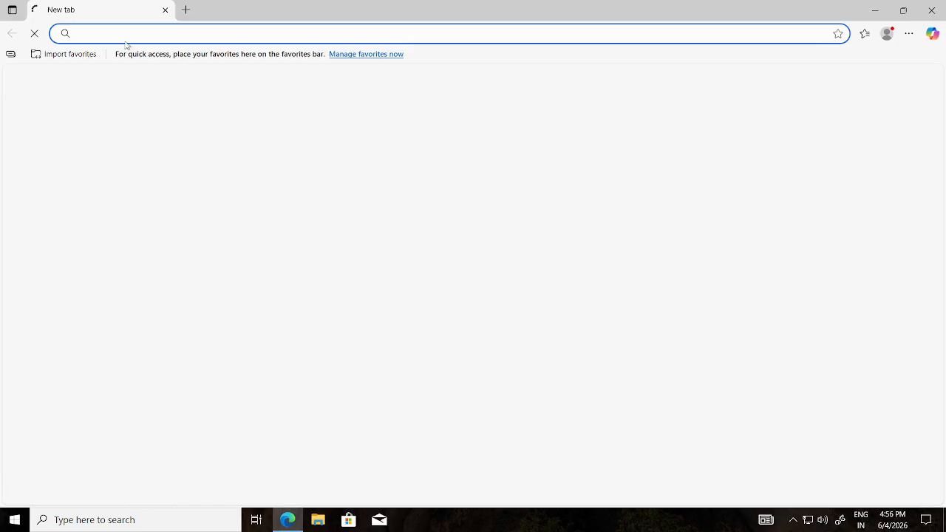
pyautogui.moveTo(310, 15); pyautogui.dragTo(394, 0)
pyautogui.click(185, 10)
pyautogui.click(164, 10)
pyautogui.click(876, 10)
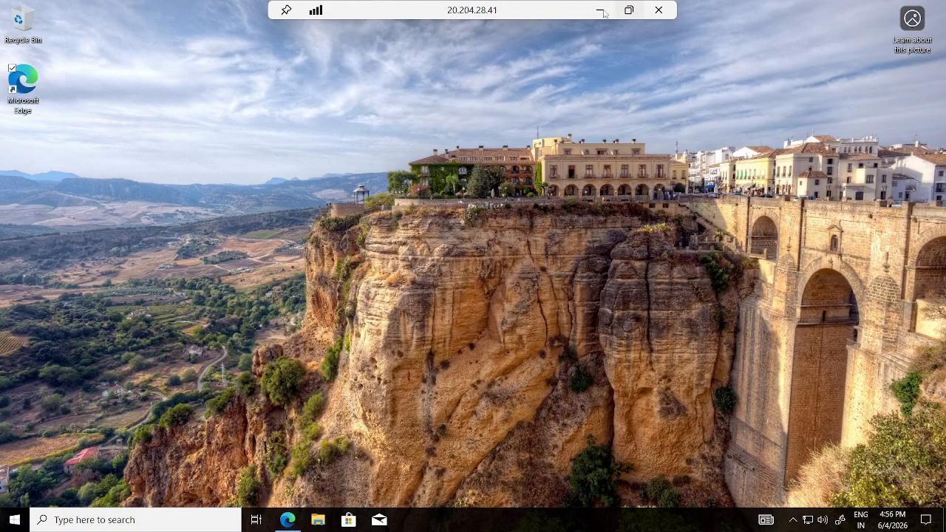
# - Give the Youtube collection priority 101, action Allow, and group DefaultApplicationRuleCollectionGroup
pyautogui.click(608, 10)
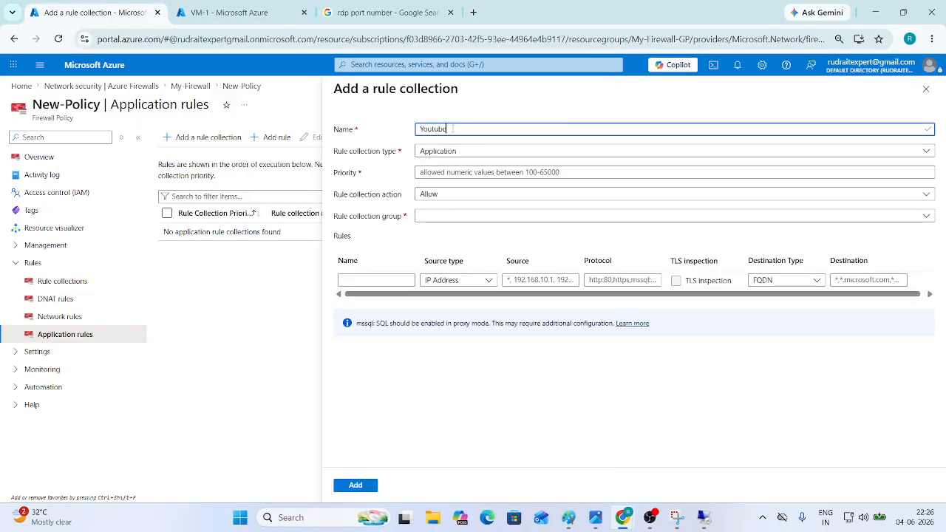
pyautogui.click(438, 171)
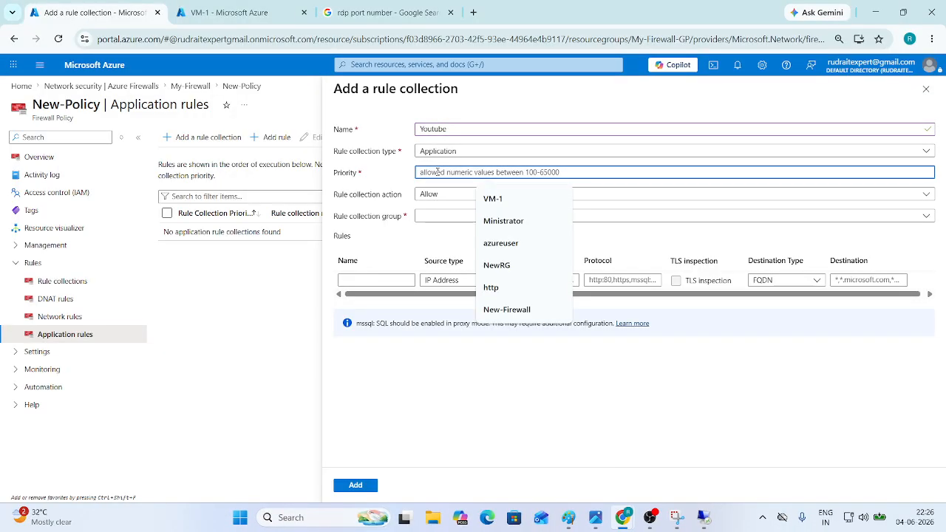
pyautogui.write('101')
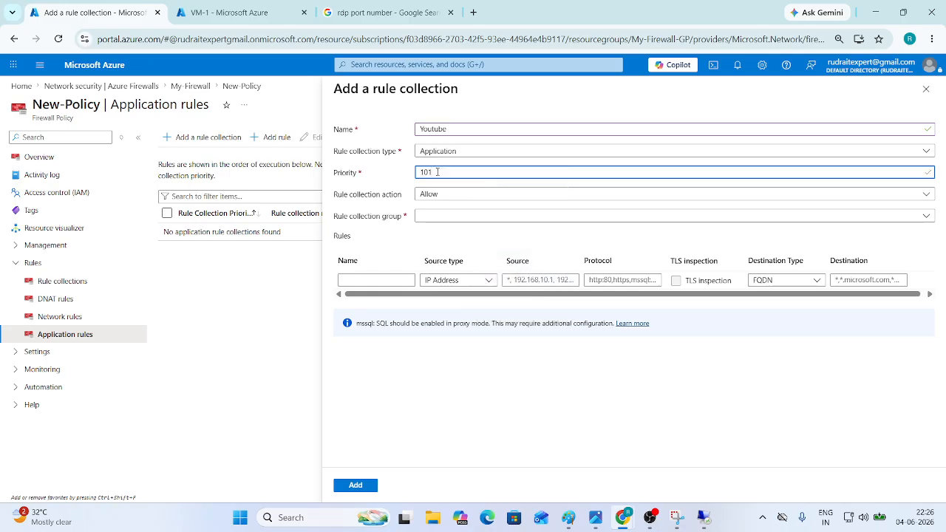
pyautogui.click(450, 196)
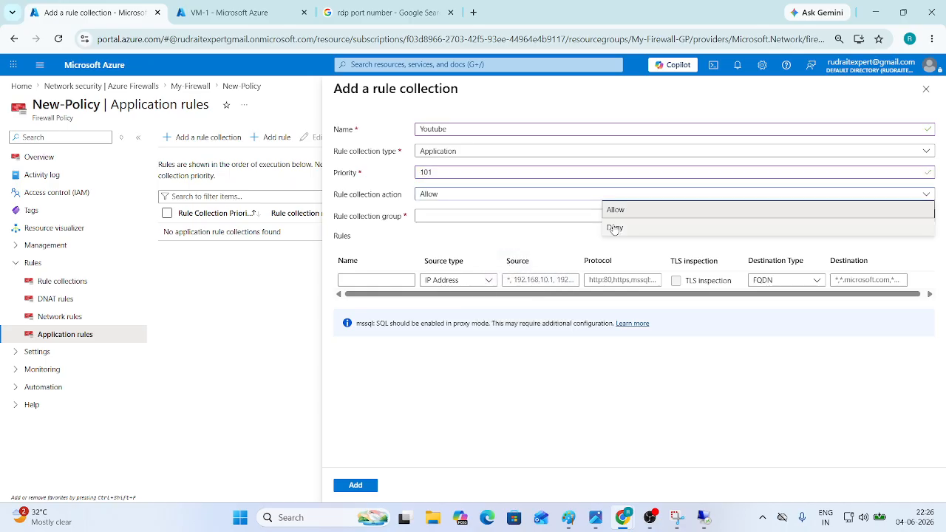
pyautogui.click(537, 214)
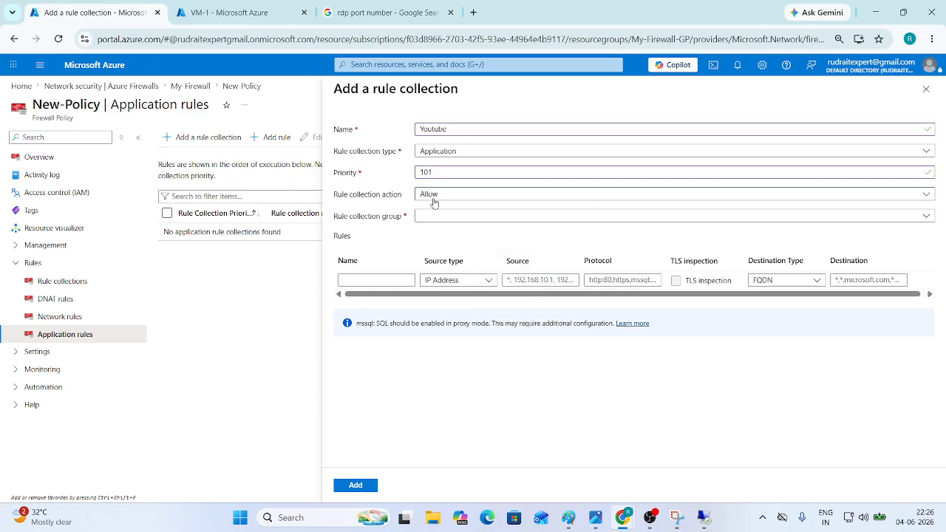
pyautogui.click(434, 218)
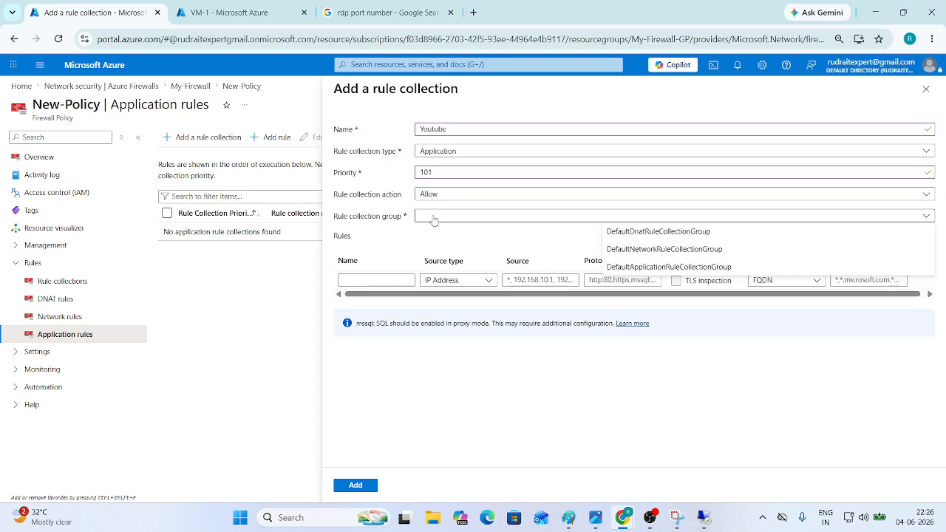
pyautogui.click(660, 267)
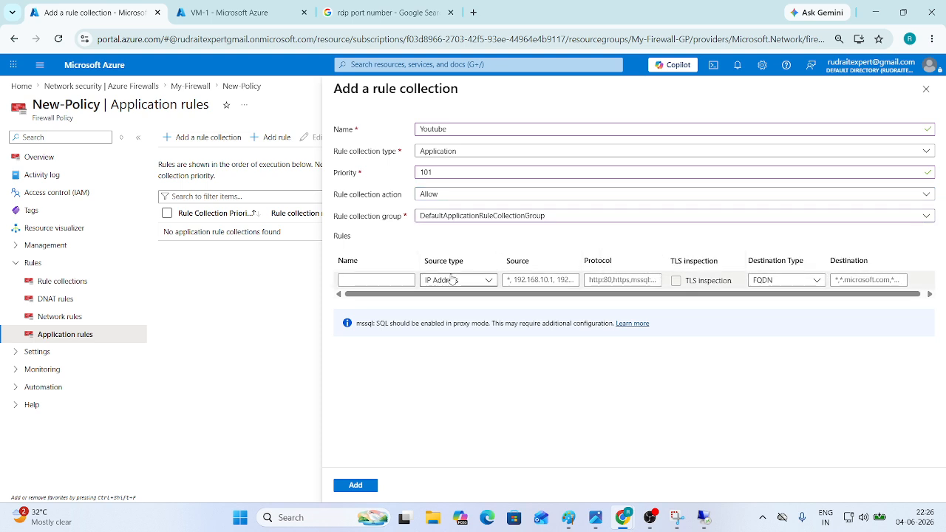
# - Add a rule named YouTube with source *
pyautogui.click(364, 281)
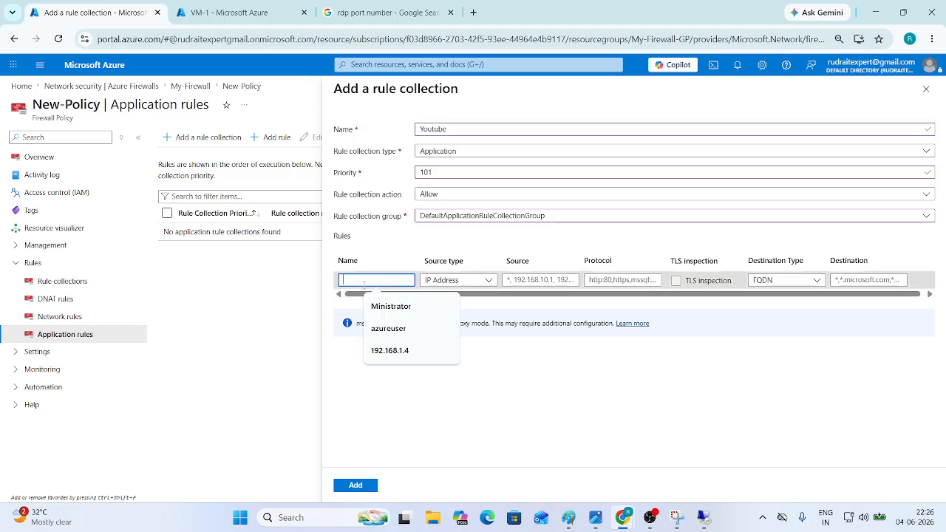
pyautogui.write('Yo')
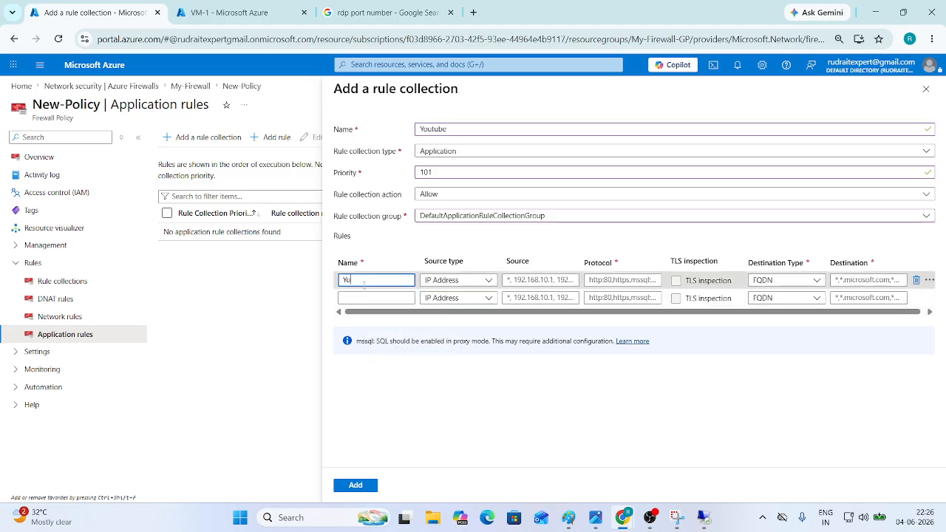
pyautogui.write('uTube')
pyautogui.click(540, 280)
pyautogui.write('*')
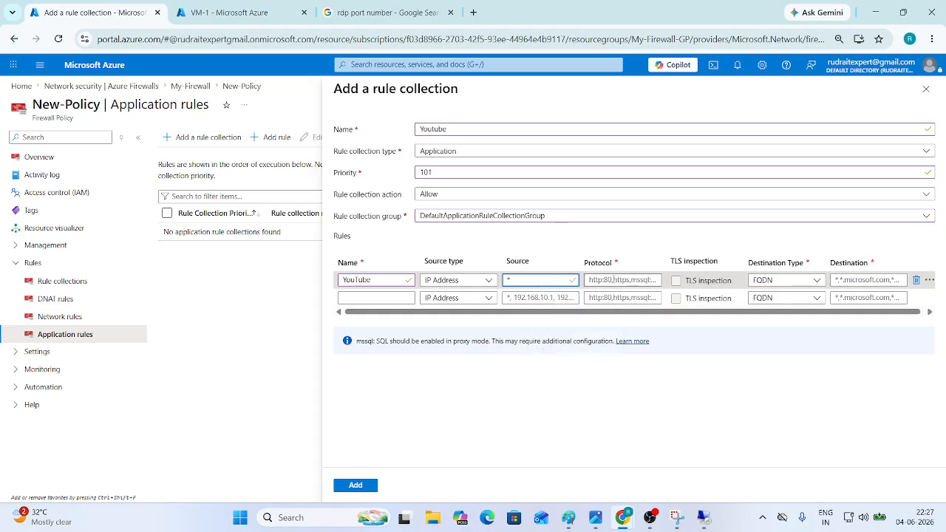
pyautogui.moveTo(494, 314); pyautogui.dragTo(584, 318)
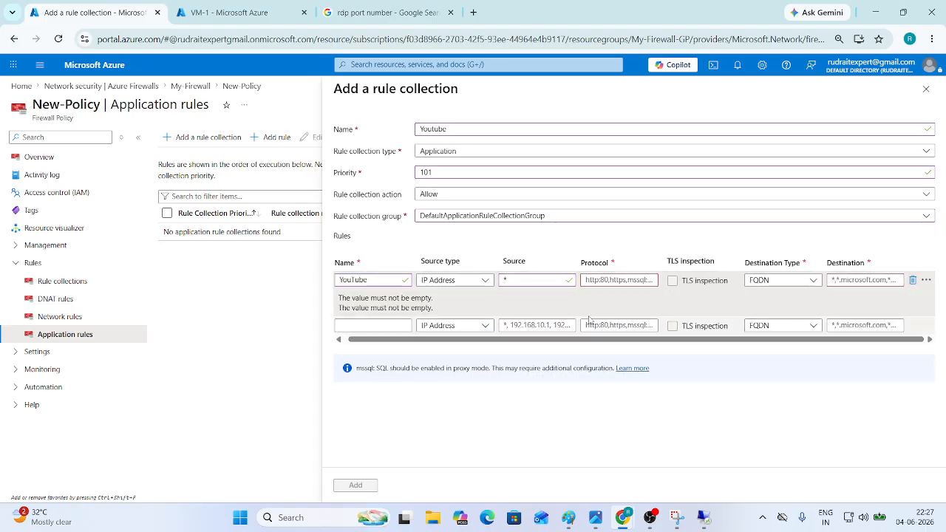
pyautogui.click(604, 280)
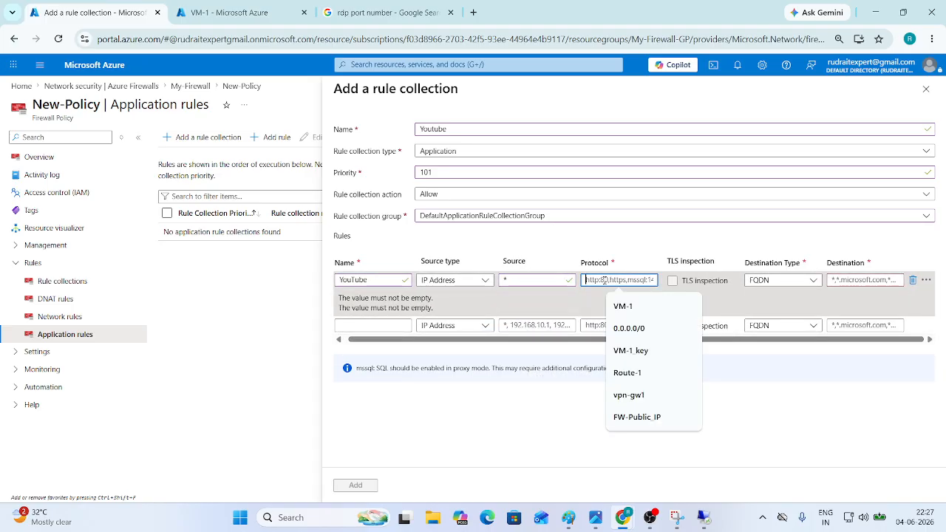
pyautogui.write('ht')
pyautogui.write('tp')
pyautogui.write(':8')
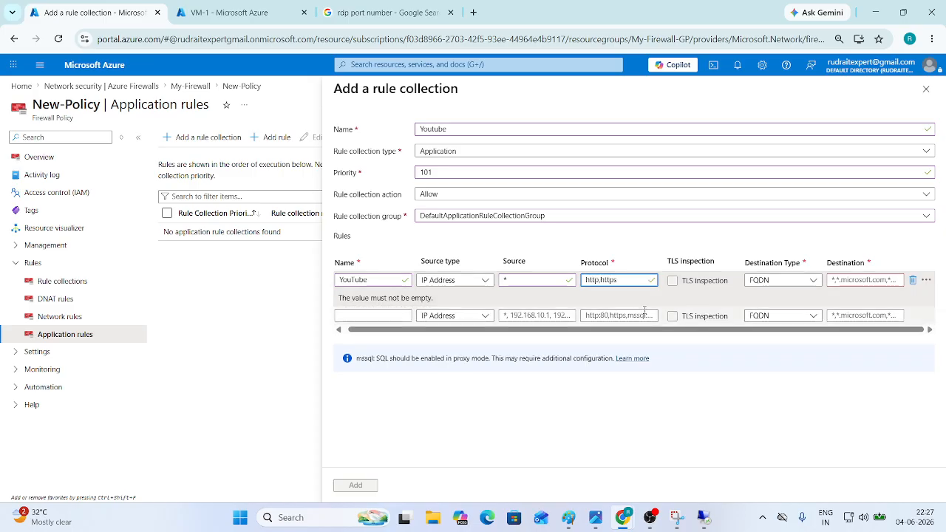
pyautogui.click(711, 335)
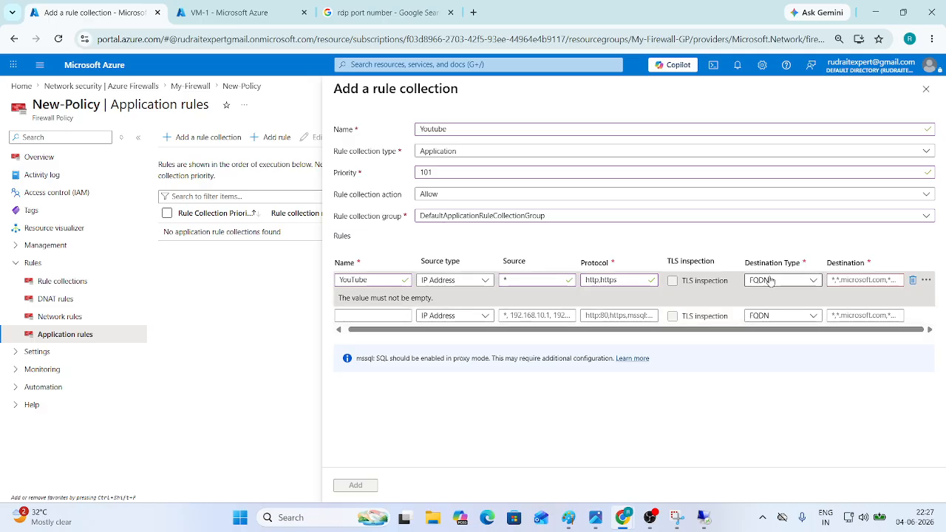
pyautogui.click(835, 281)
pyautogui.hotkey('ctrl', 'a')
pyautogui.press('BackSpace')
pyautogui.write('www')
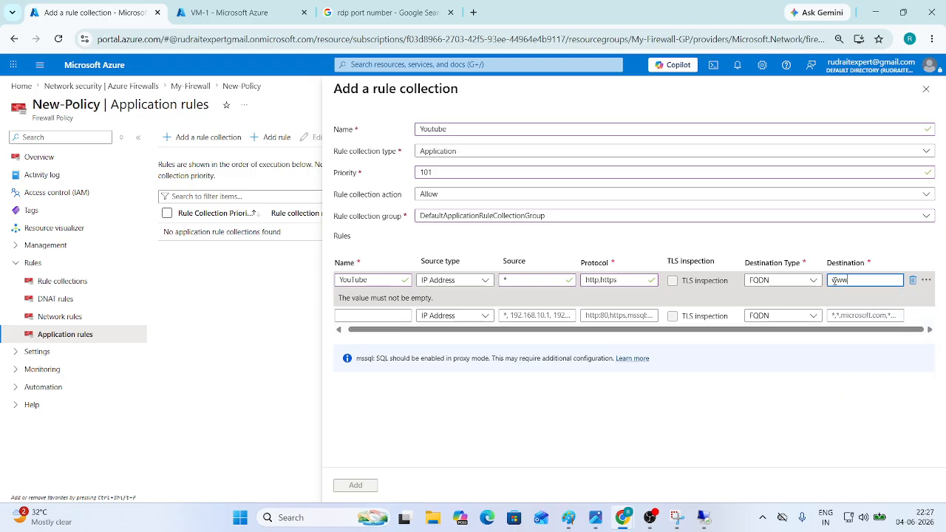
pyautogui.write('.y')
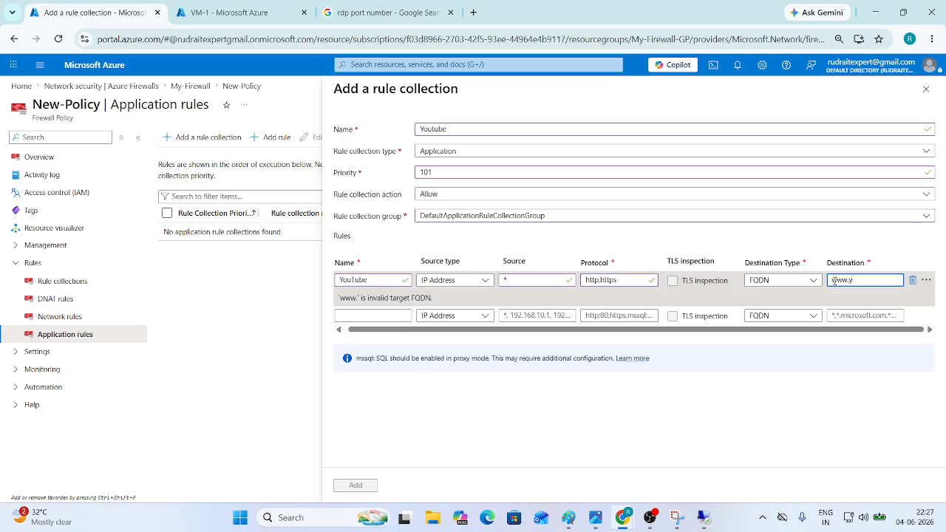
pyautogui.write('outube.com')
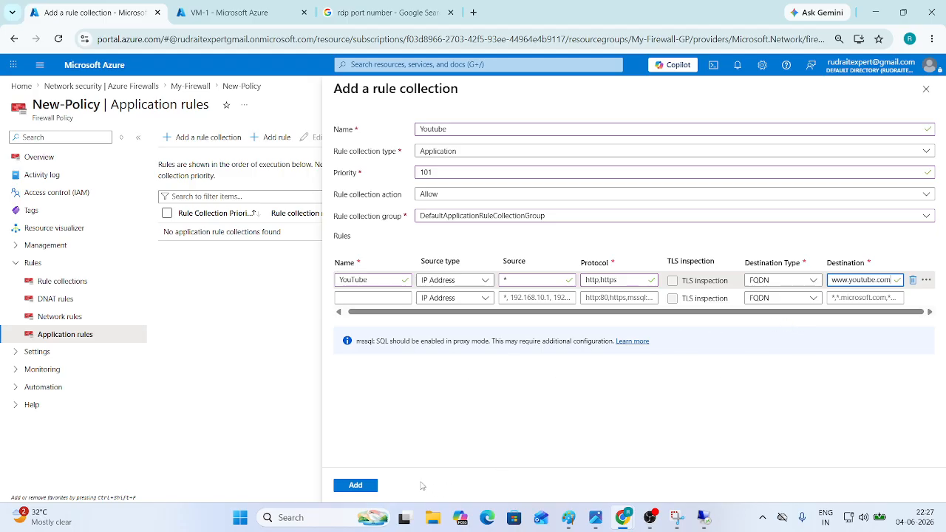
pyautogui.click(371, 486)
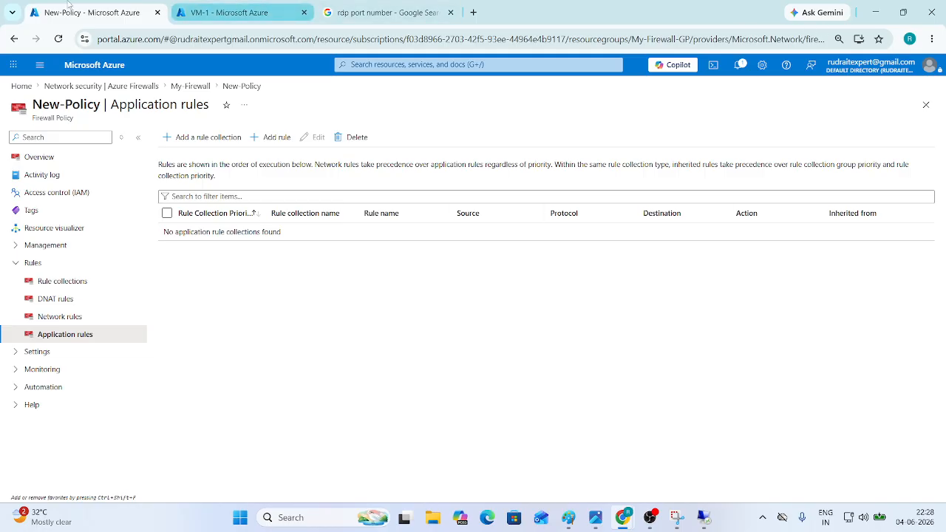
# - Reload Application rules until the Youtube rule appears, then go to VM-1's session
pyautogui.click(58, 39)
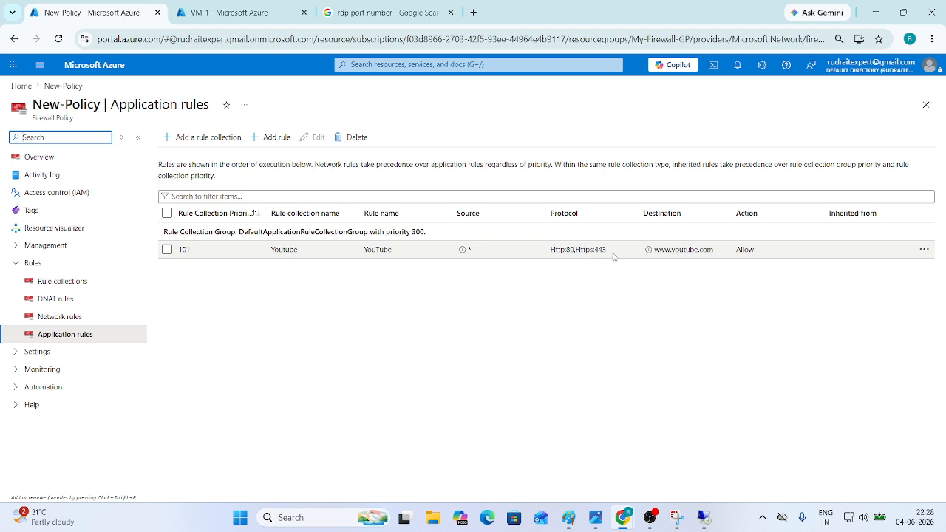
pyautogui.click(704, 517)
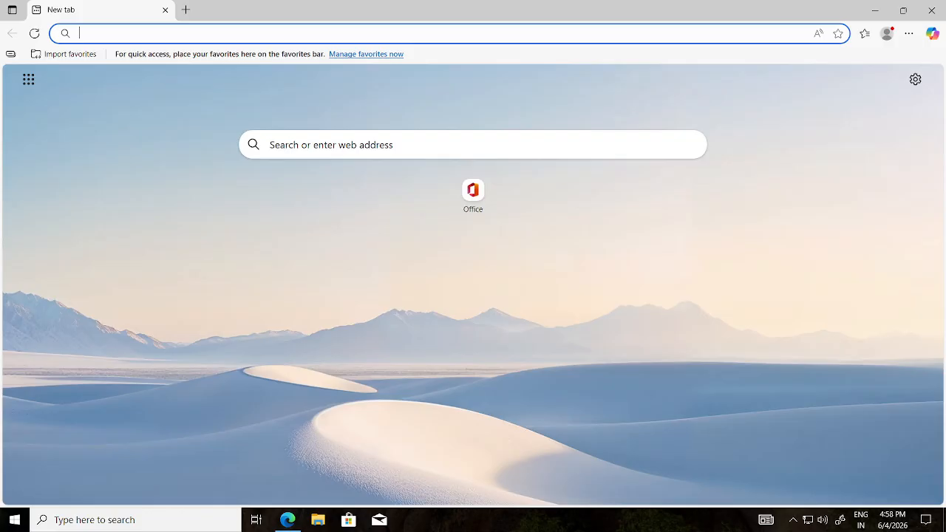
pyautogui.write('www')
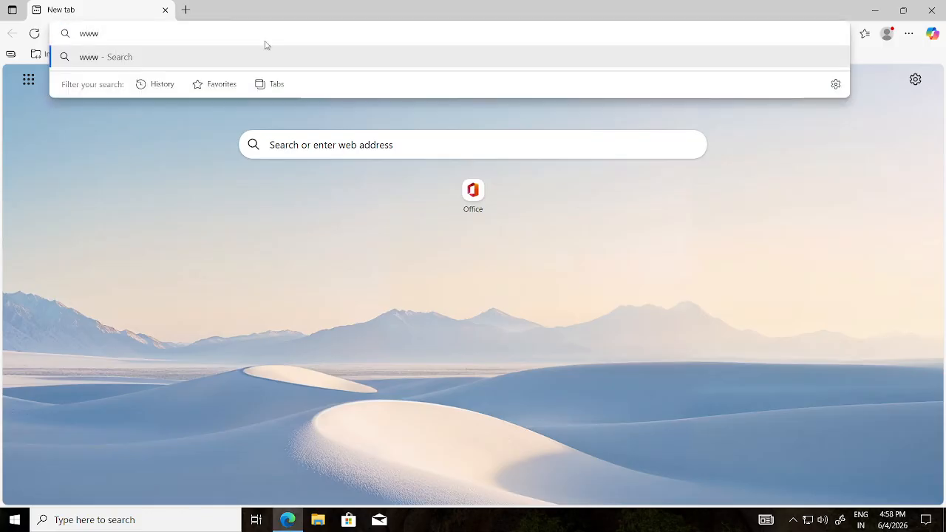
pyautogui.write('.youtube')
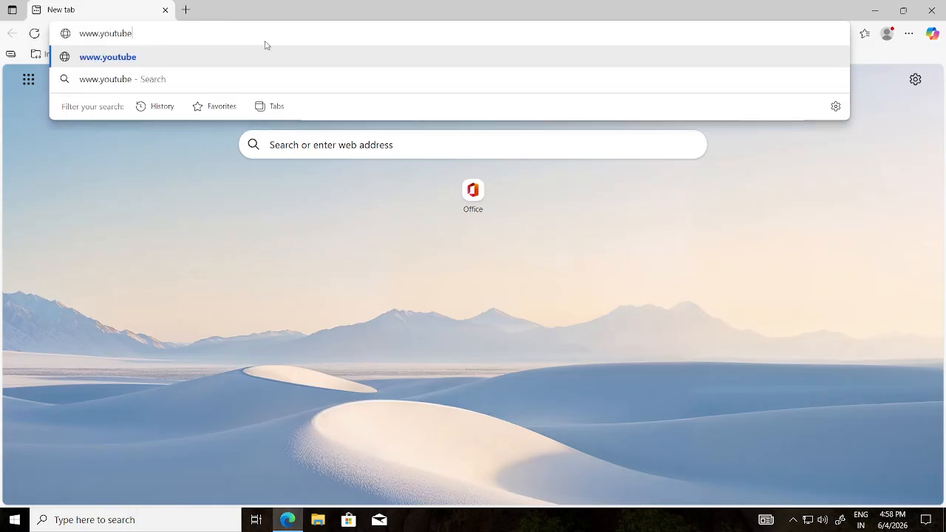
pyautogui.write('.com')
pyautogui.press('Return')
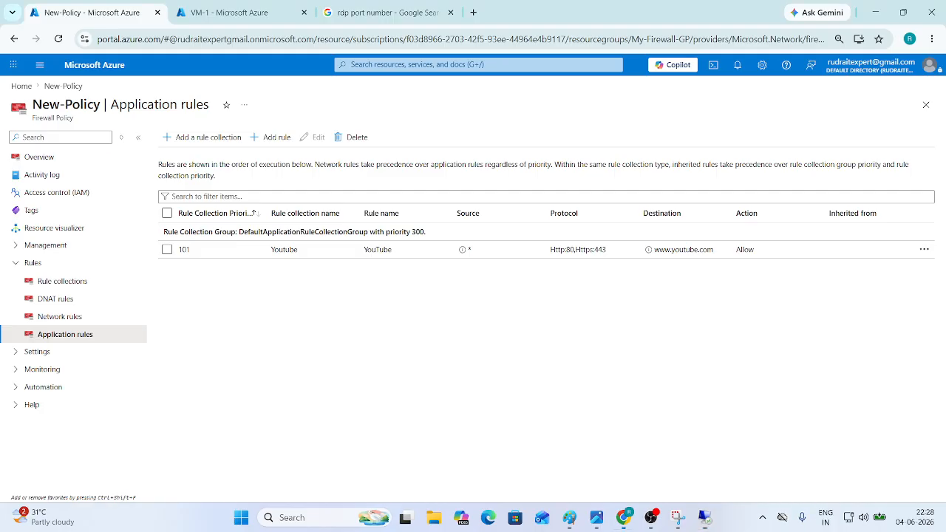
# - Refresh the portal, confirm New-Policy's Rule collections show RDP and Youtube, then return to VM-1
pyautogui.click(59, 40)
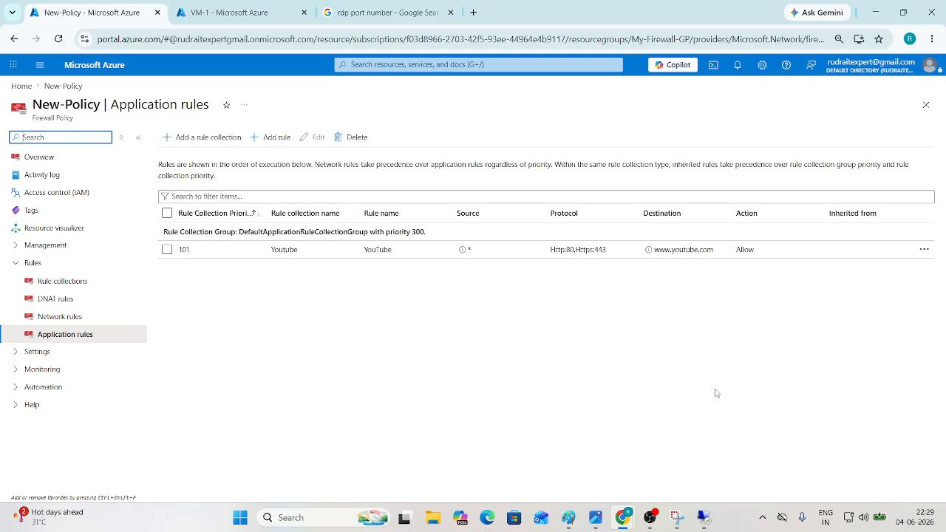
pyautogui.click(80, 282)
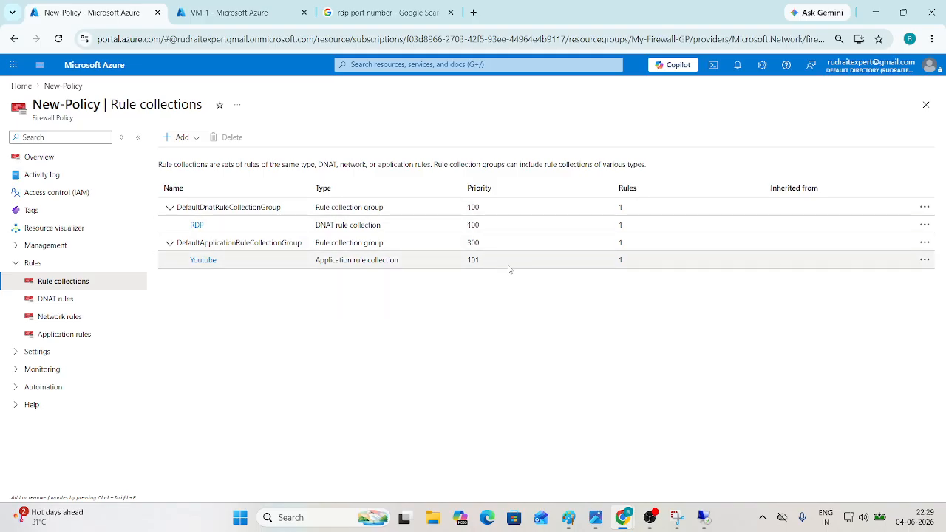
pyautogui.click(704, 516)
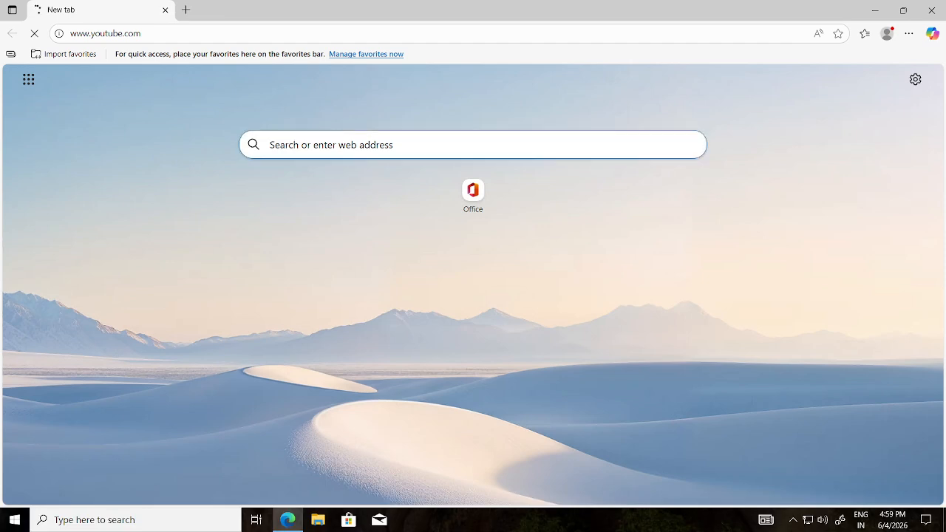
pyautogui.click(37, 36)
pyautogui.click(38, 36)
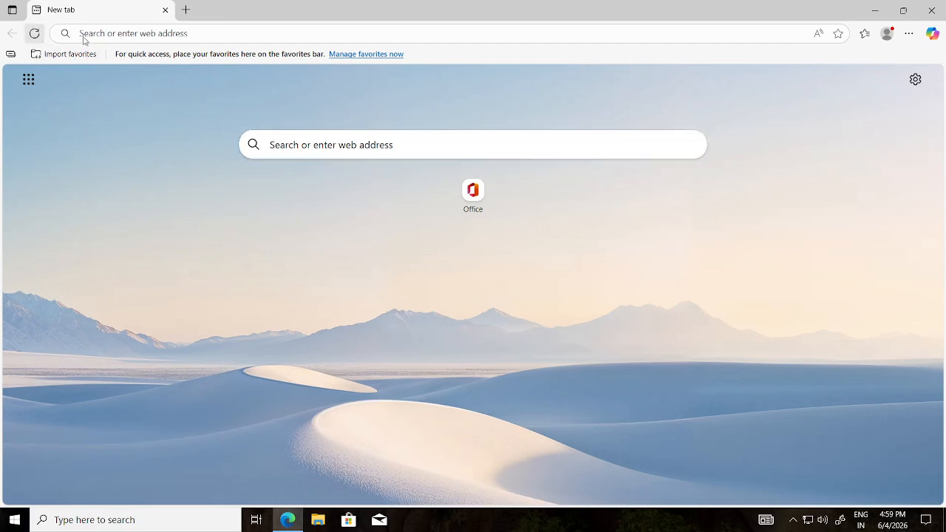
pyautogui.click(62, 37)
pyautogui.write('www')
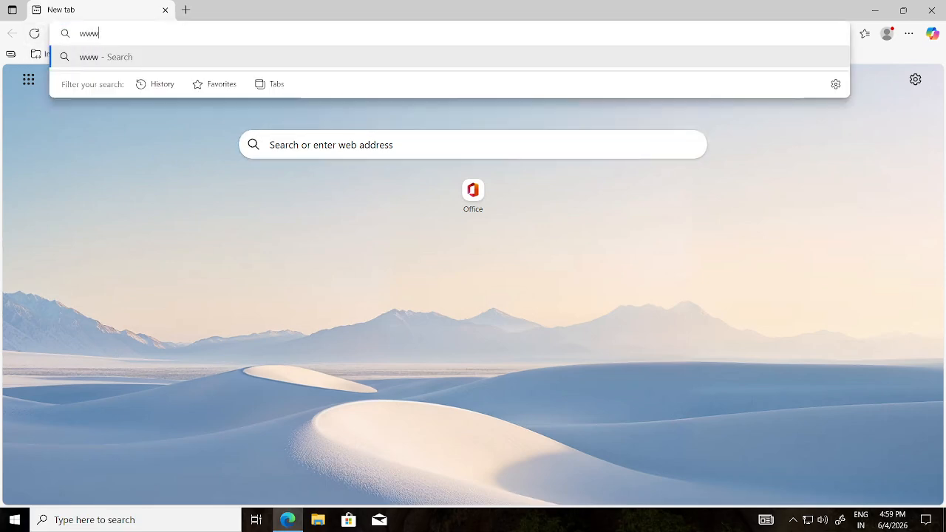
pyautogui.write('.you')
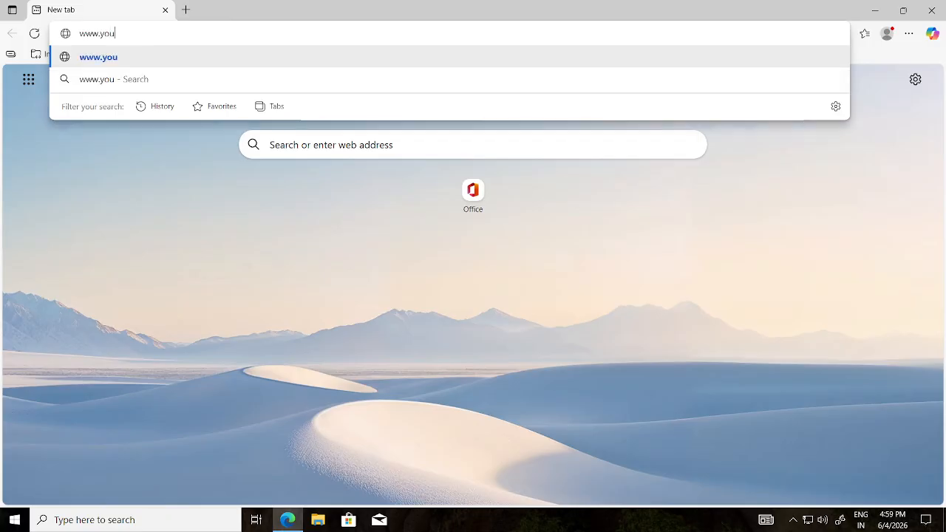
pyautogui.write('tube.com')
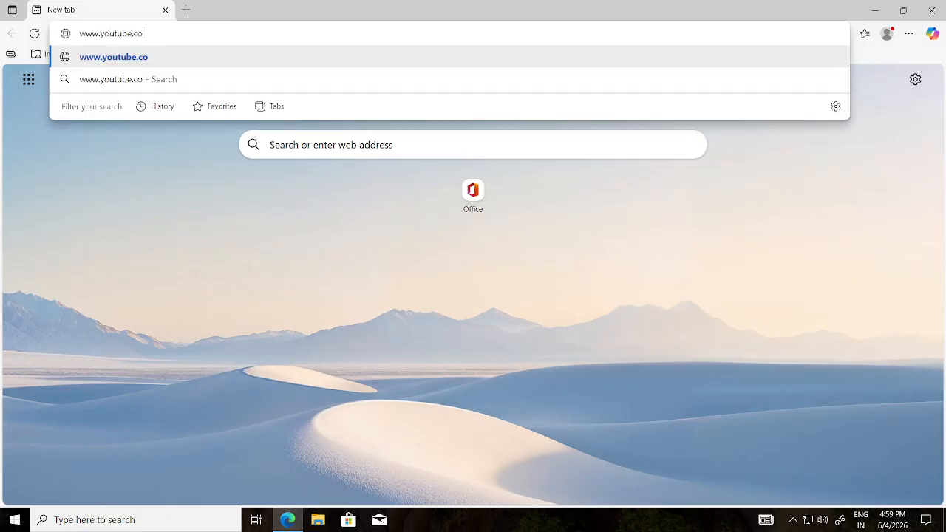
pyautogui.press('Return')
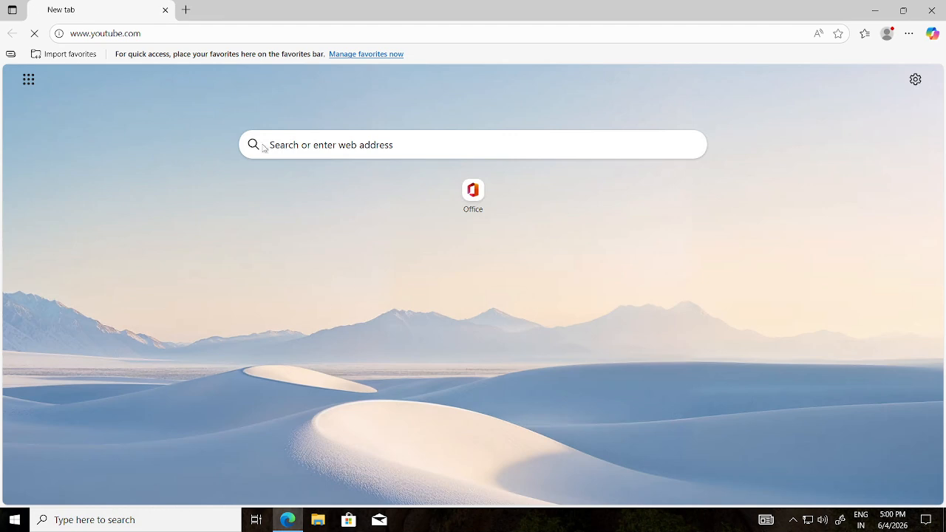
pyautogui.click(40, 37)
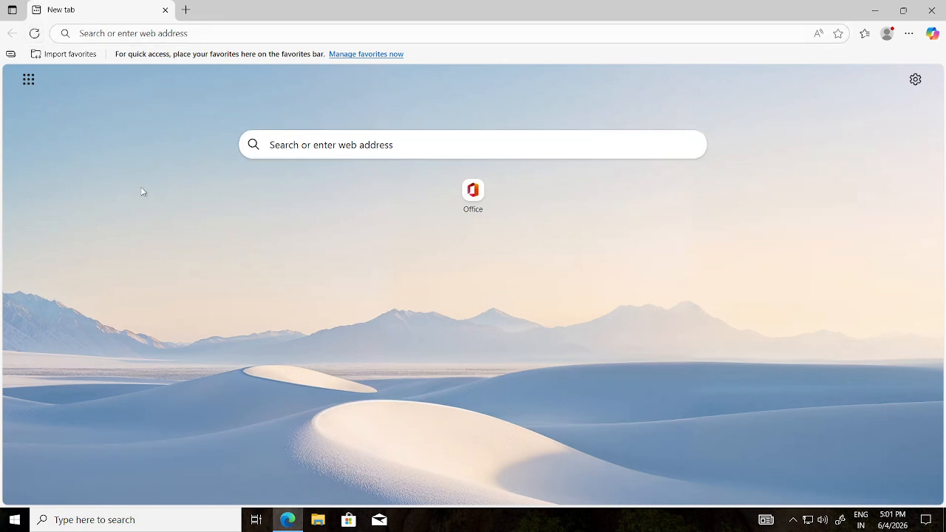
pyautogui.click(125, 33)
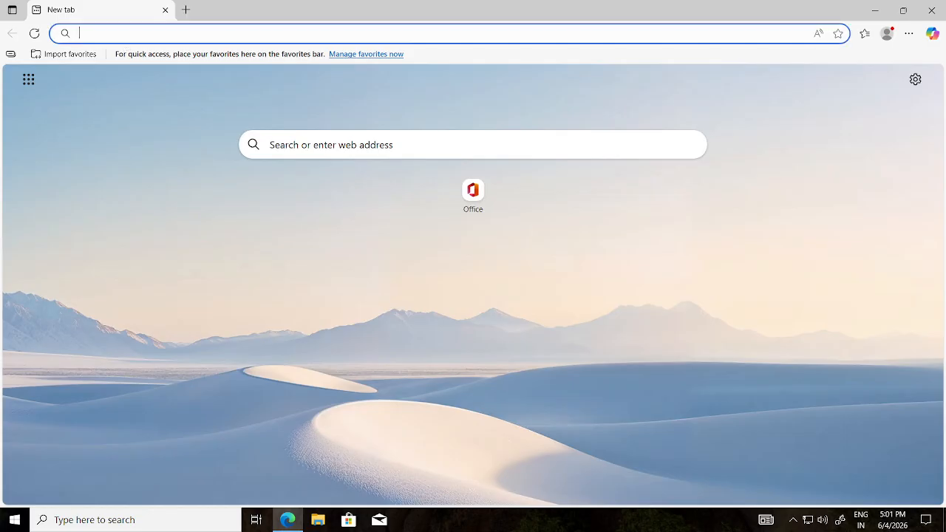
pyautogui.write('www')
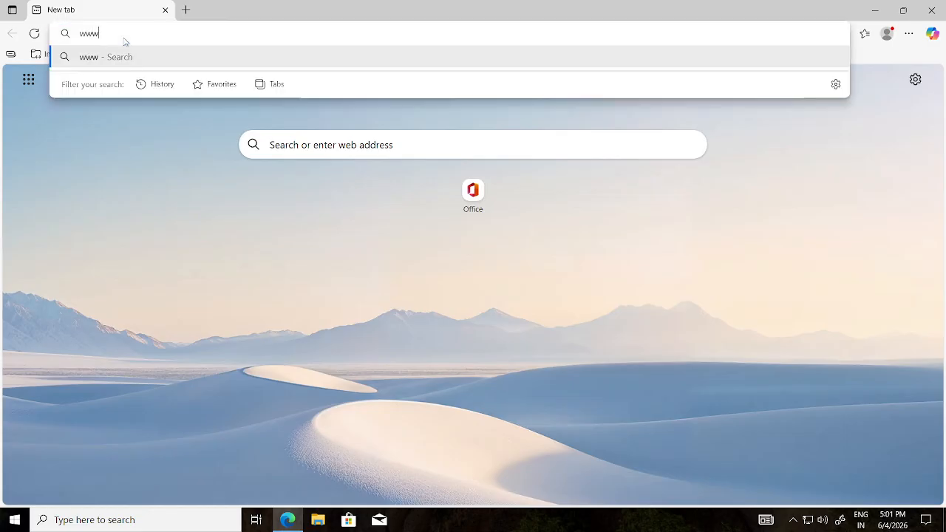
pyautogui.write('.you')
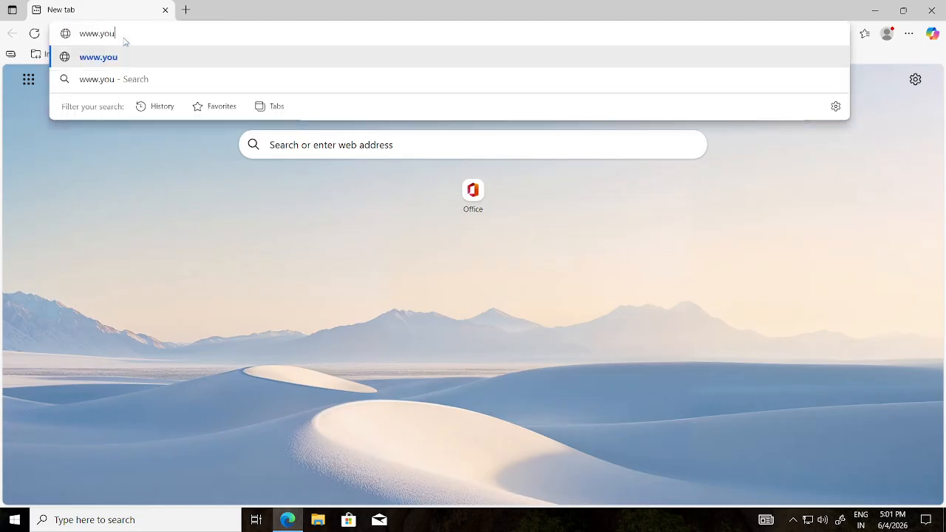
pyautogui.write('tube.com')
pyautogui.press('Return')
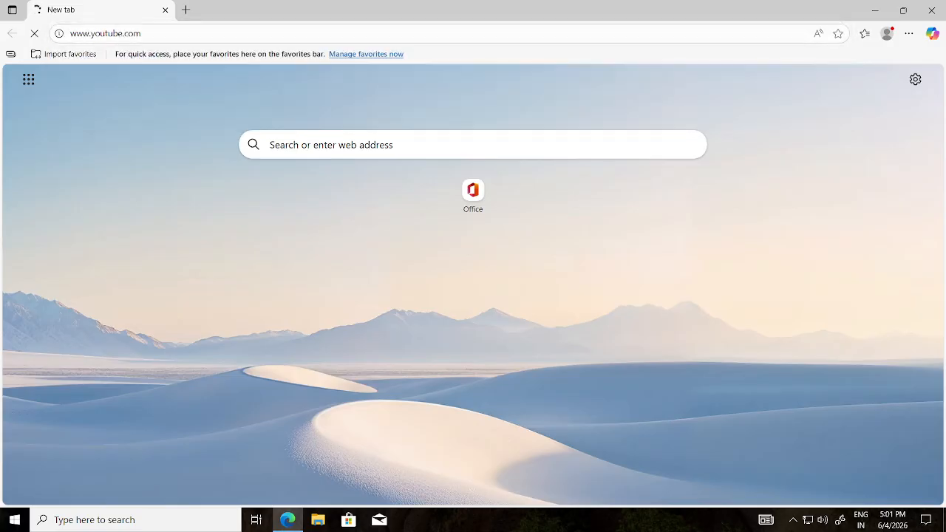